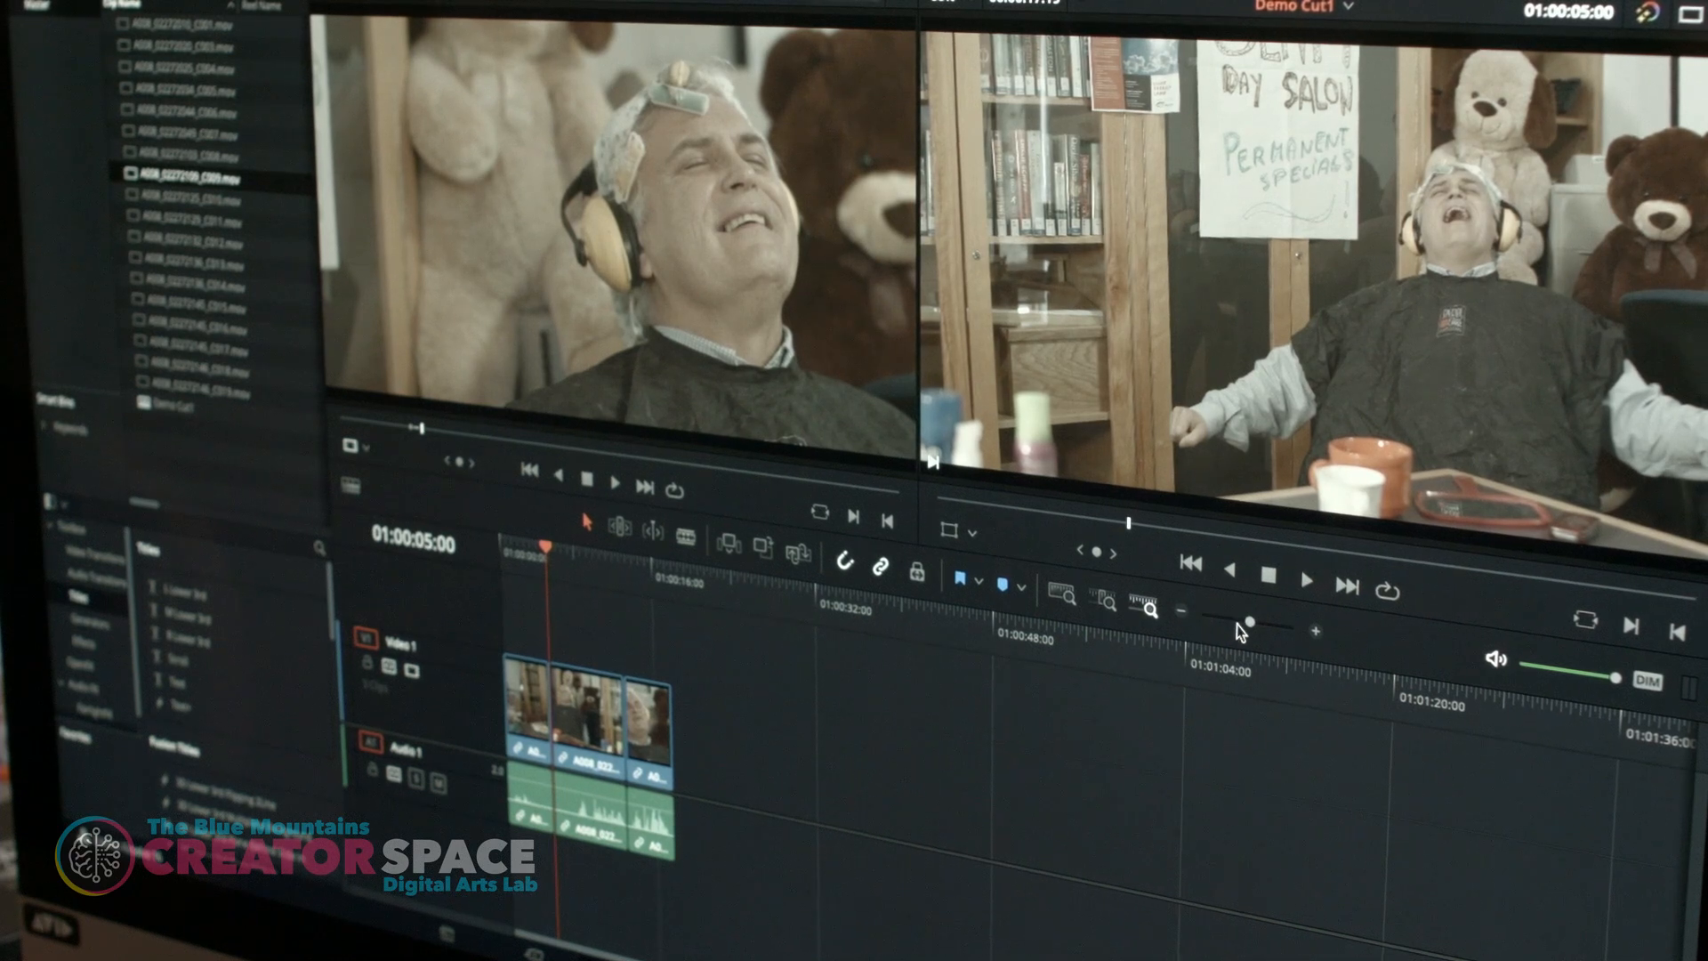
Zoom in on the timeline and select each of its three clips in turn
mouse_move(1252, 632)
mouse_down()
mouse_move(1282, 633)
mouse_move(1265, 633)
mouse_up()
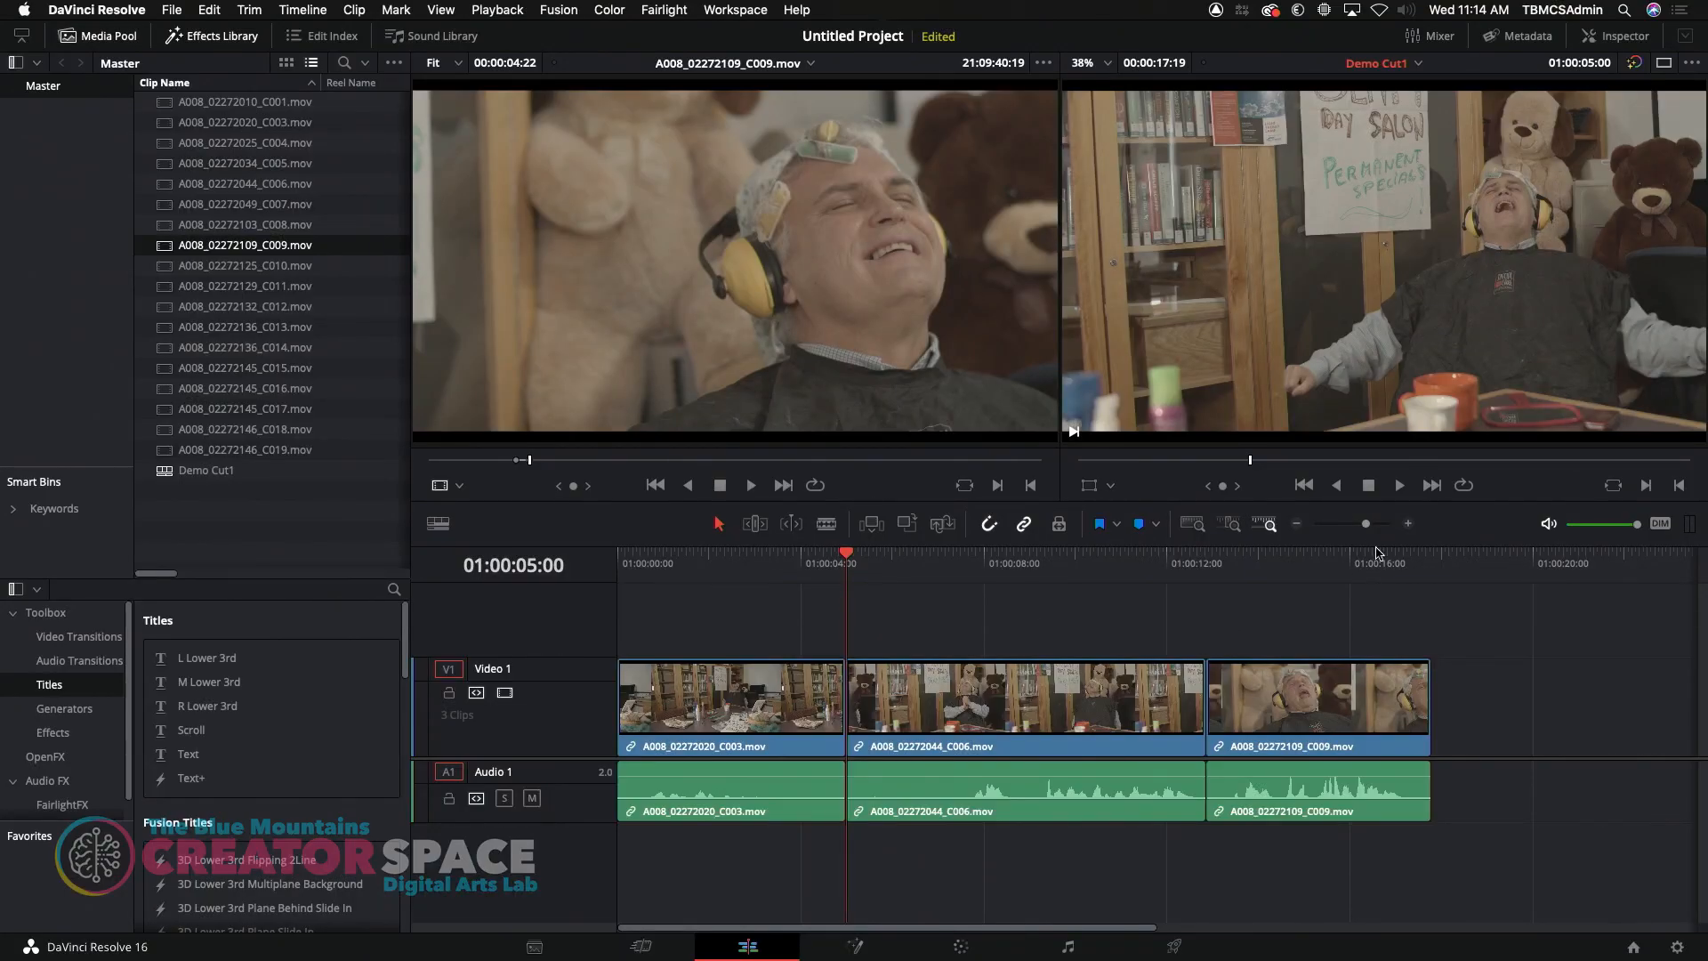
mouse_move(1367, 526)
mouse_down()
mouse_move(1334, 527)
mouse_move(1367, 526)
mouse_up()
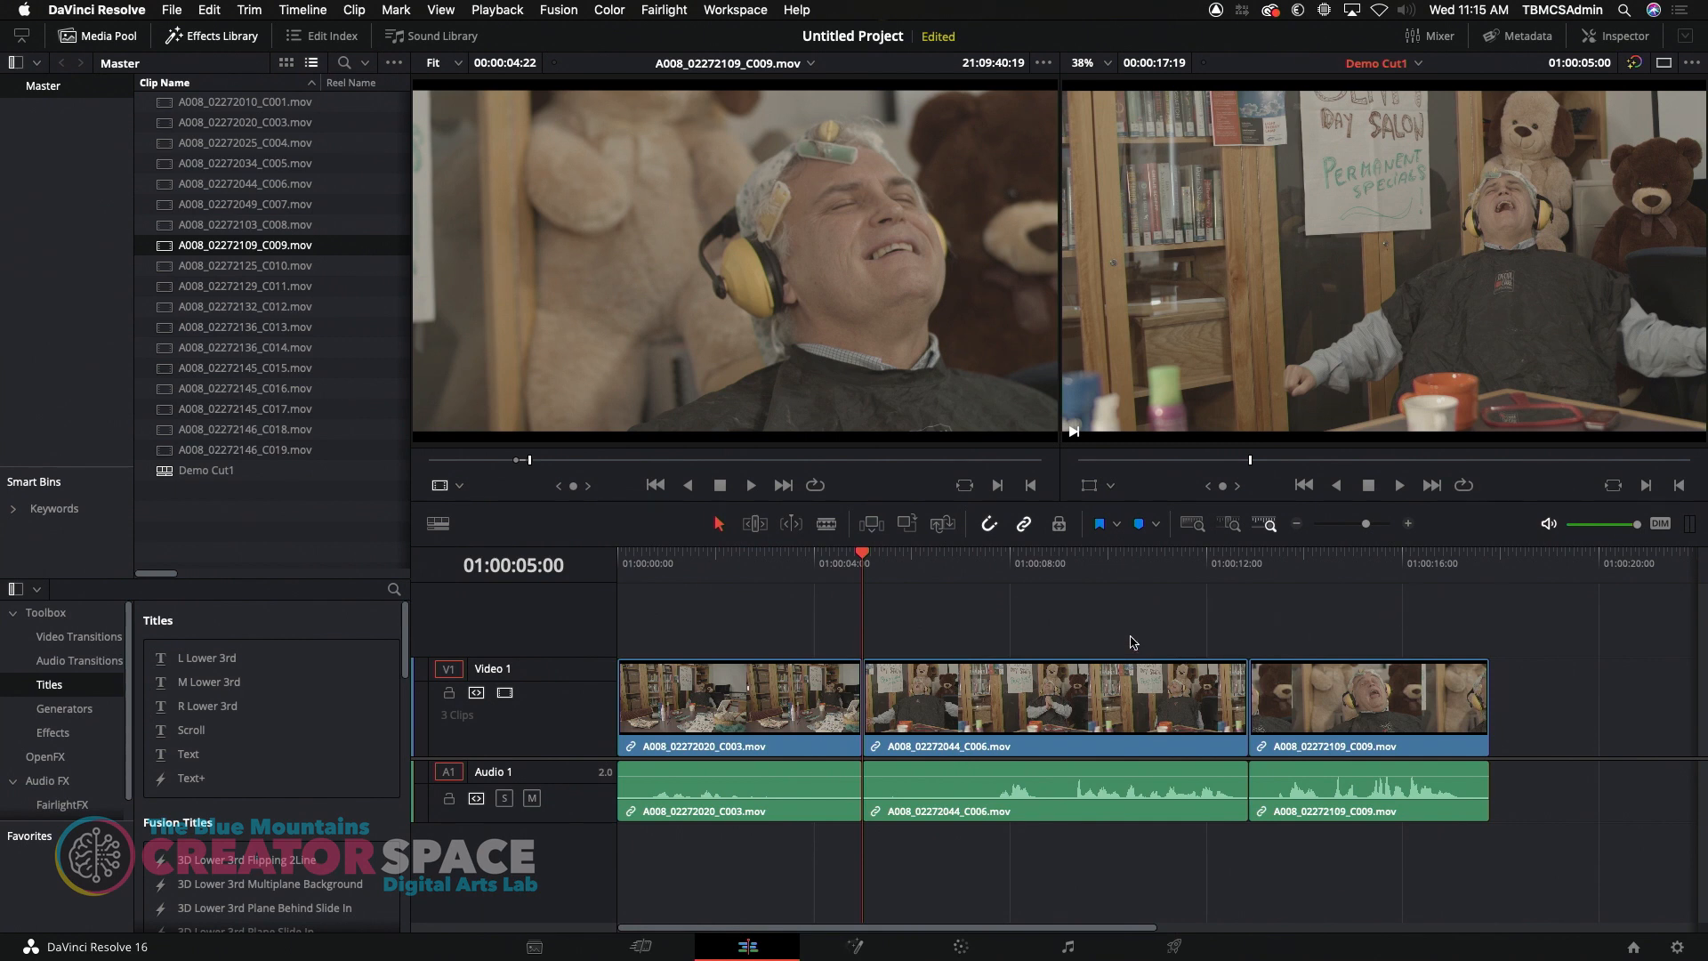
click(783, 695)
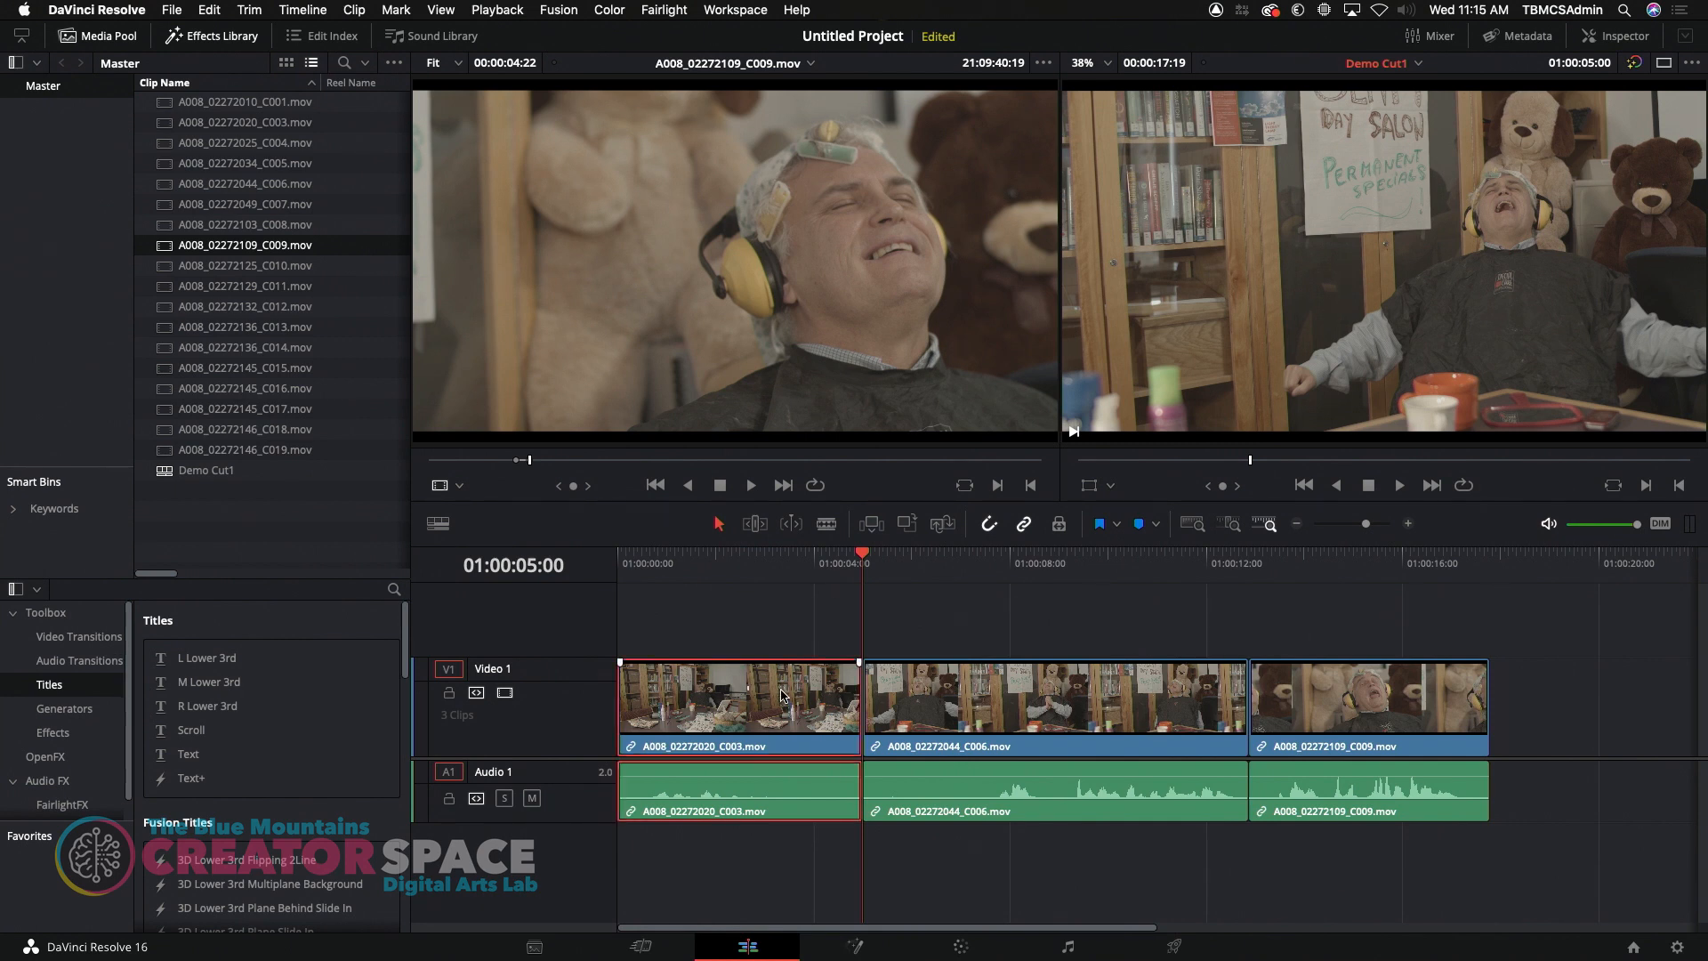
click(1053, 711)
click(1326, 712)
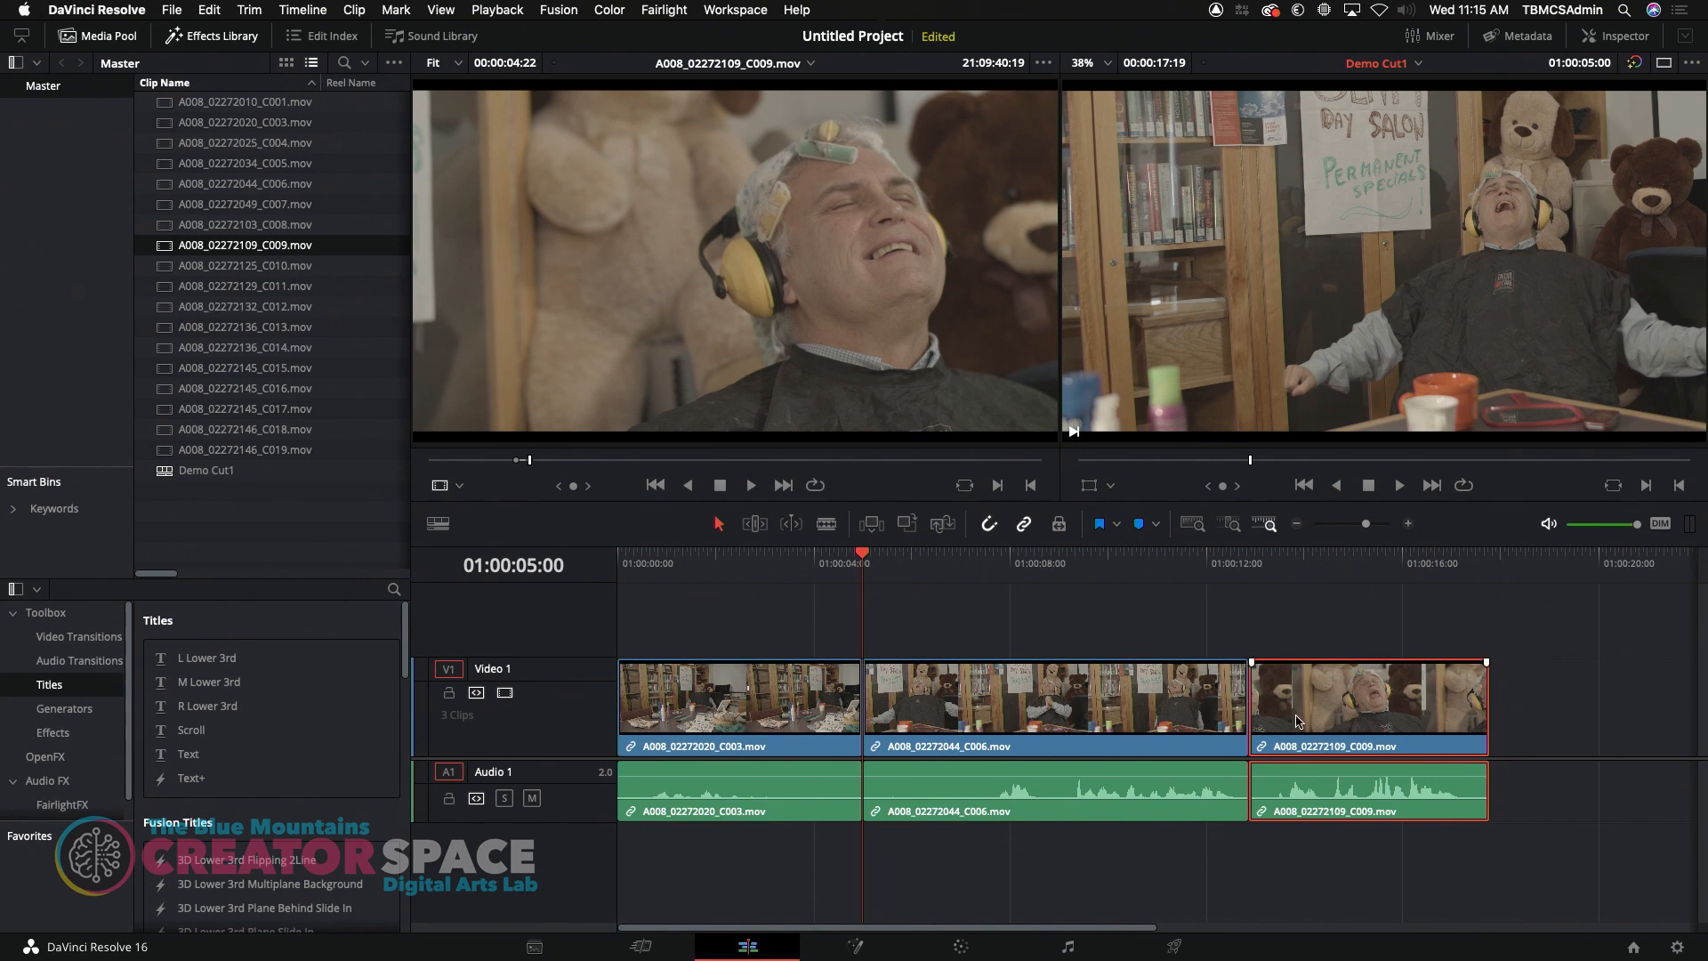
mouse_move(1309, 719)
mouse_down()
mouse_move(1407, 722)
mouse_move(1309, 720)
mouse_up()
Try moving the A008_02272044_C006 clip beyond the end of the last clip, and undo the move
drag(1050, 708, 1230, 701)
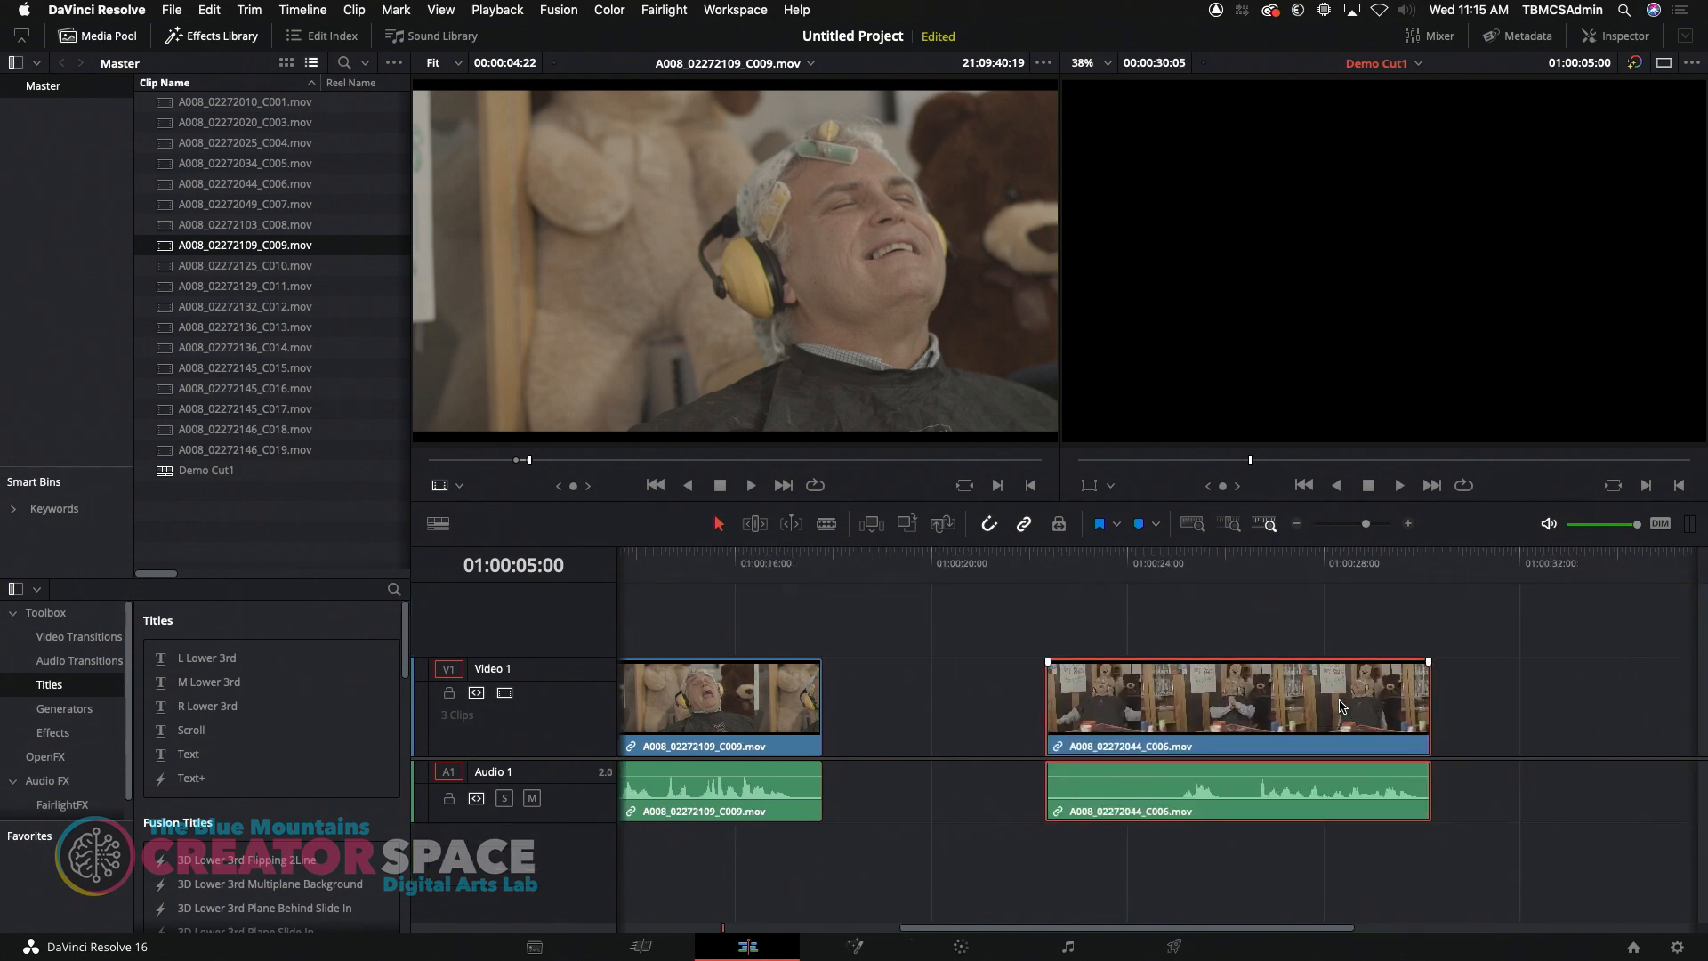
key(super+z)
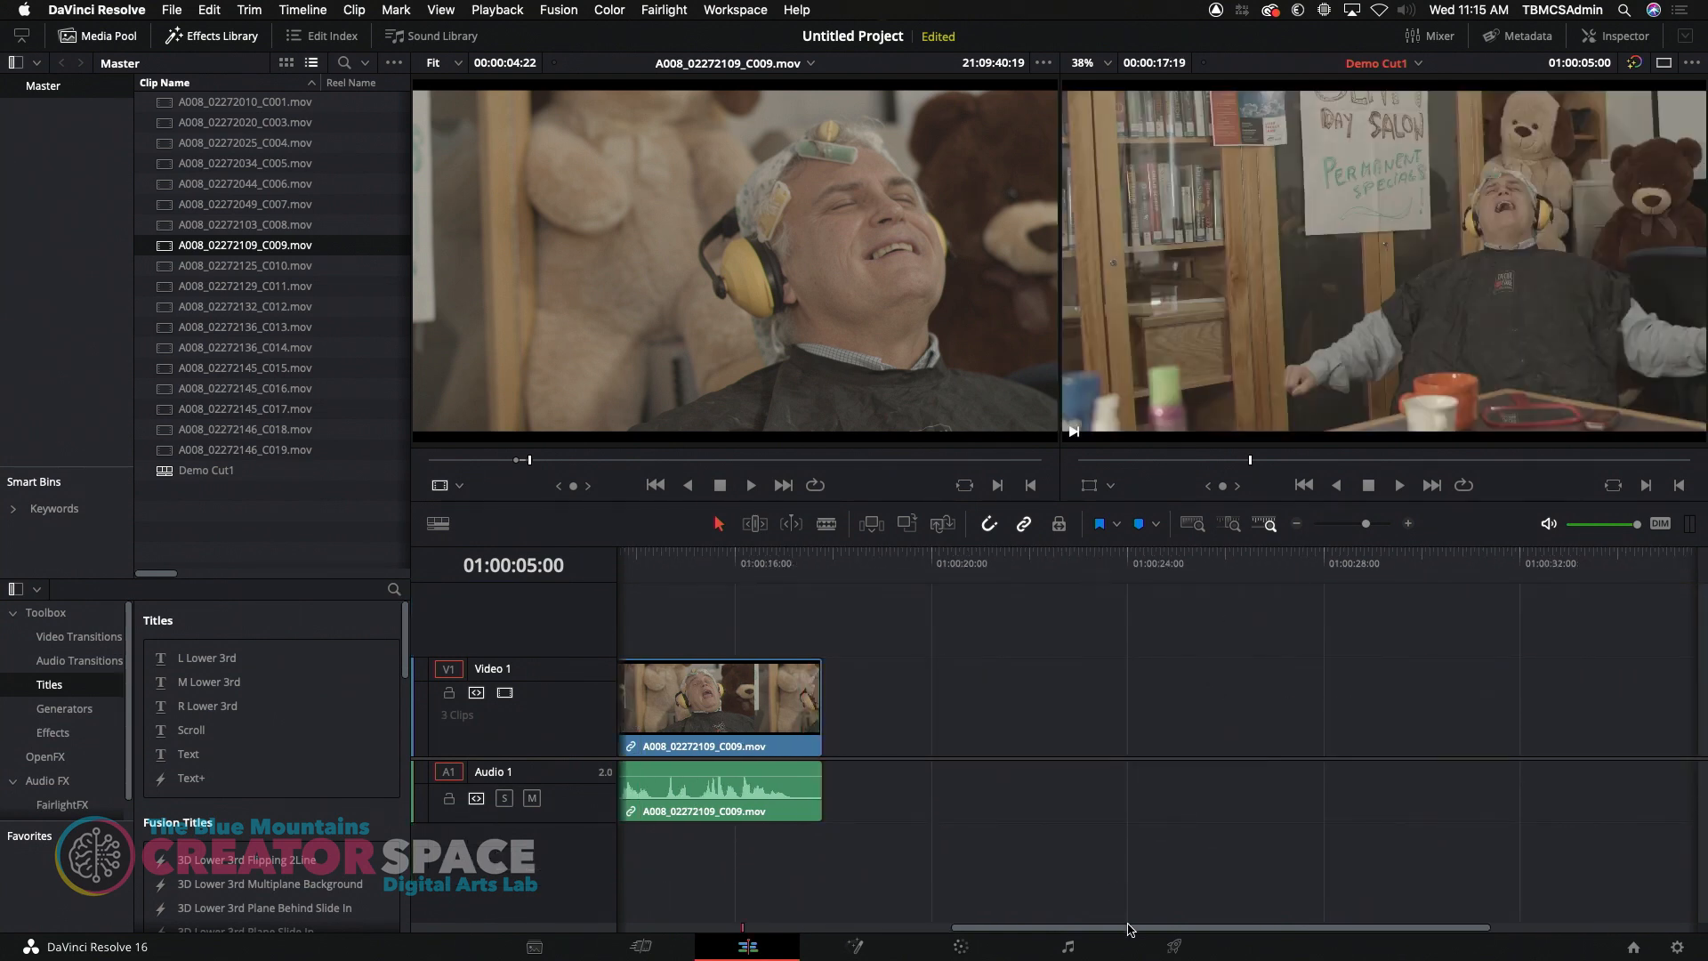
drag(1128, 929, 786, 927)
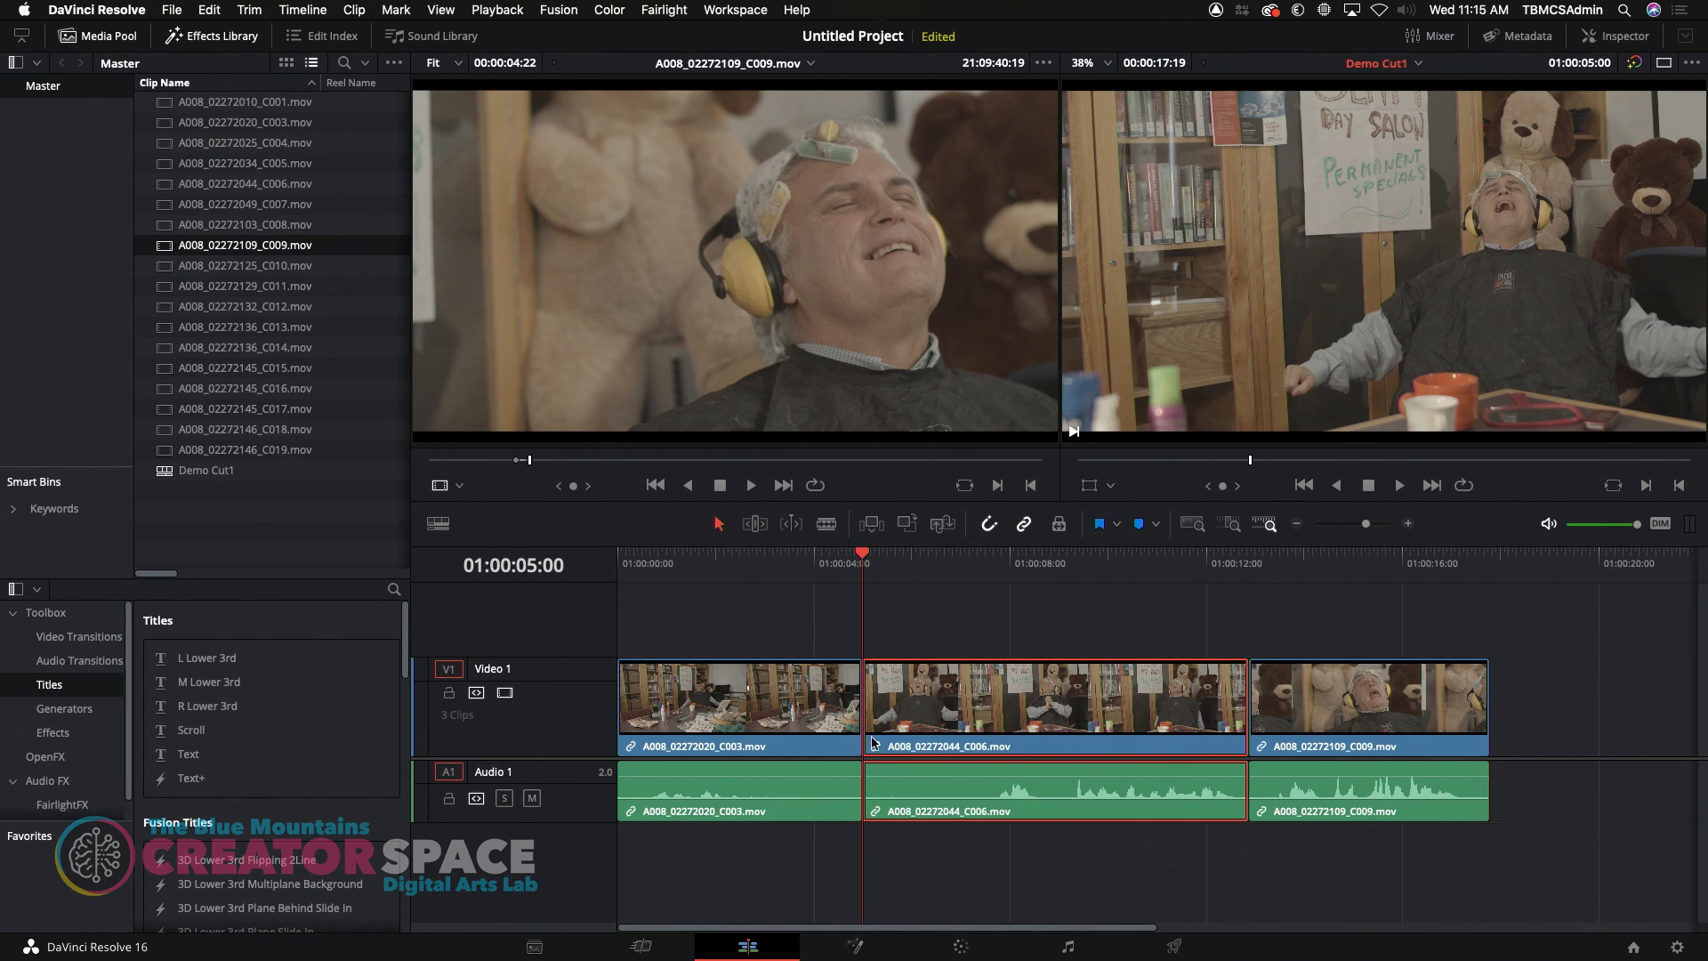
Select the edit point between A008_02272020_C003 and A008_02272044_C006 and roll it later frame by frame
click(810, 732)
click(1292, 723)
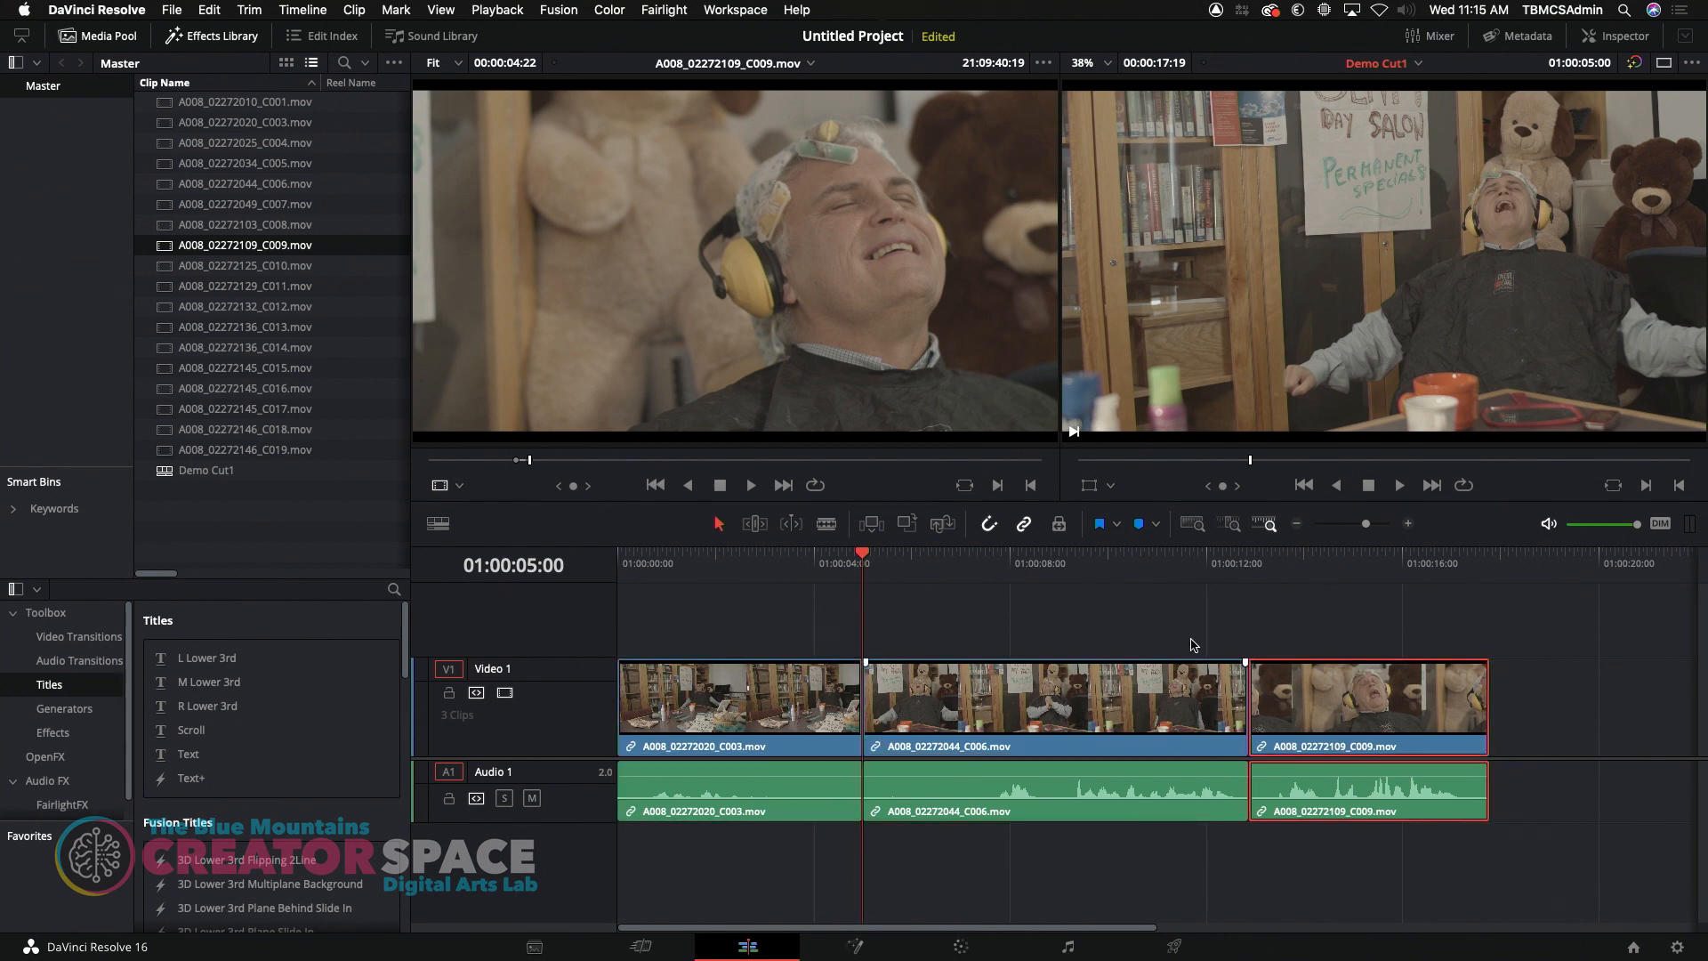
click(864, 703)
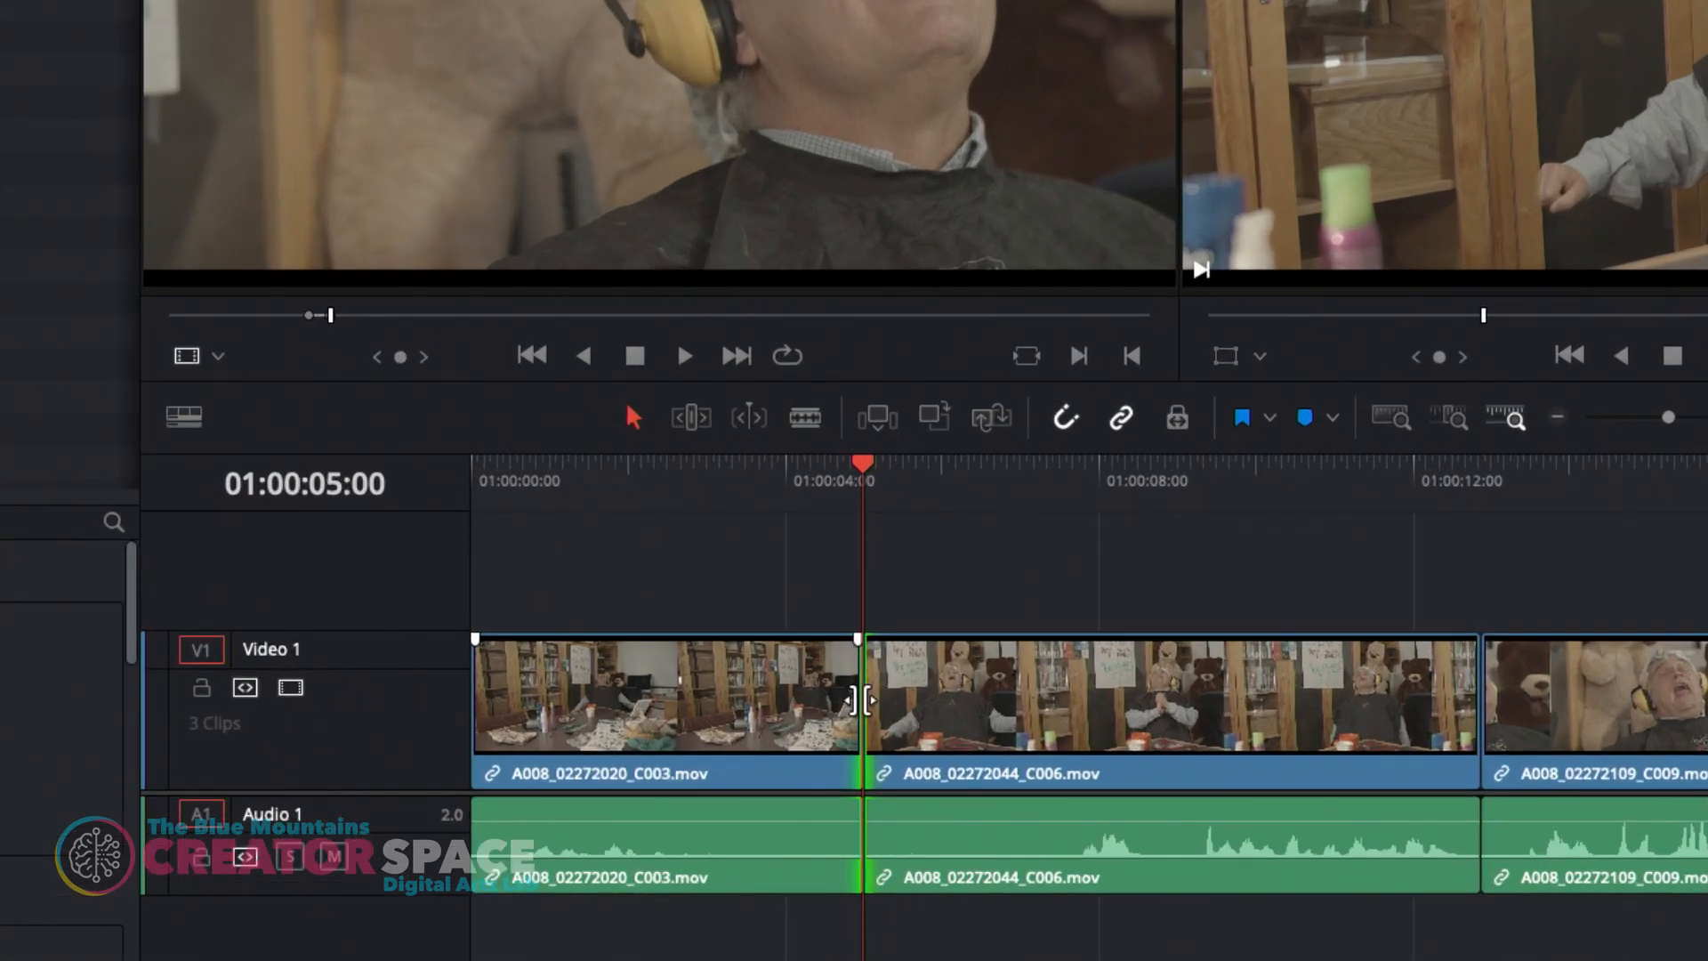
mouse_move(866, 703)
mouse_down()
mouse_move(911, 709)
mouse_move(800, 711)
mouse_move(867, 711)
mouse_up()
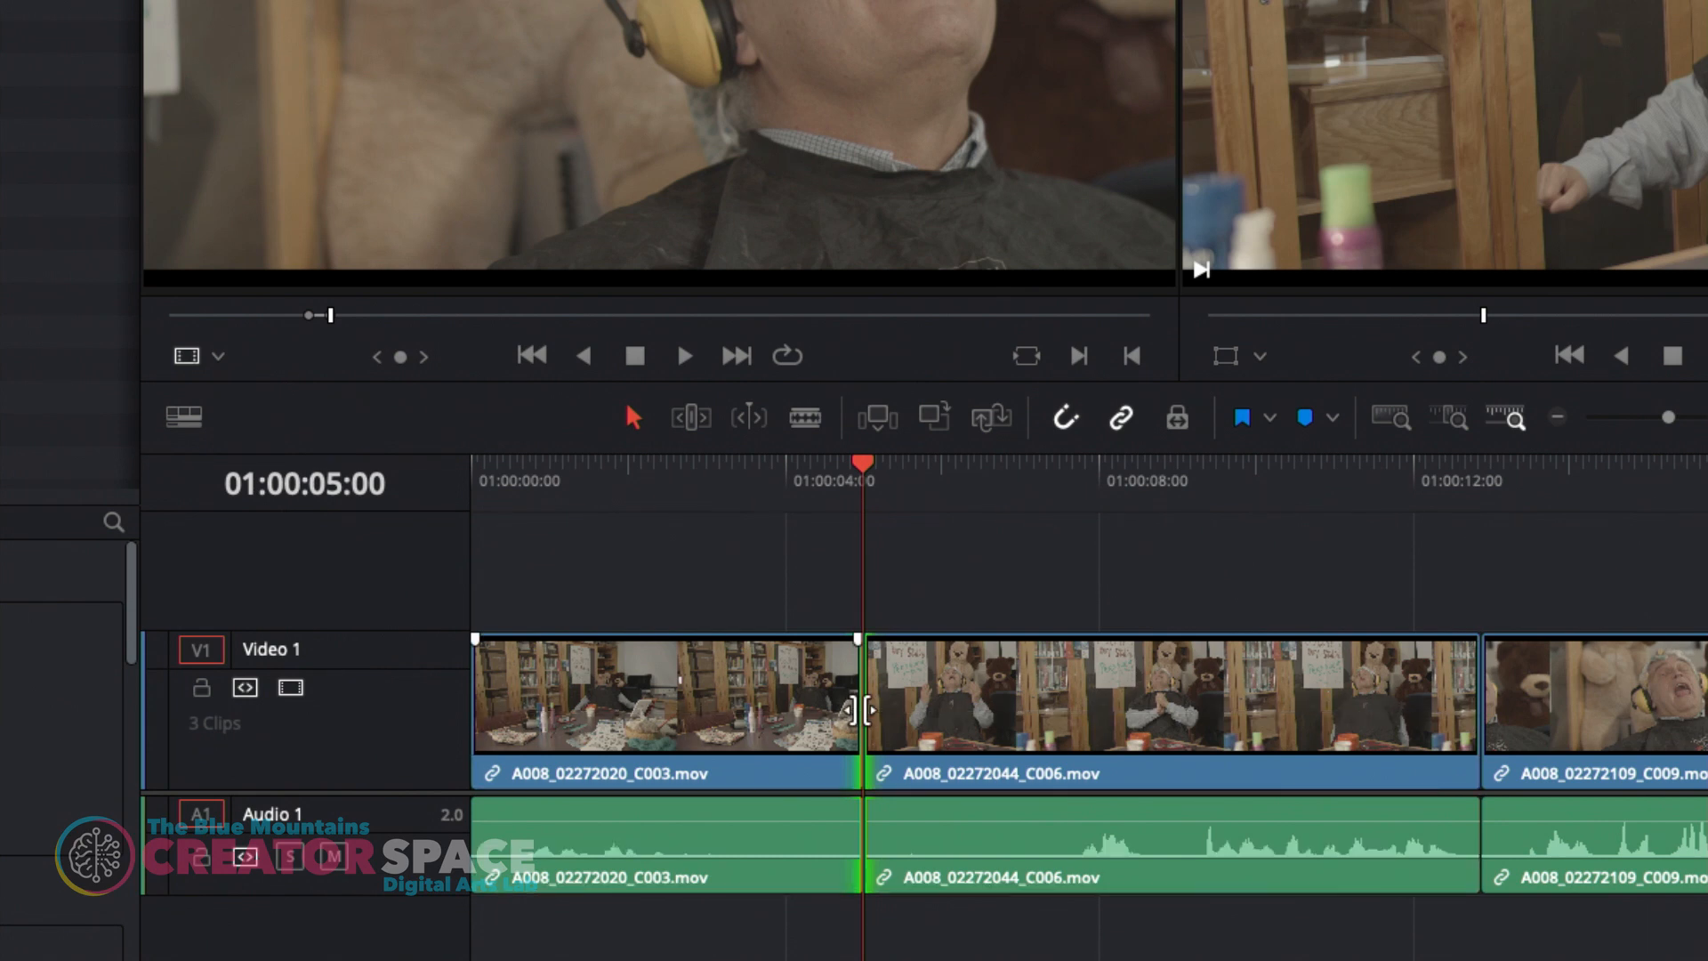
drag(859, 710, 862, 710)
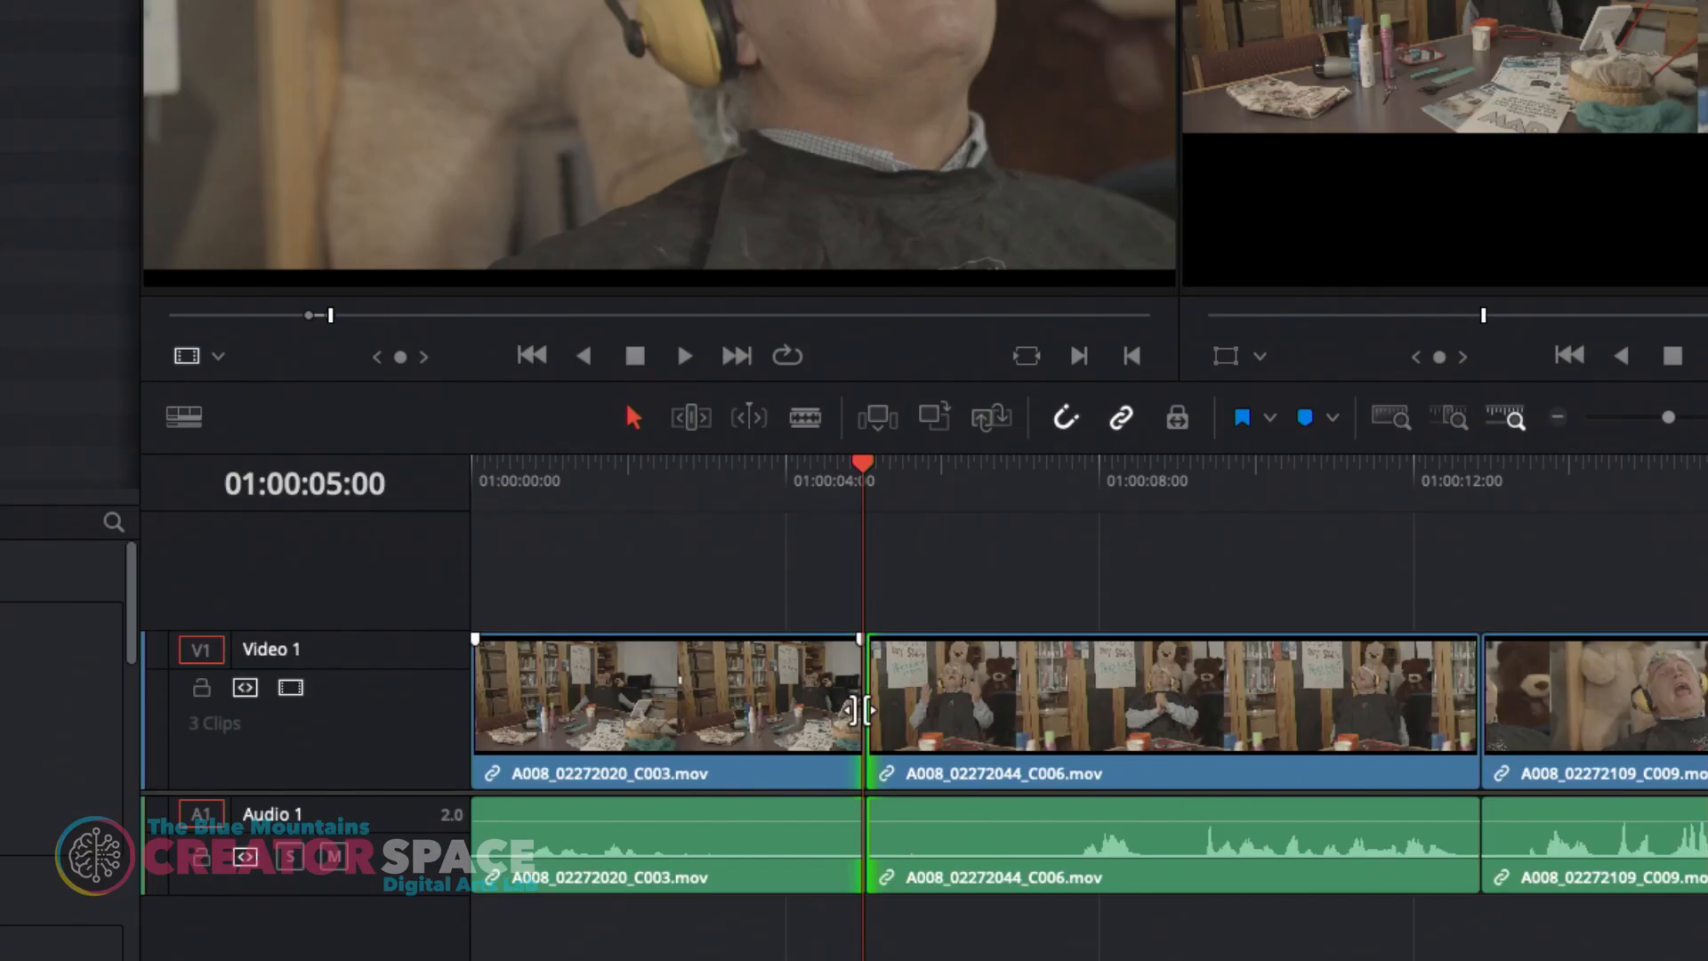
key(period)
key(period)
key(period)
key(period)
key(period)
key(period)
key(period)
key(period)
key(period)
key(period)
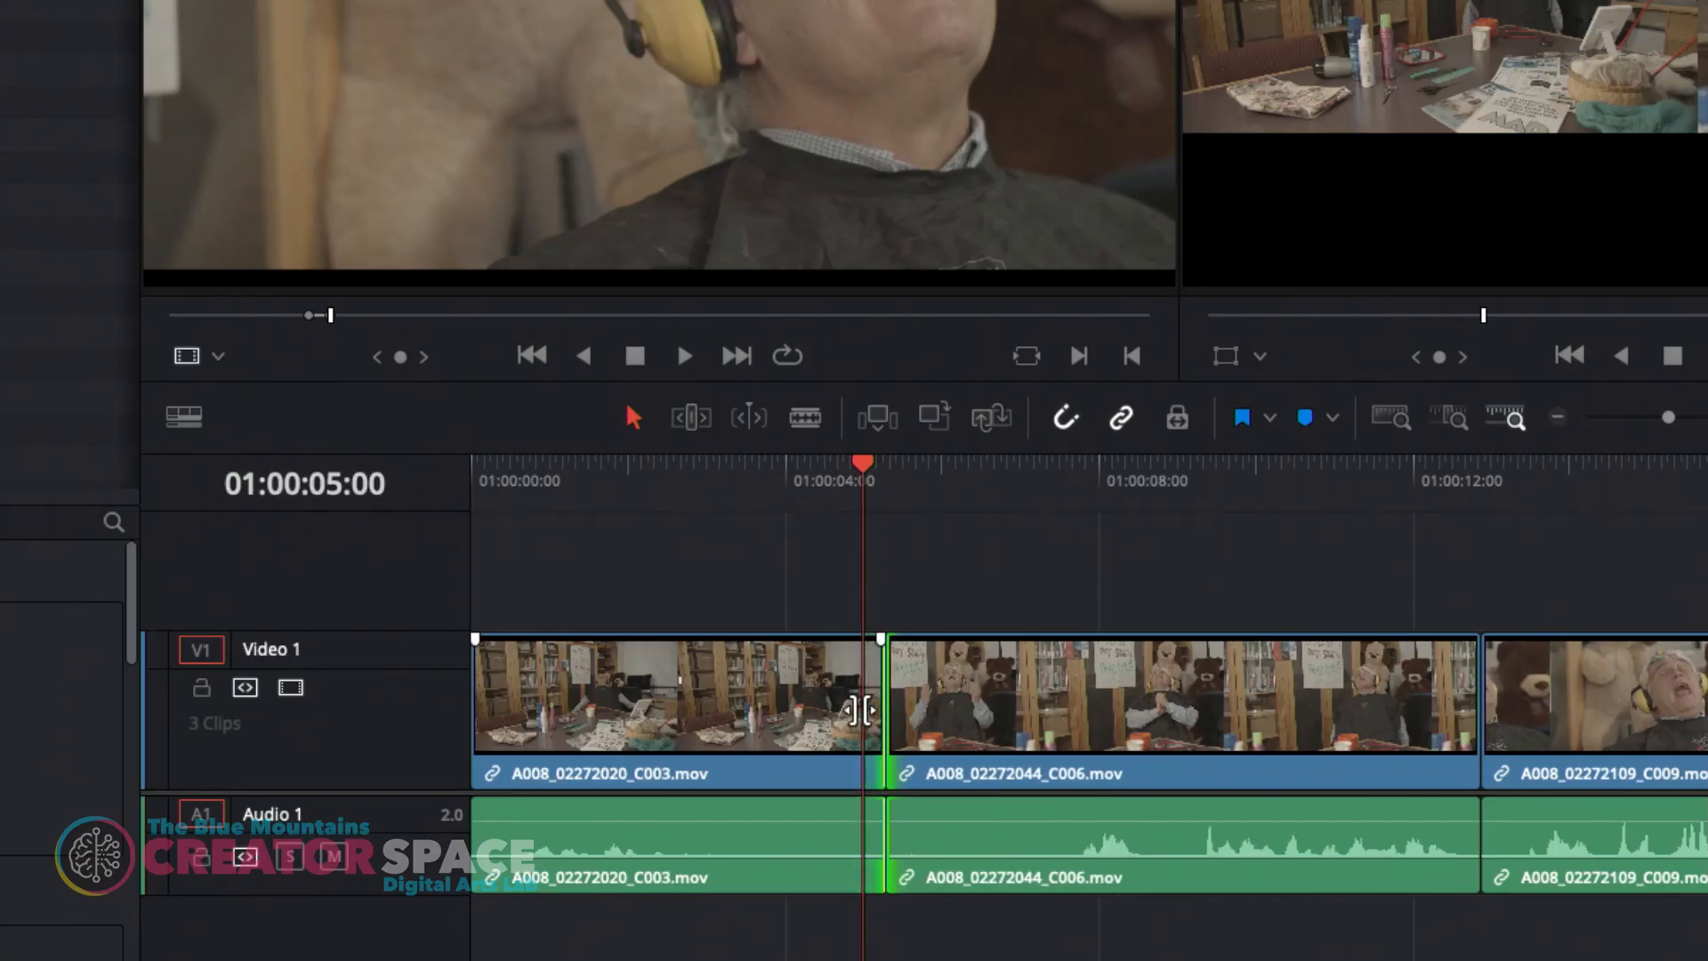
Roll the edit point between the first two clips earlier frame by frame, back to about 01:00:05:00
key(comma)
key(comma)
key(comma)
key(comma)
key(comma)
key(comma)
key(comma)
key(comma)
key(comma)
key(comma)
key(comma)
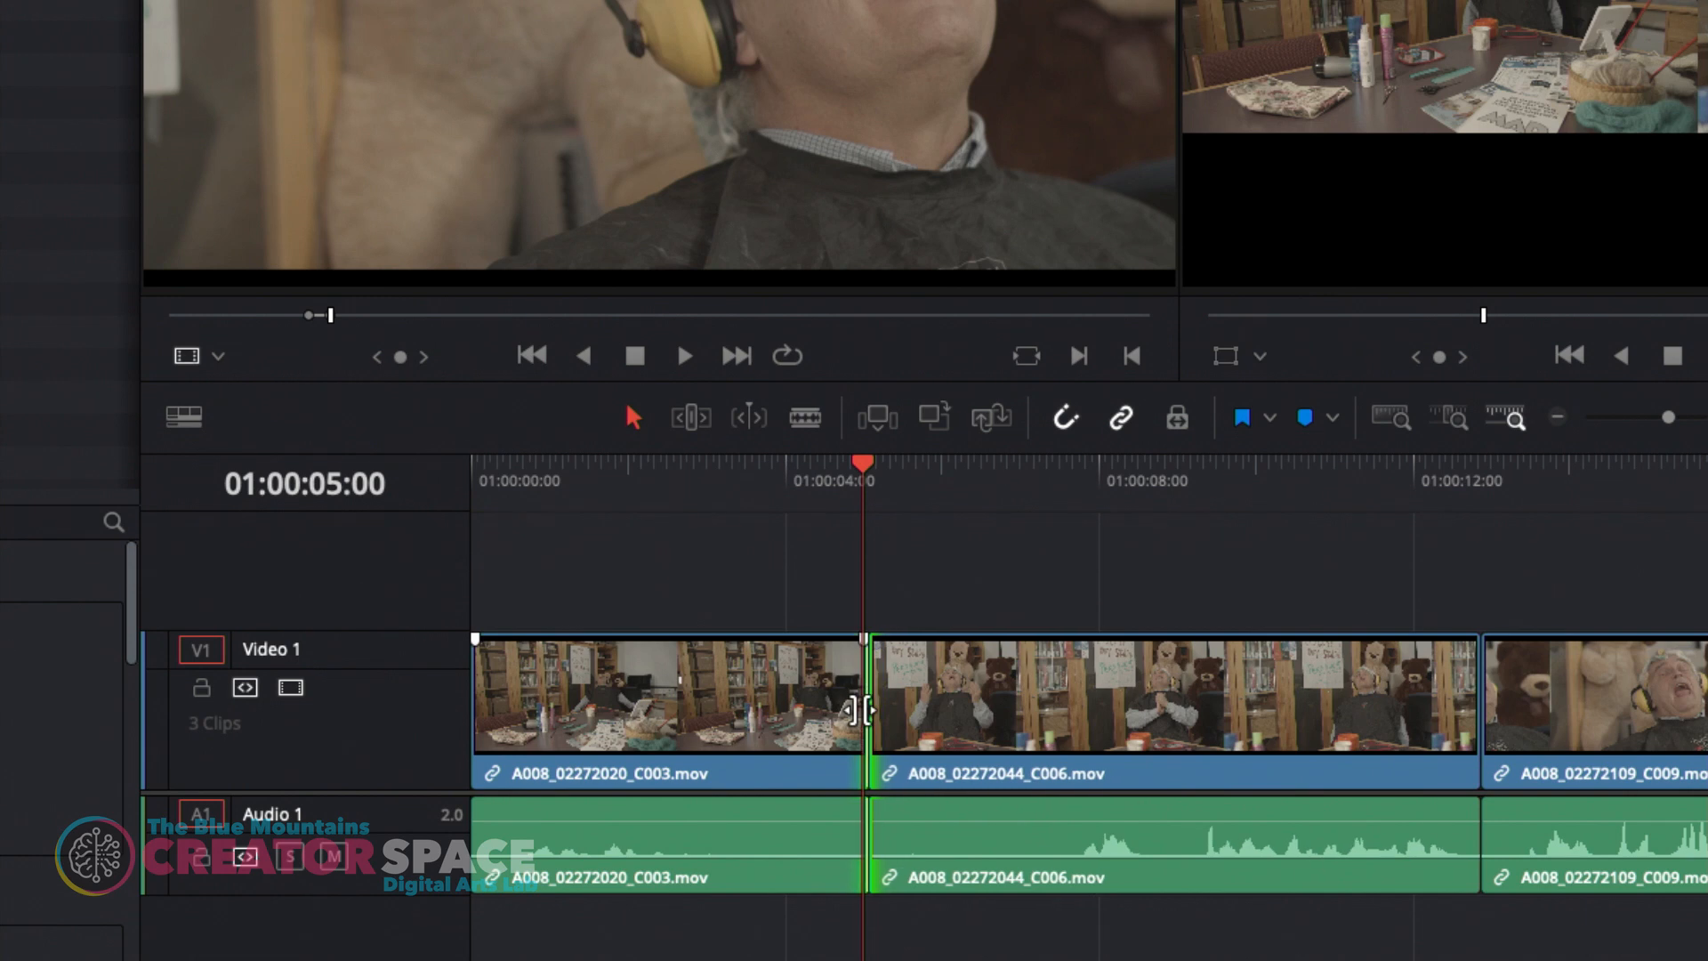
key(comma)
key(comma)
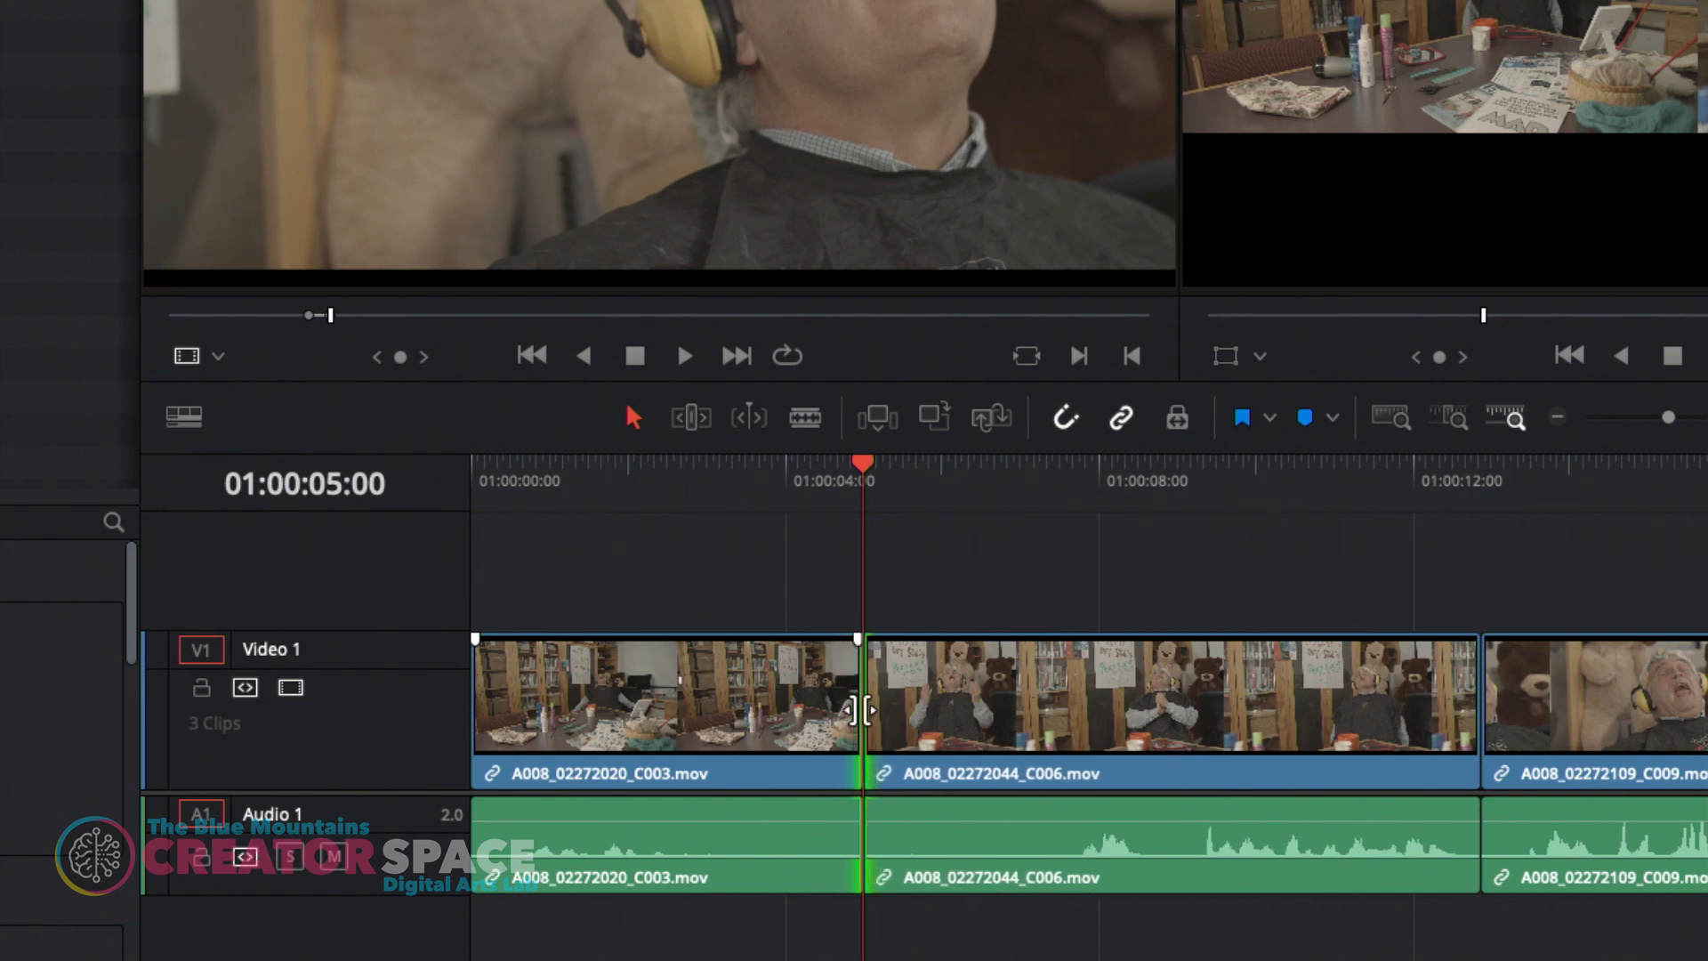
Roll the same edit point later and back again, leaving it a few frames after 01:00:05:00
key(period)
key(period)
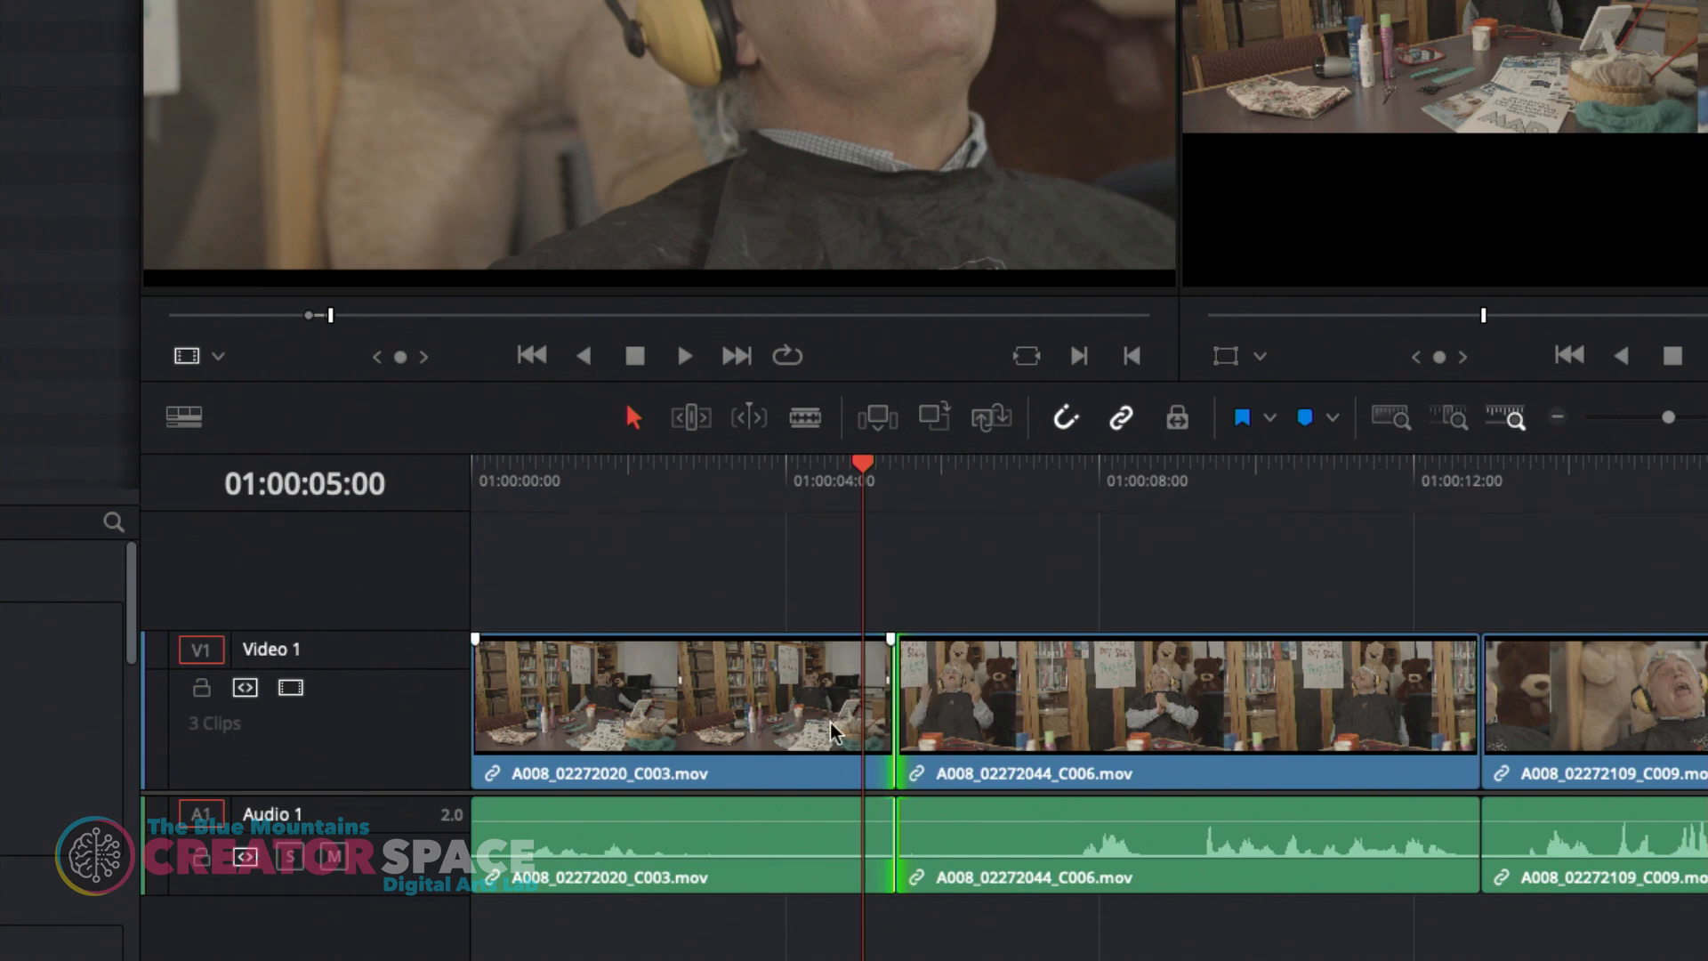
key(comma)
key(comma)
key(comma)
key(comma)
key(comma)
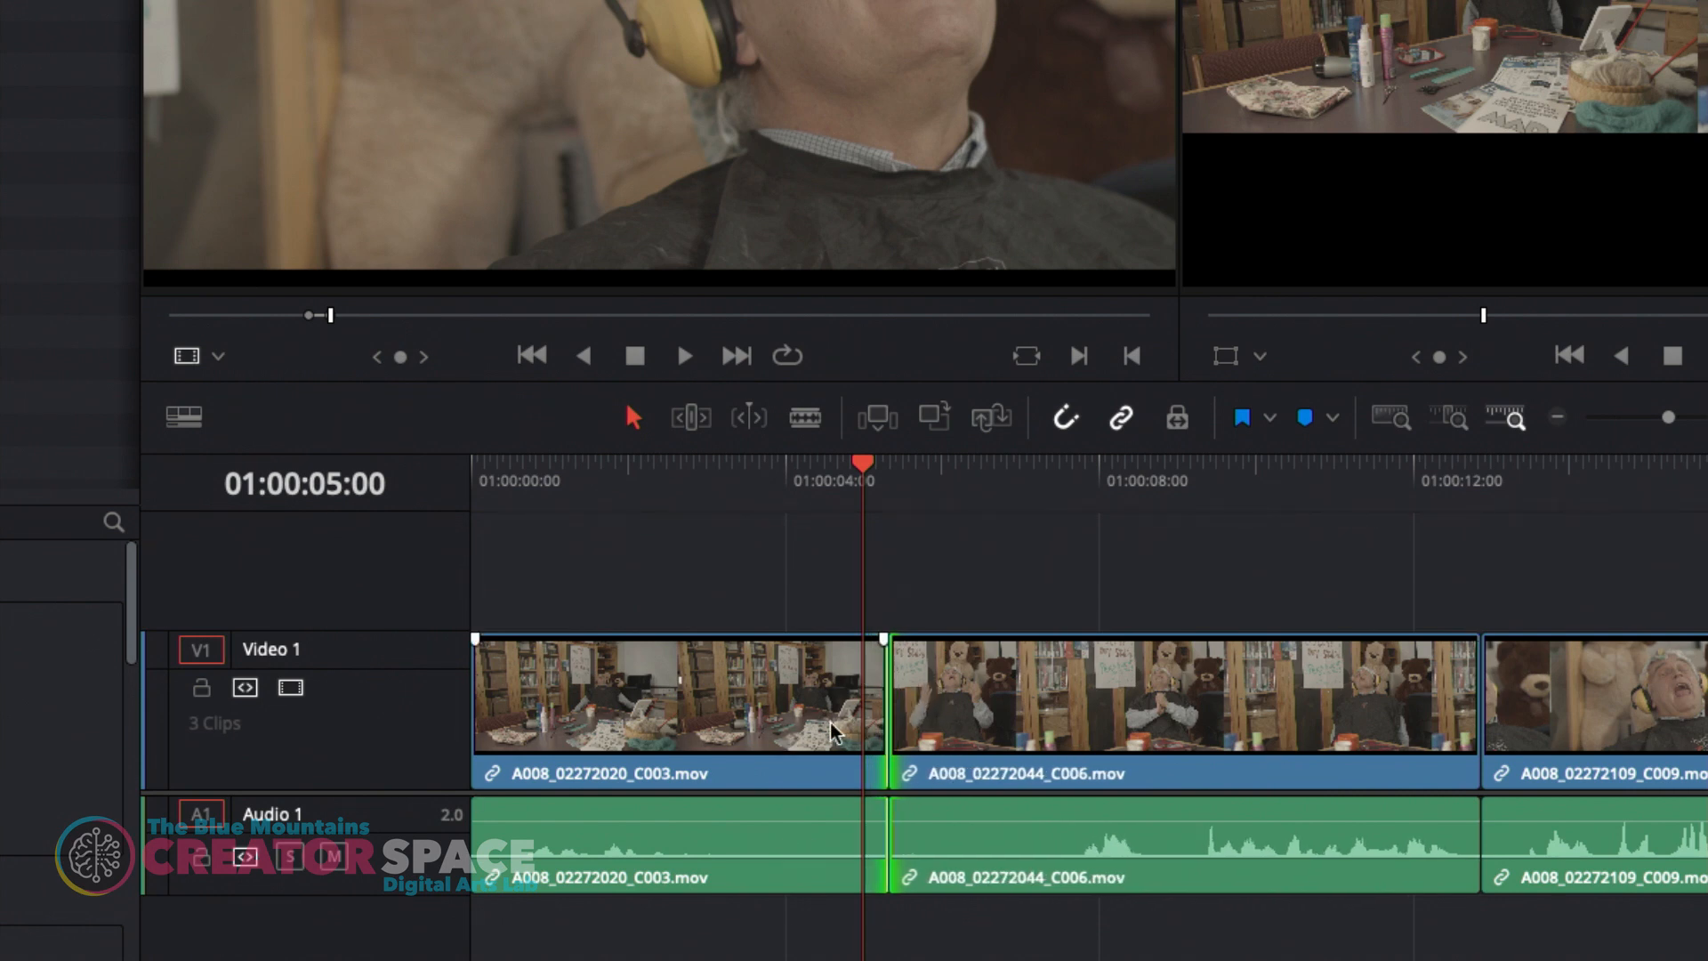
key(comma)
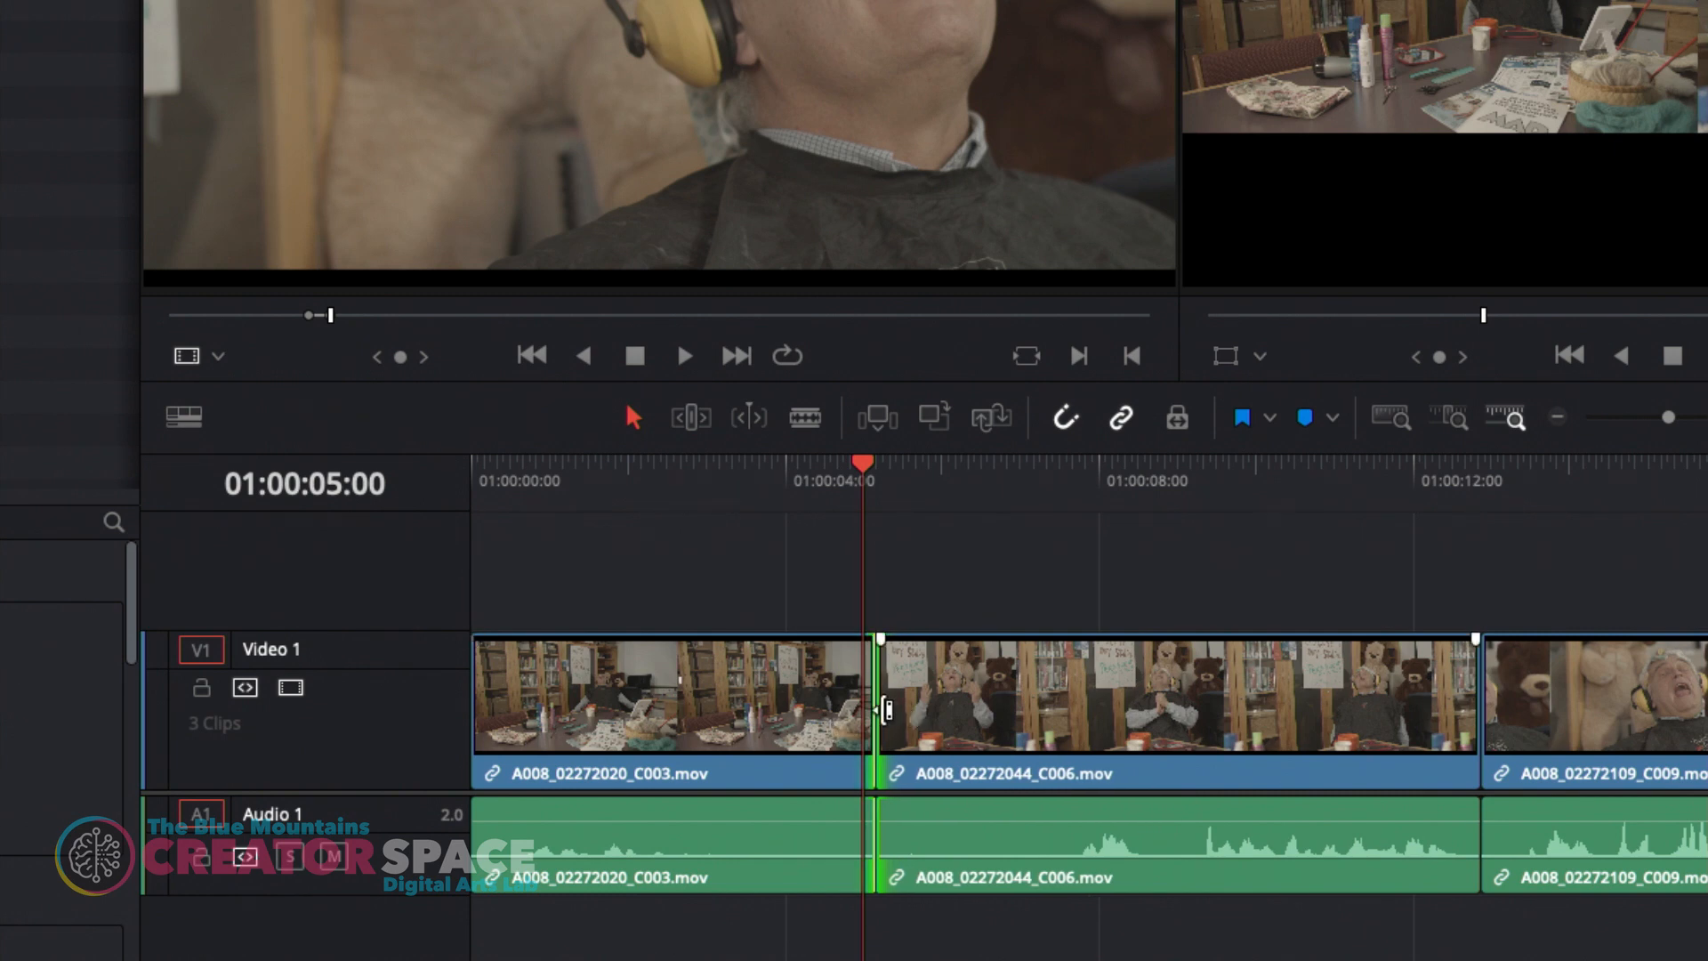
Trim the start of A008_02272044_C006 later frame by frame, leaving a small gap after the first clip
click(887, 709)
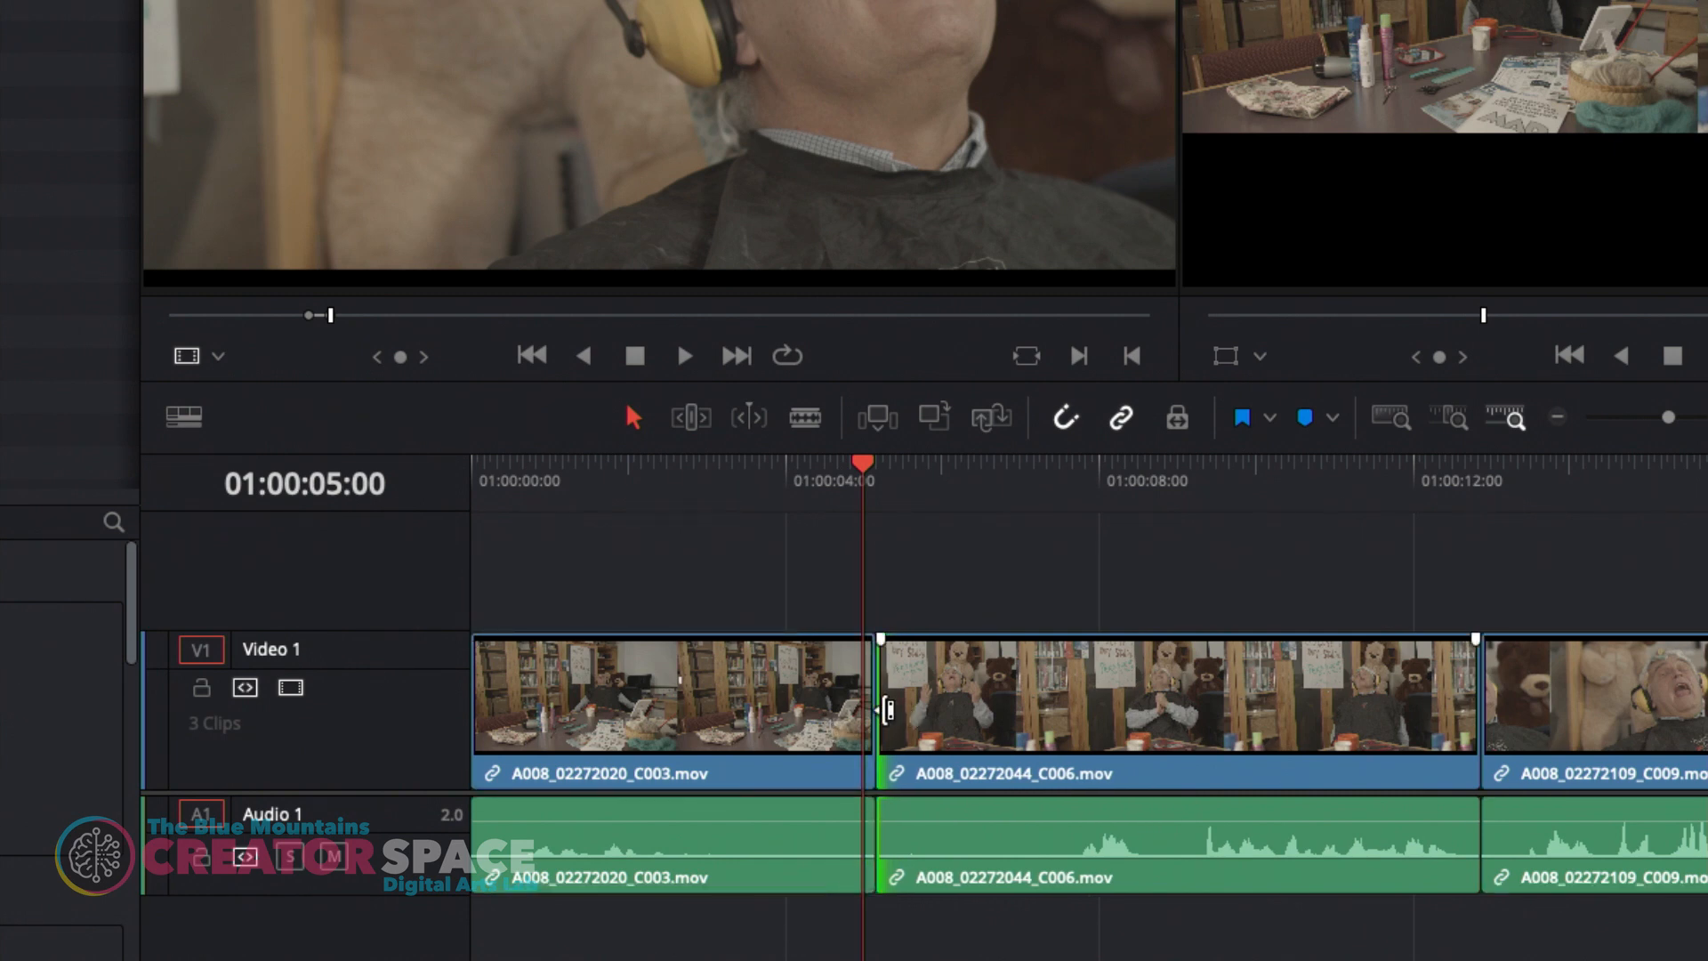
key(period)
key(period)
key(period)
key(period)
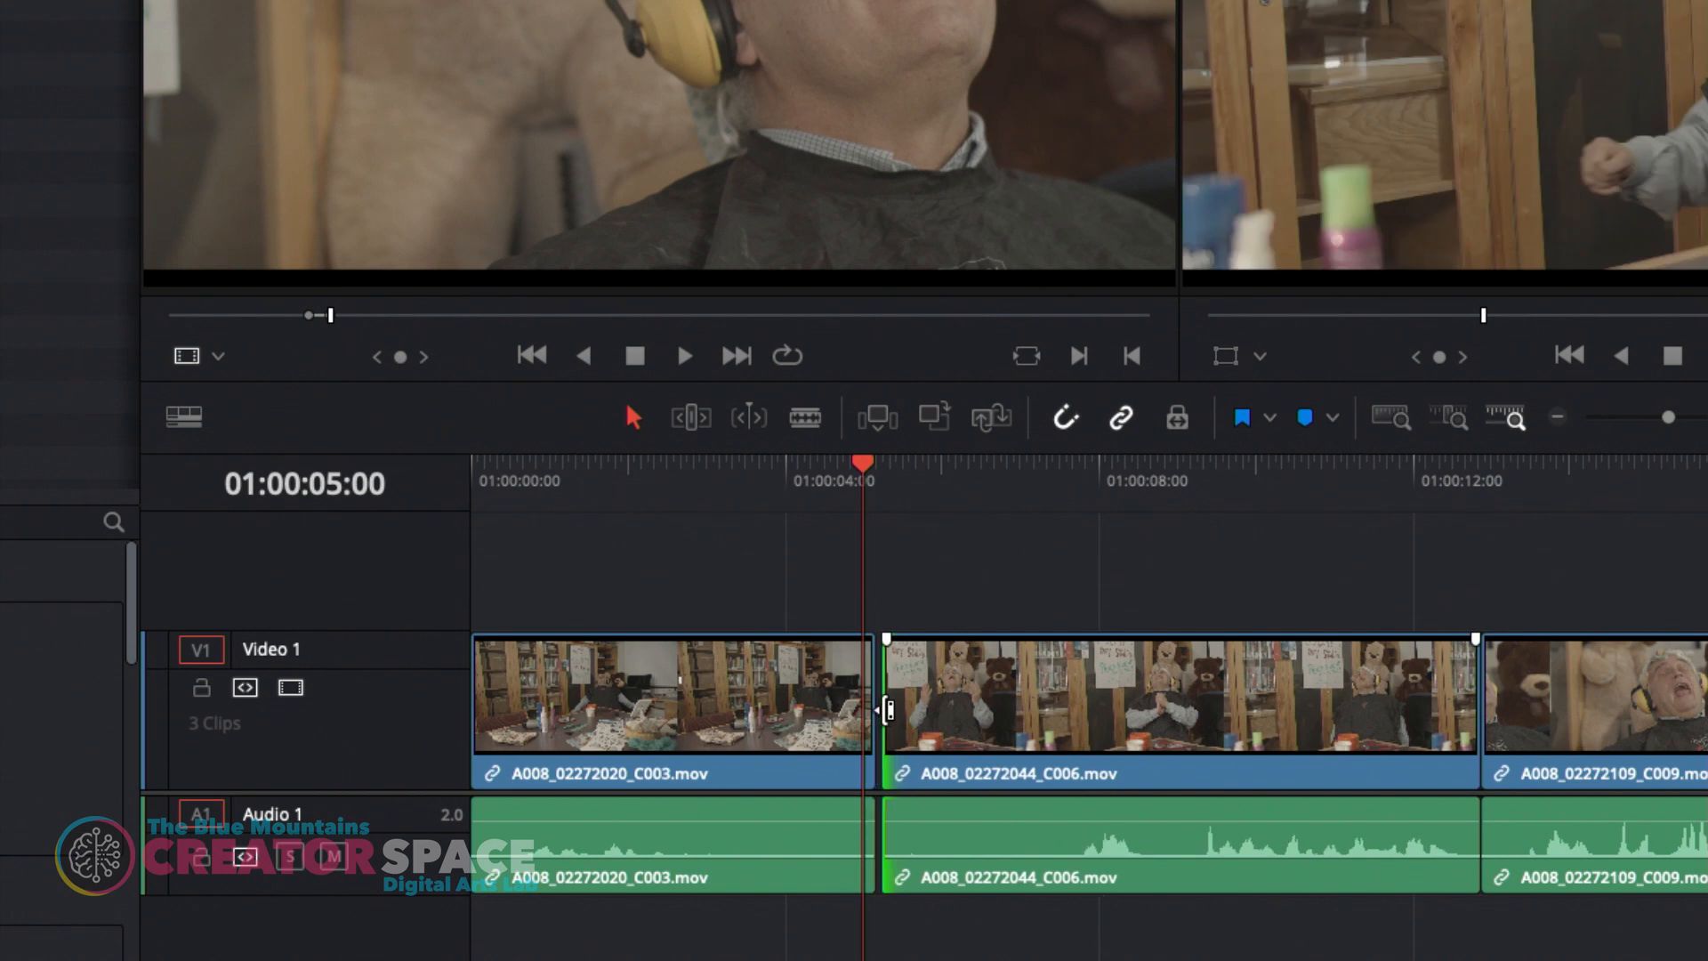
key(period)
key(period)
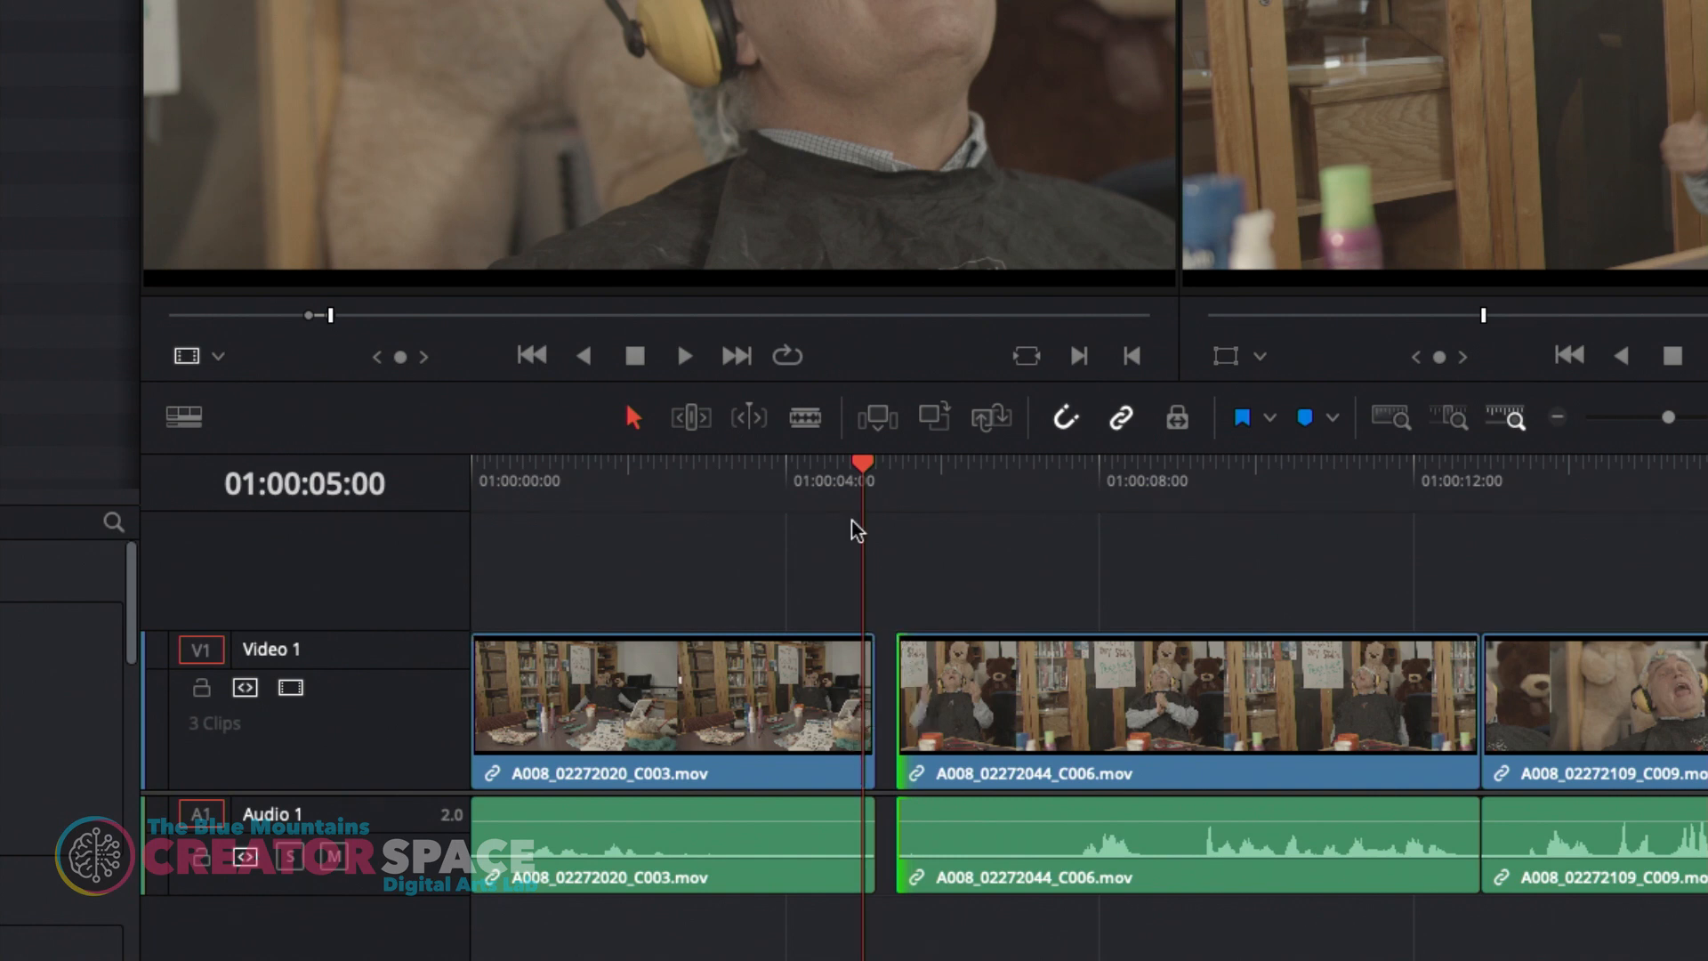
Move A008_02272044_C006 back to 01:00:05:00 and nudge it earlier frame by frame over the end of the first clip
drag(1023, 709, 941, 706)
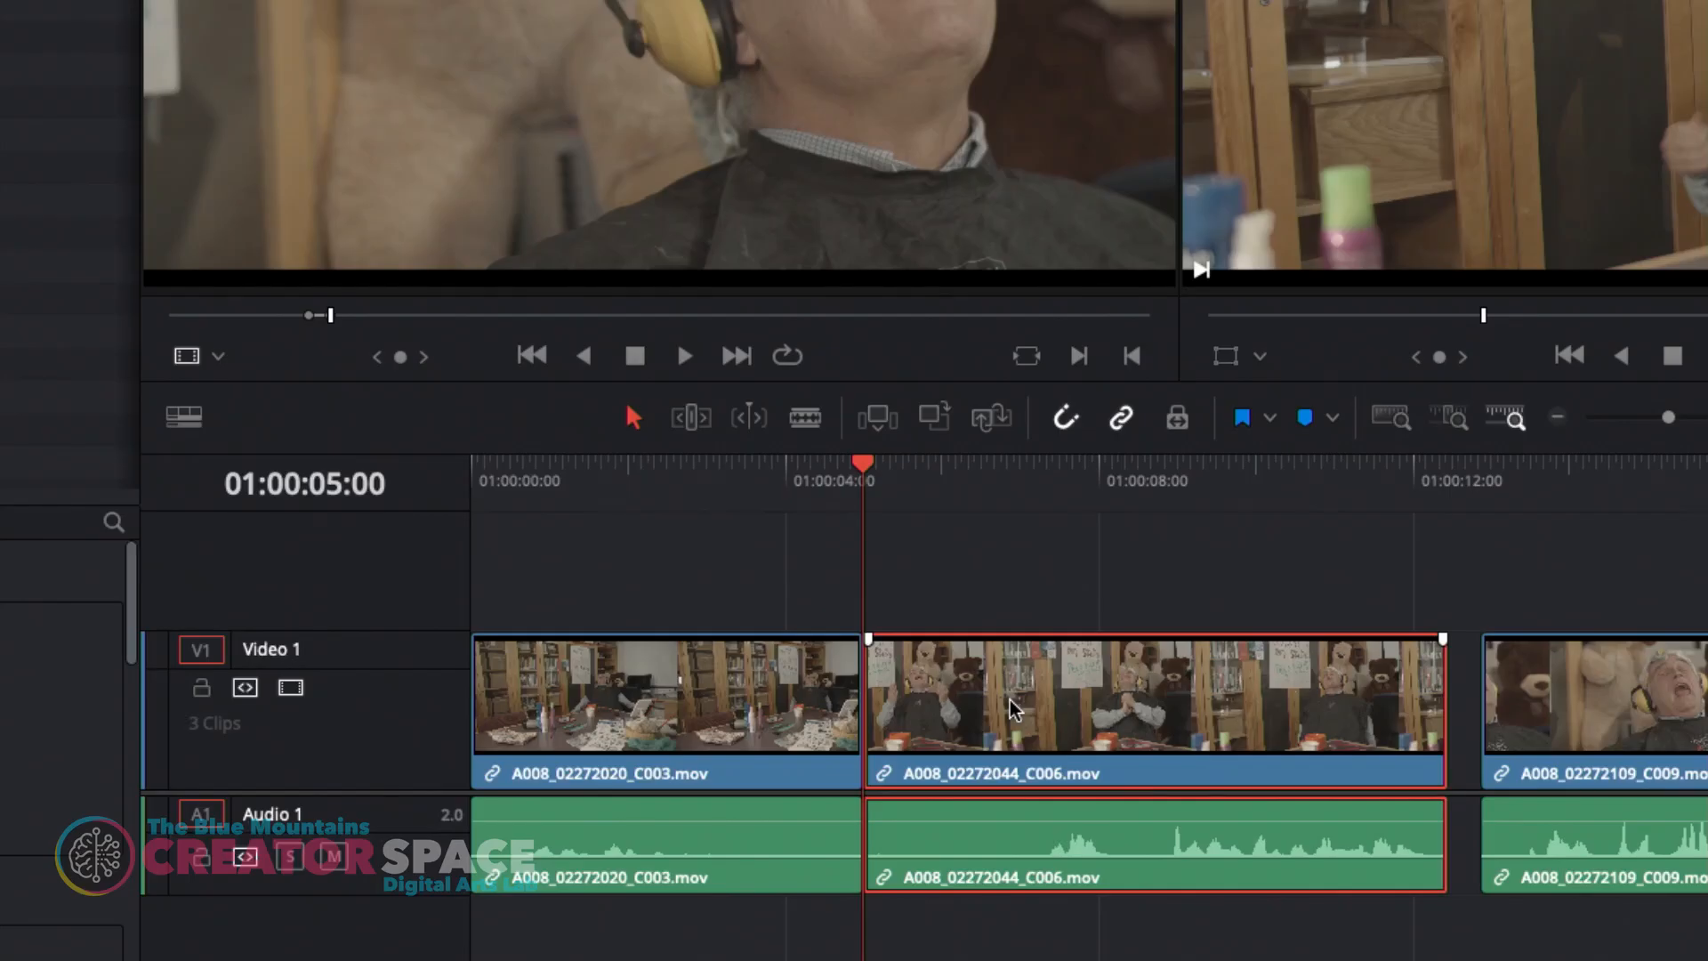
key(comma)
key(comma)
key(comma)
key(comma)
key(comma)
key(comma)
key(comma)
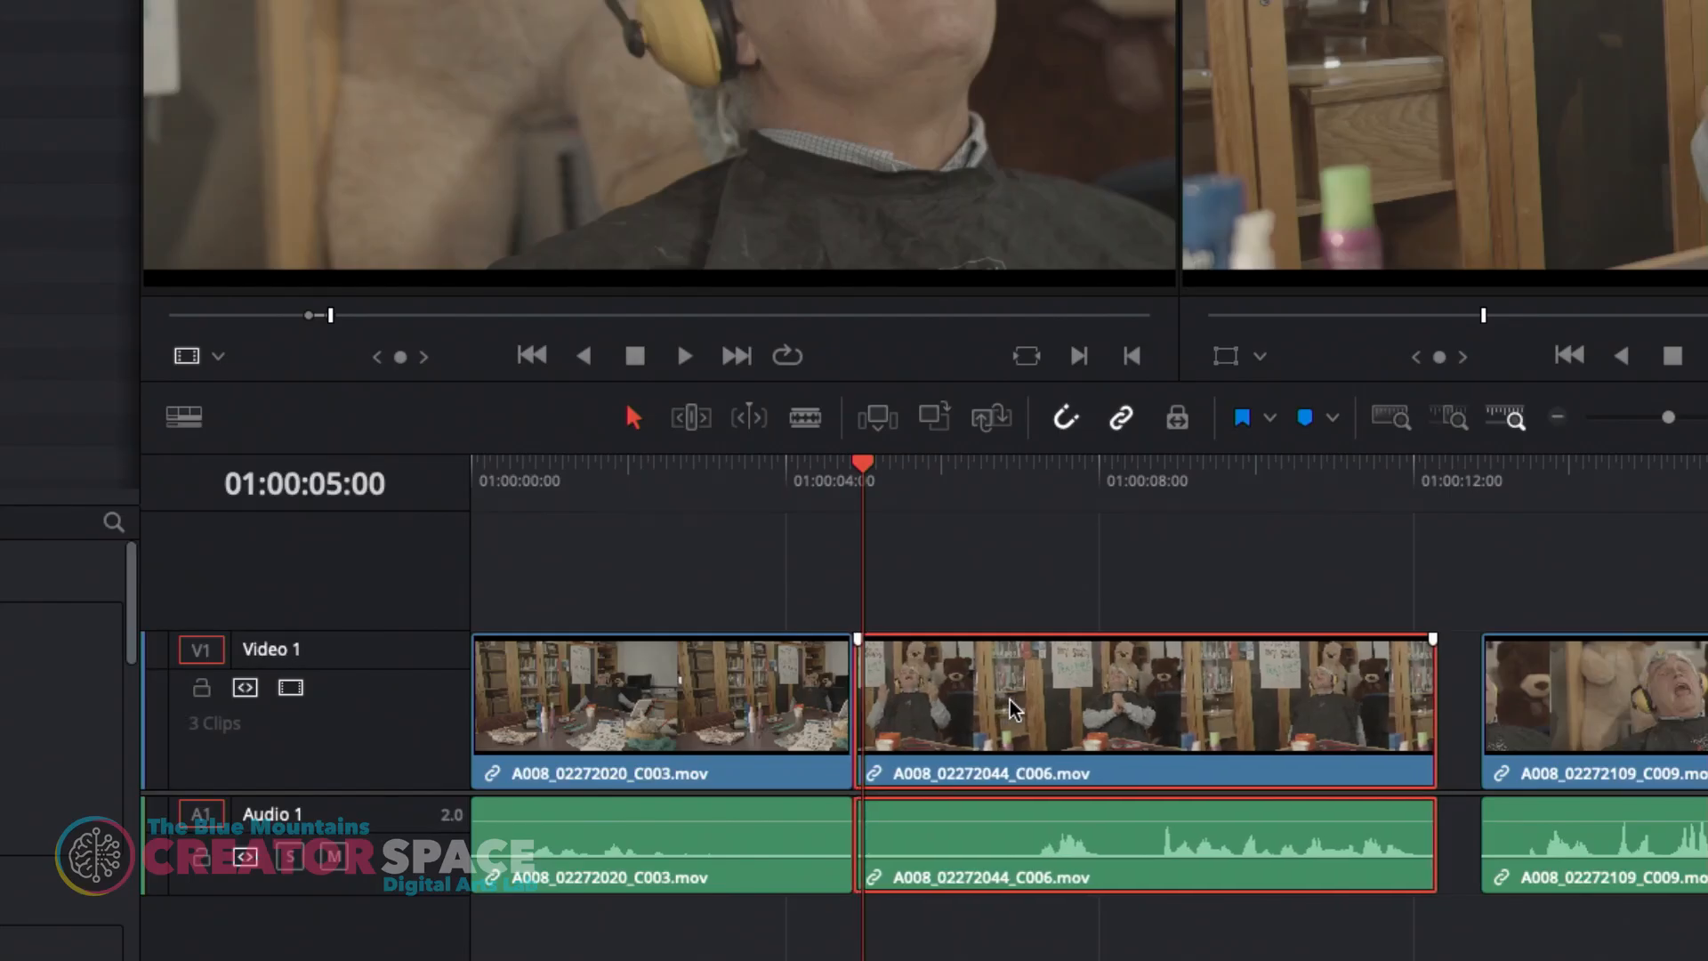
key(comma)
key(comma)
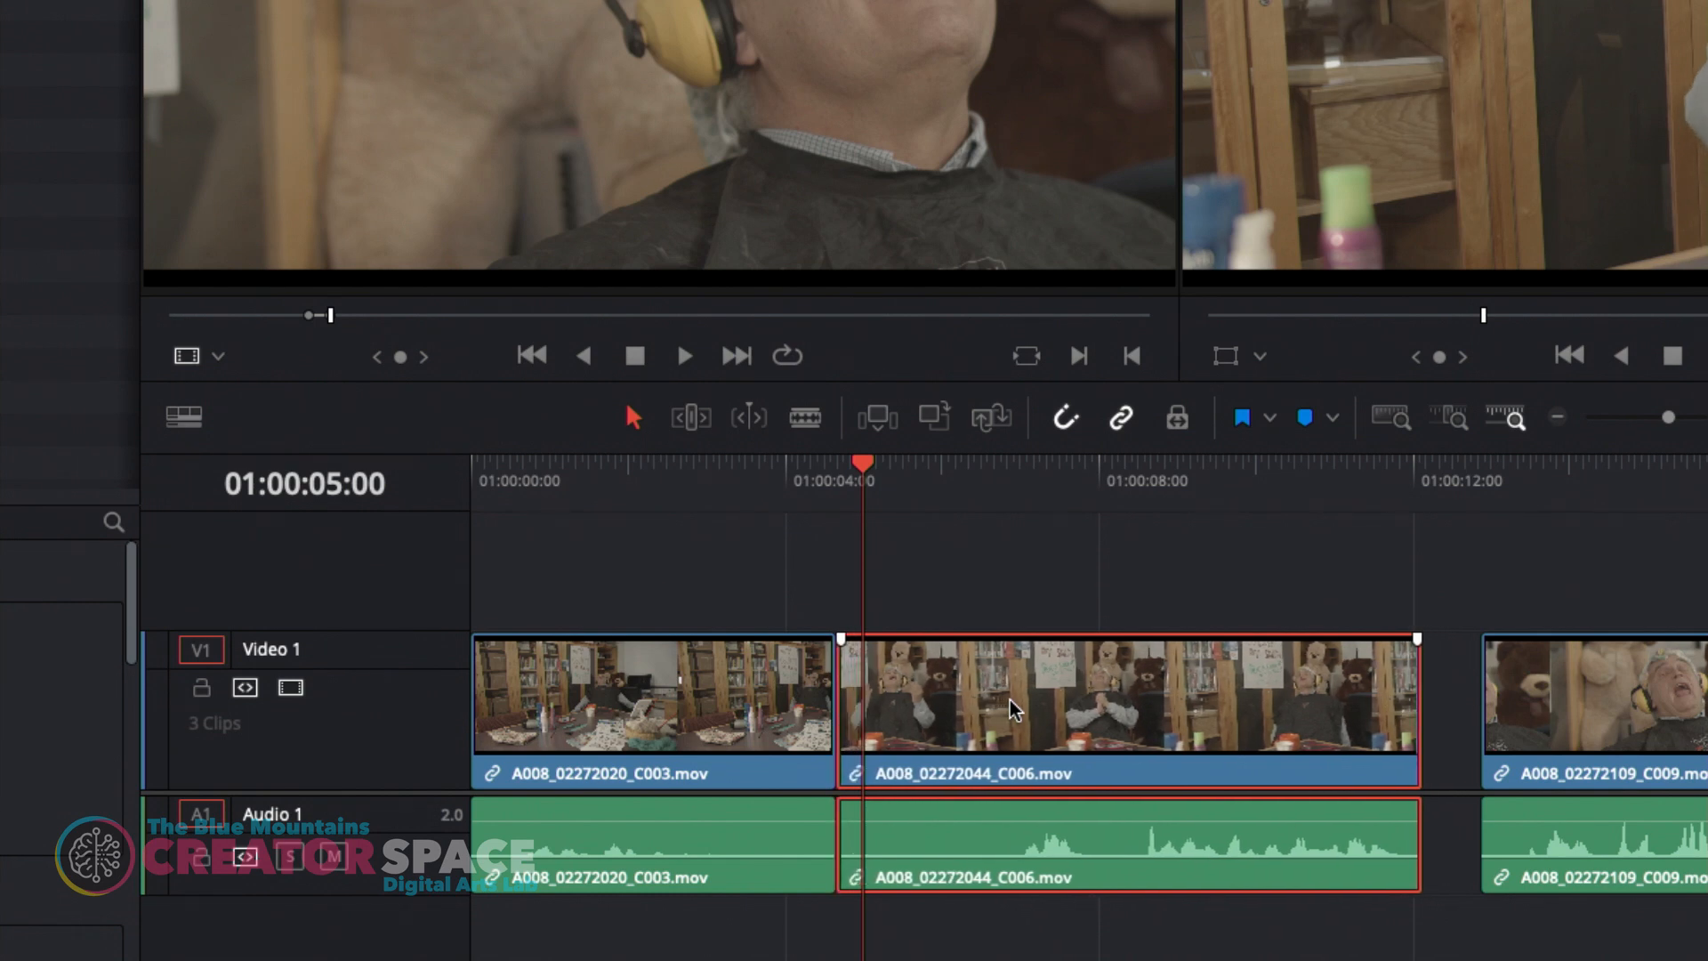
Nudge A008_02272109_C009 earlier frame by frame until it meets the end of the second clip
click(1523, 728)
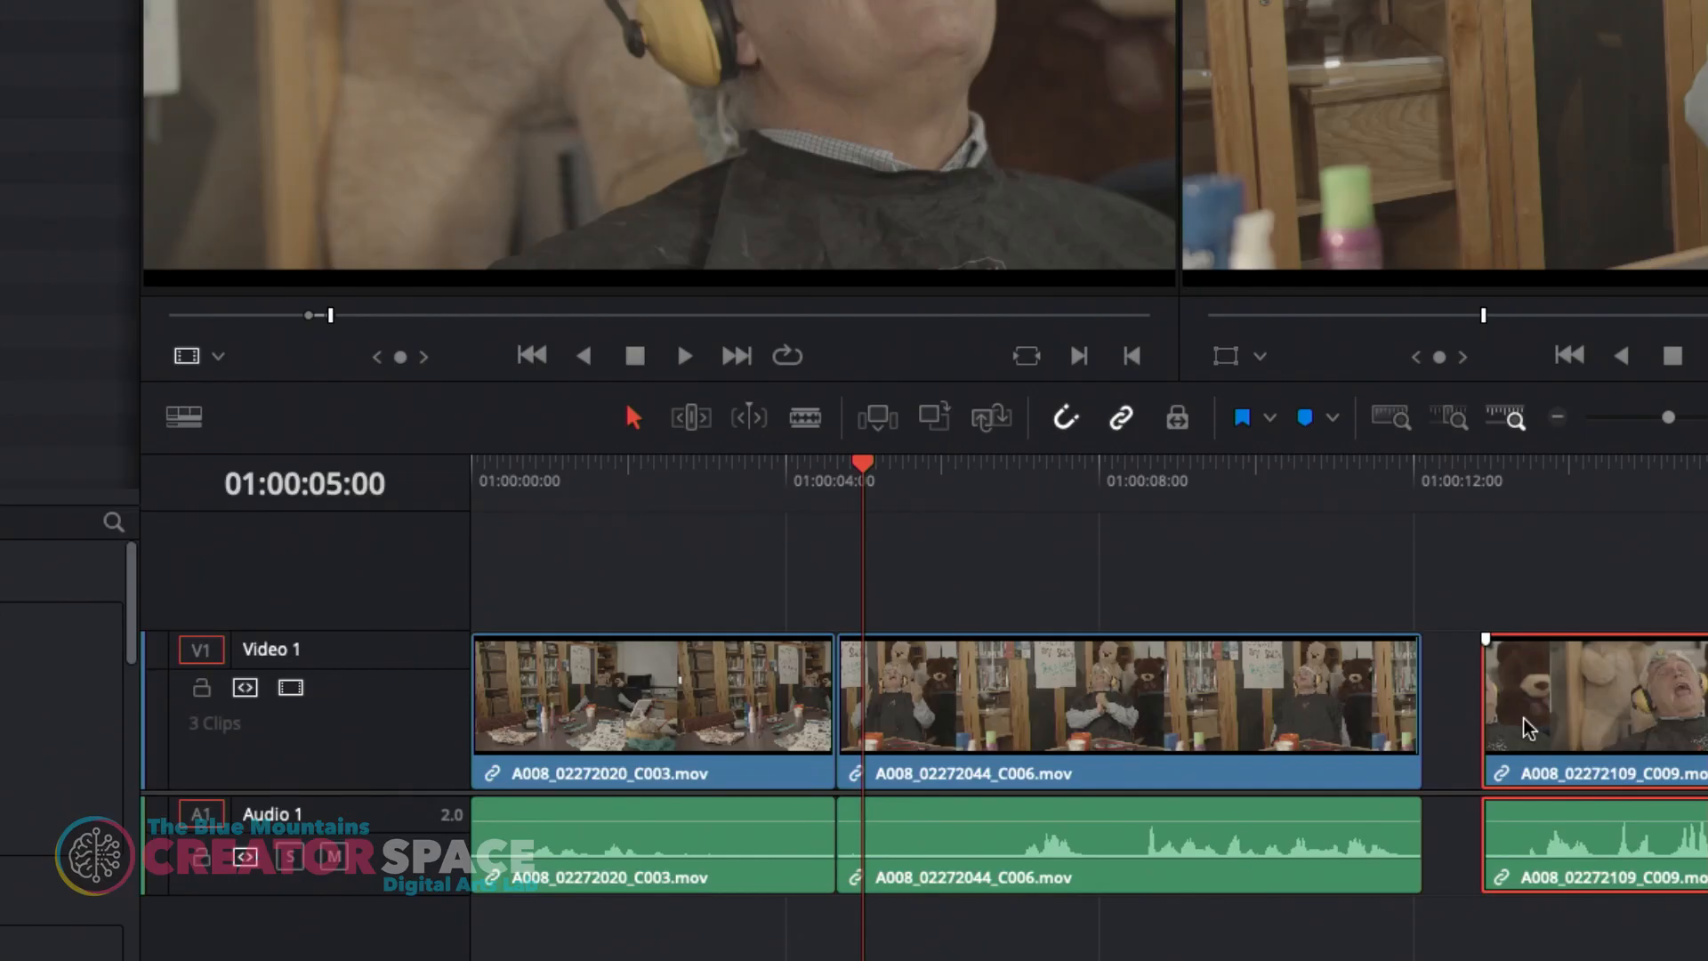
key(comma)
key(comma)
key(comma)
key(comma)
key(comma)
key(comma)
key(comma)
key(comma)
key(comma)
key(comma)
key(comma)
key(comma)
key(comma)
key(comma)
key(comma)
key(comma)
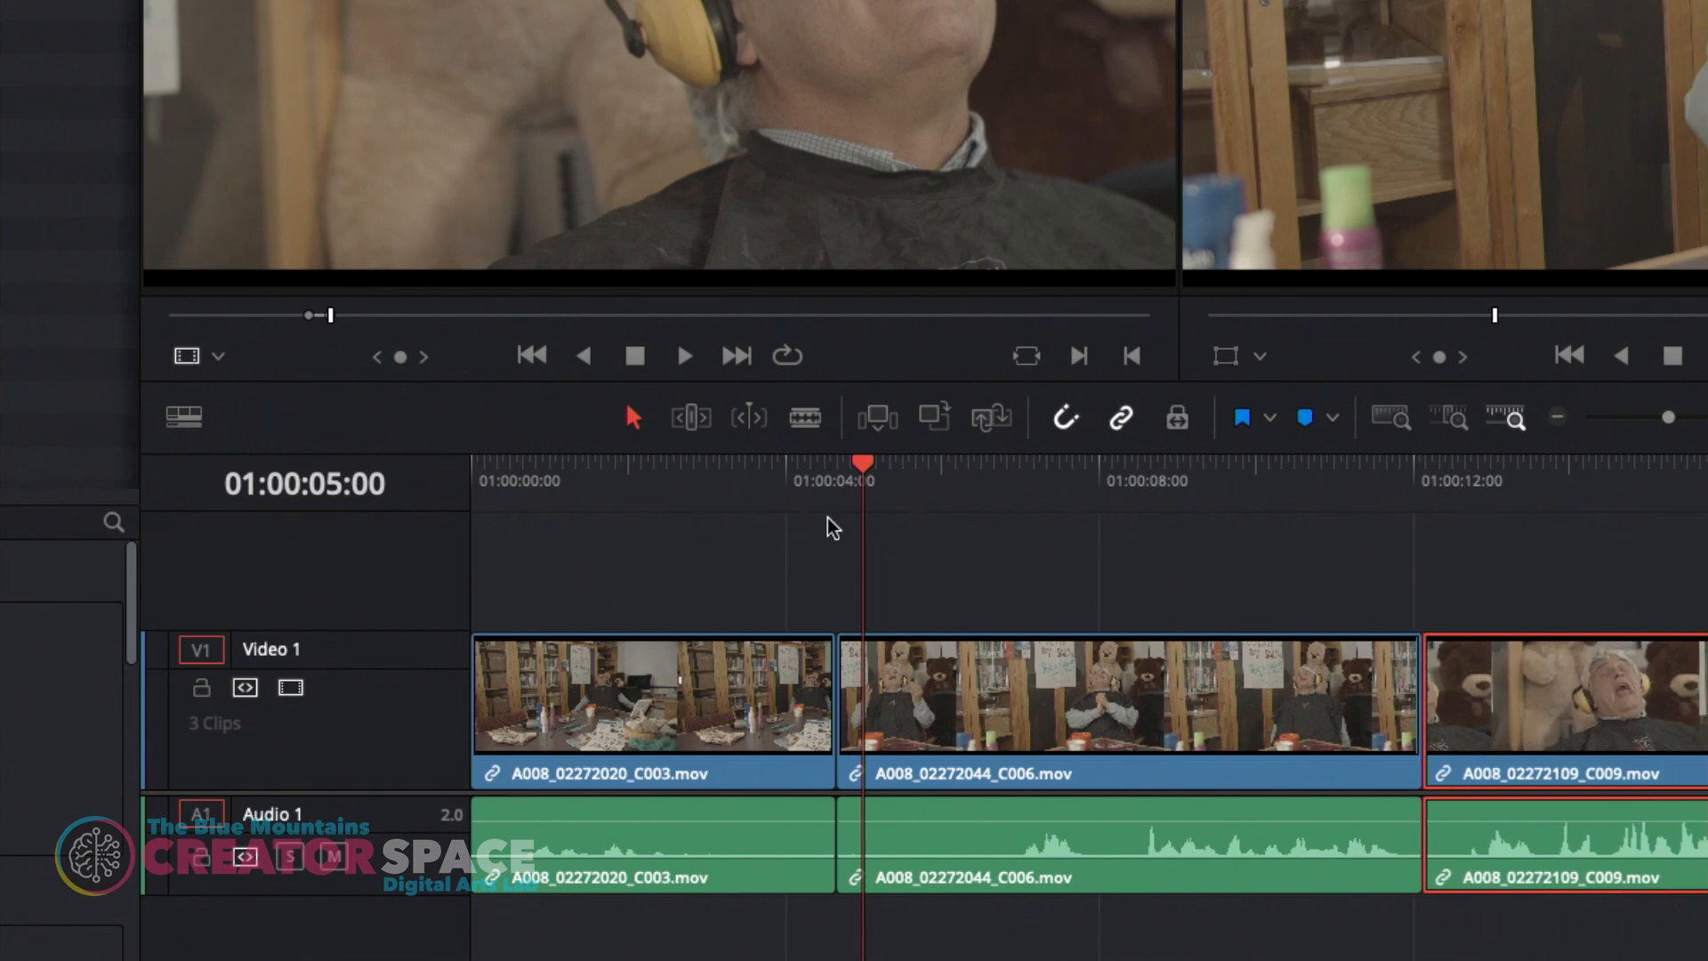
Place the playhead at 01:00:04:04 and, in Trim Edit mode, nudge the cut between the first two clips earlier and later
click(797, 471)
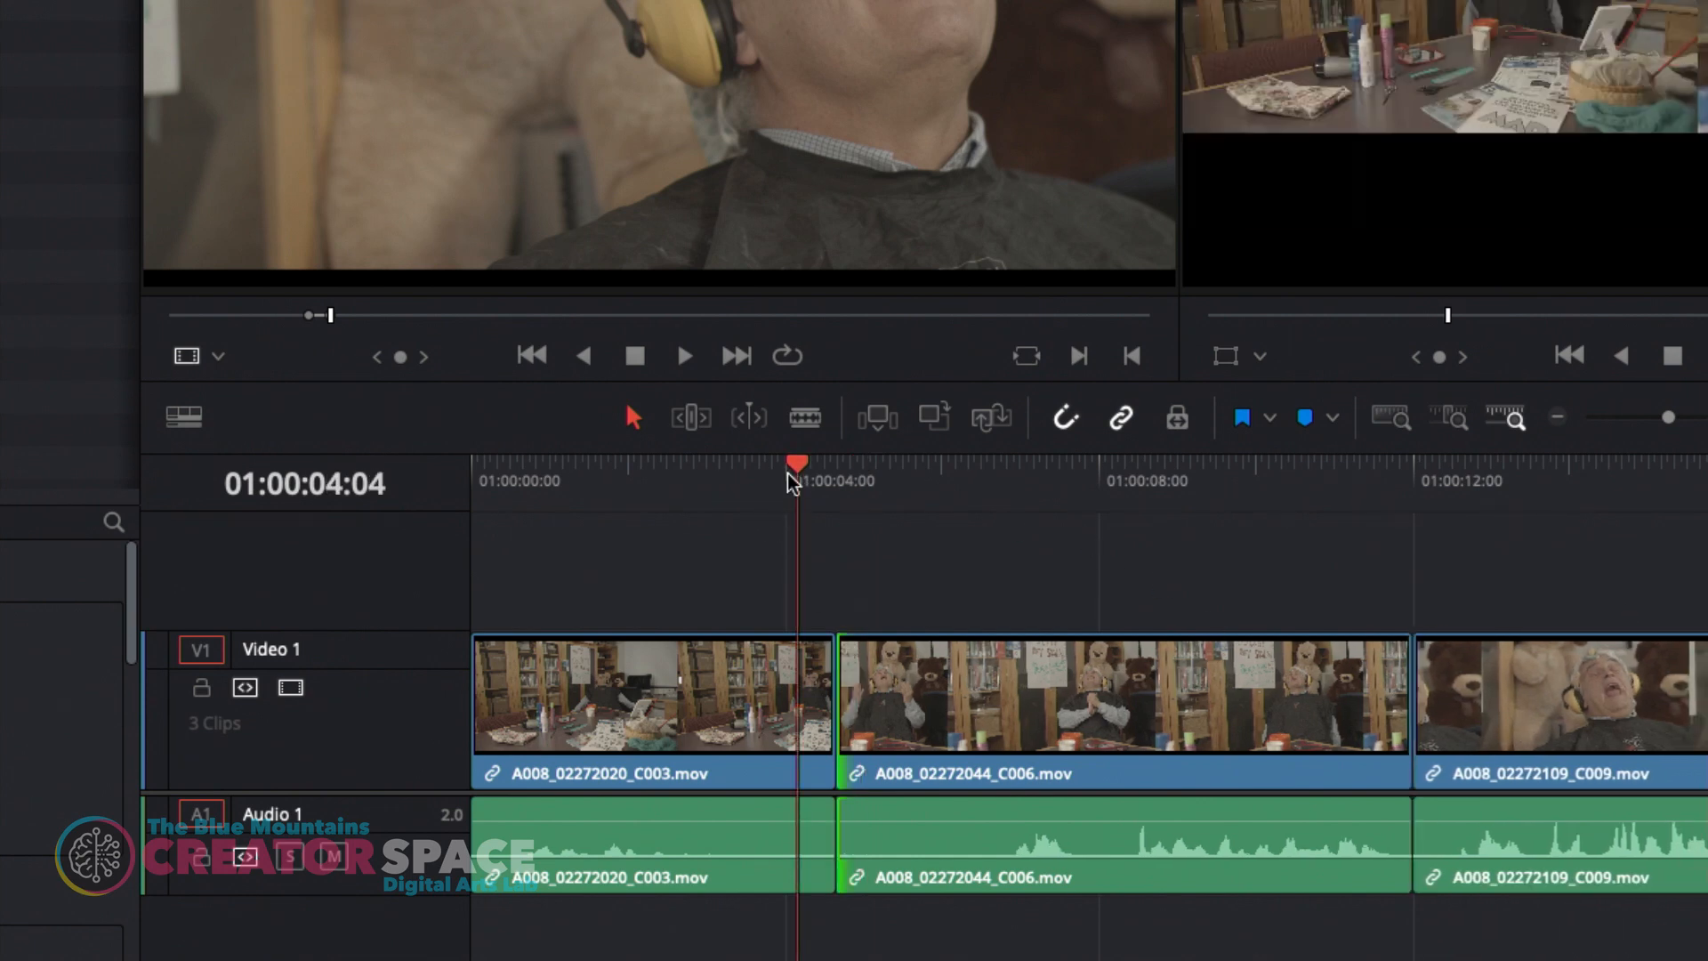
click(689, 418)
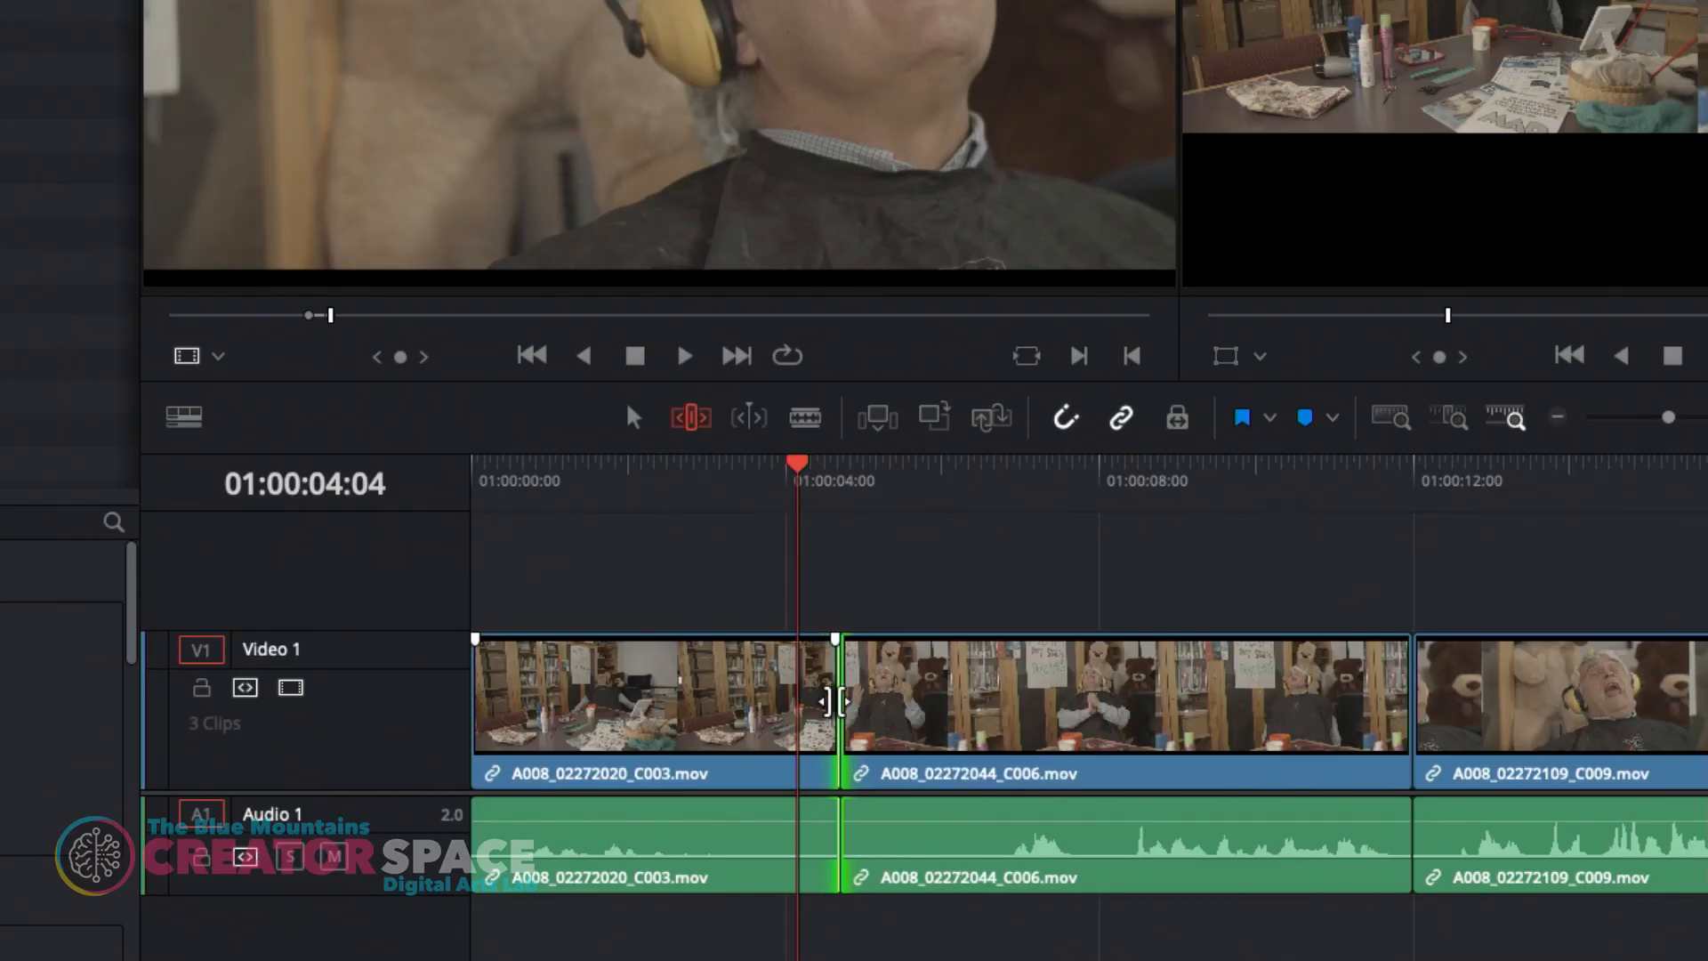
key(comma)
key(comma)
key(comma)
key(period)
key(period)
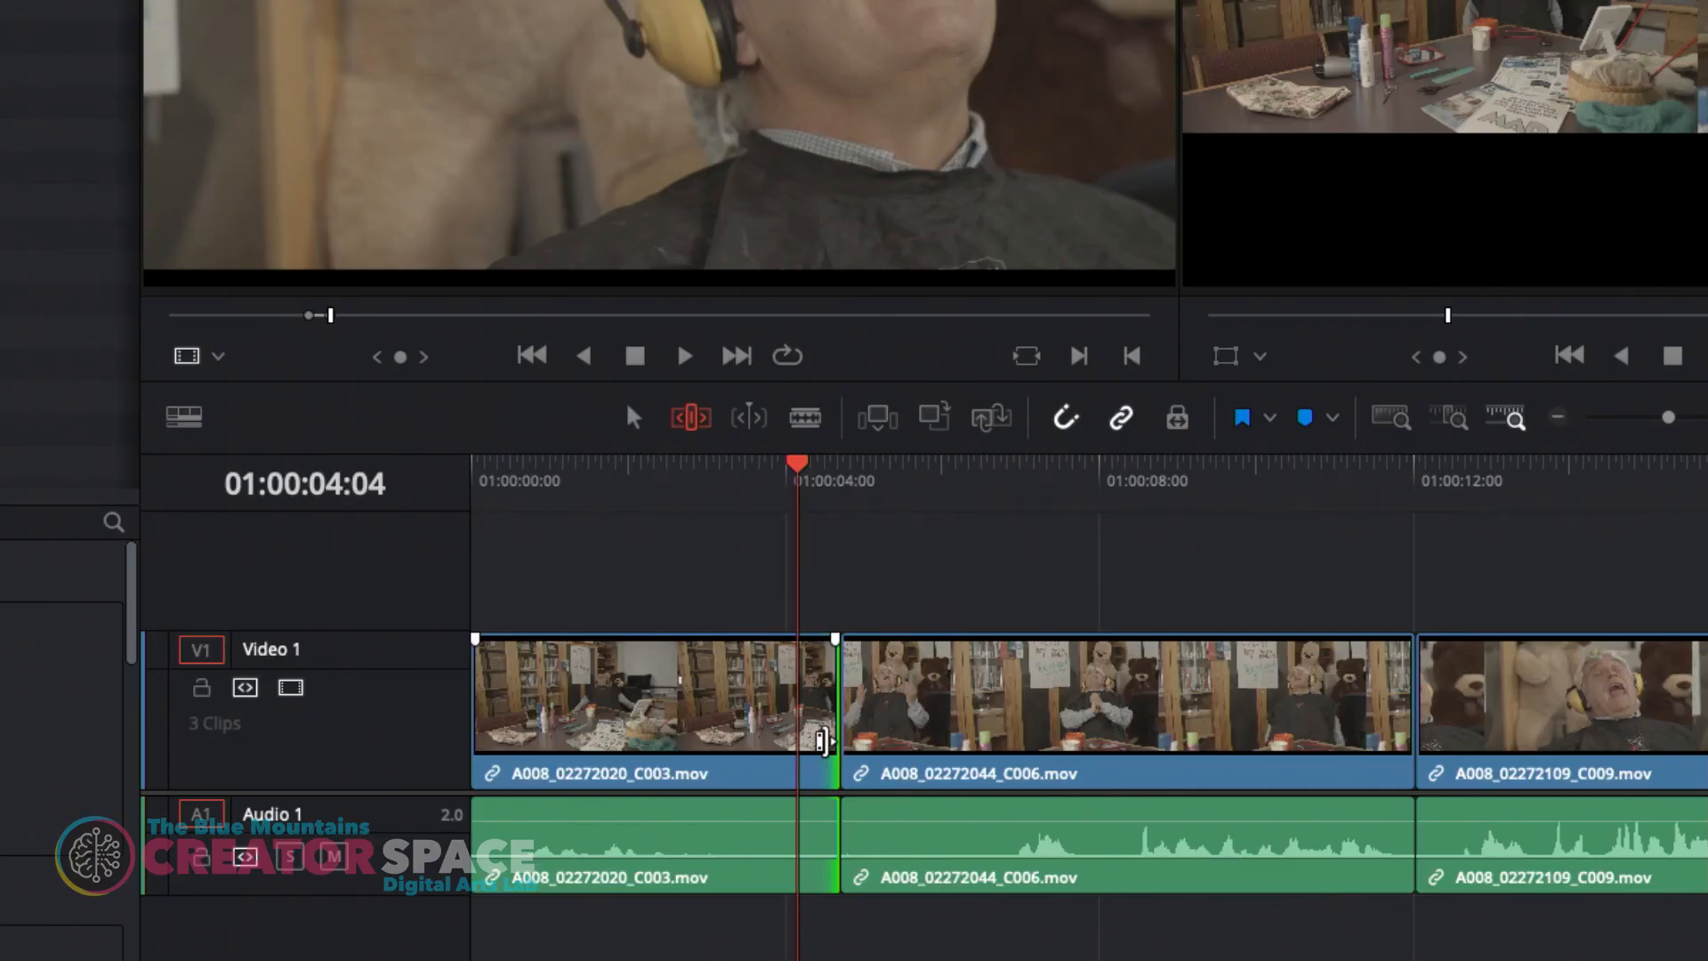
Ripple-trim the end of A008_02272020_C003 later frame by frame to slightly past 01:00:05:00
key(period)
key(period)
key(period)
key(period)
key(period)
key(period)
key(period)
key(period)
key(period)
key(period)
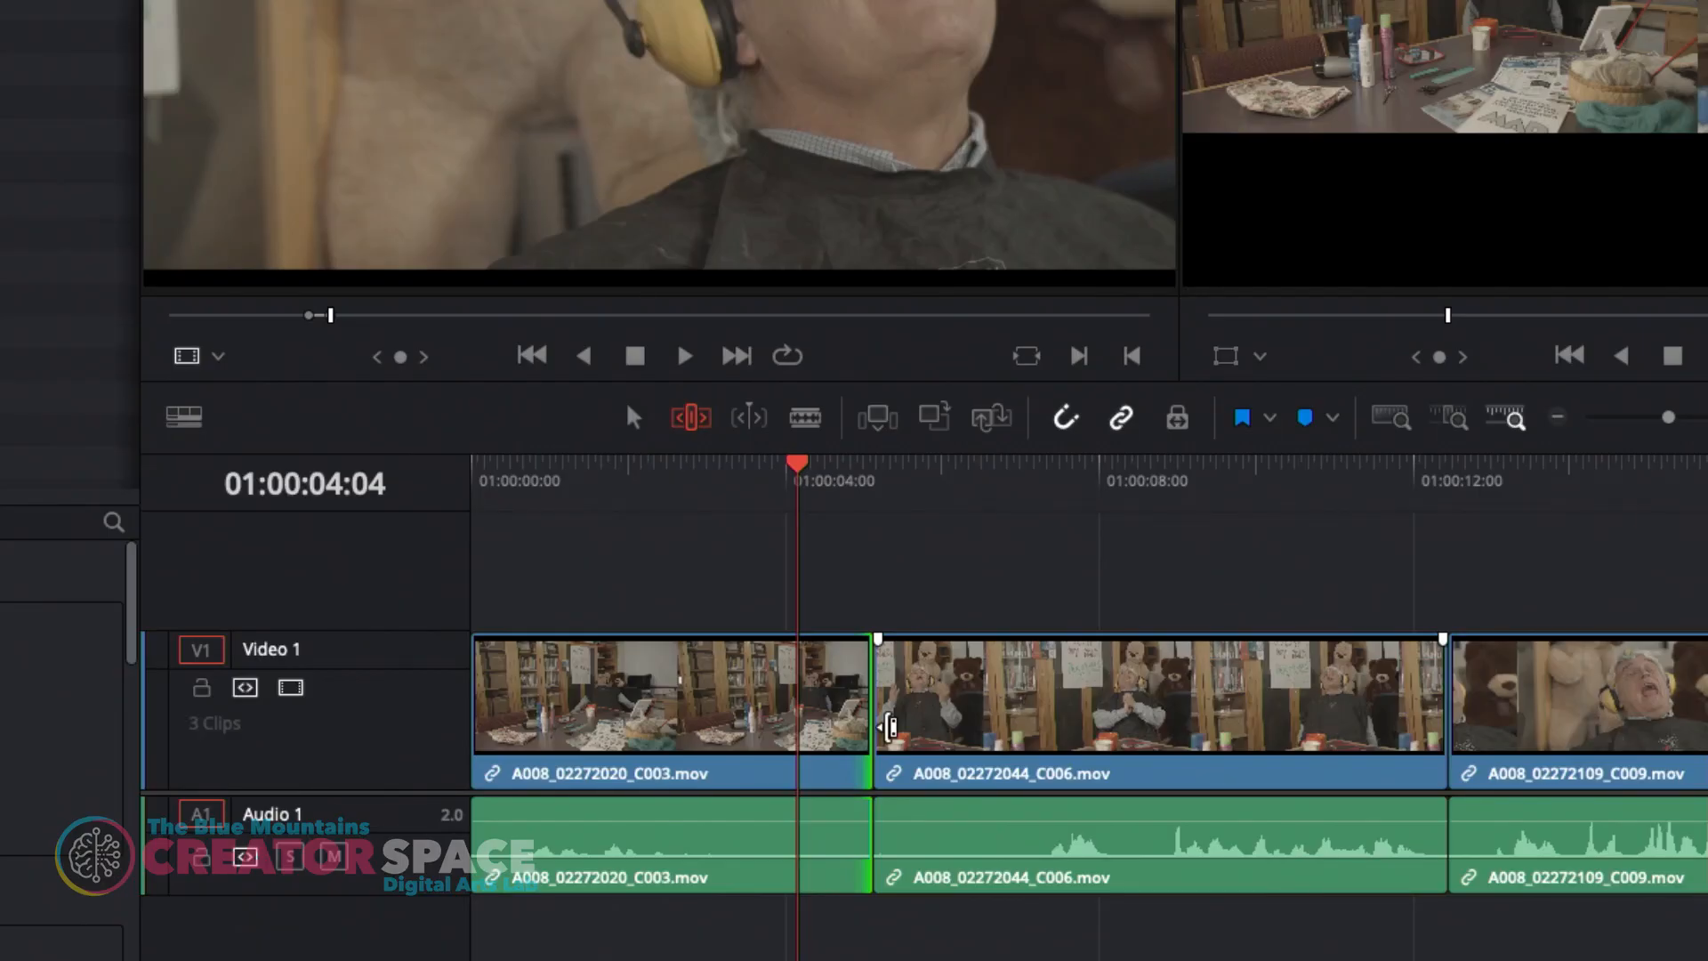
Ripple-trim the start of A008_02272044_C006 to extend the clip by a few earlier frames
click(889, 728)
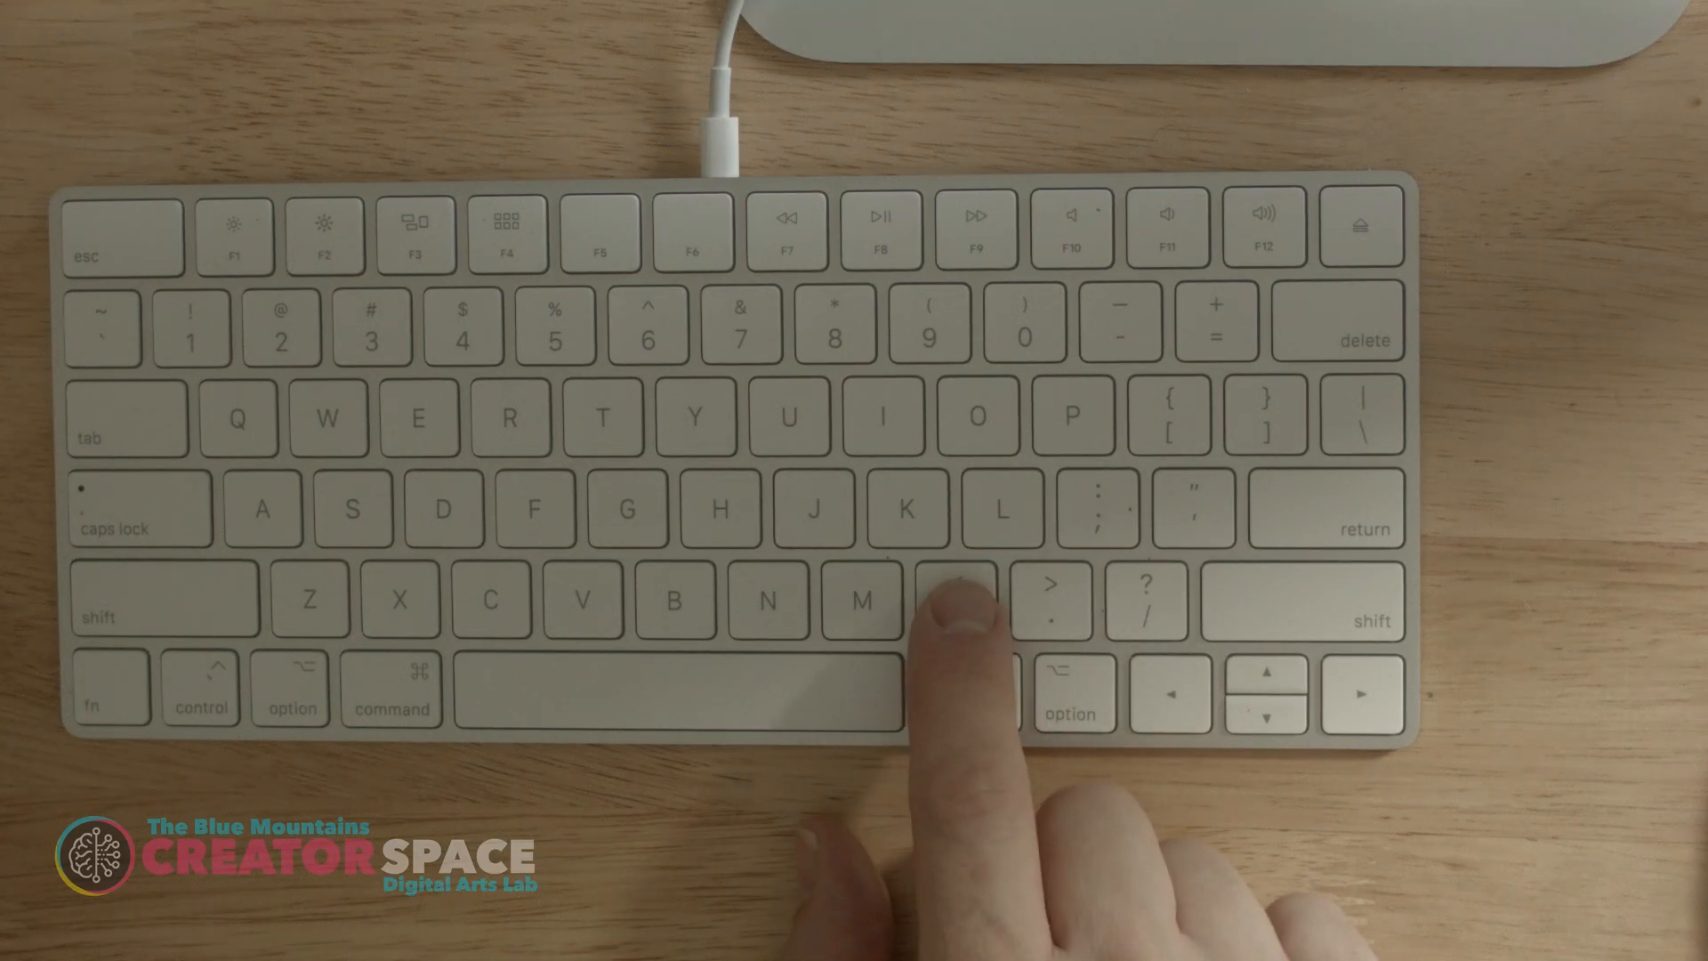
key(comma)
key(comma)
key(comma)
key(comma)
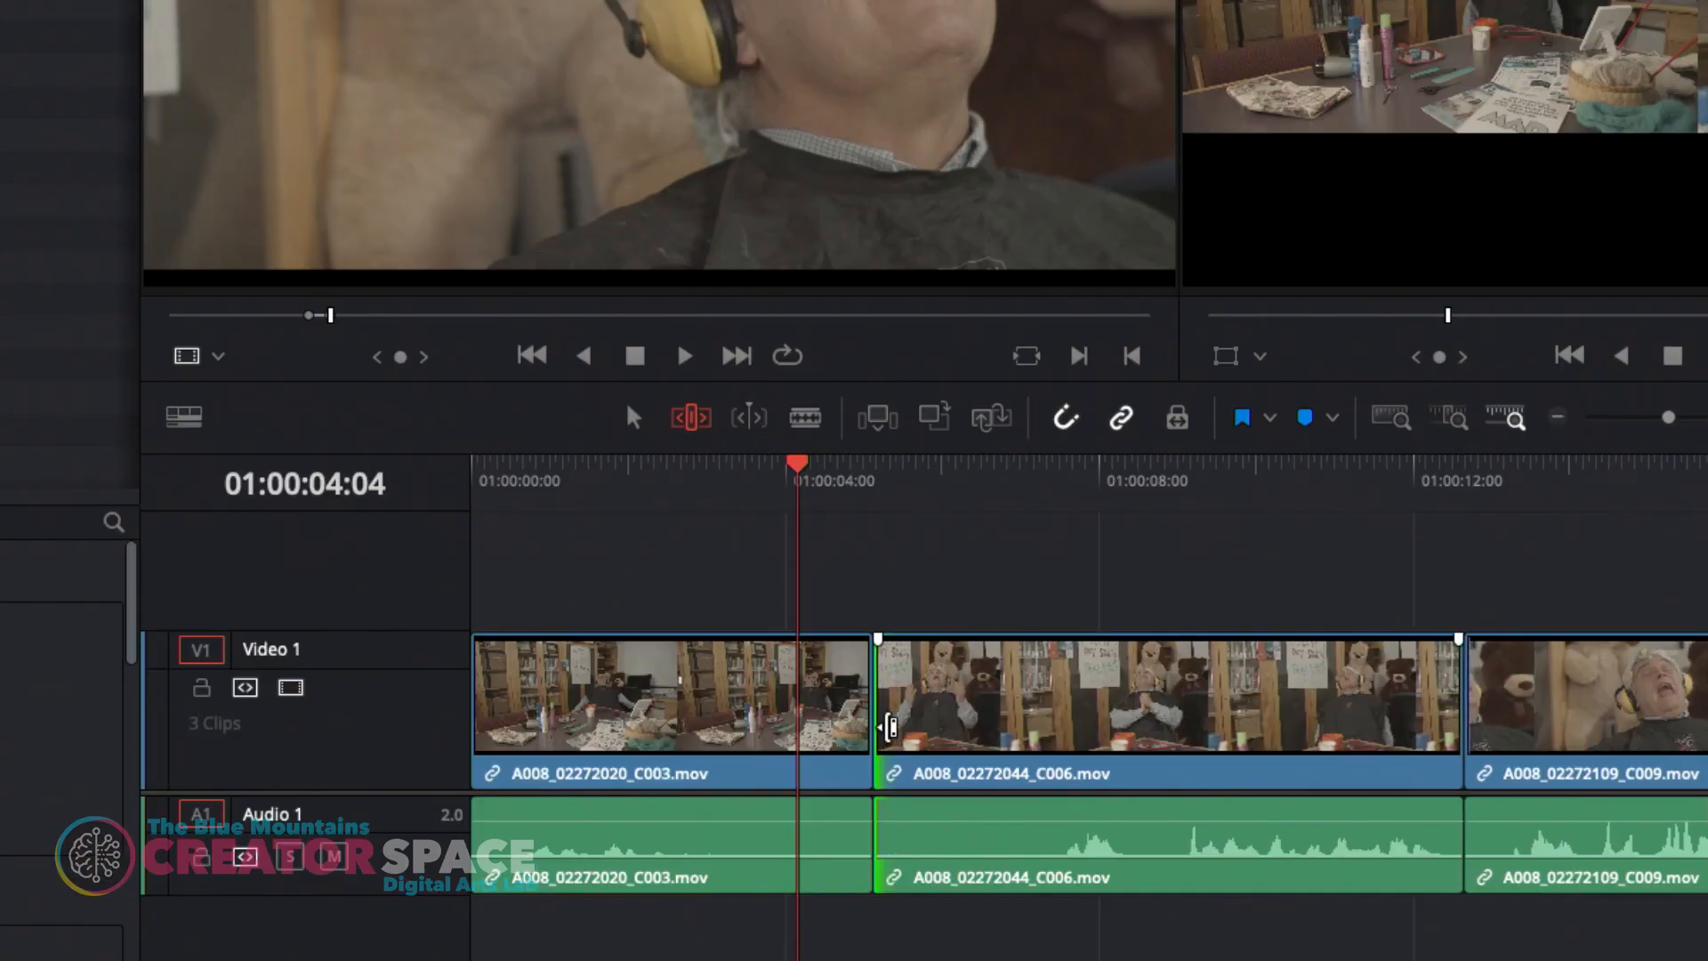
Fine-tune the start of A008_02272044_C006 by ripple-trimming it back and forth a few frames
key(period)
key(period)
key(period)
key(comma)
key(comma)
key(period)
key(period)
key(comma)
key(comma)
key(comma)
key(comma)
key(period)
key(period)
key(period)
key(period)
key(period)
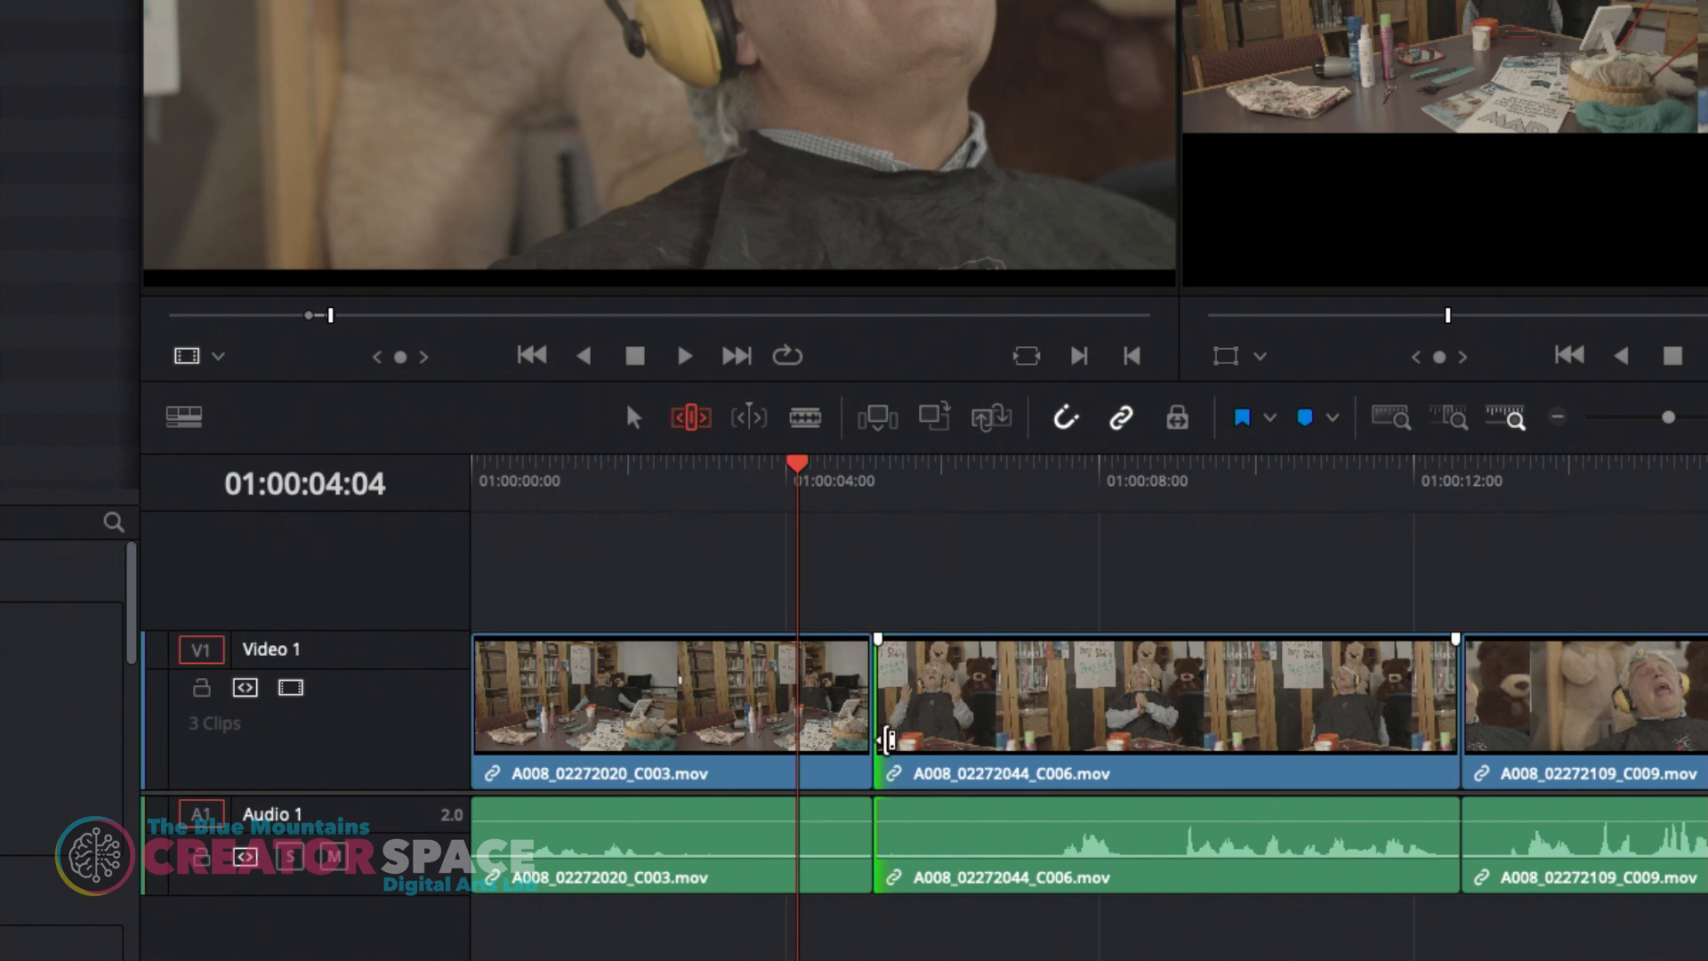
Move the playhead to 01:00:03:09 and split A008_02272020_C003 there in Blade Edit mode
click(868, 707)
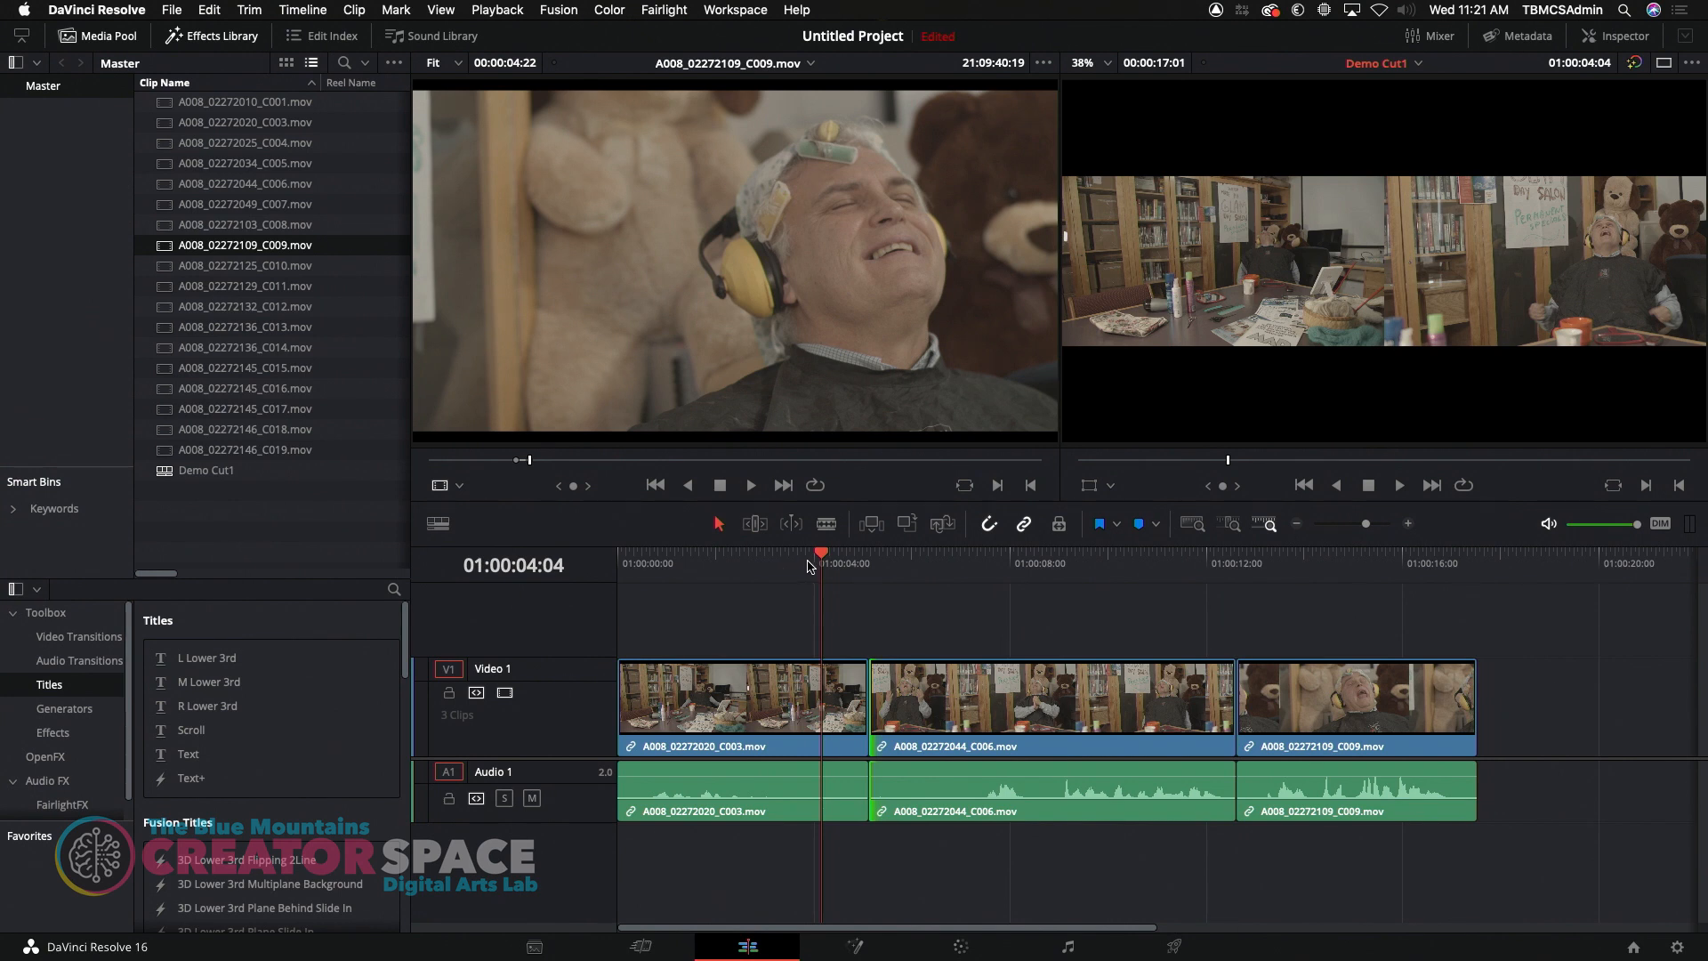
drag(815, 567, 783, 562)
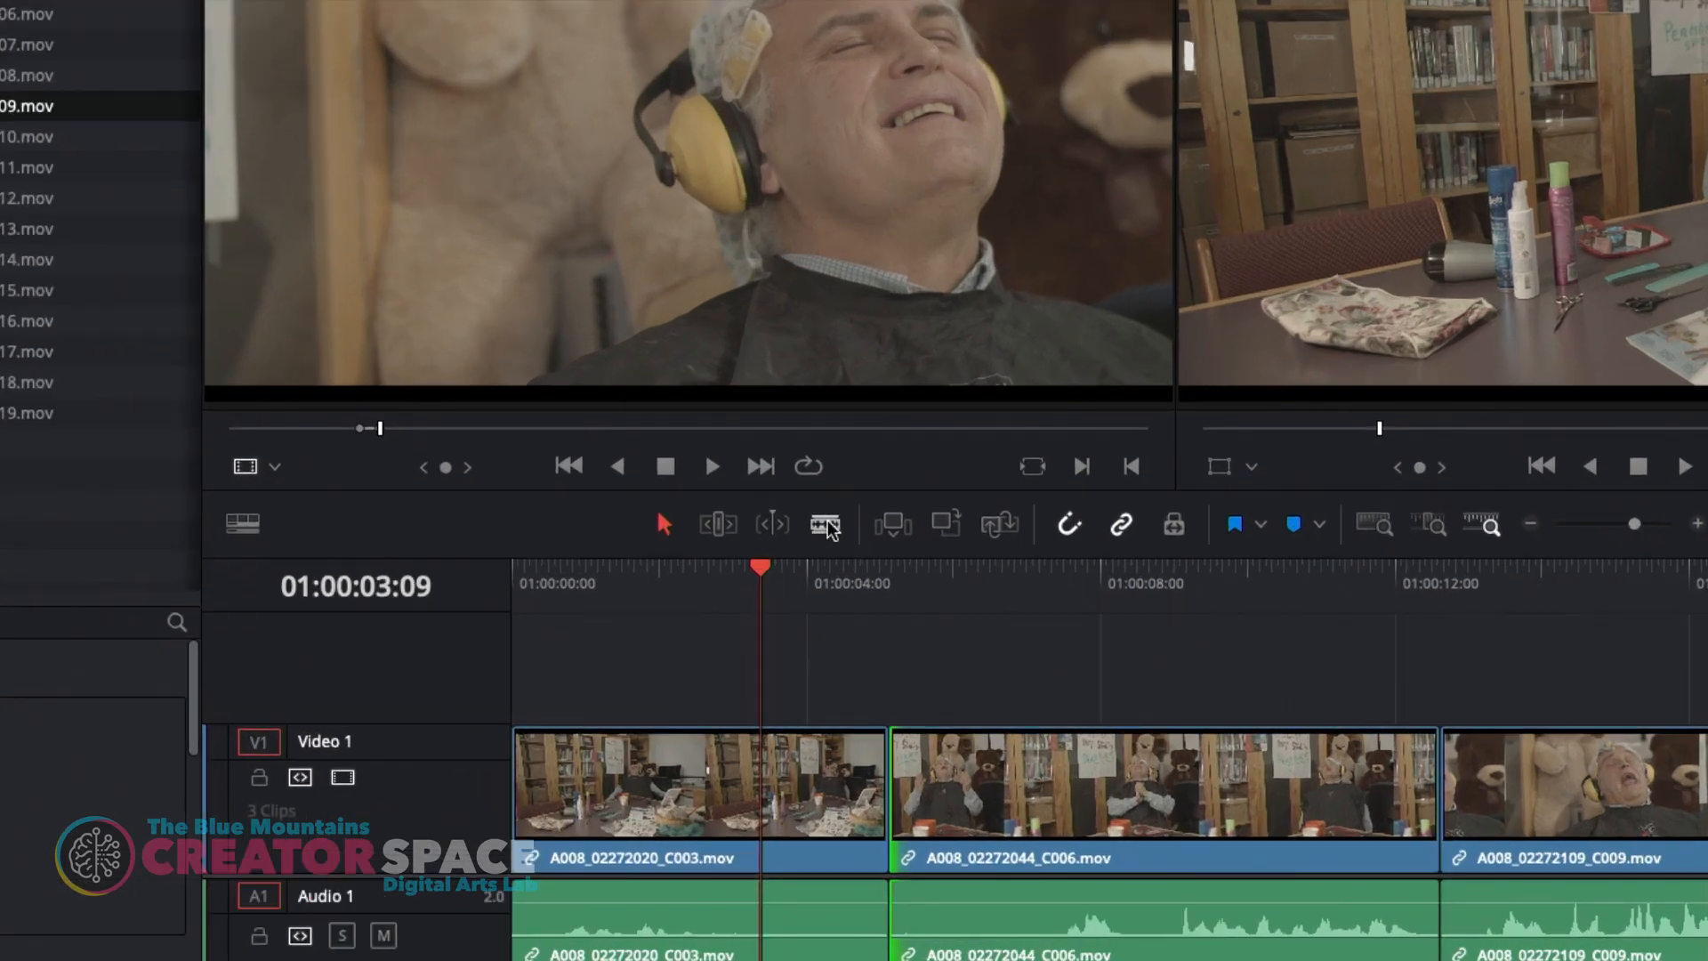
click(827, 526)
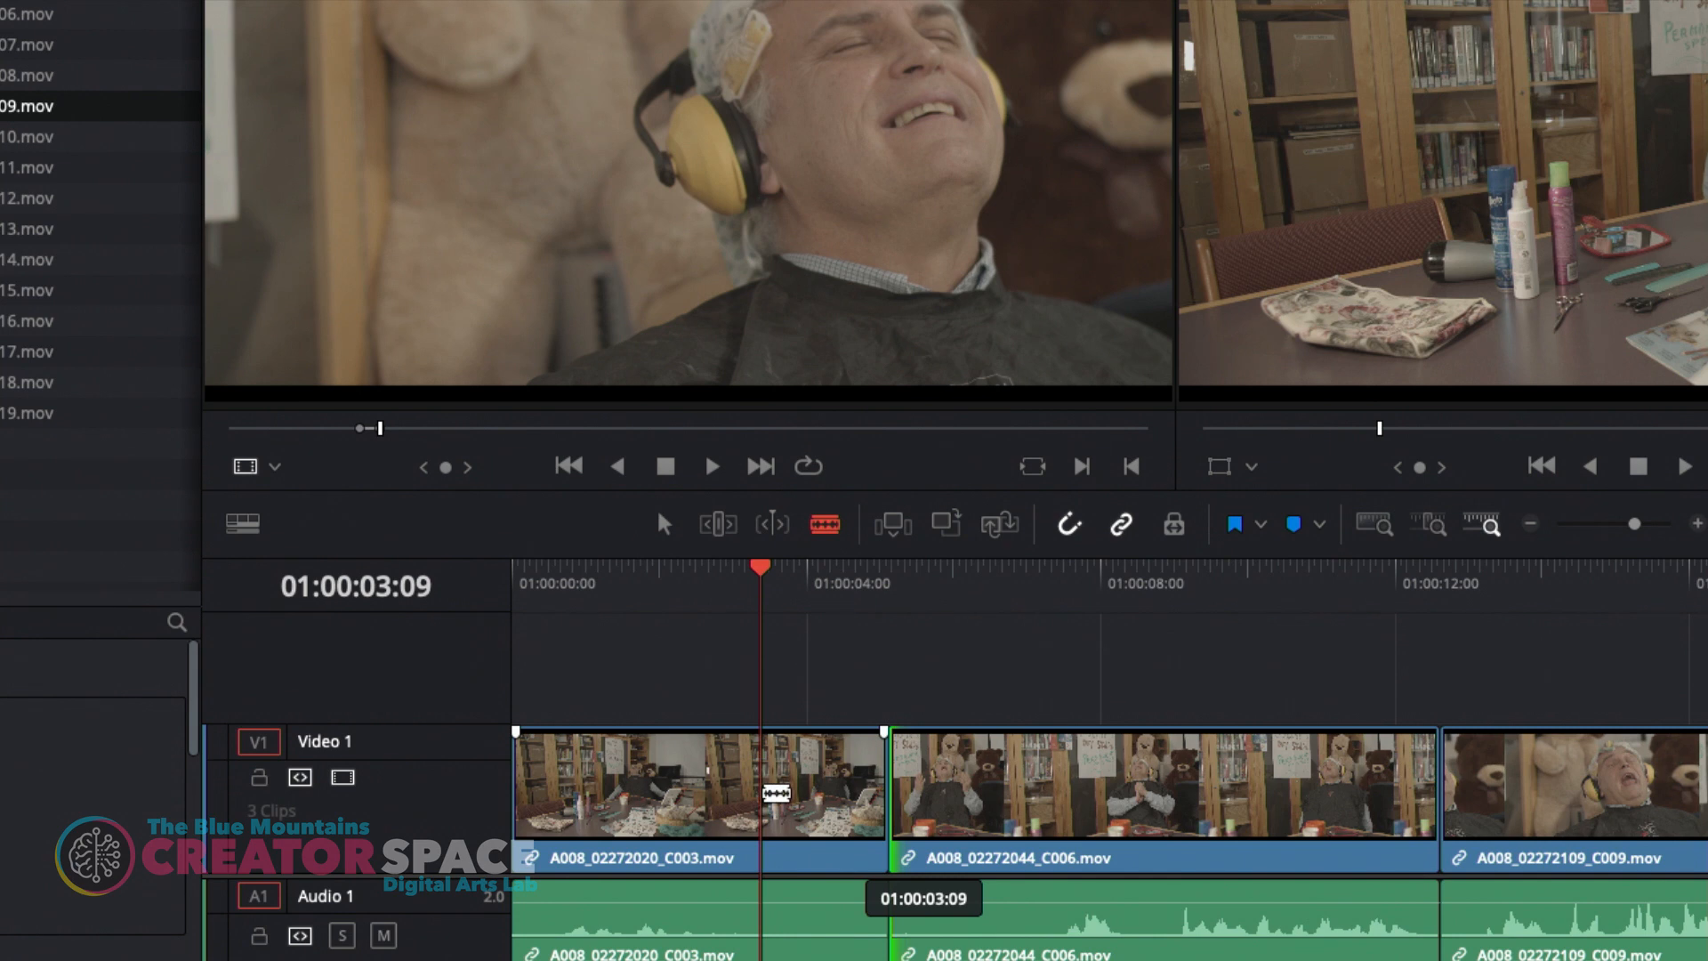
click(775, 793)
Delete the short second piece of A008_02272020_C003 and move A008_02272044_C006 earlier to close the gap
click(725, 566)
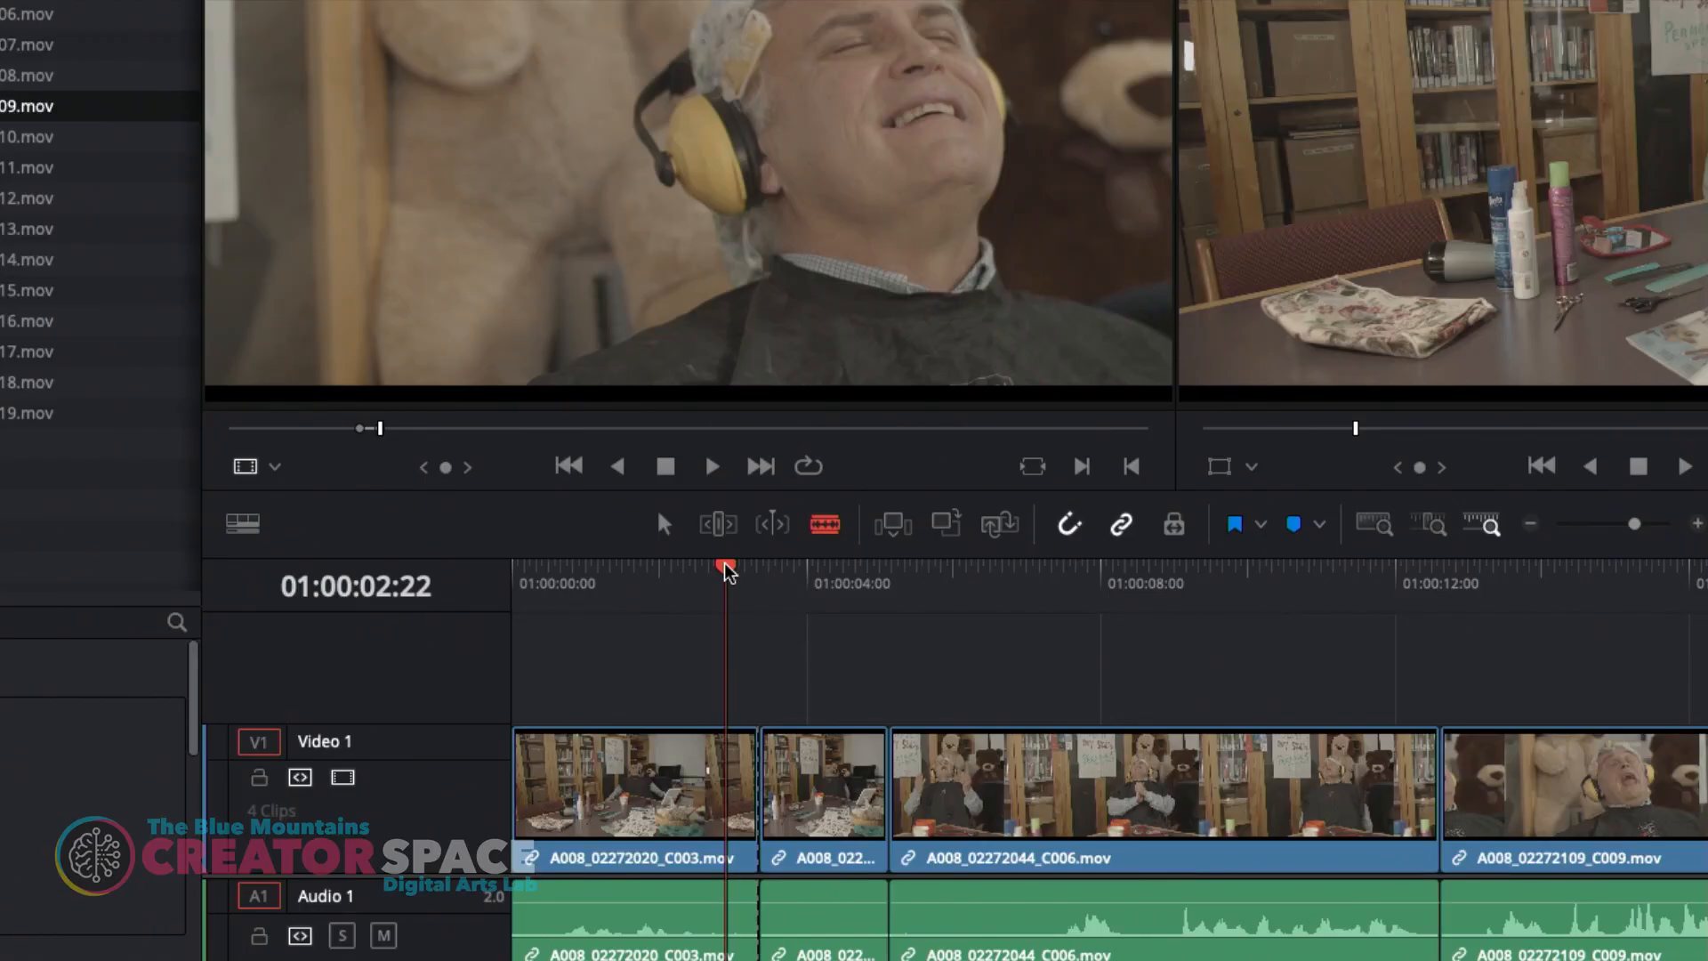
click(662, 525)
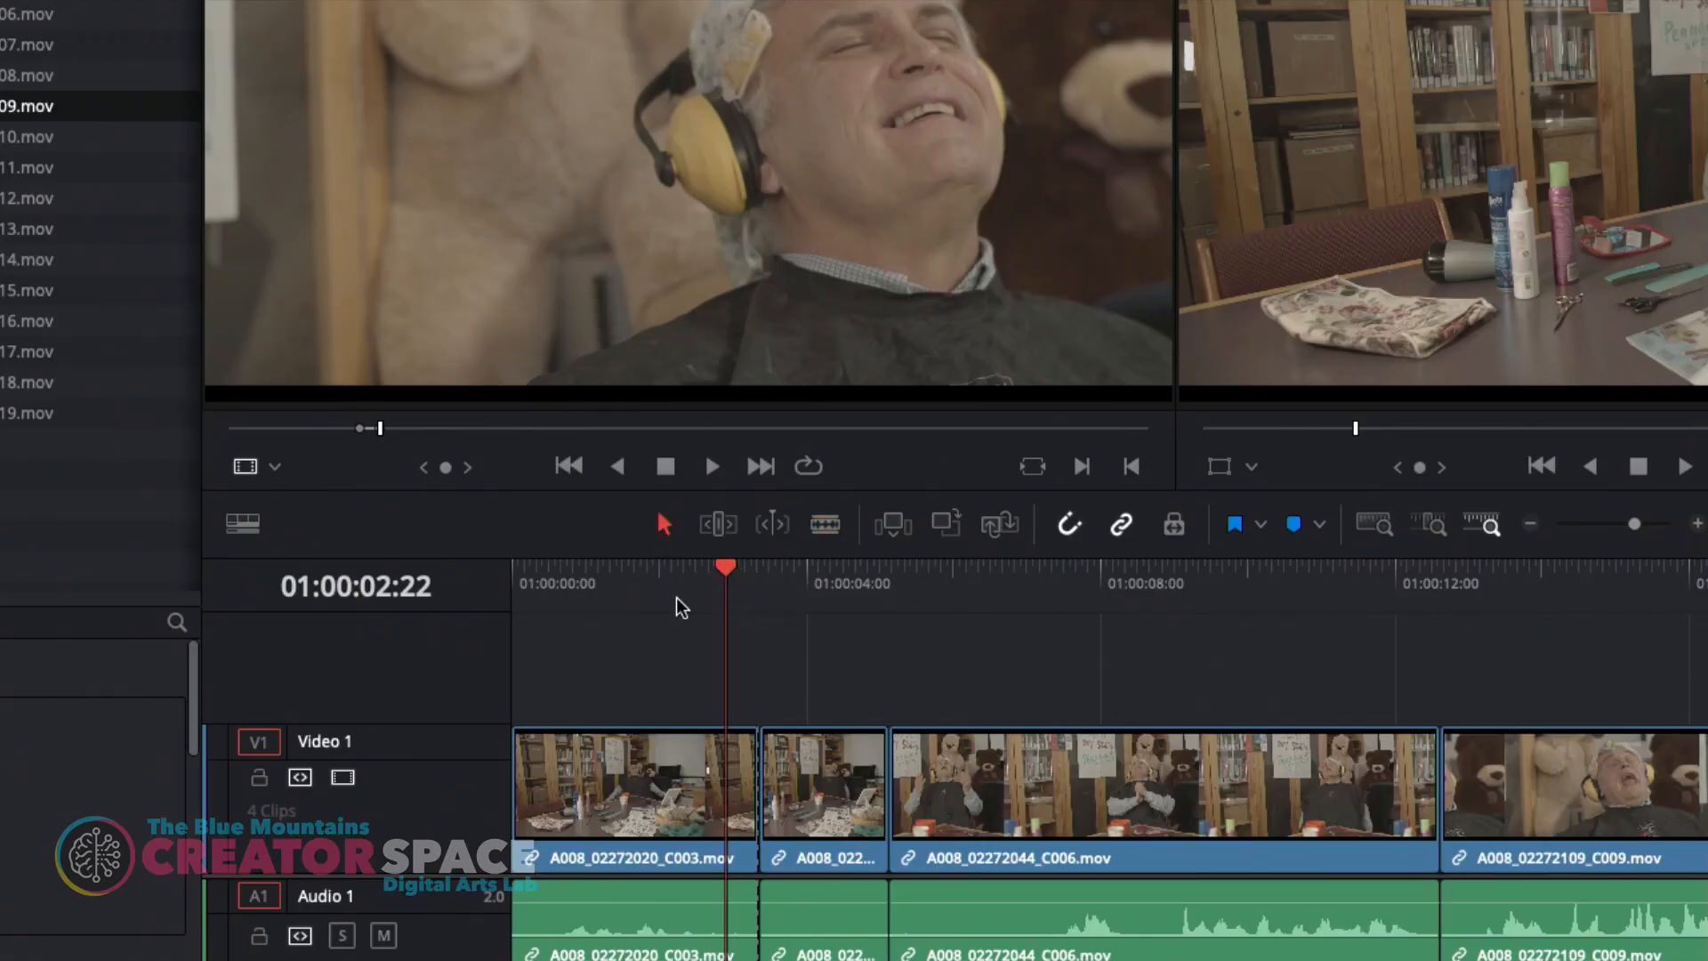
click(835, 816)
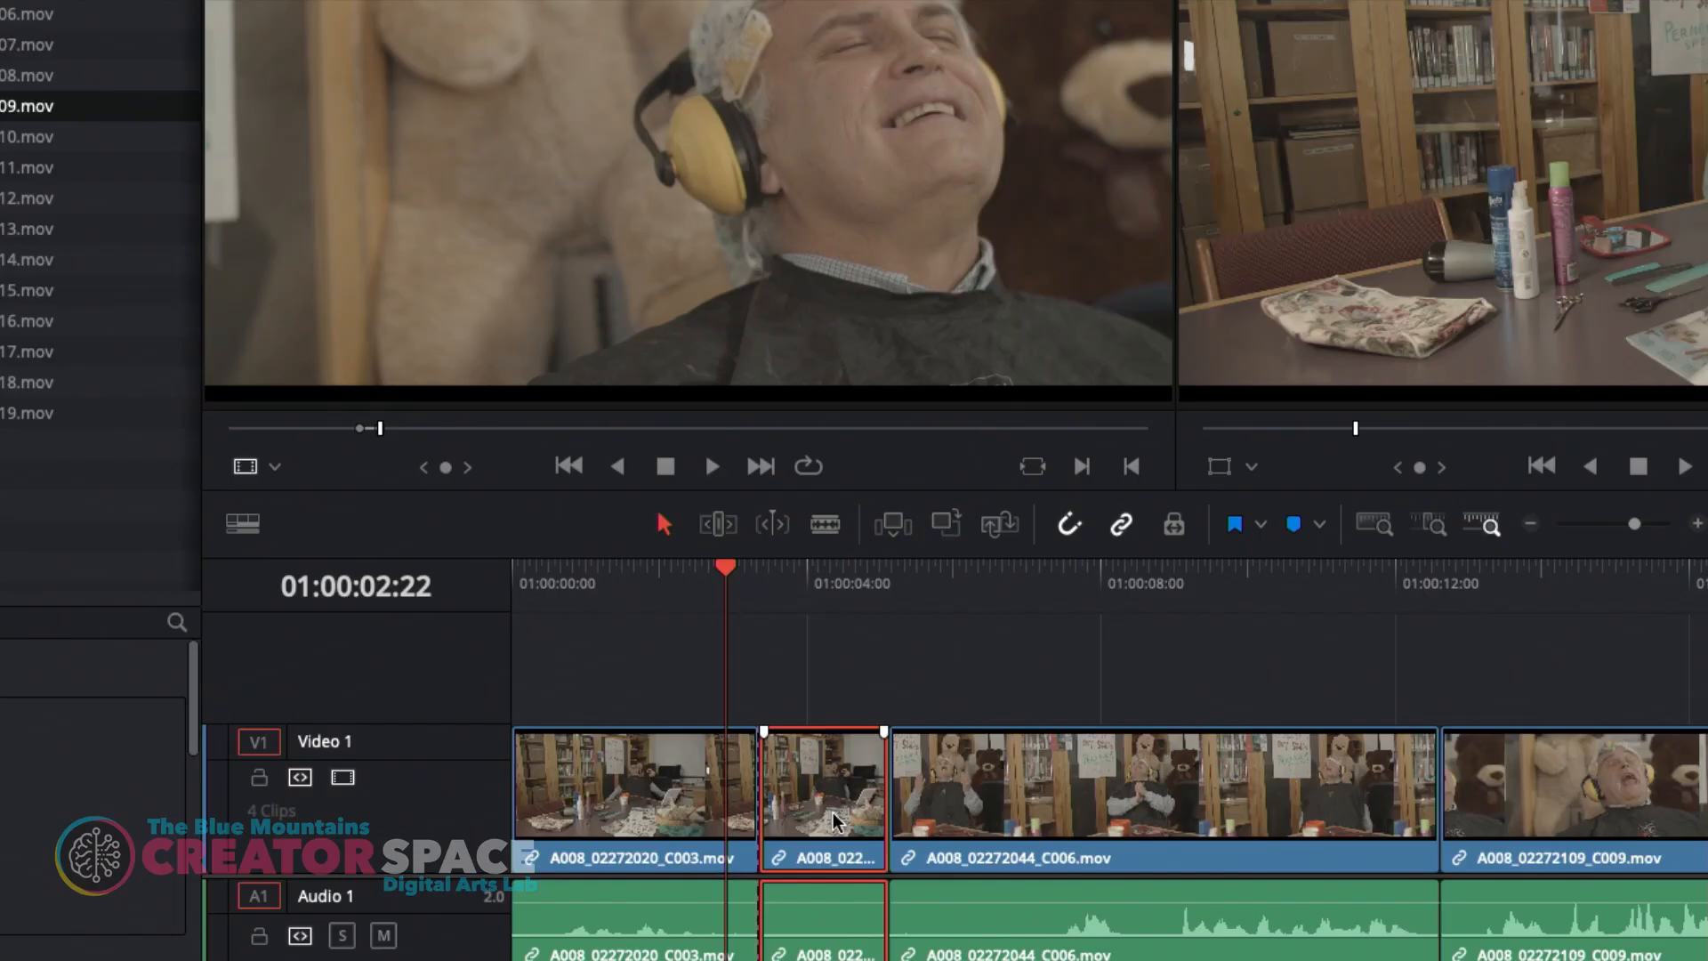
key(BackSpace)
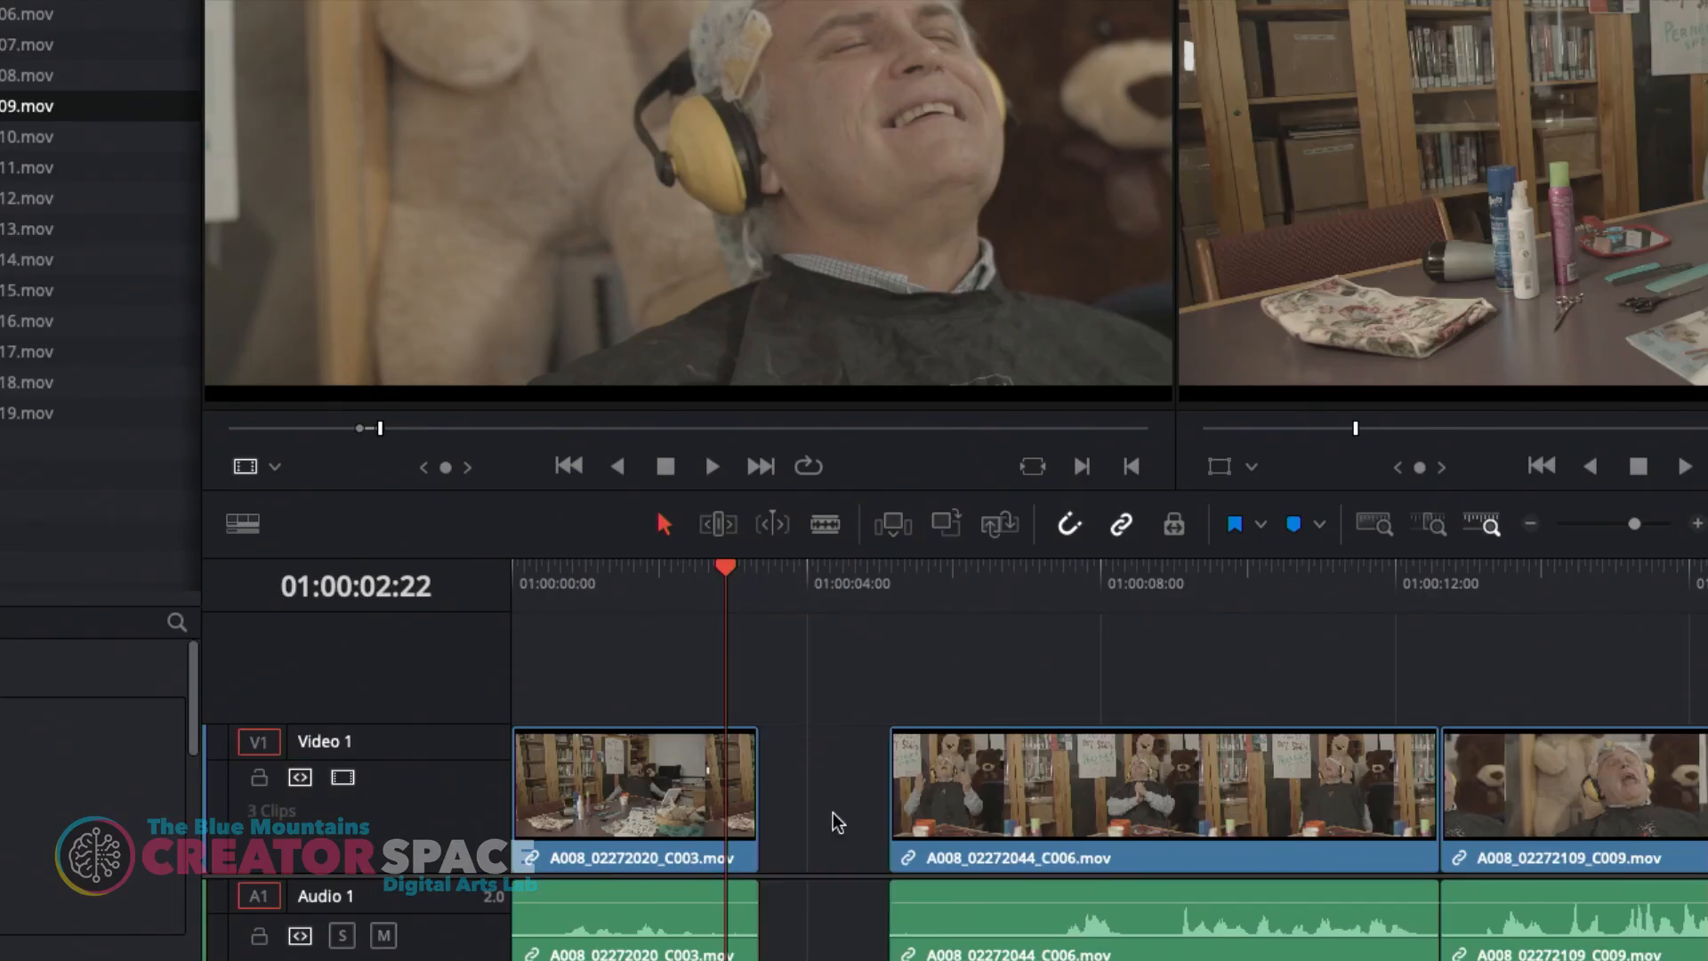
drag(959, 814, 826, 814)
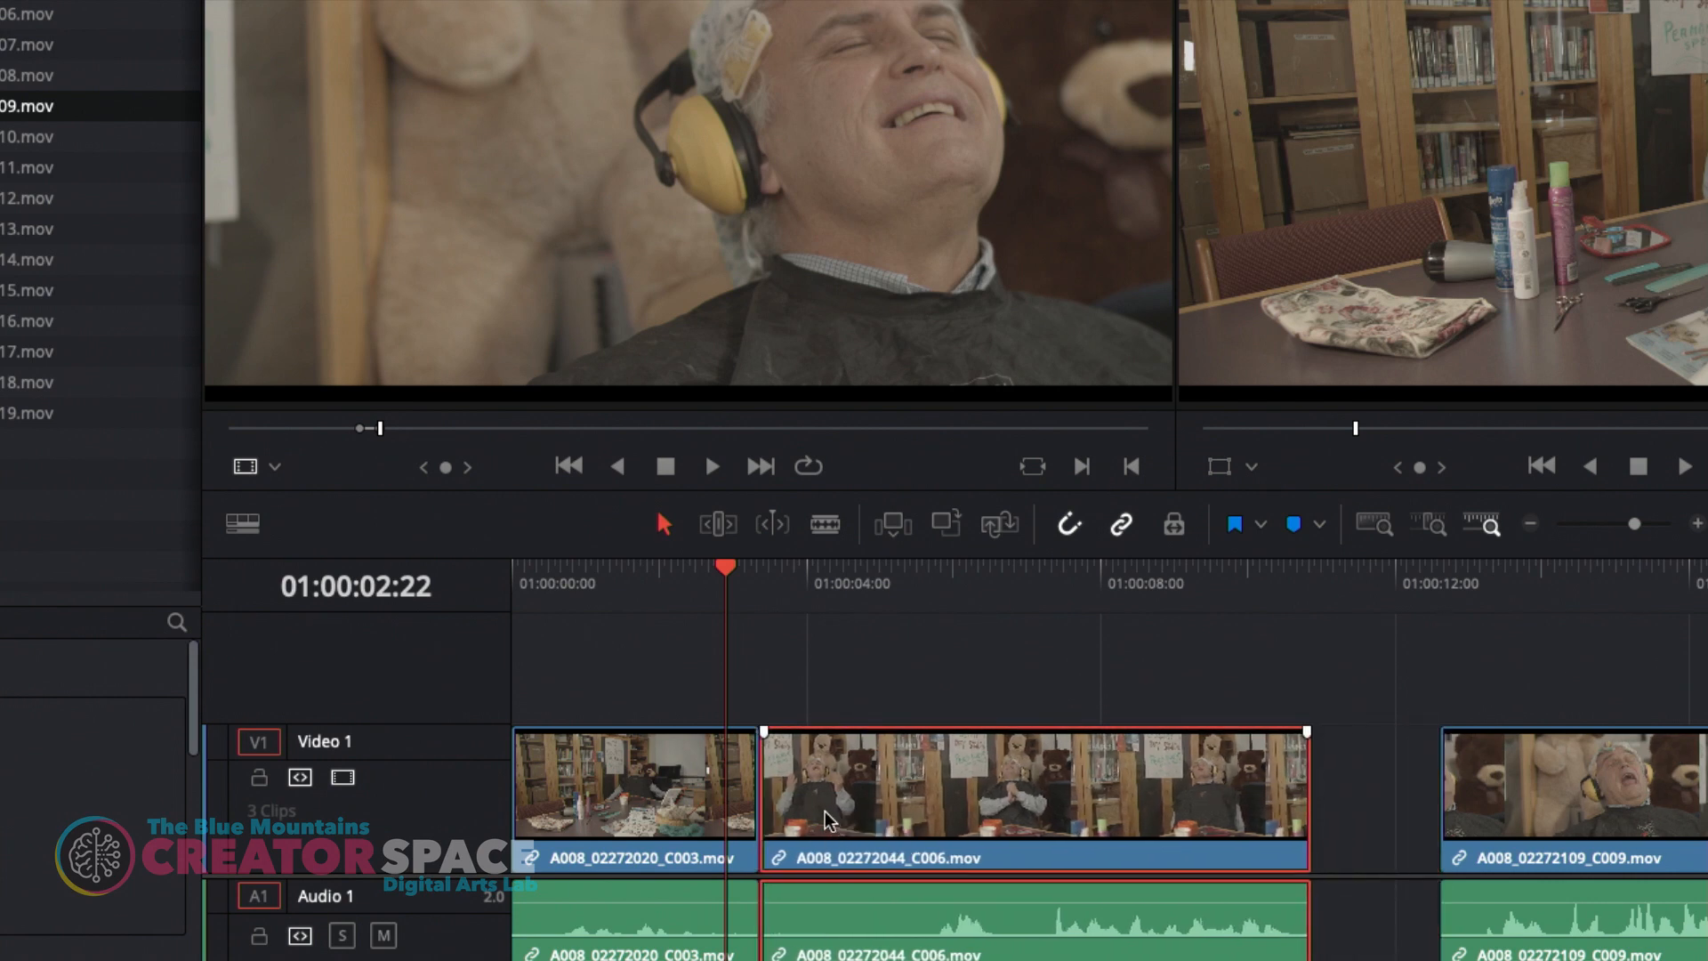
Undo the clip move and the deletion, and ripple-delete the short second piece of A008_02272020_C003 instead
key(ctrl+z)
key(ctrl+z)
key(shift+BackSpace)
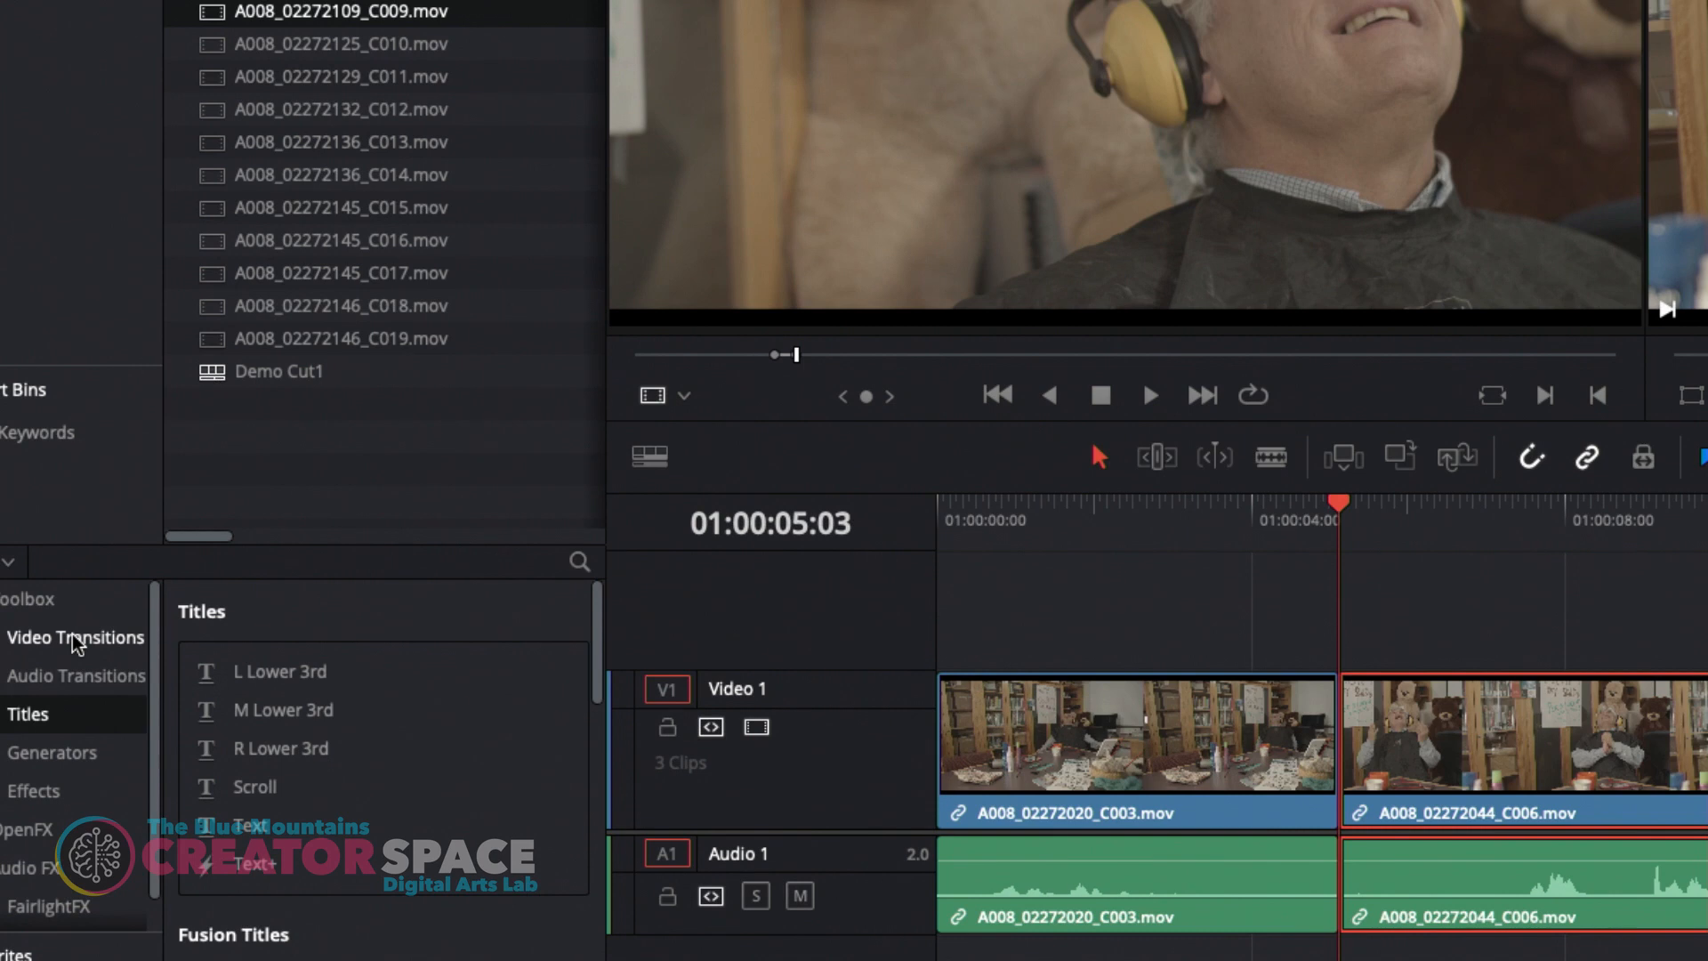
Add a Cross Dissolve at the cut between the first two clips and play through it
click(84, 638)
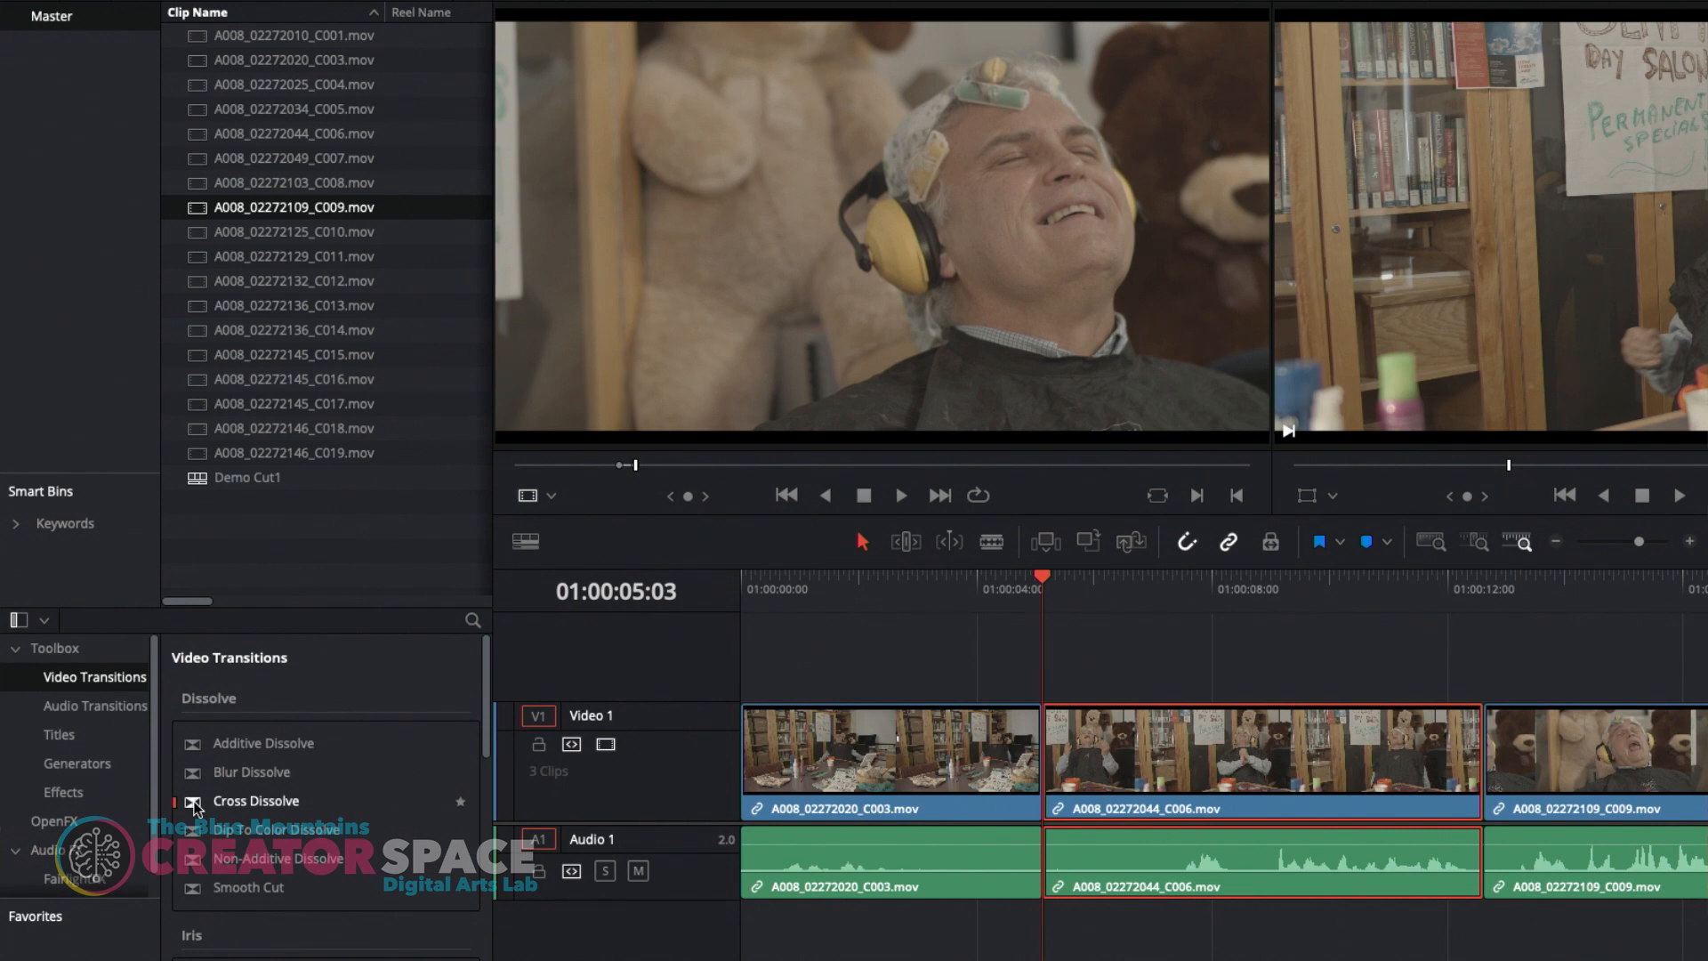
drag(191, 799, 1036, 747)
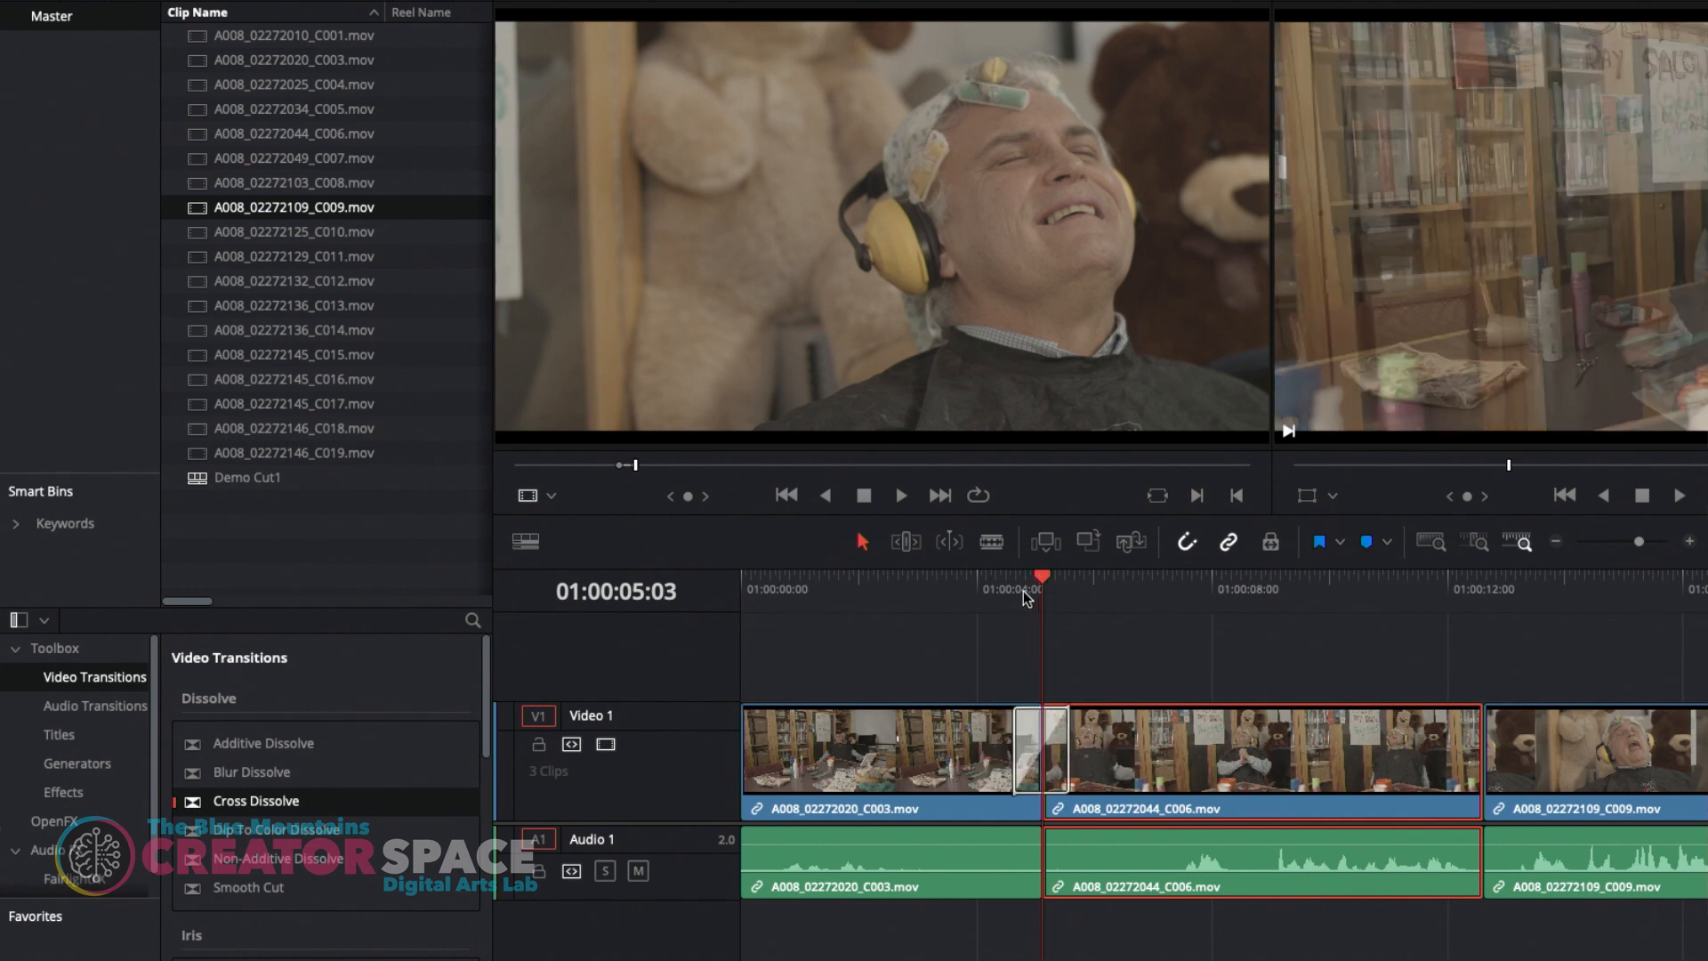
drag(1023, 591, 991, 585)
key(space)
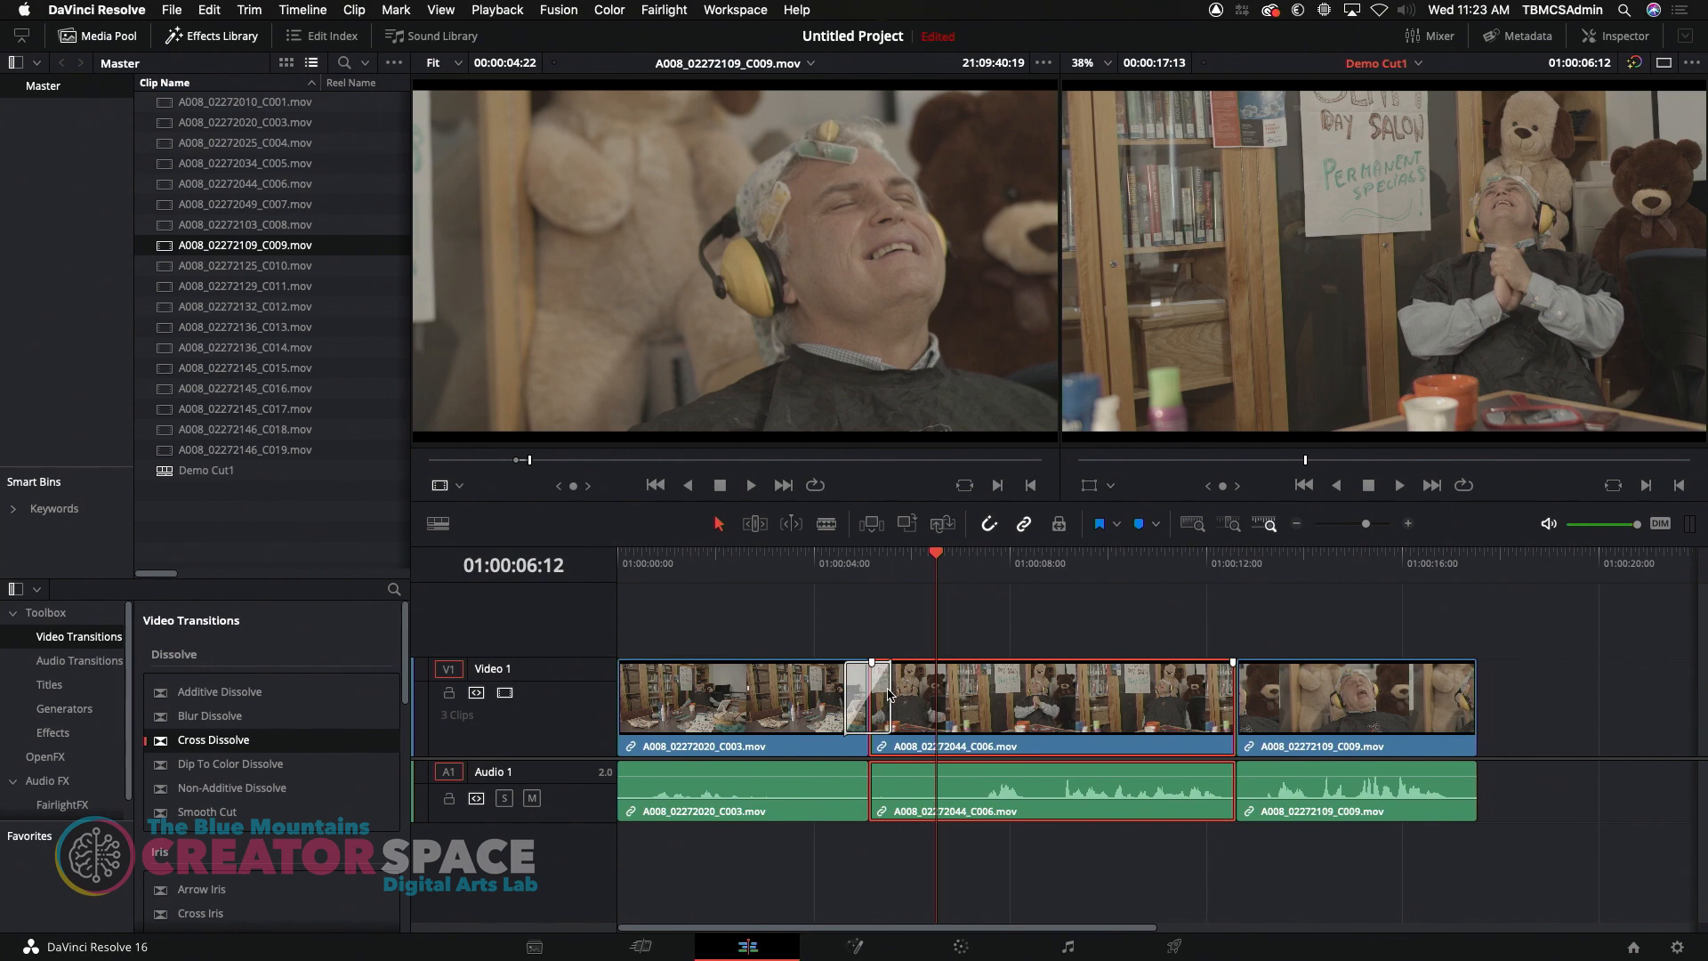
Lengthen the Cross Dissolve between the first two clips by extending its end later in two small adjustments
click(889, 689)
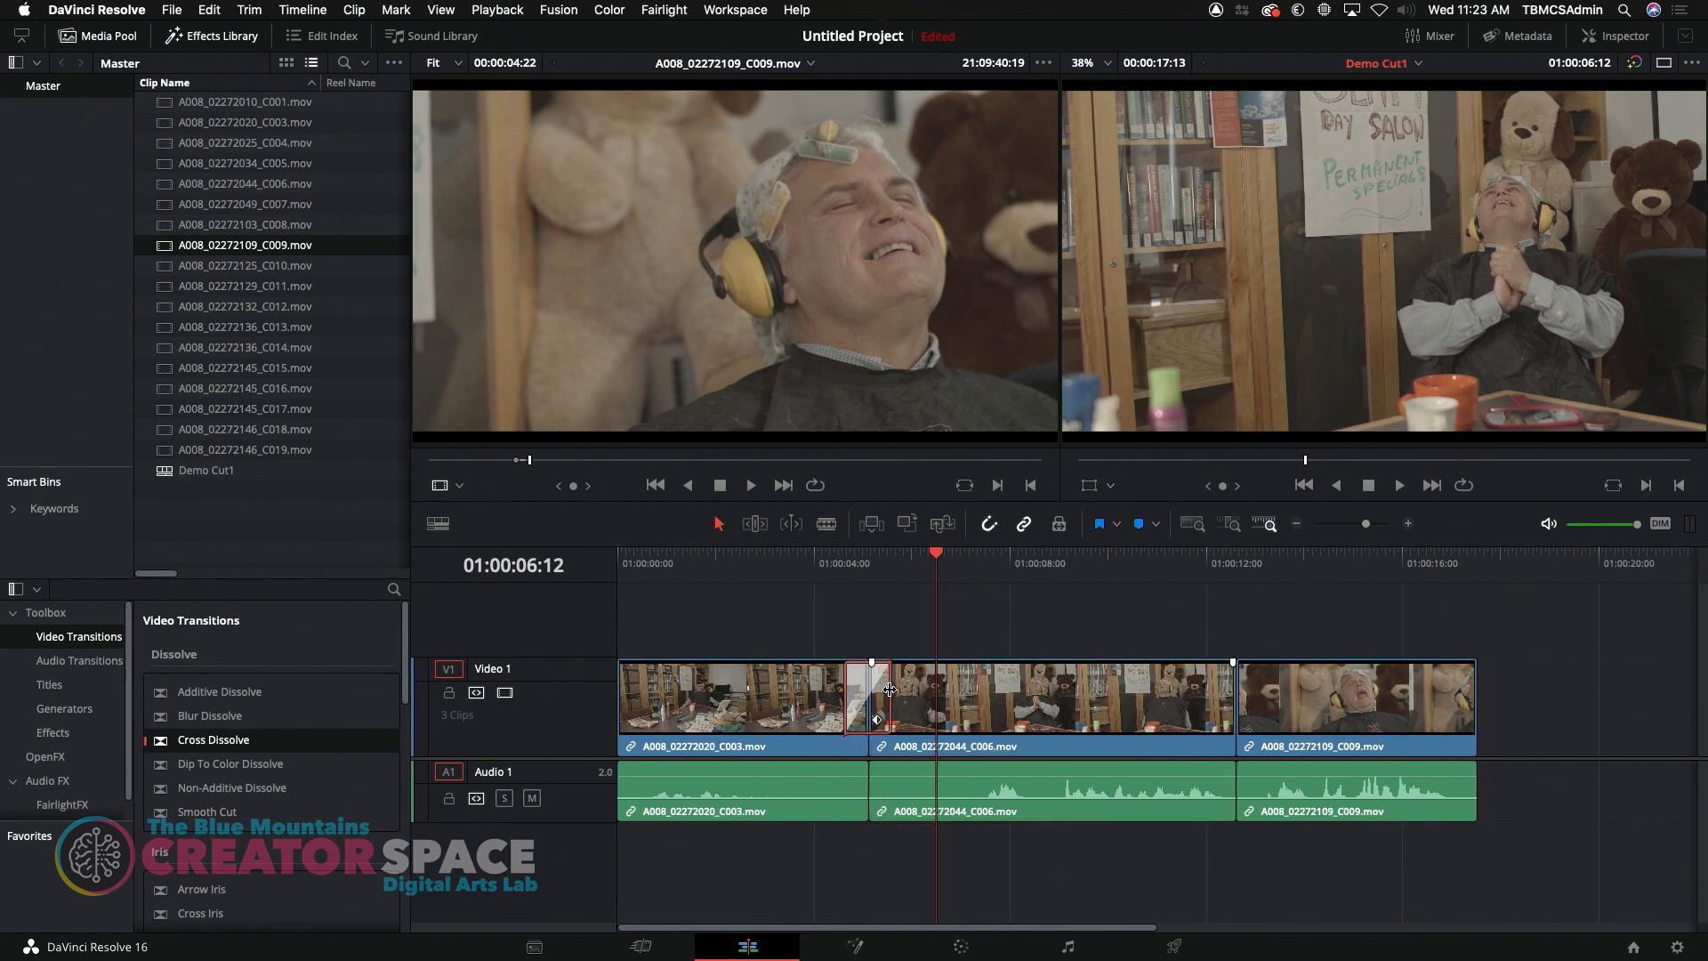
drag(889, 690, 905, 693)
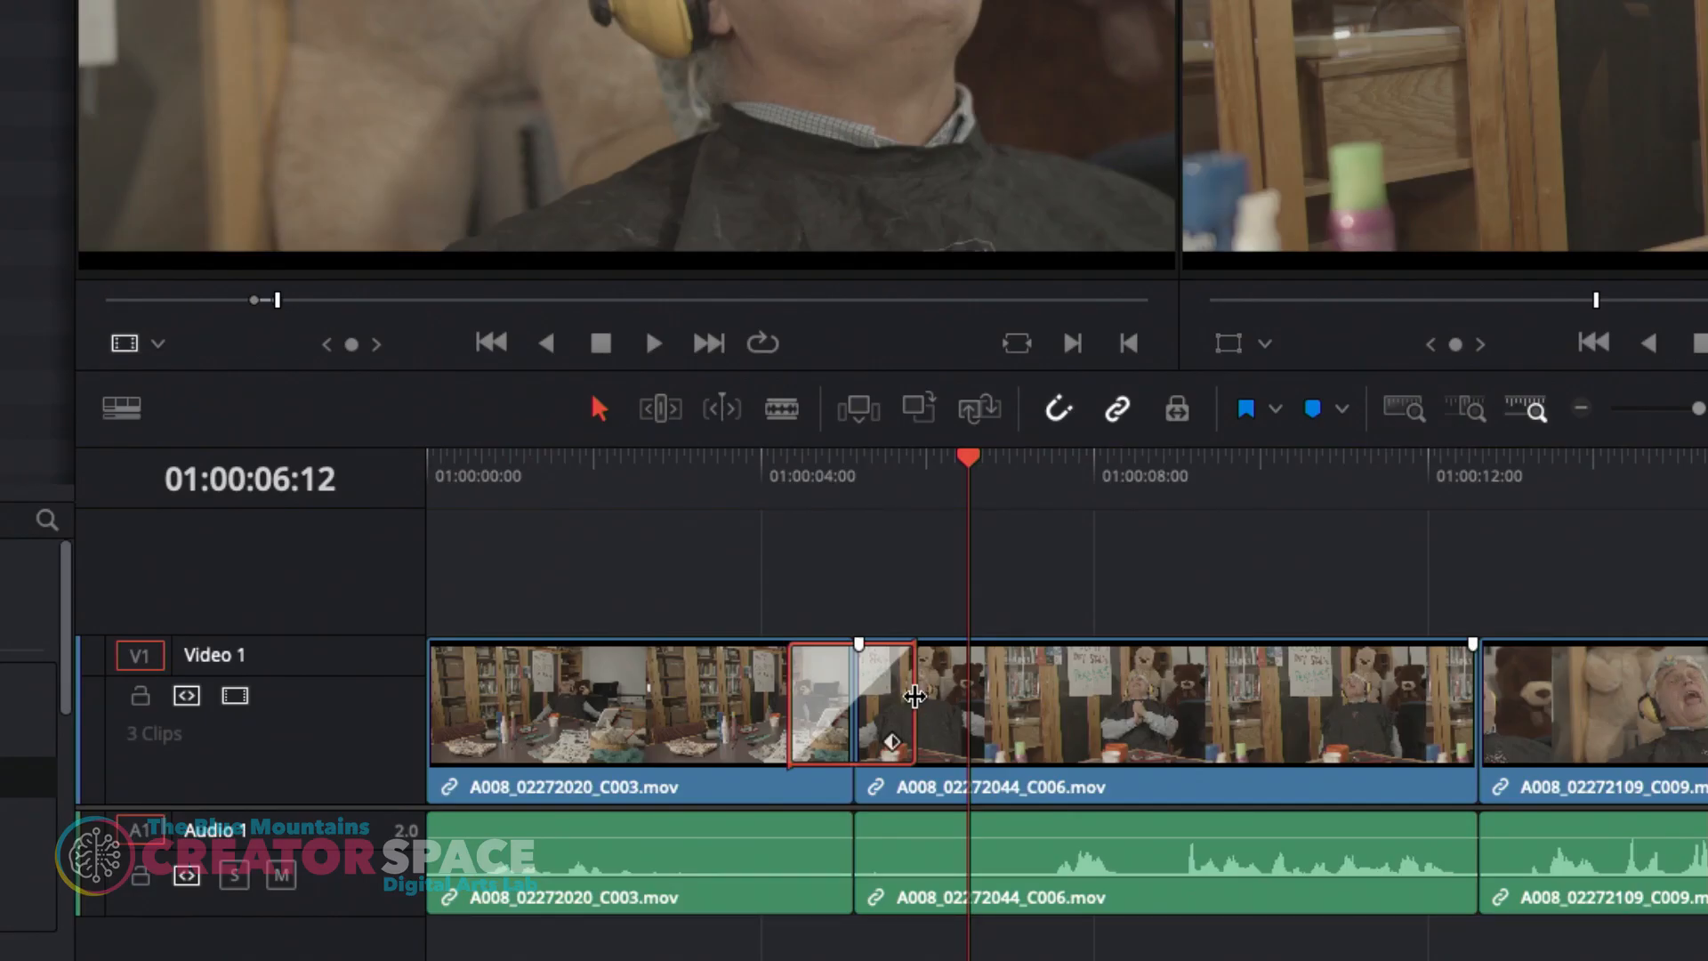
mouse_move(914, 696)
mouse_down()
mouse_move(984, 694)
mouse_move(922, 696)
mouse_up()
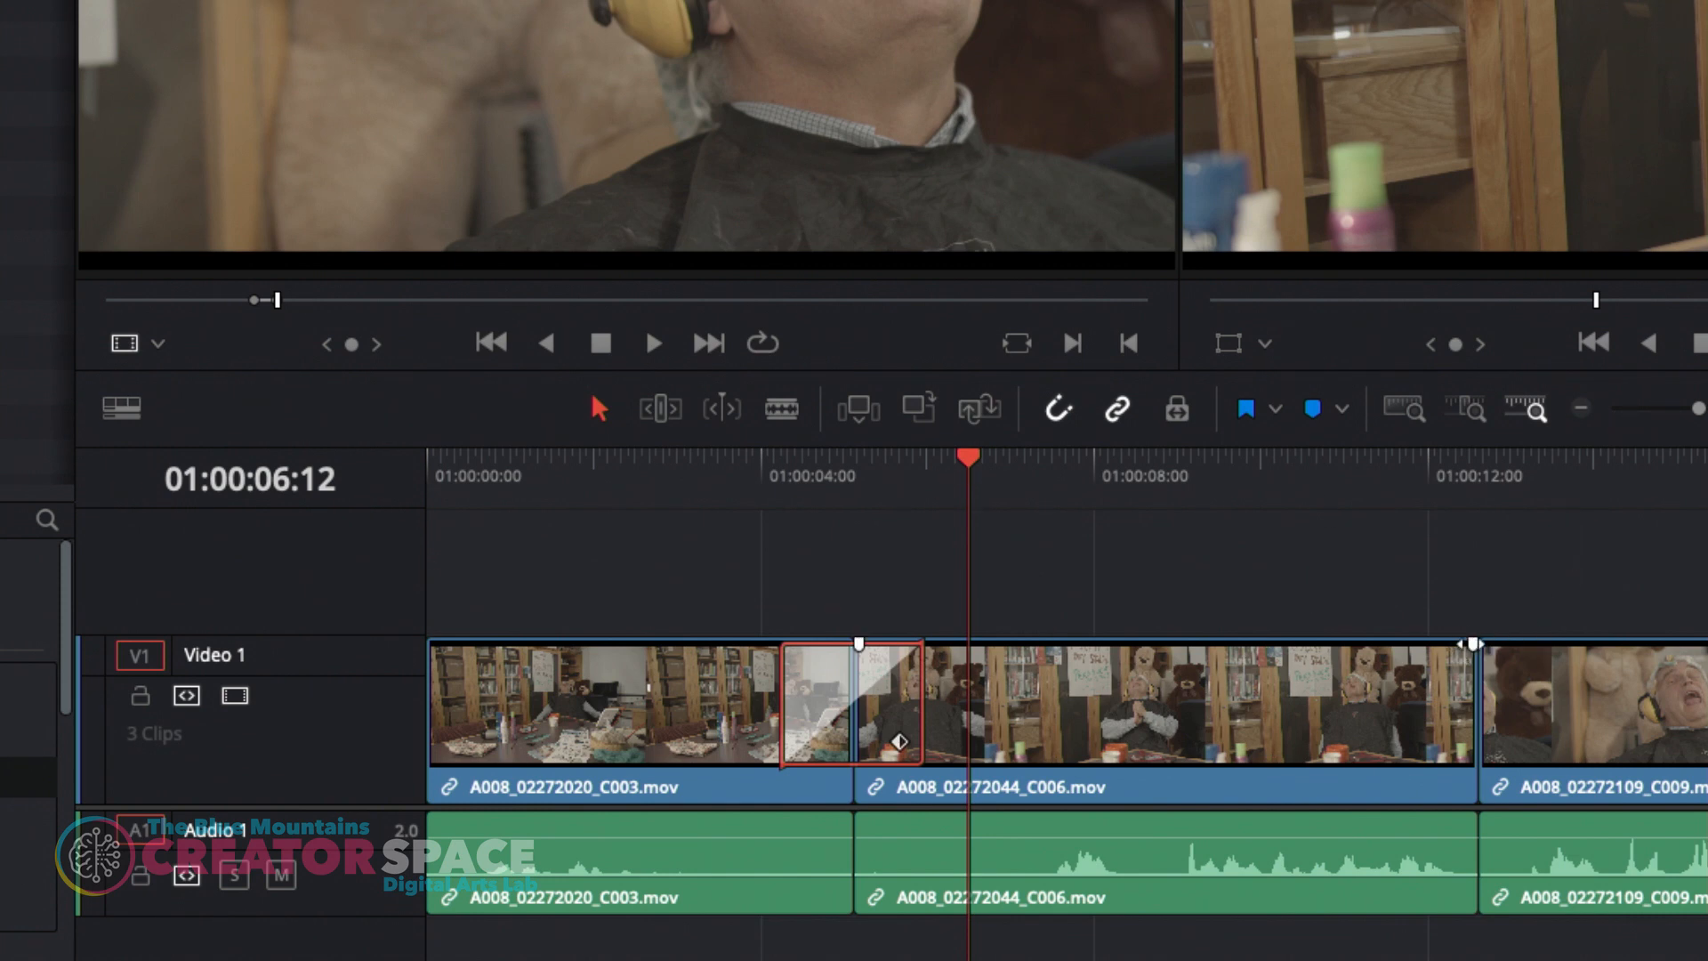
Fade out the end of A008_02272044_C006 from about 01:00:11:09 and play the fade back
drag(1472, 642, 1365, 642)
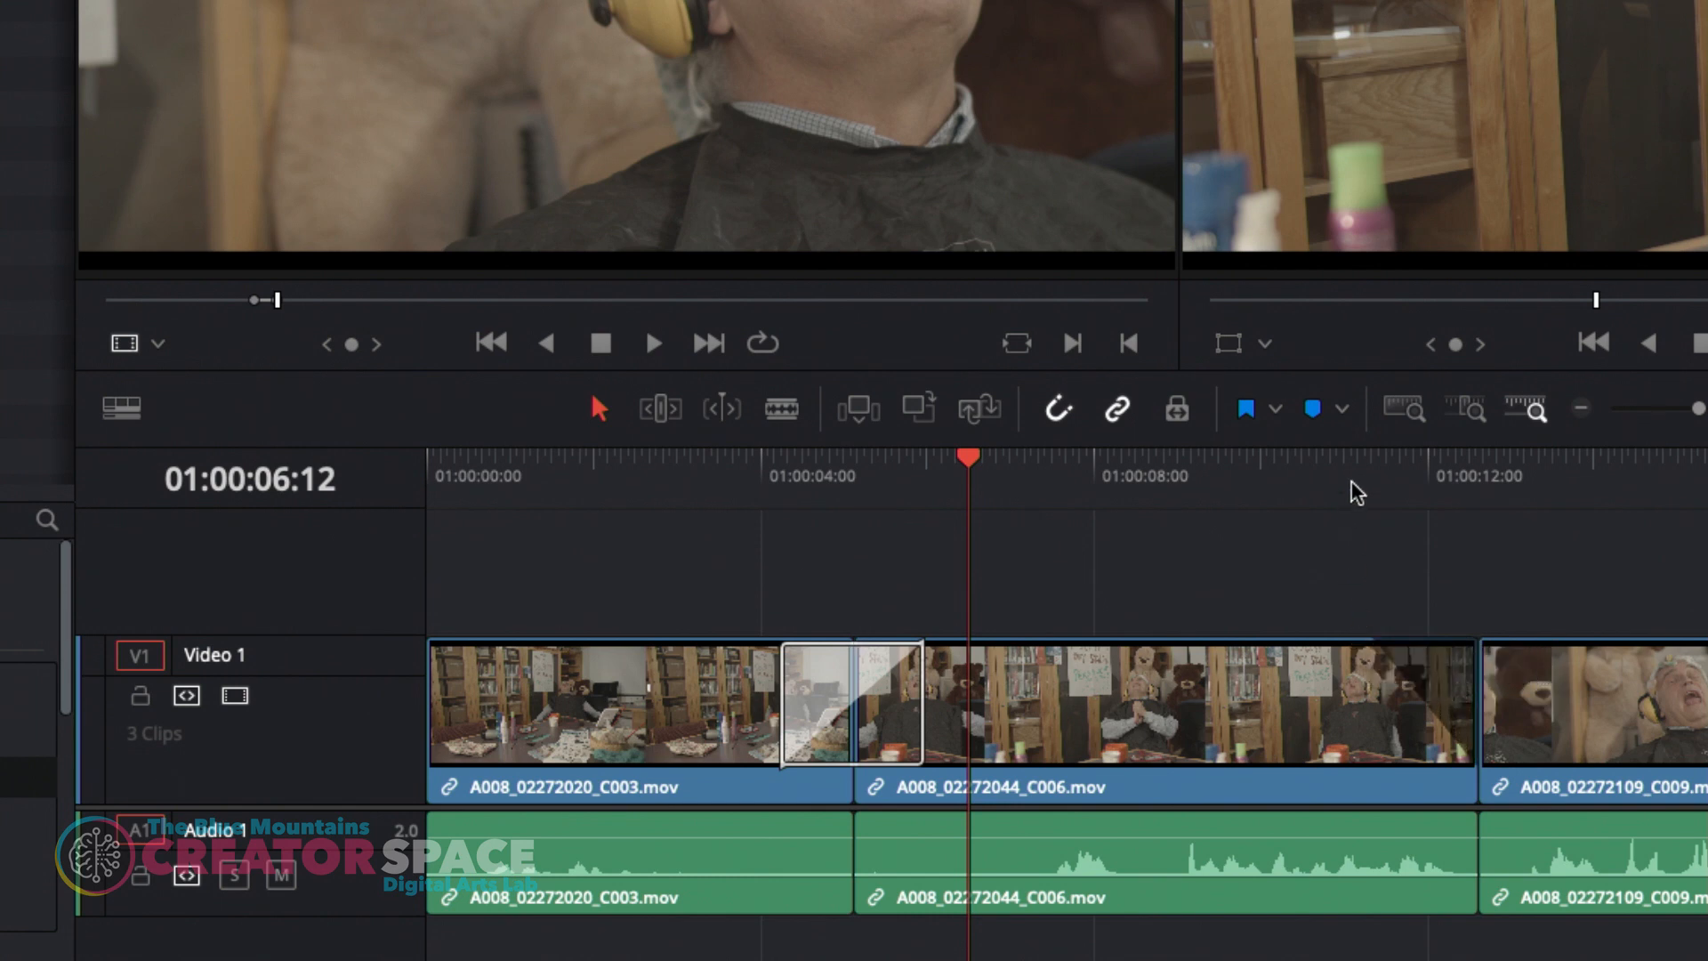
drag(1351, 476, 1367, 470)
key(space)
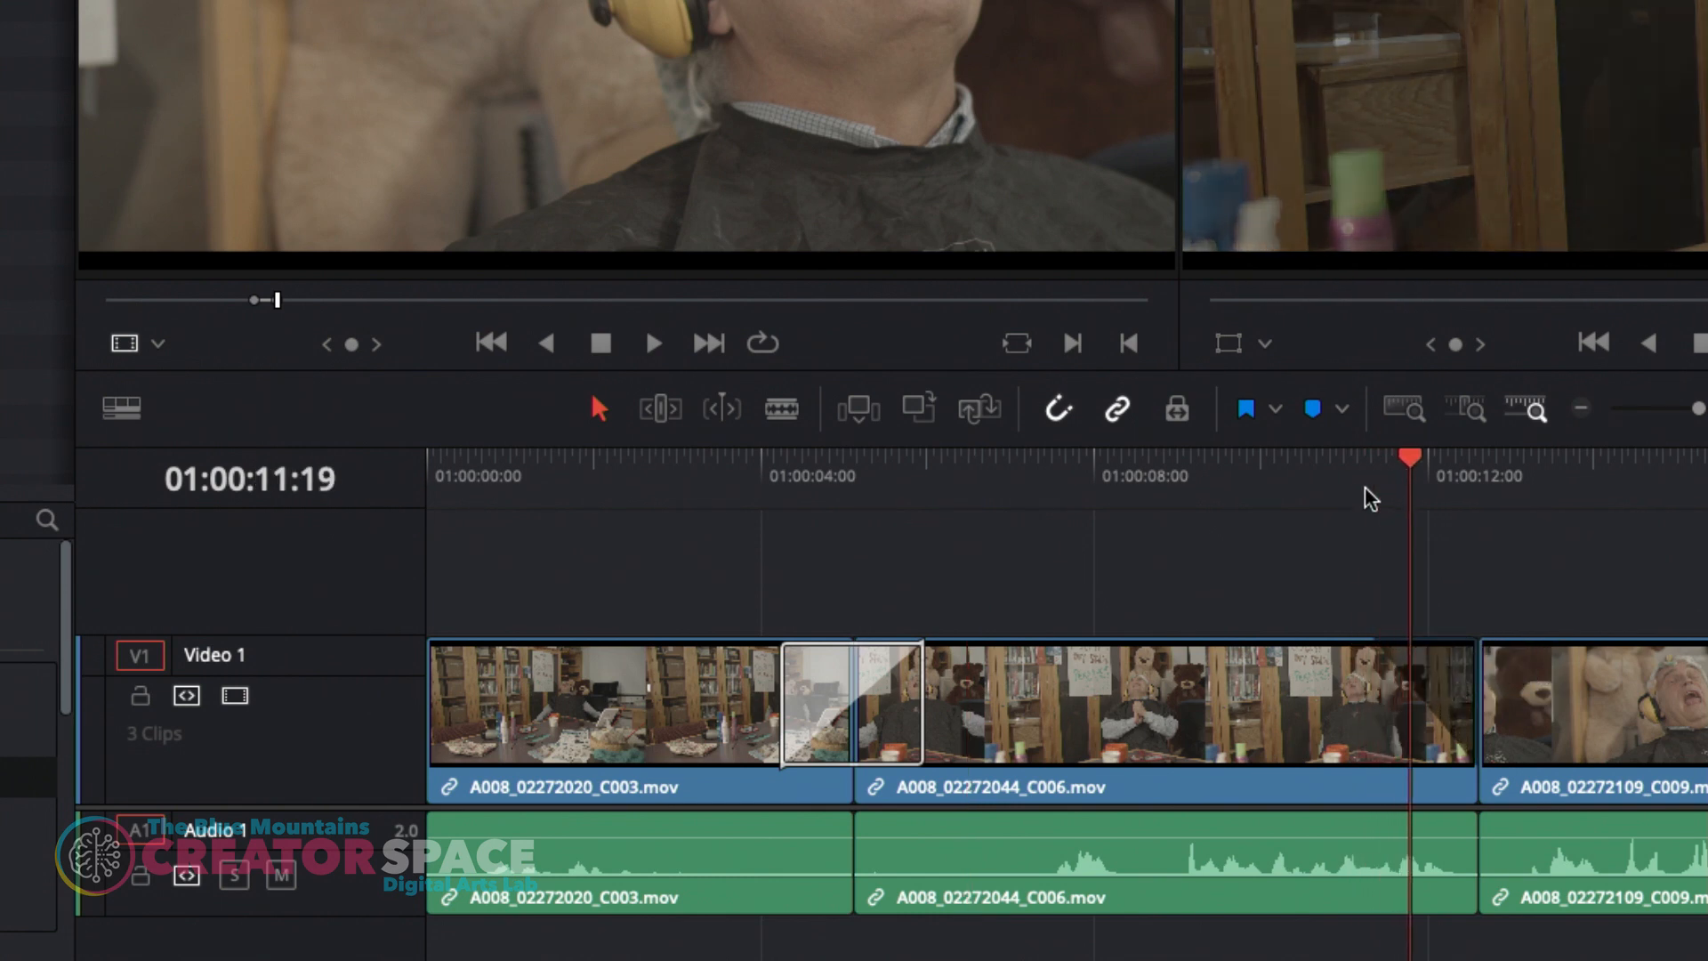
key(space)
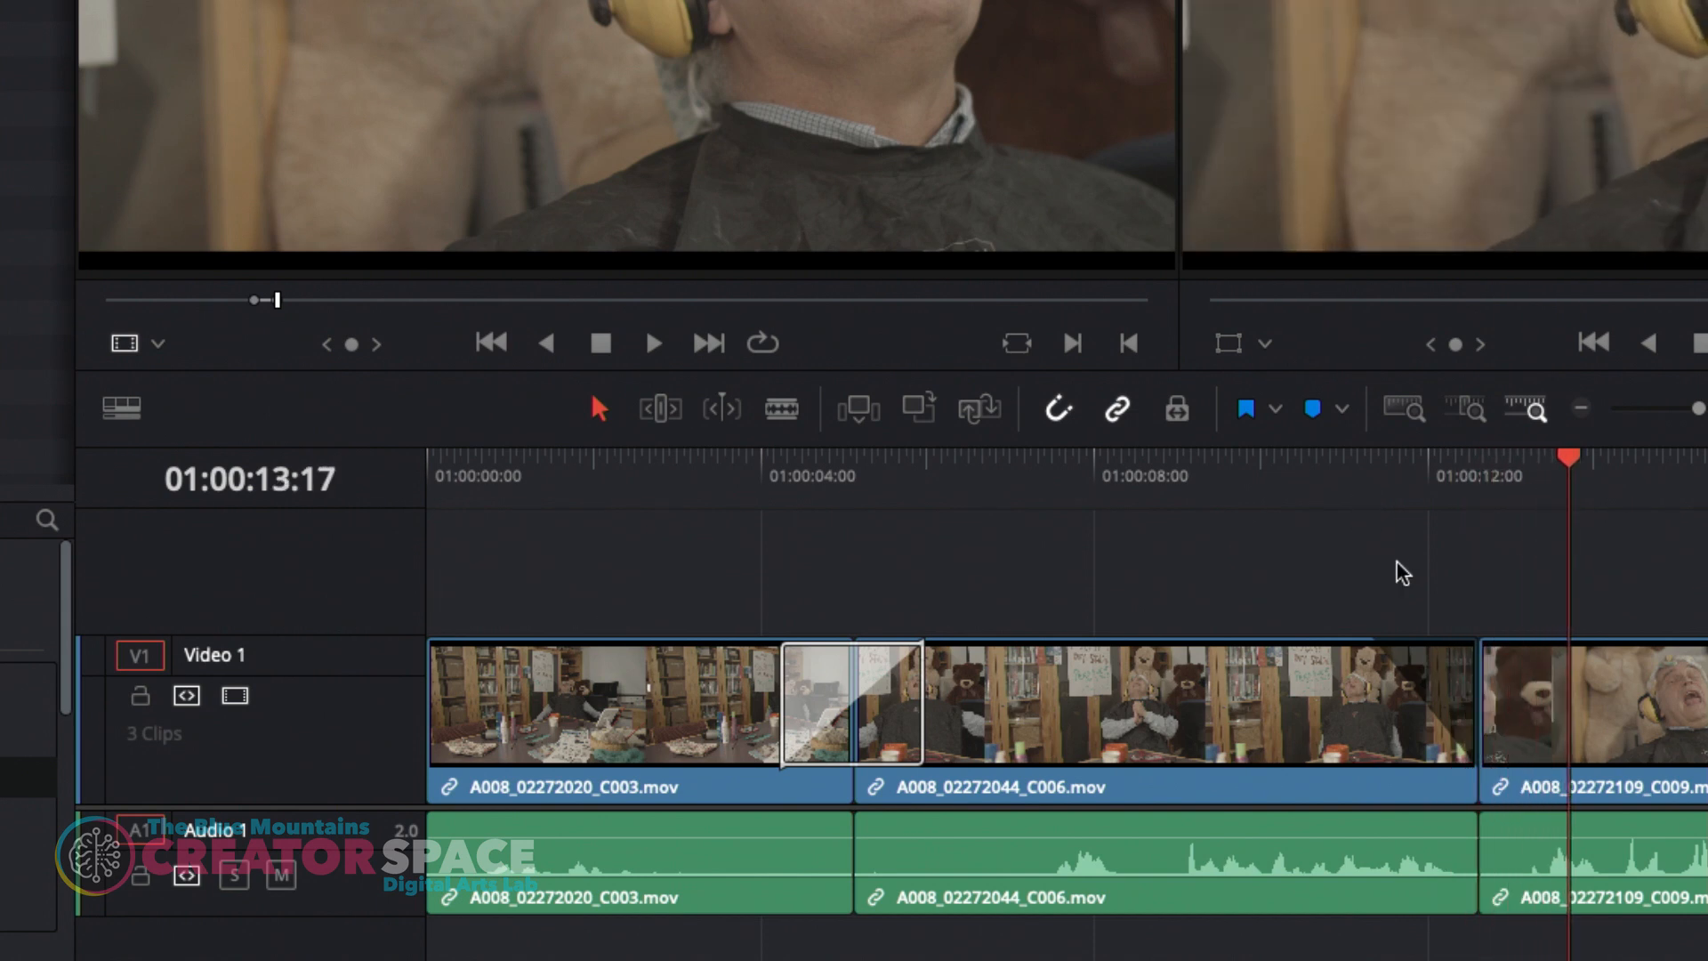
Fade in the start of A008_02272109_C009 over about one second and play both fades from 01:00:11:09
drag(1484, 644, 1557, 644)
click(1380, 469)
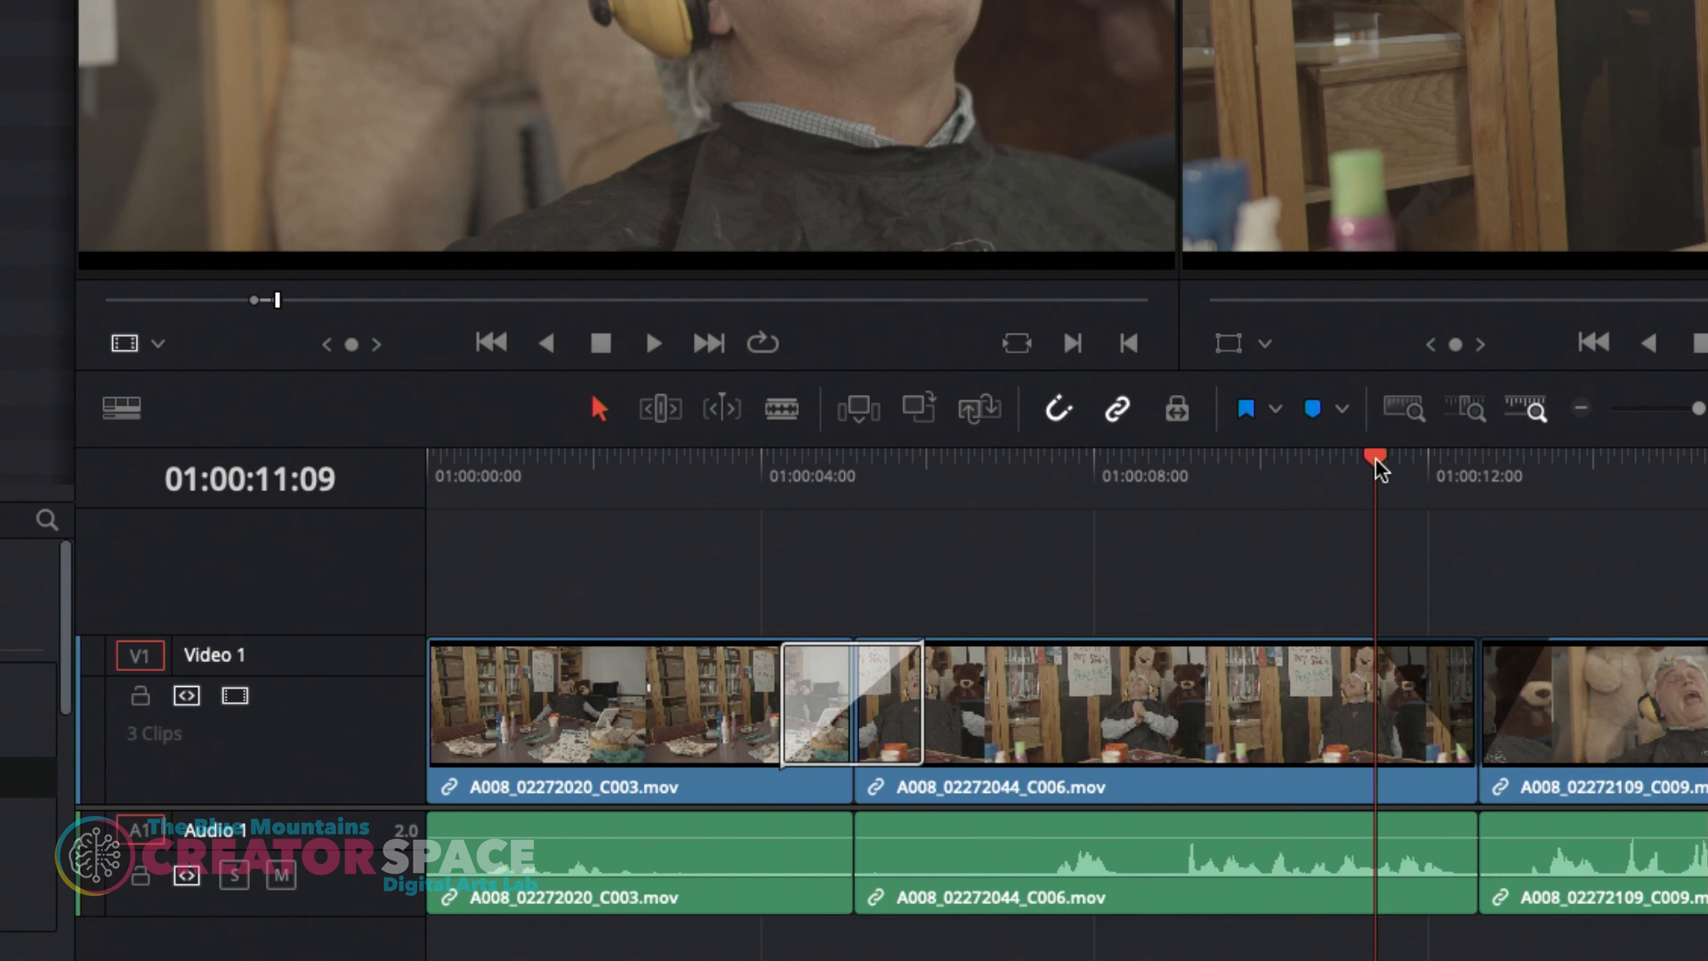
key(space)
click(1380, 469)
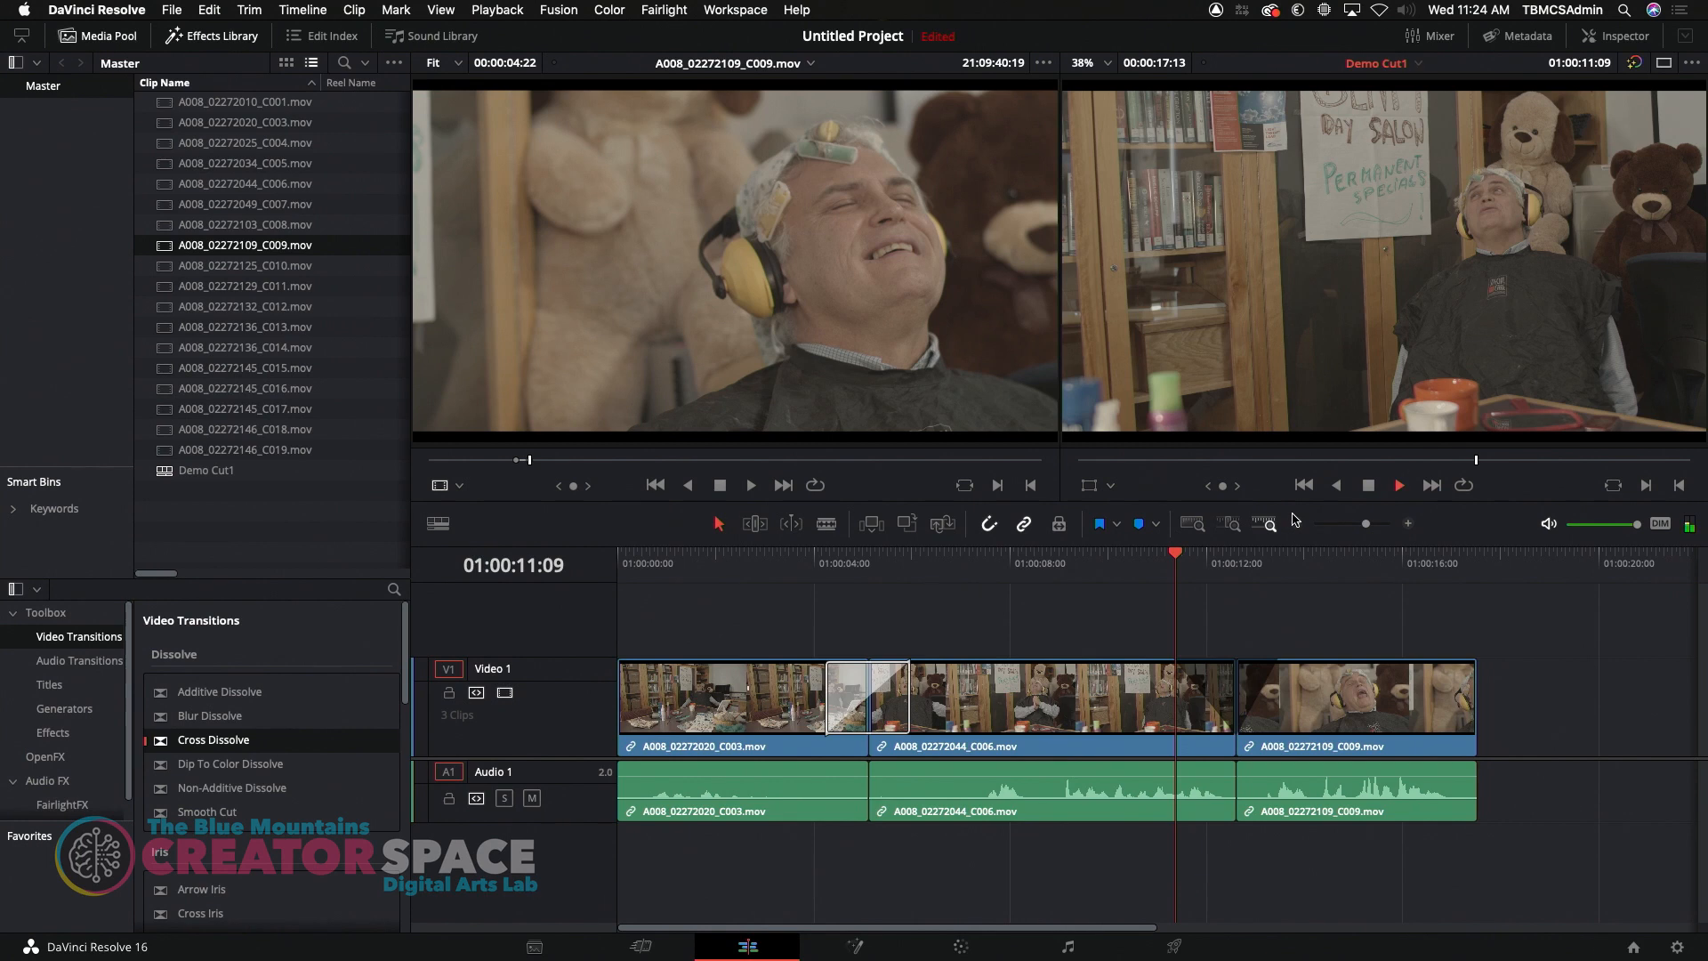
key(space)
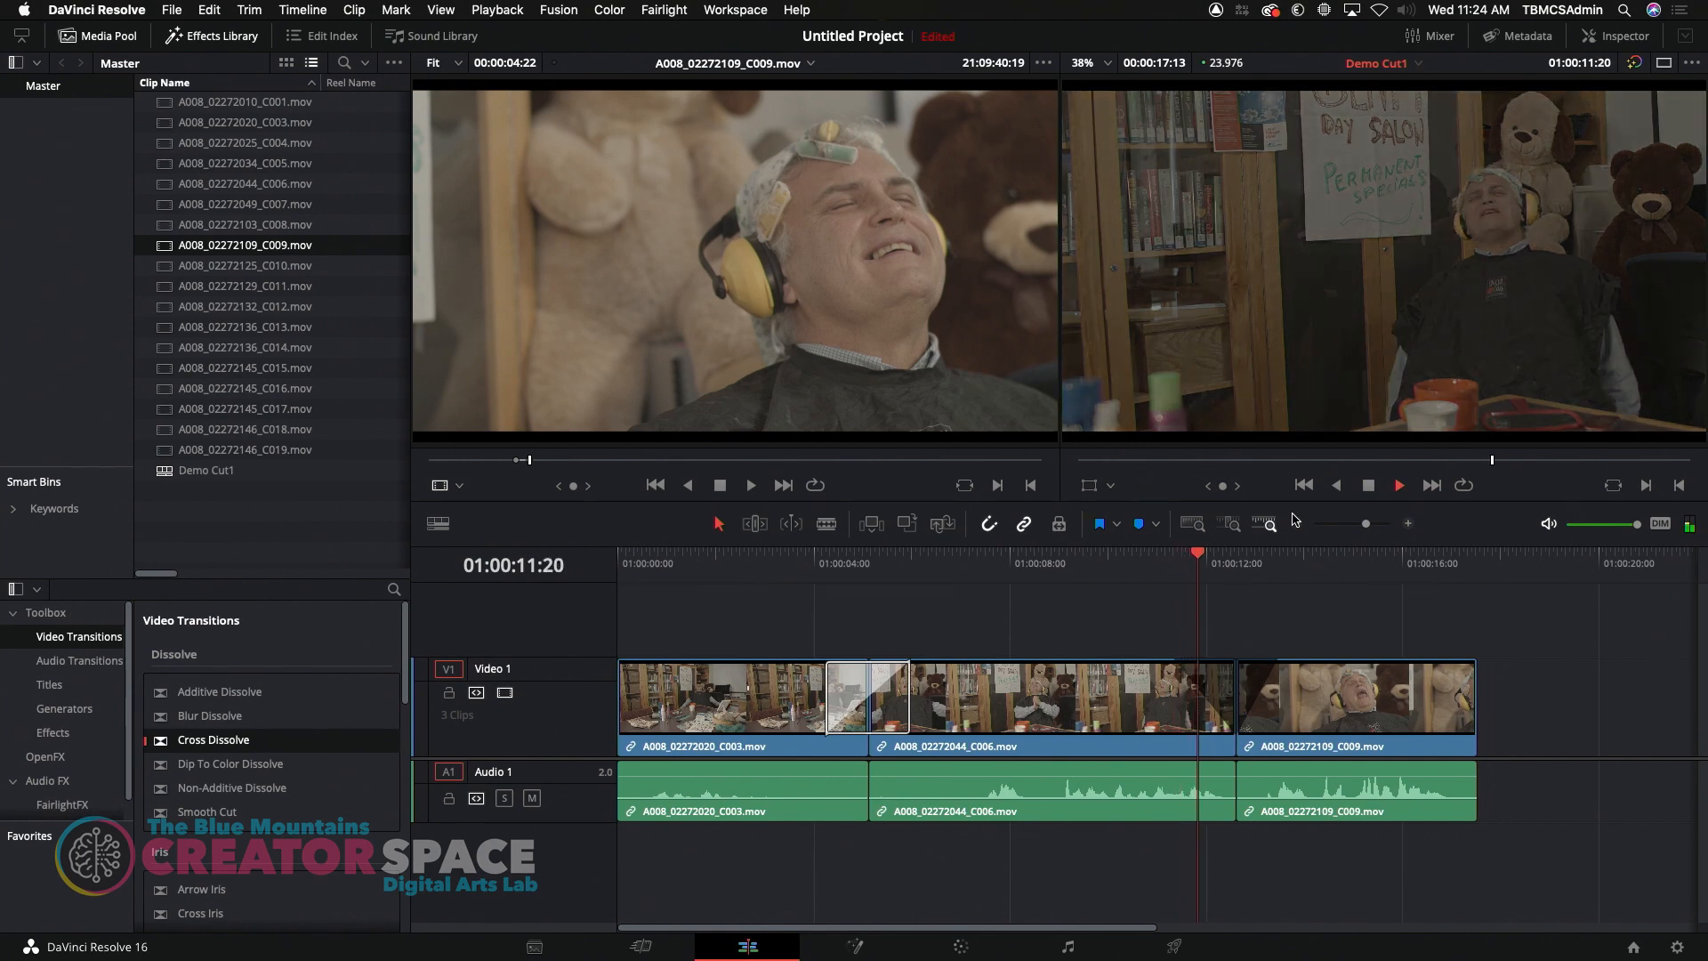
key(space)
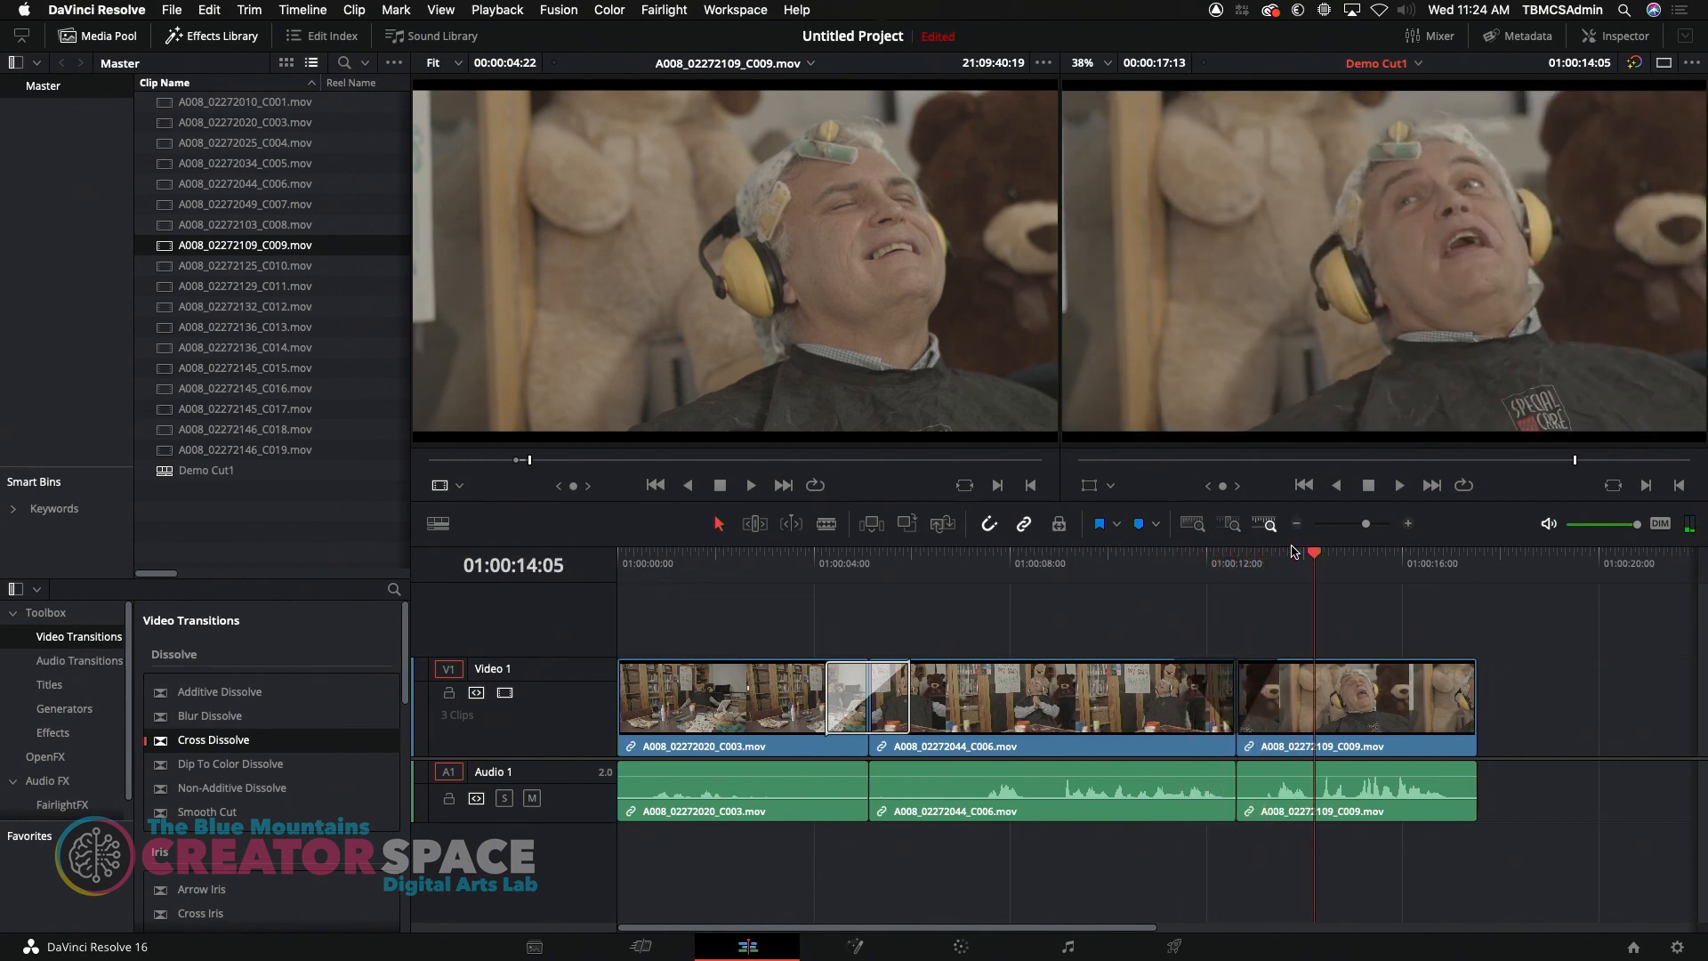
Scrub through the Cross Dissolve between the first two clips and park the playhead at 01:00:06:00
click(817, 560)
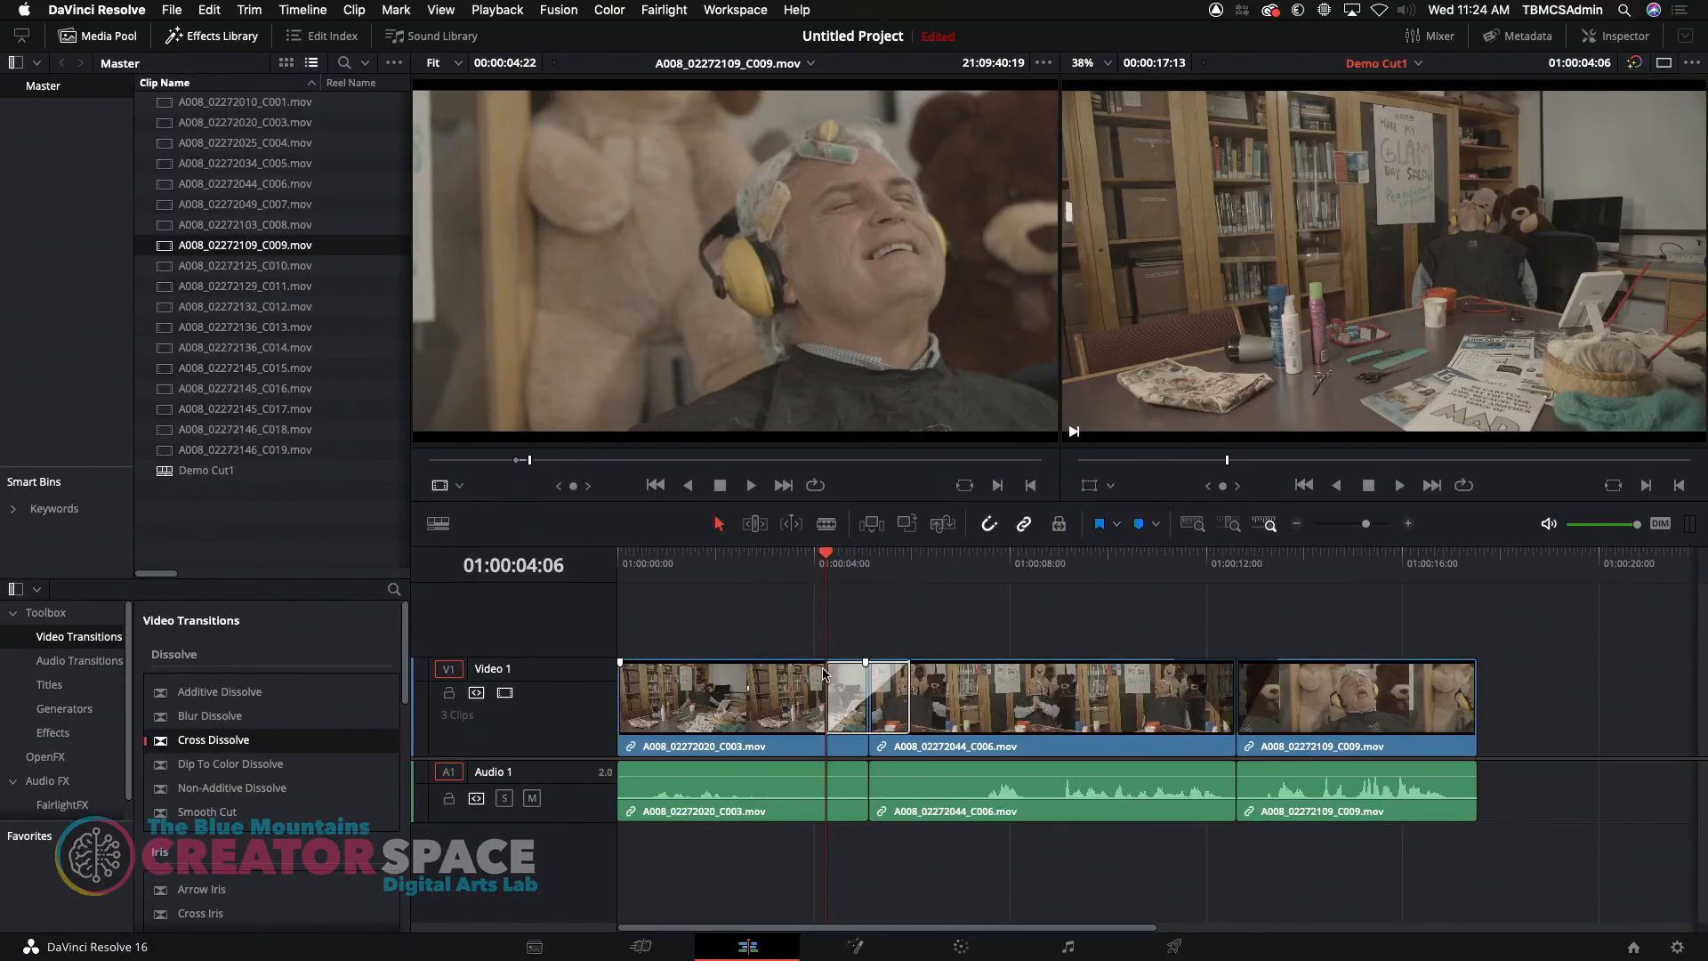
drag(841, 566, 929, 566)
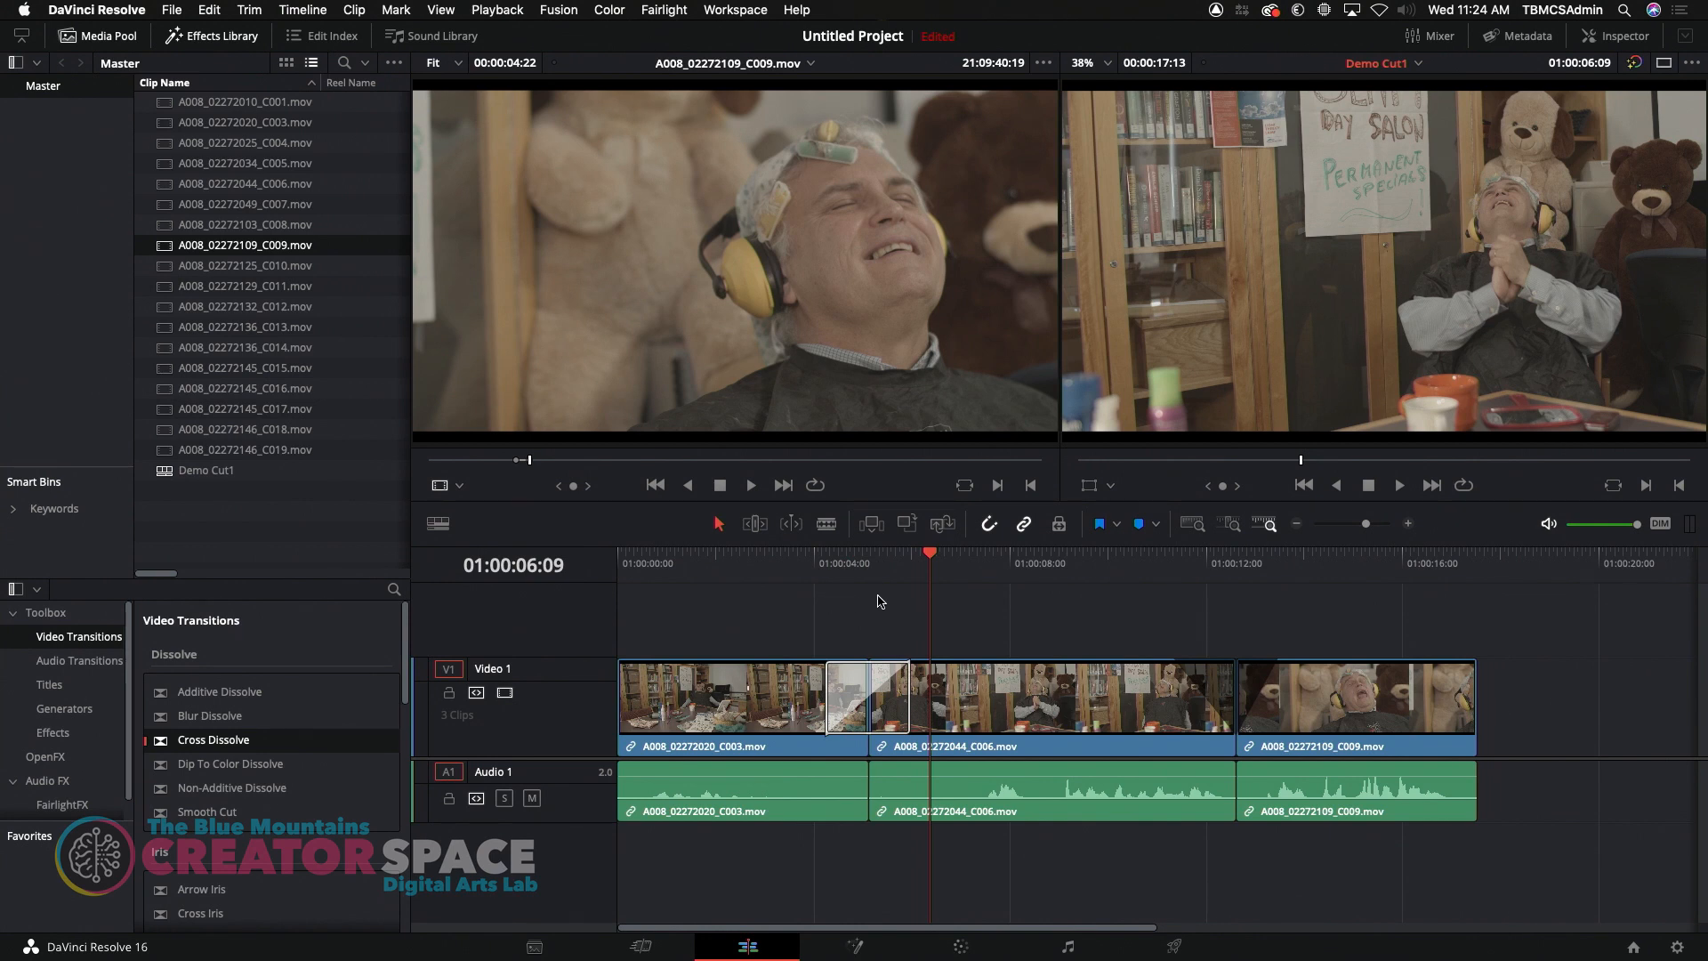
click(916, 566)
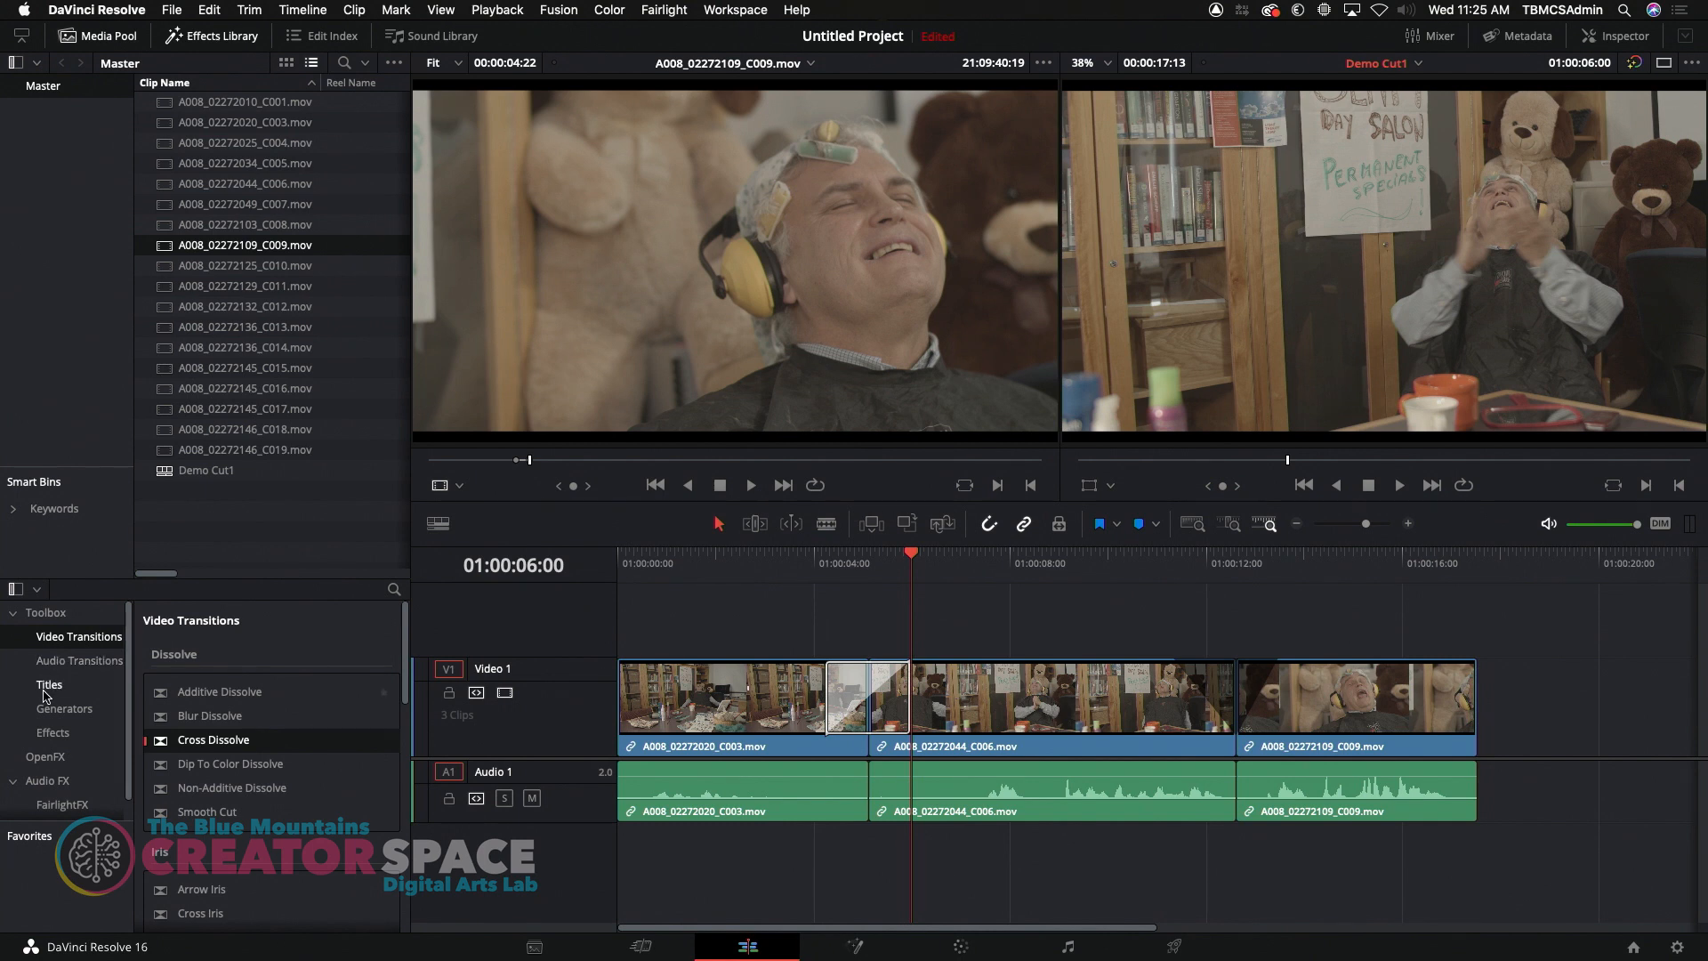
Place an L Lower 3rd title above the first clip, starting about half a second in, and view it at 01:00:02:11
click(49, 687)
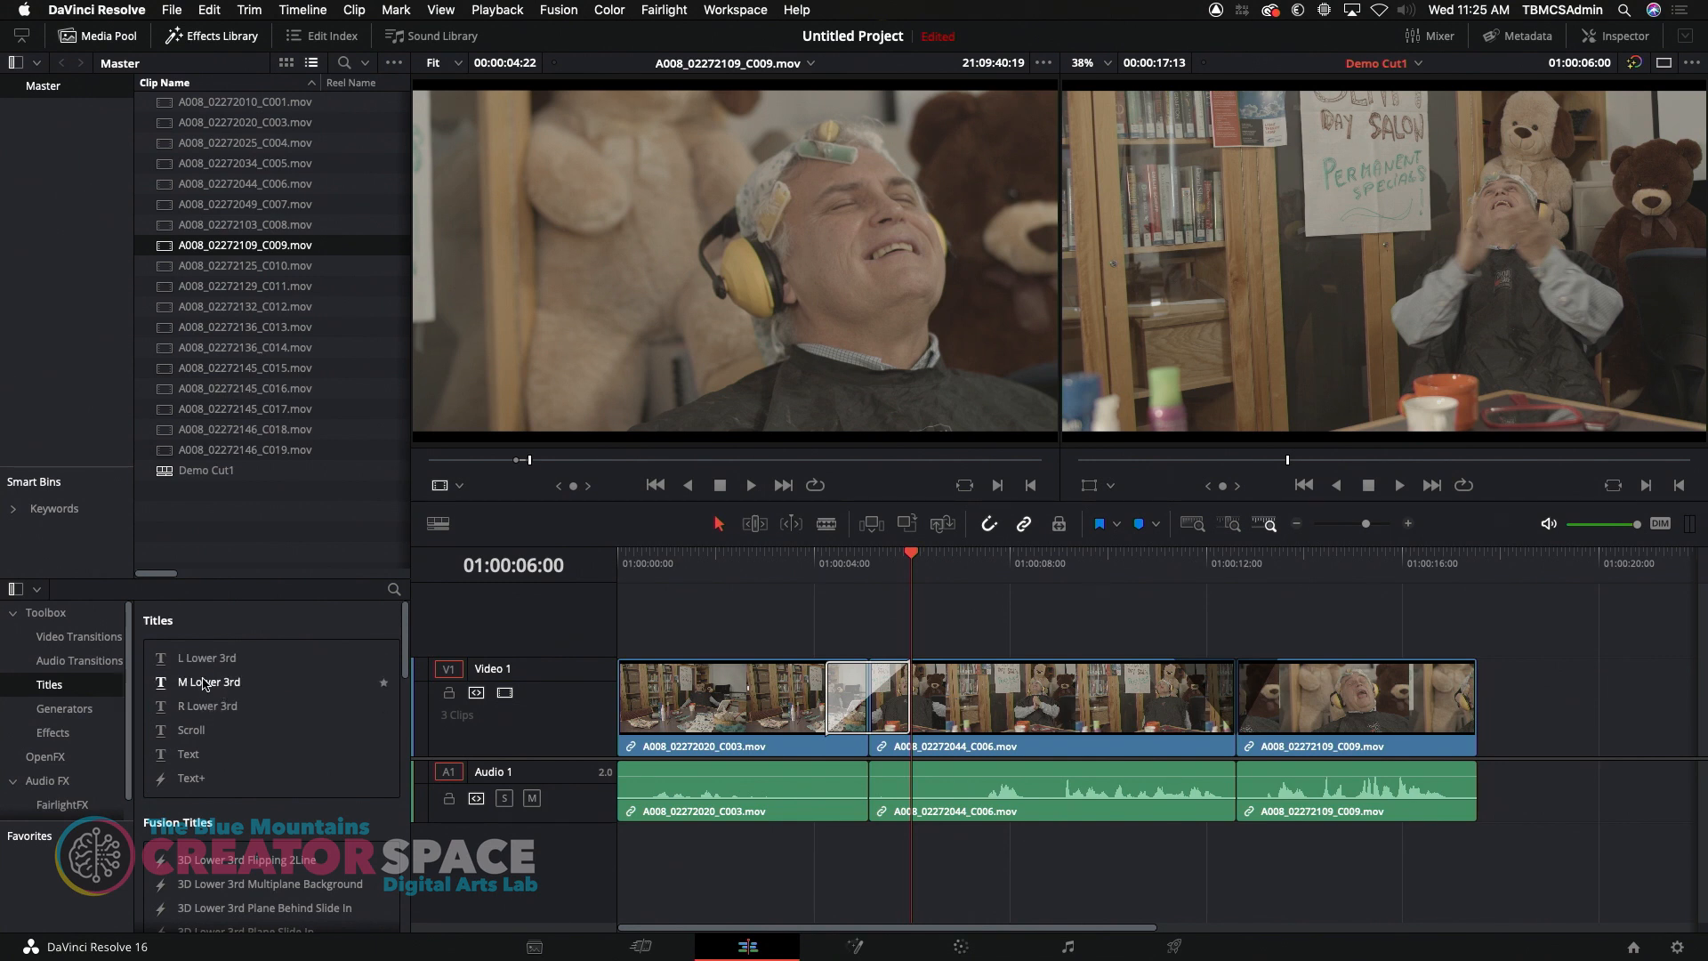
drag(163, 660, 647, 617)
drag(699, 567, 737, 566)
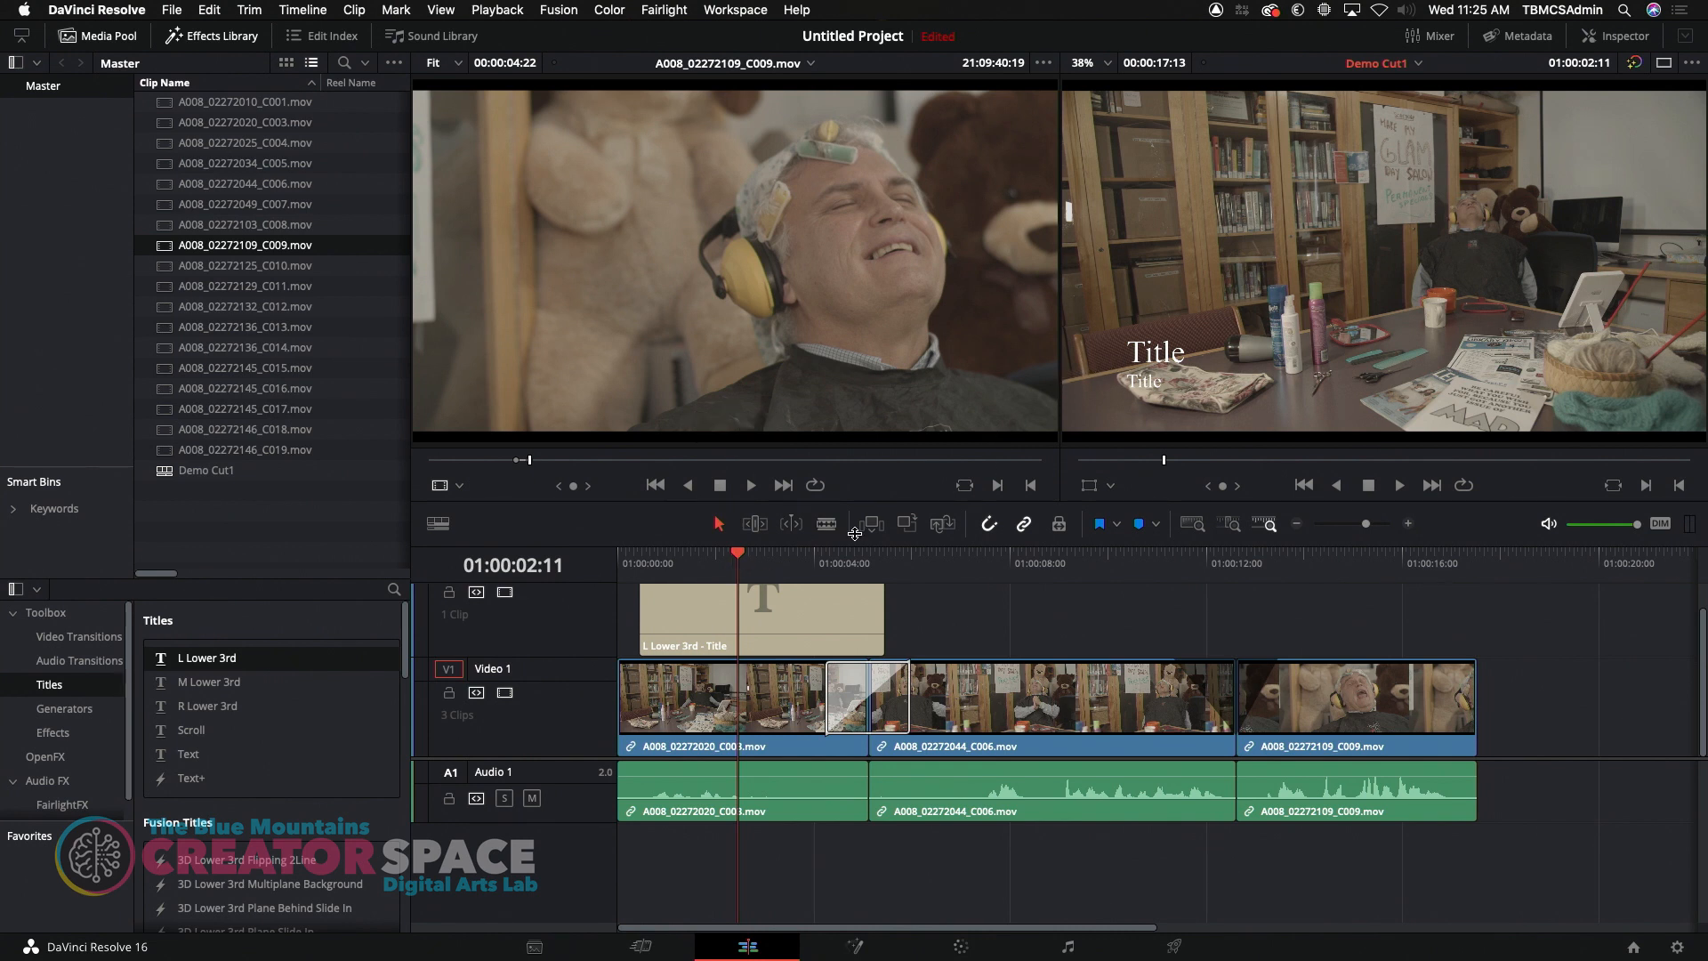
Open the title's properties and replace the upper line of text with the person's name in capitals
click(1619, 39)
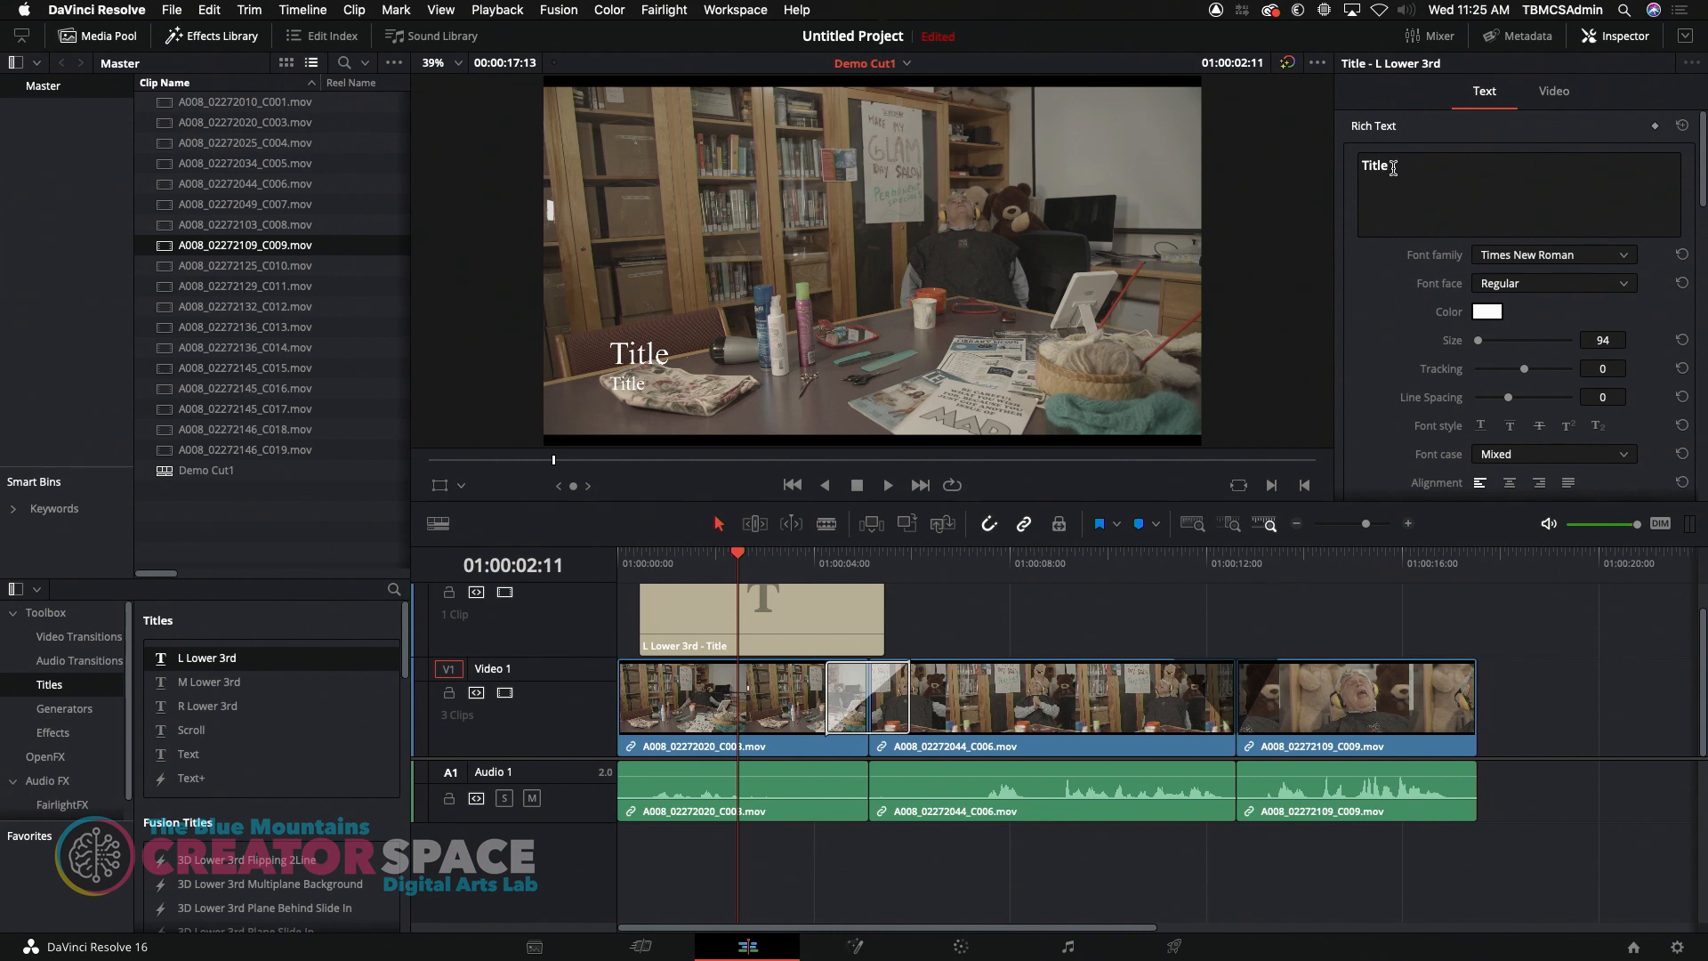
drag(1395, 166, 1339, 169)
key(BackSpace)
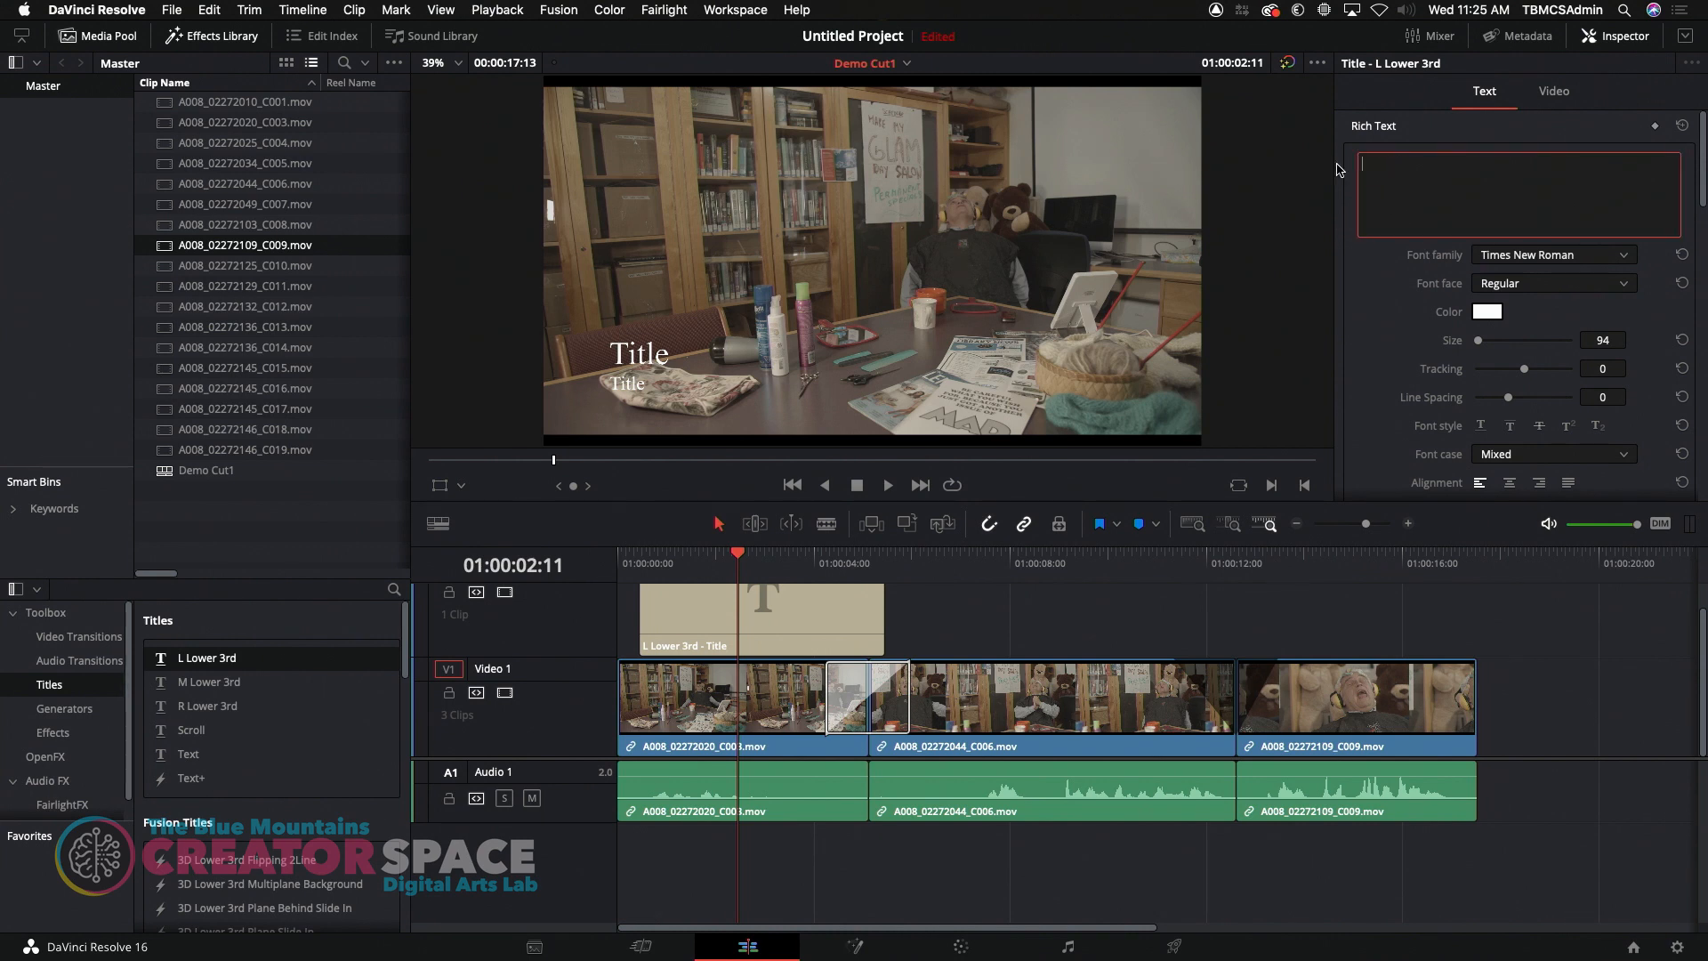
text(BOB)
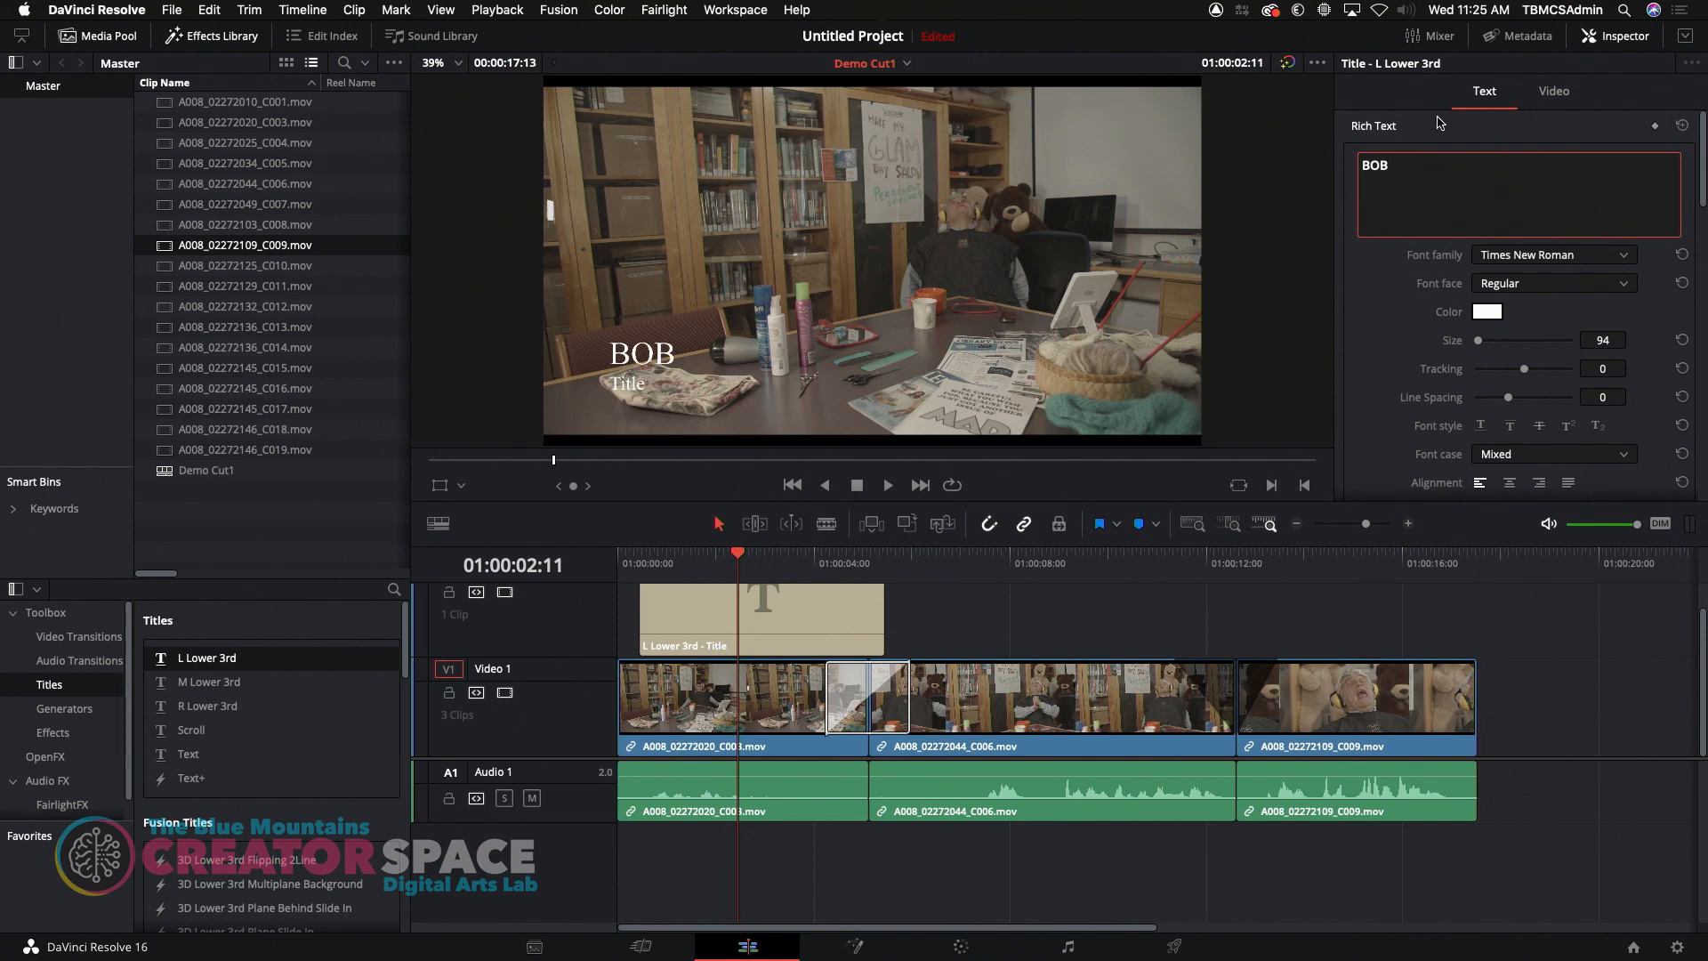
Replace the title's lower line of text with "Person of Interest"
click(1408, 302)
scroll(1408, 302, down, 5)
click(1392, 203)
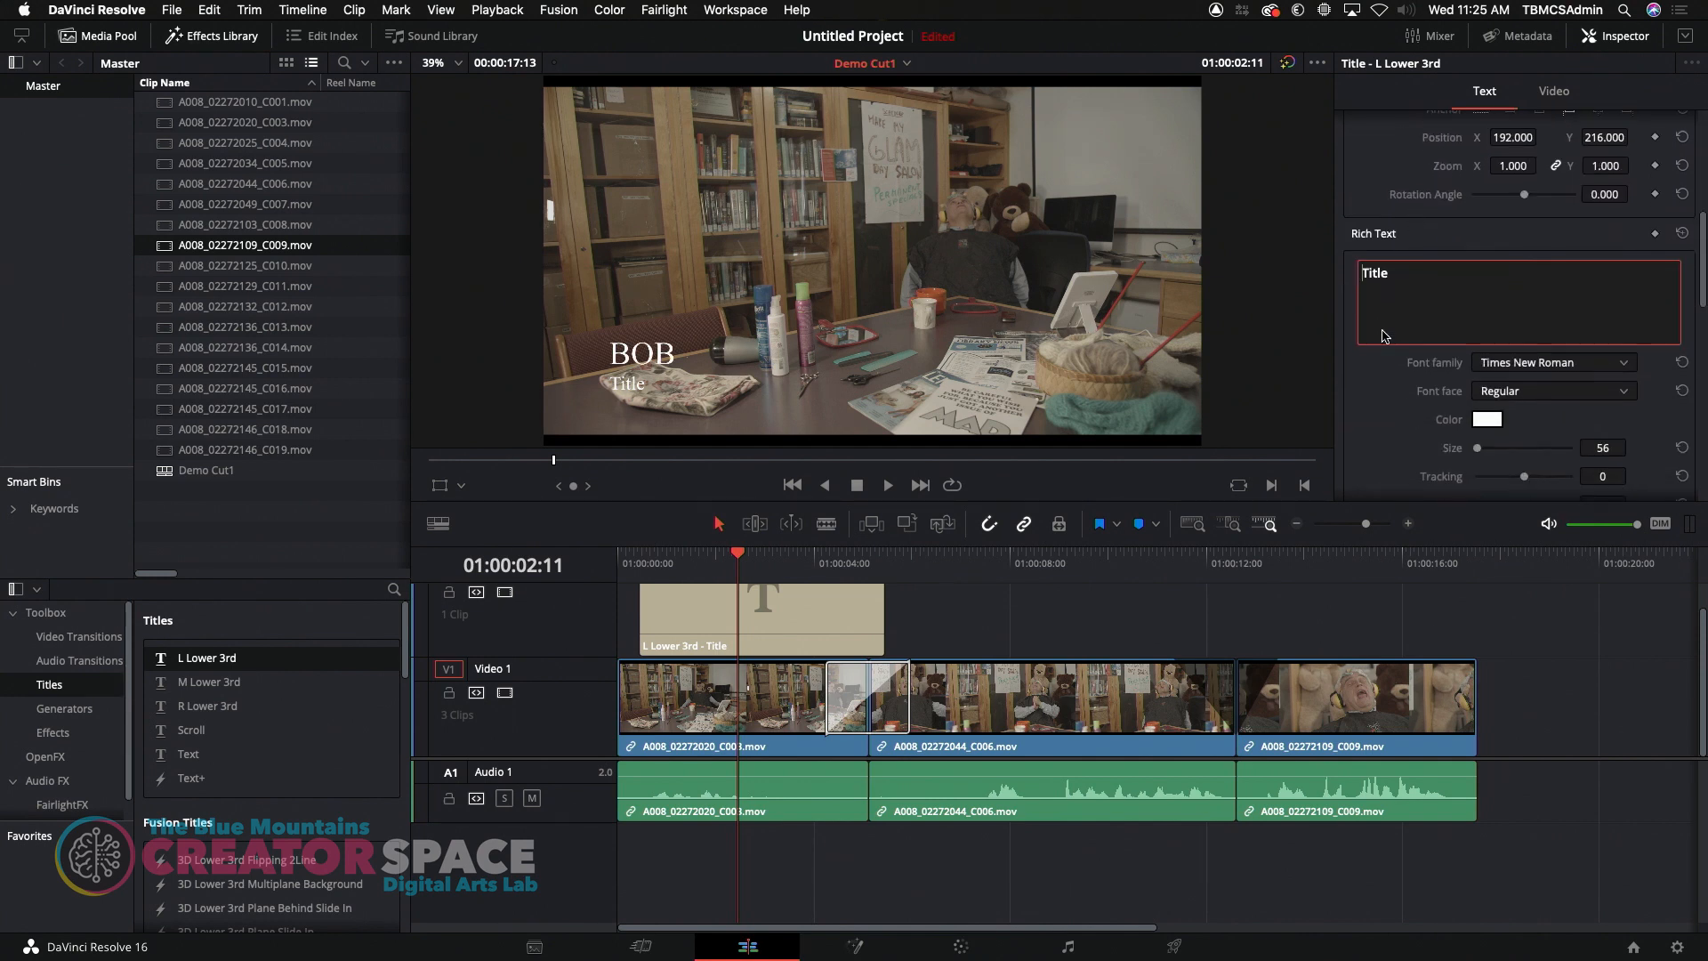
drag(1392, 203, 1338, 201)
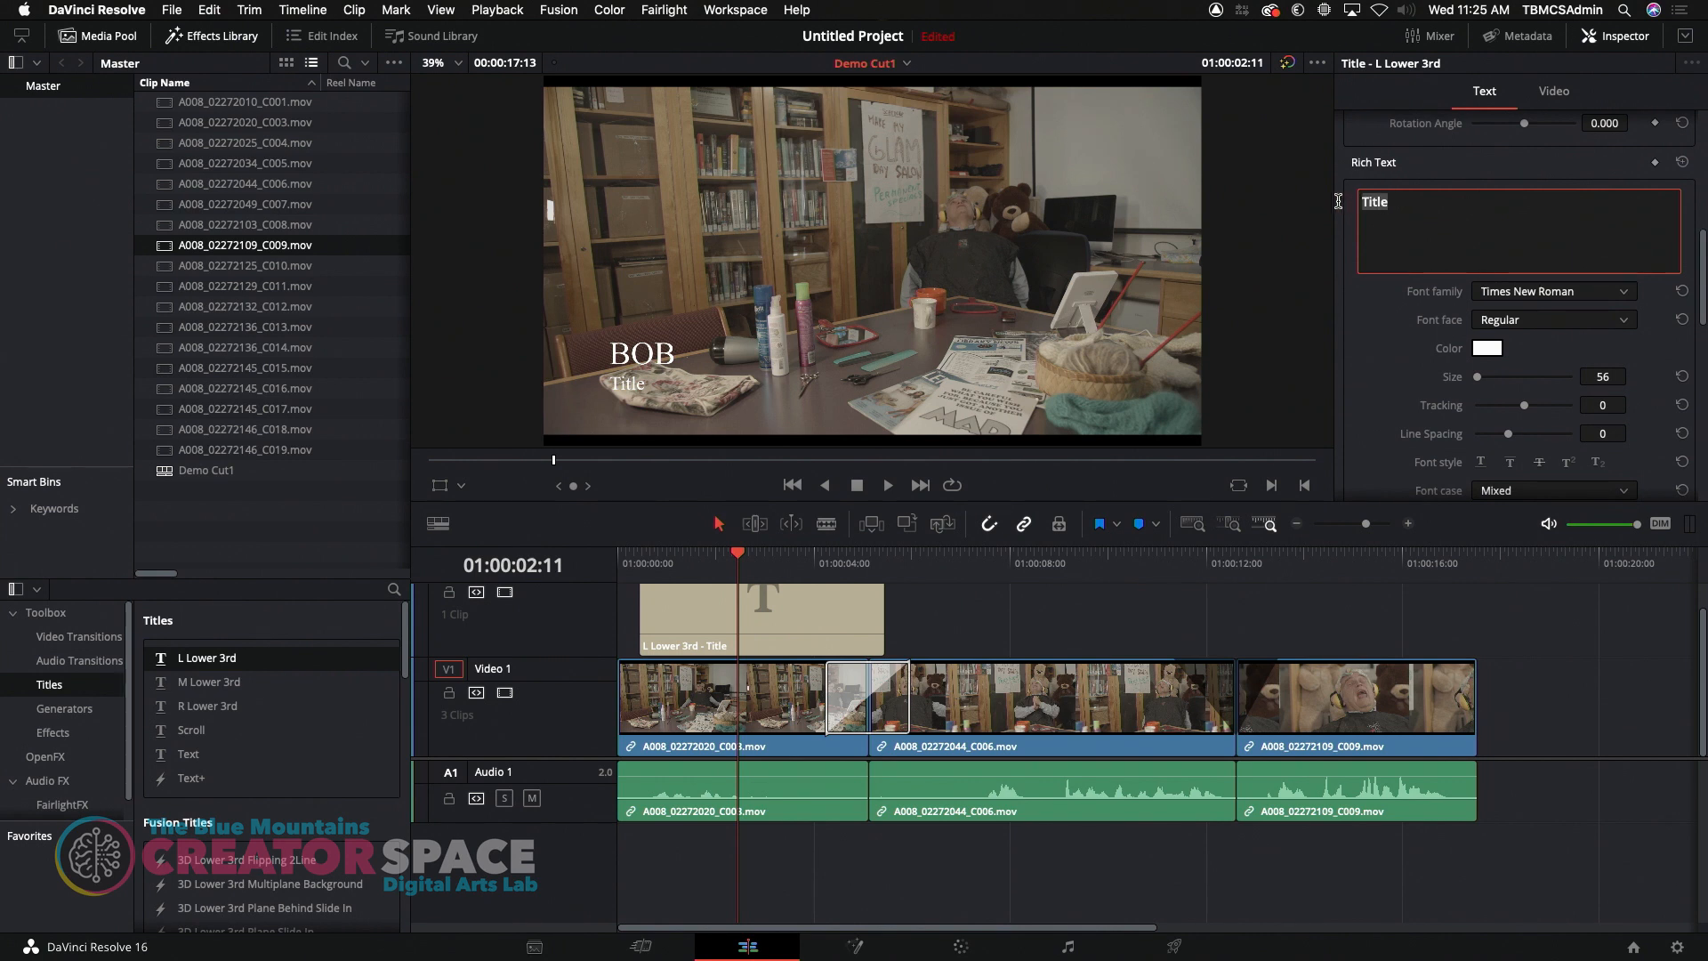
key(BackSpace)
text(Person of Interest)
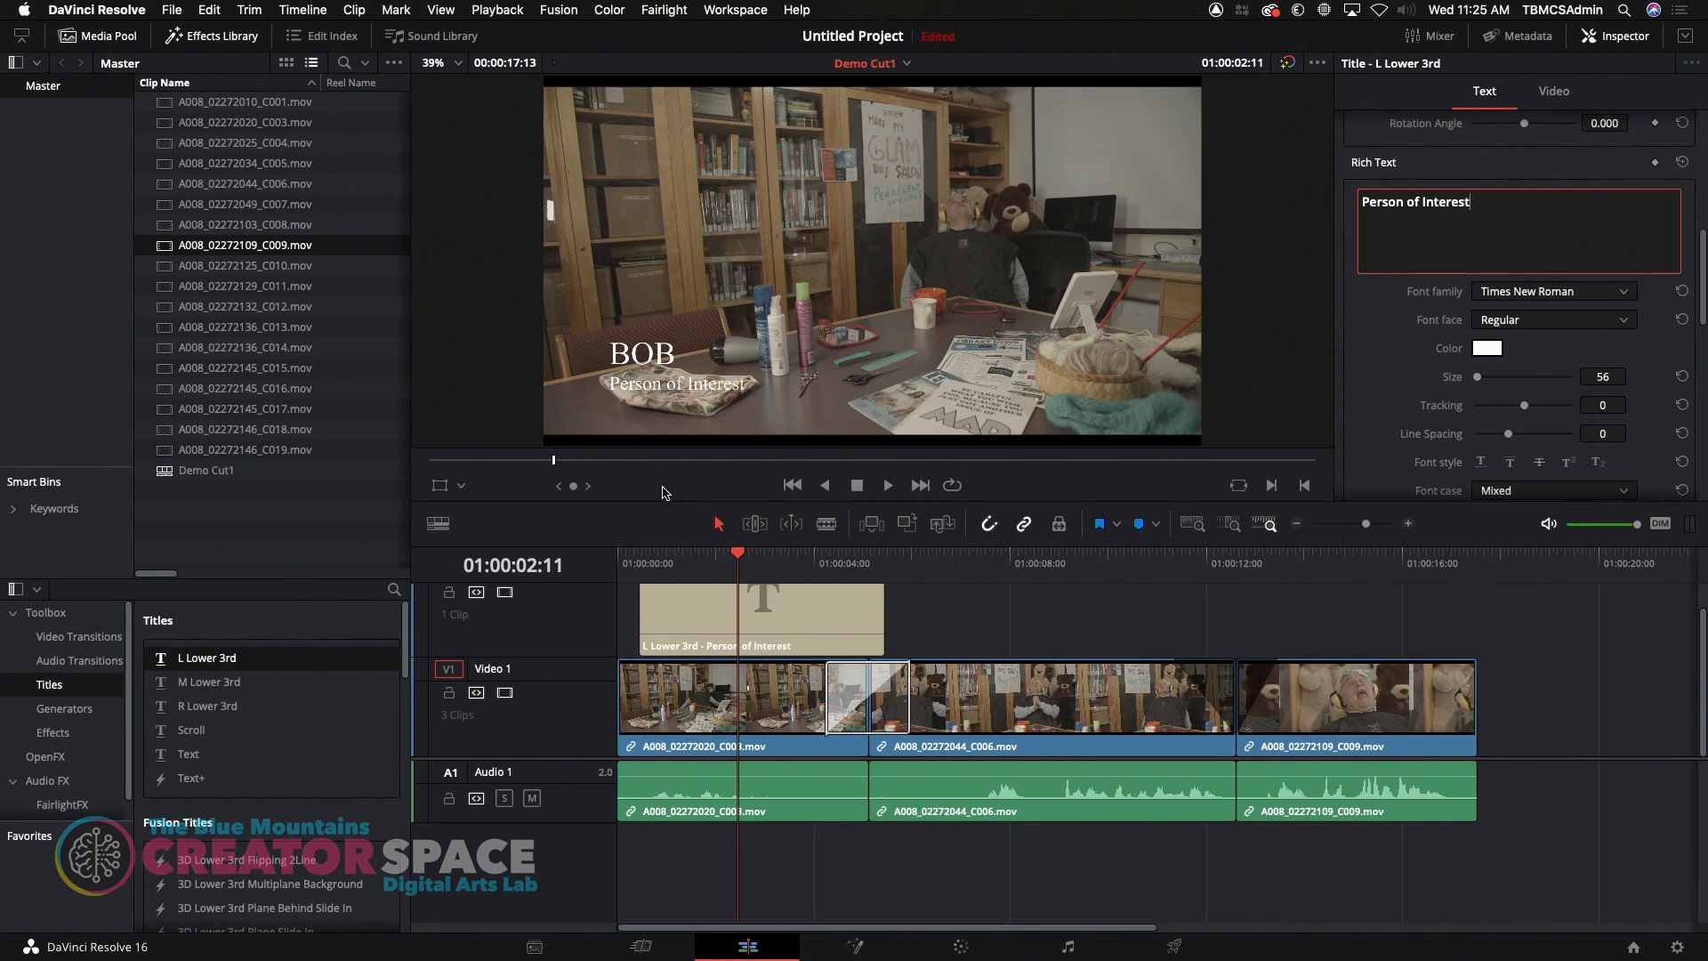
Play the lower-third title back from near the start of the timeline and select the title clip
click(638, 555)
key(space)
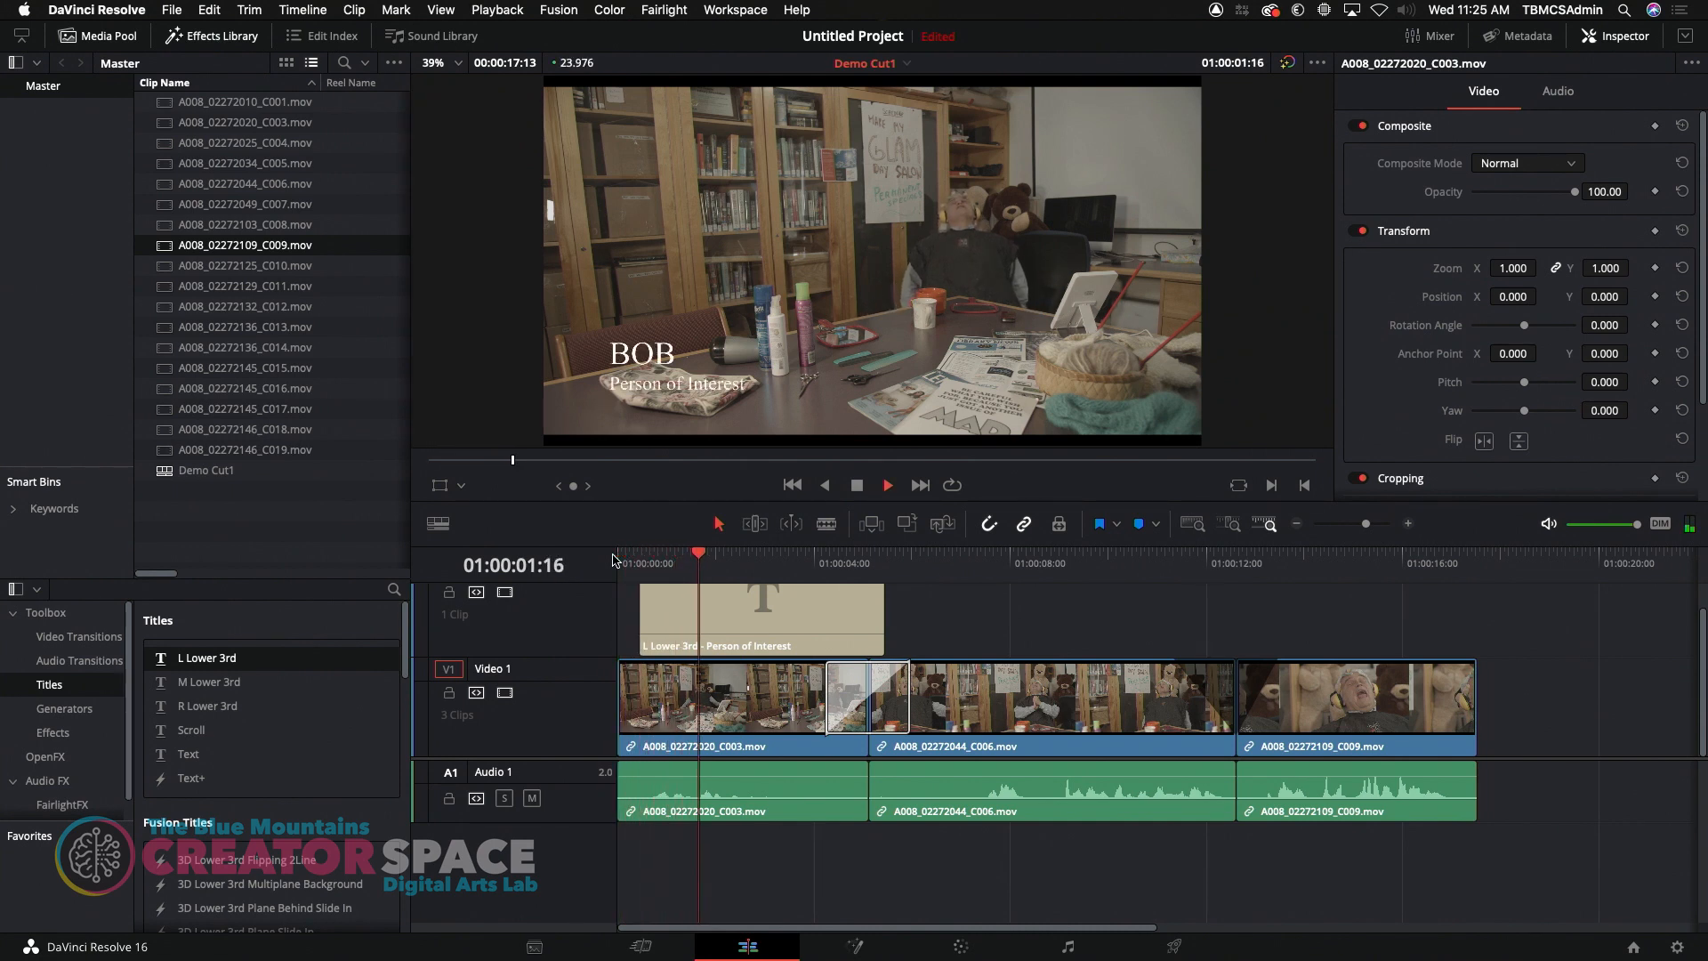
click(722, 604)
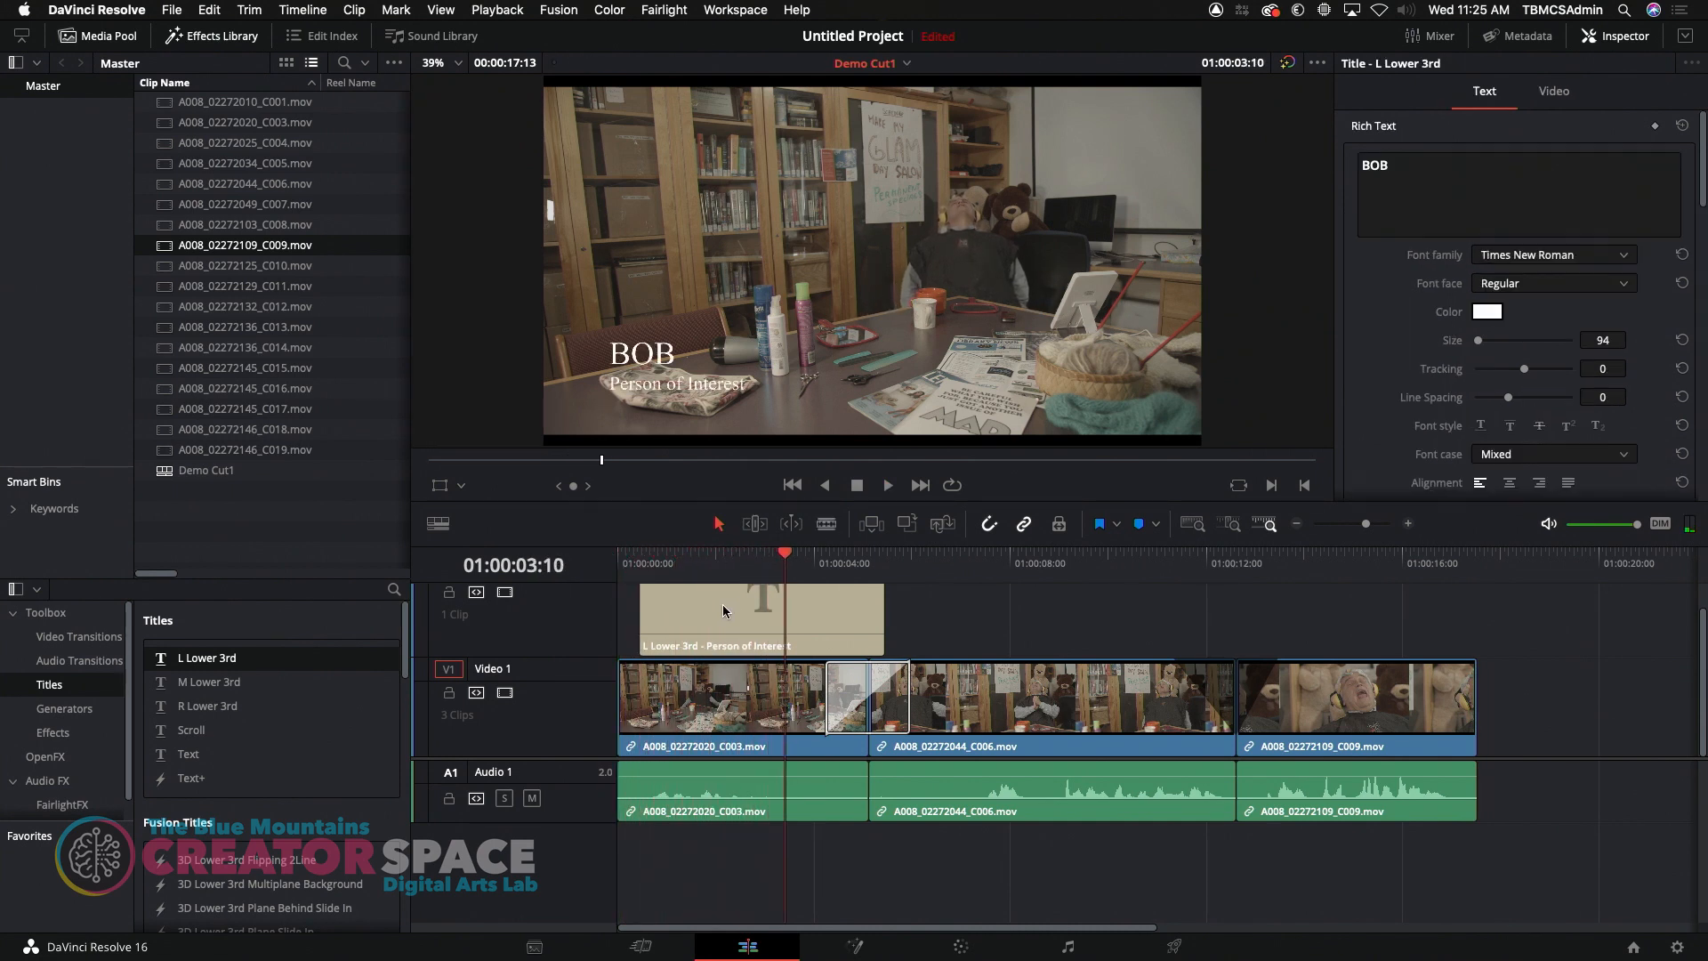
Set the title's upper line of text to the Thonburi font, Bold face, at size 192
click(1527, 256)
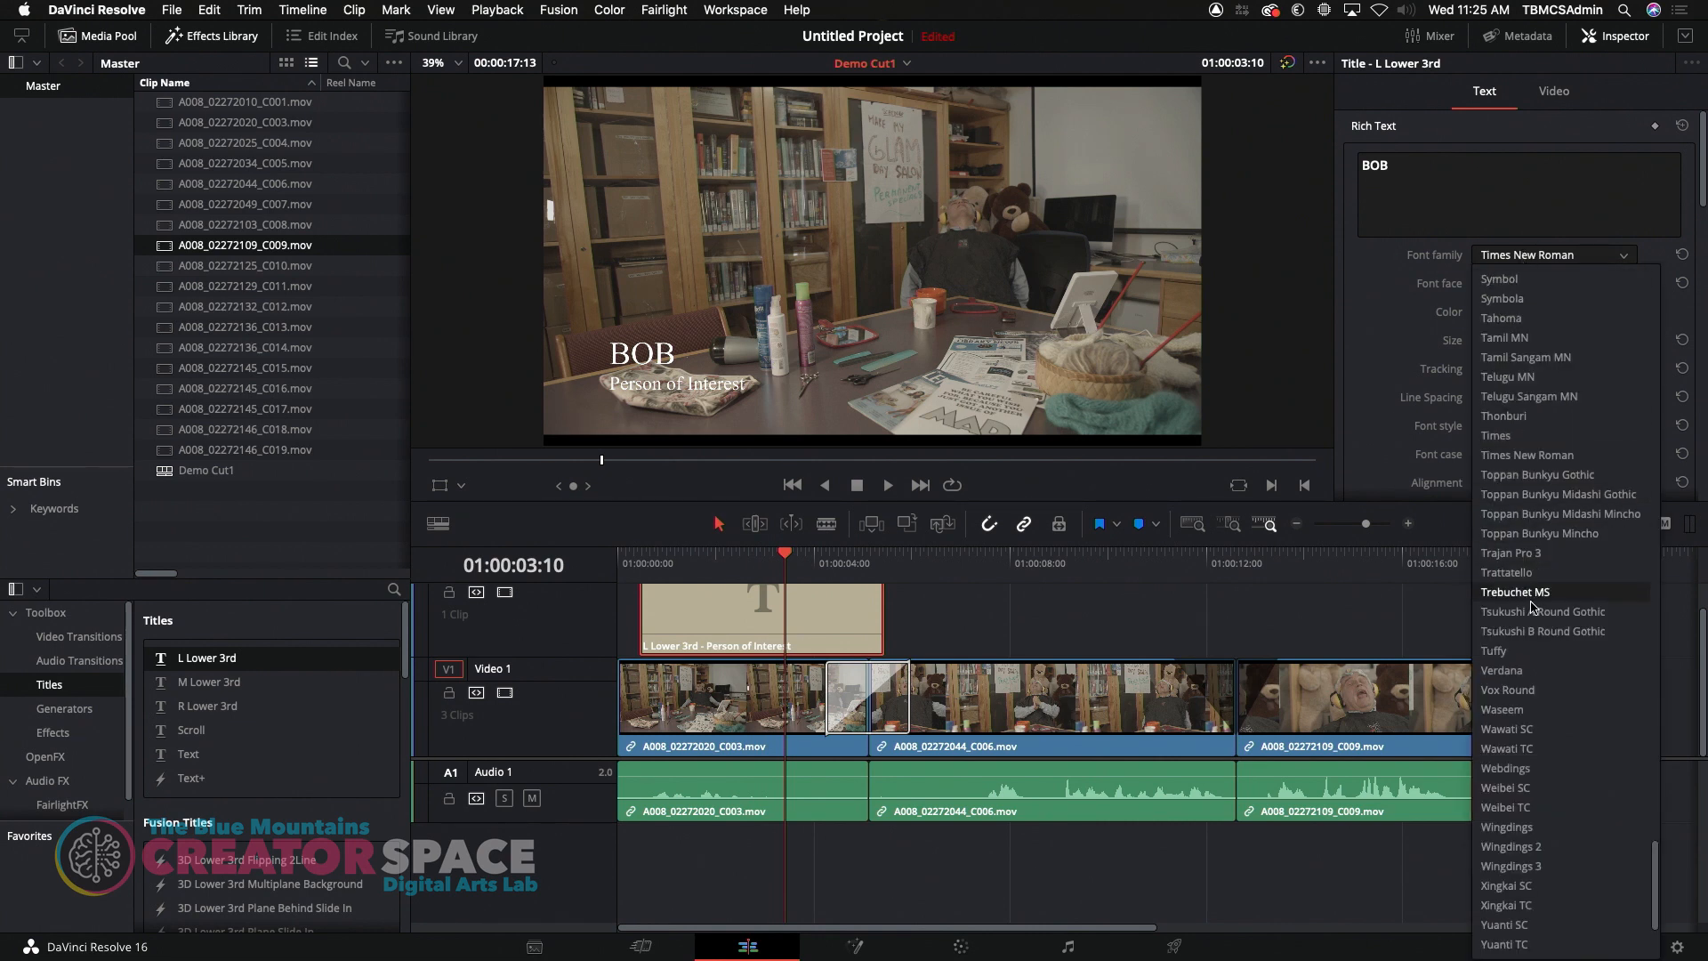
click(1503, 416)
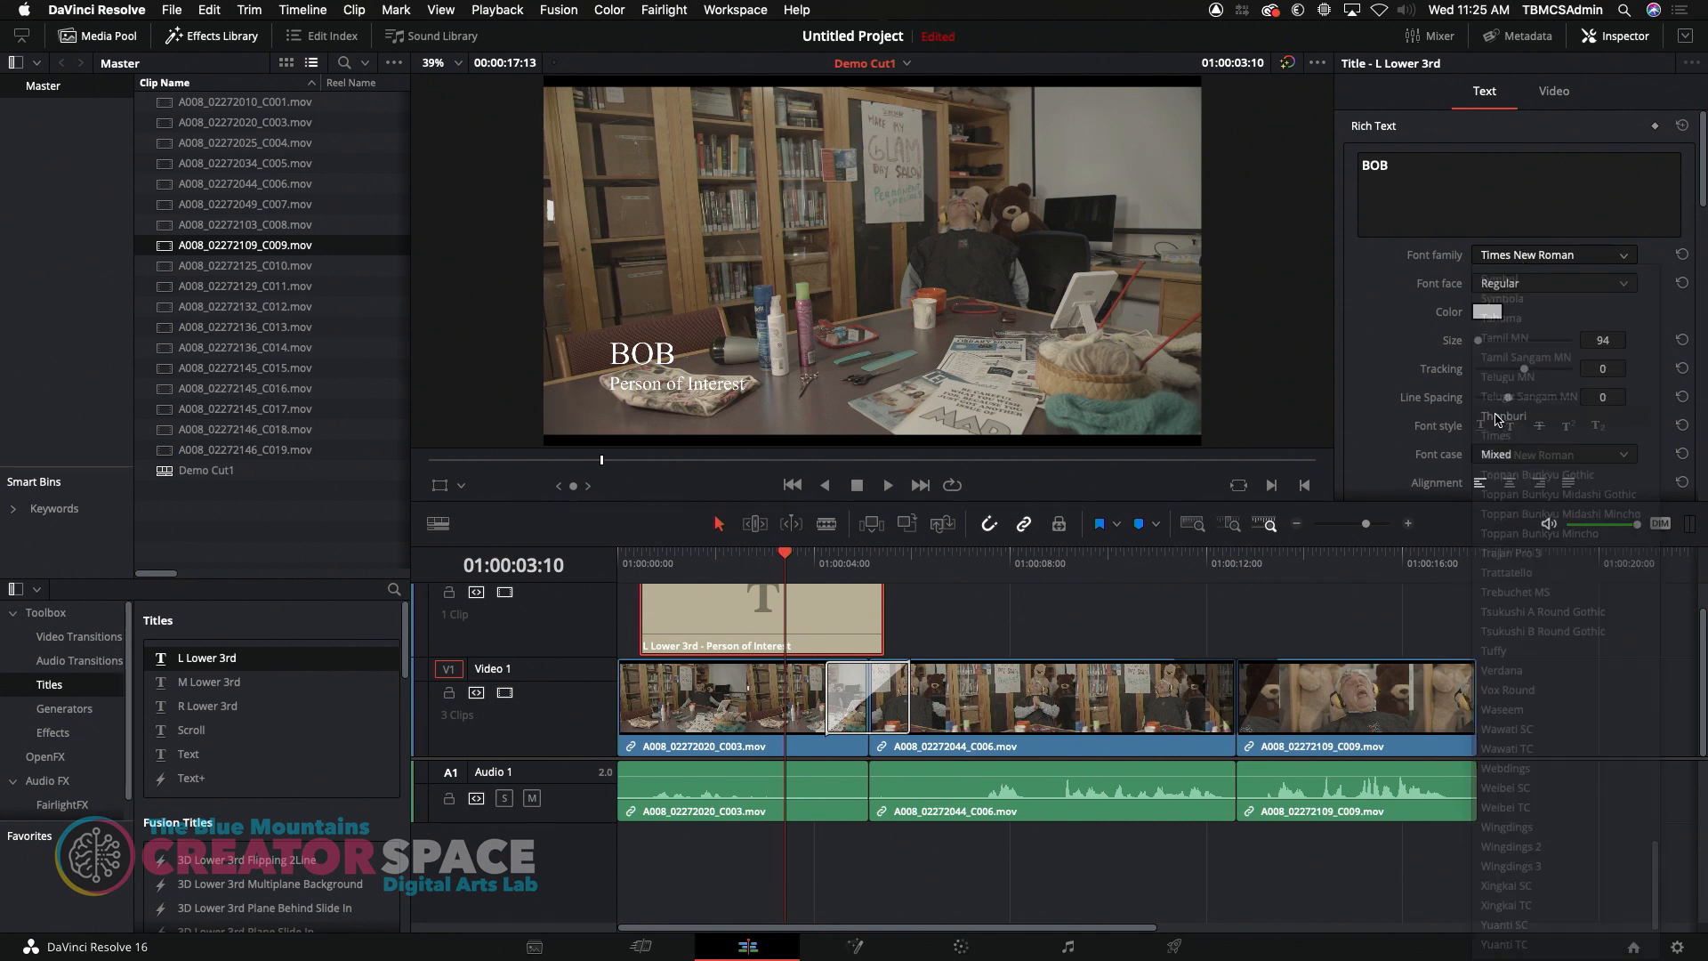
click(1538, 287)
click(1523, 348)
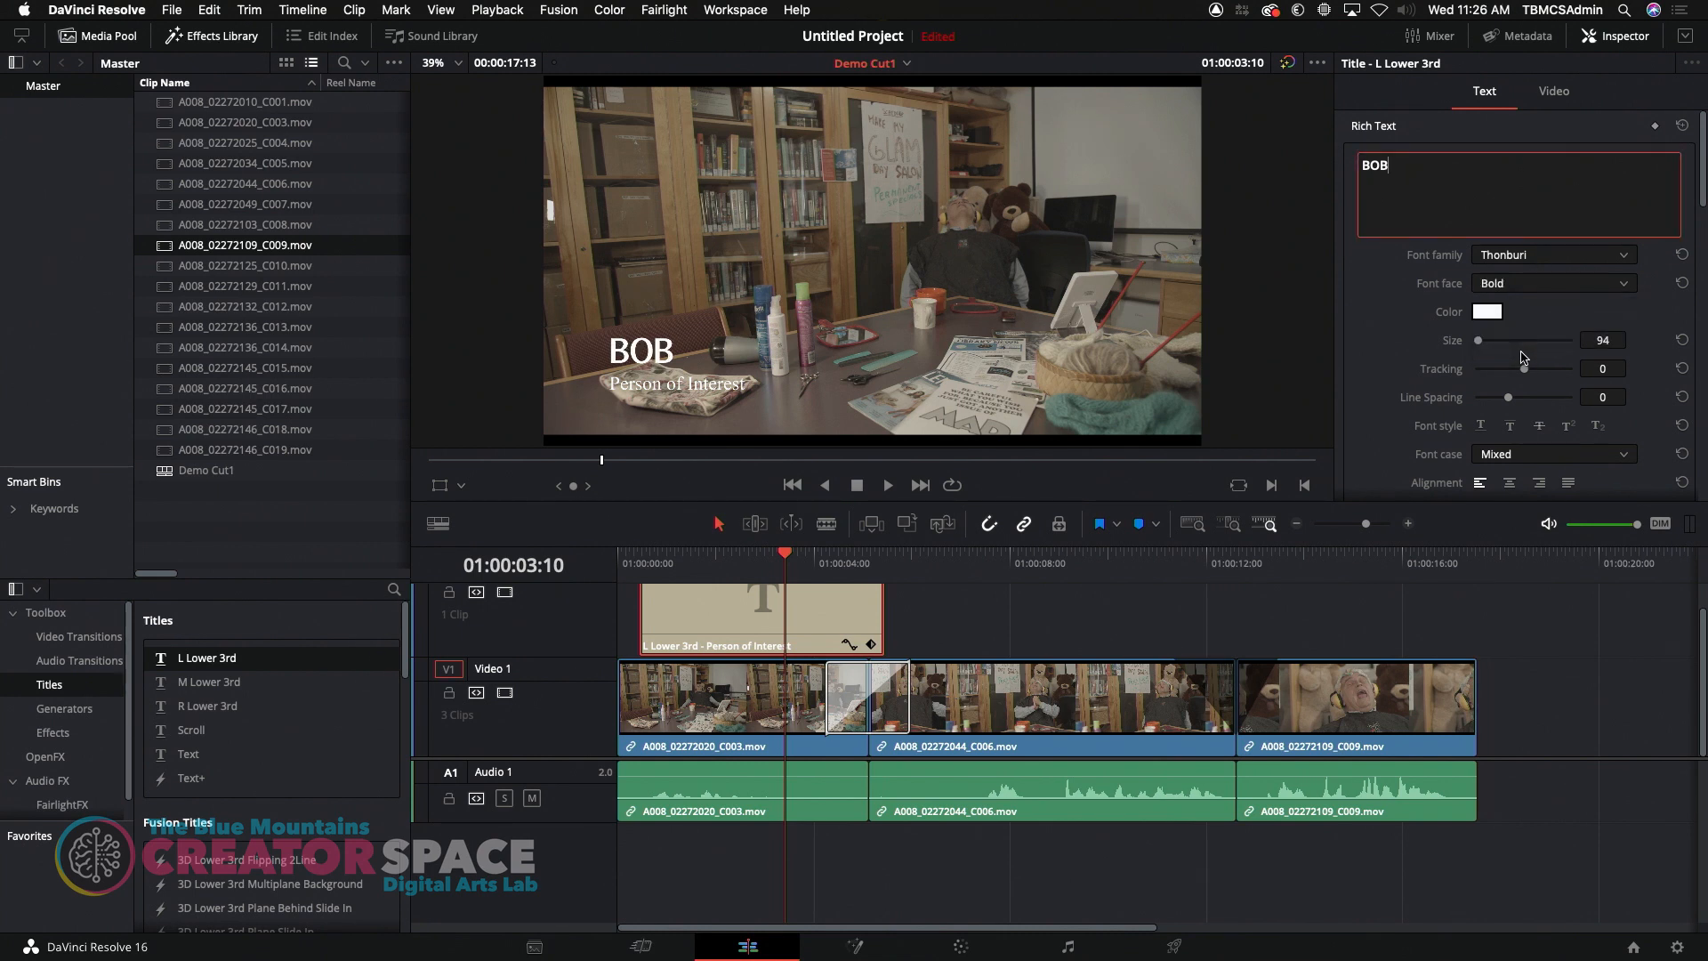
drag(1479, 345, 1482, 349)
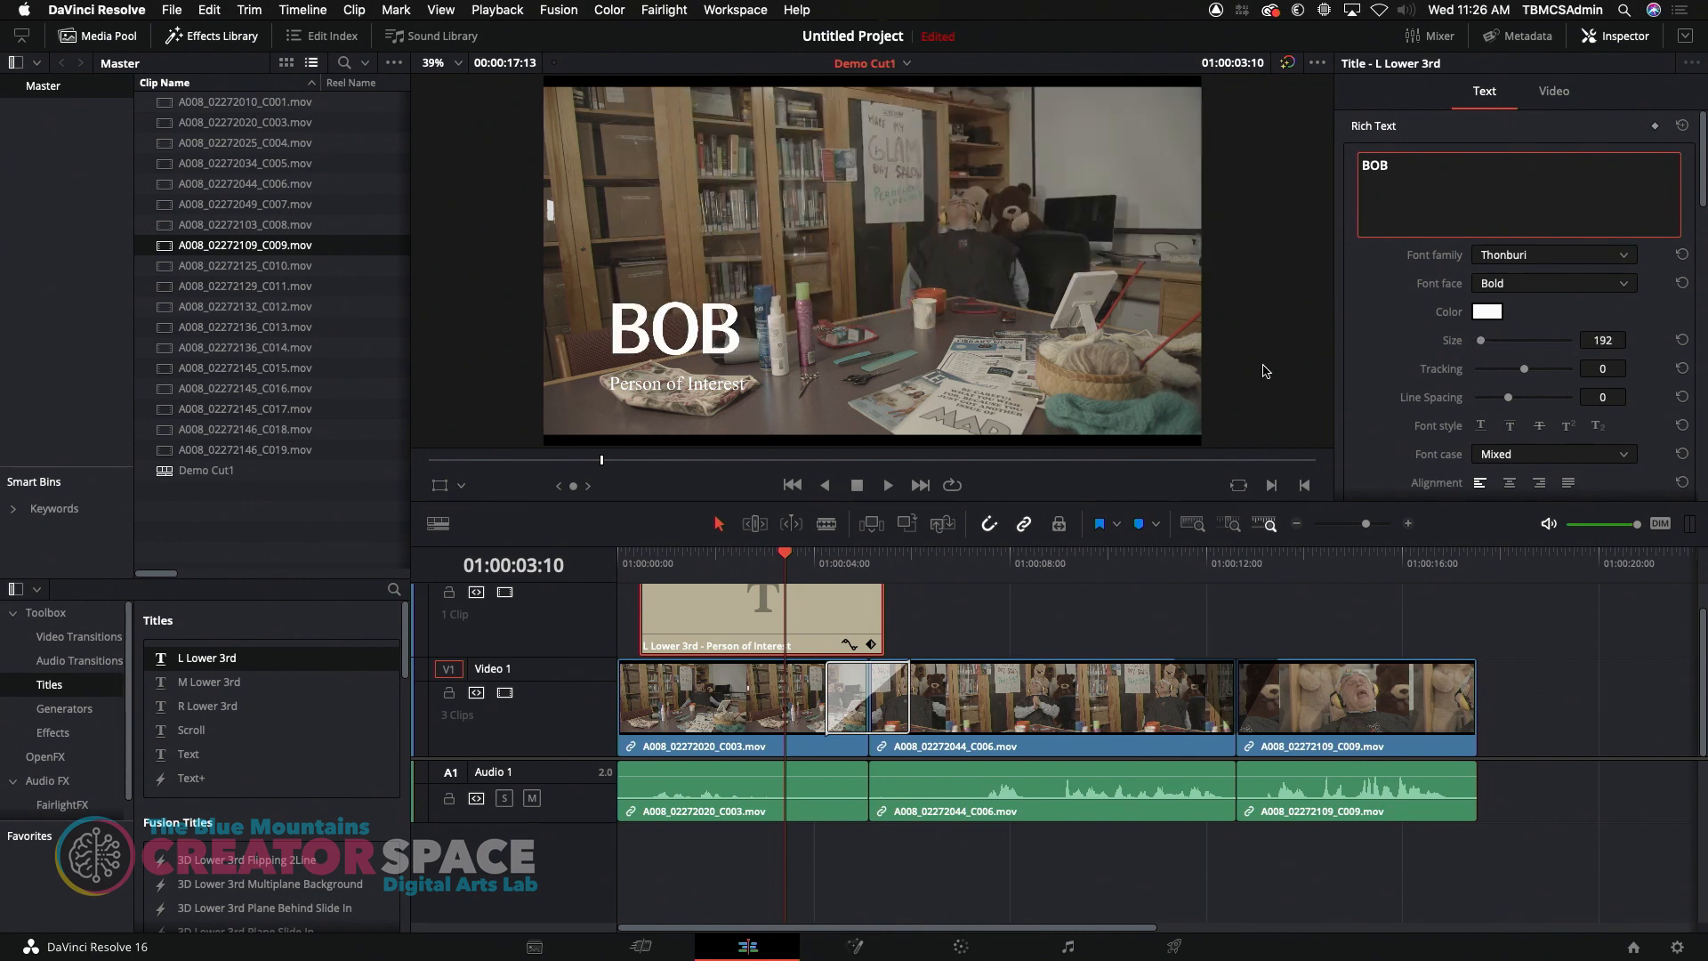
Add a short fade-in to the start of the lower-third title and play it back from 01:00:00:11
click(644, 561)
scroll(658, 614, up, 2)
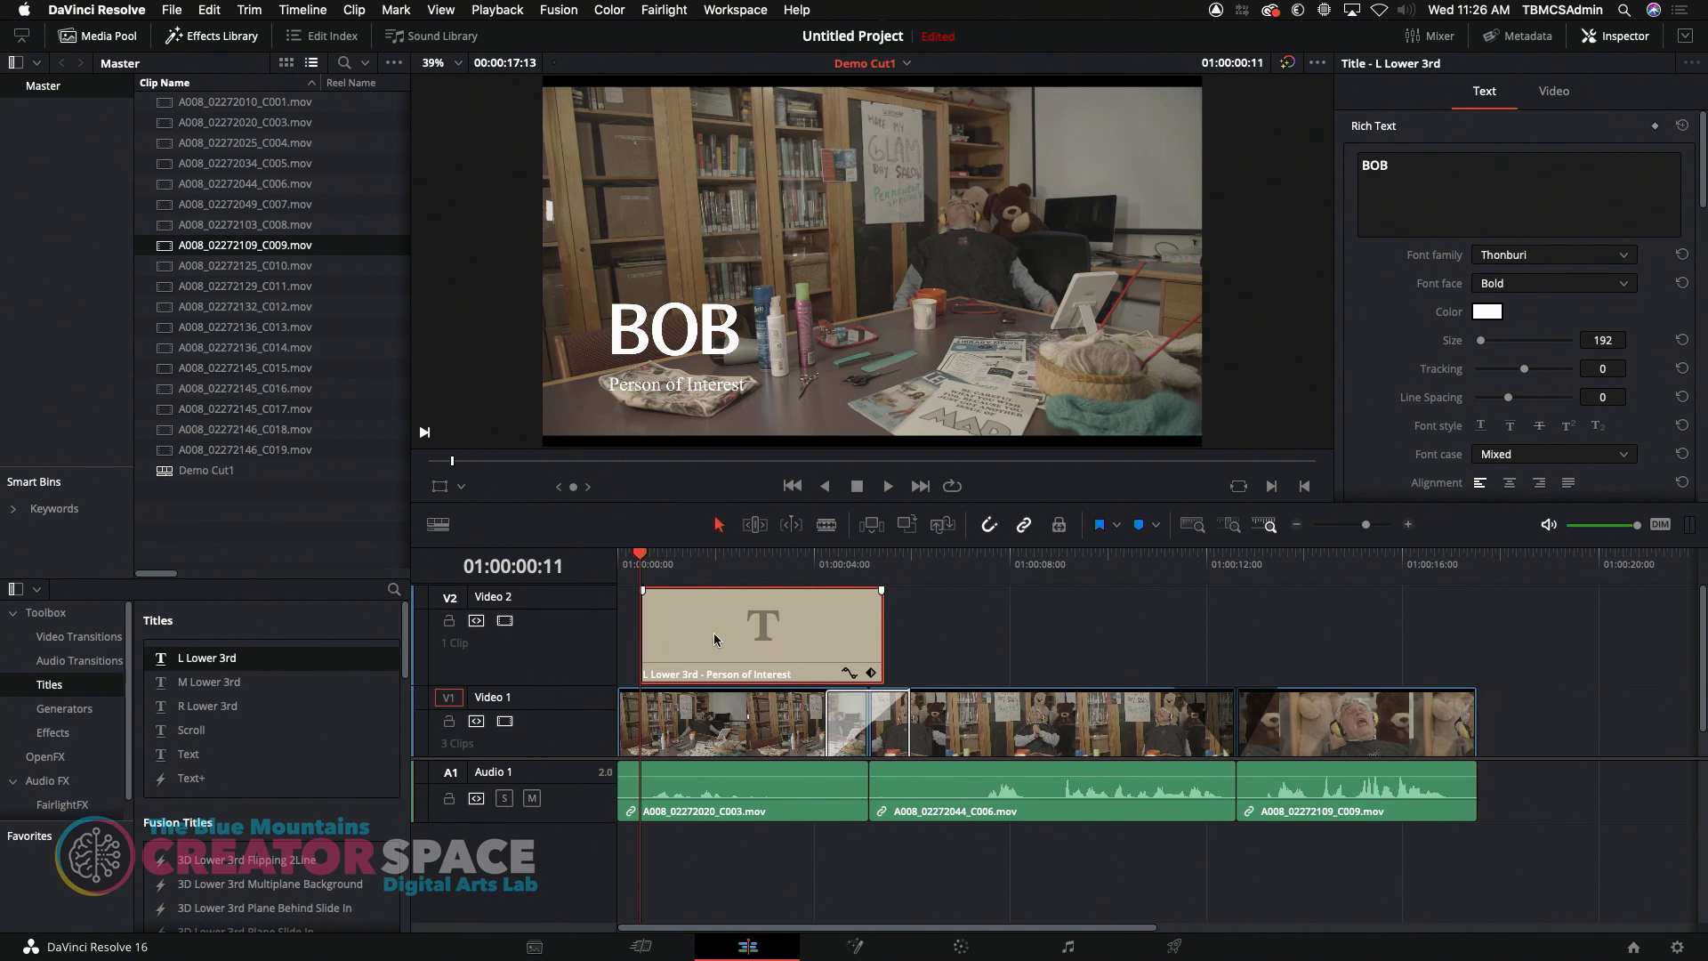
drag(643, 590, 670, 589)
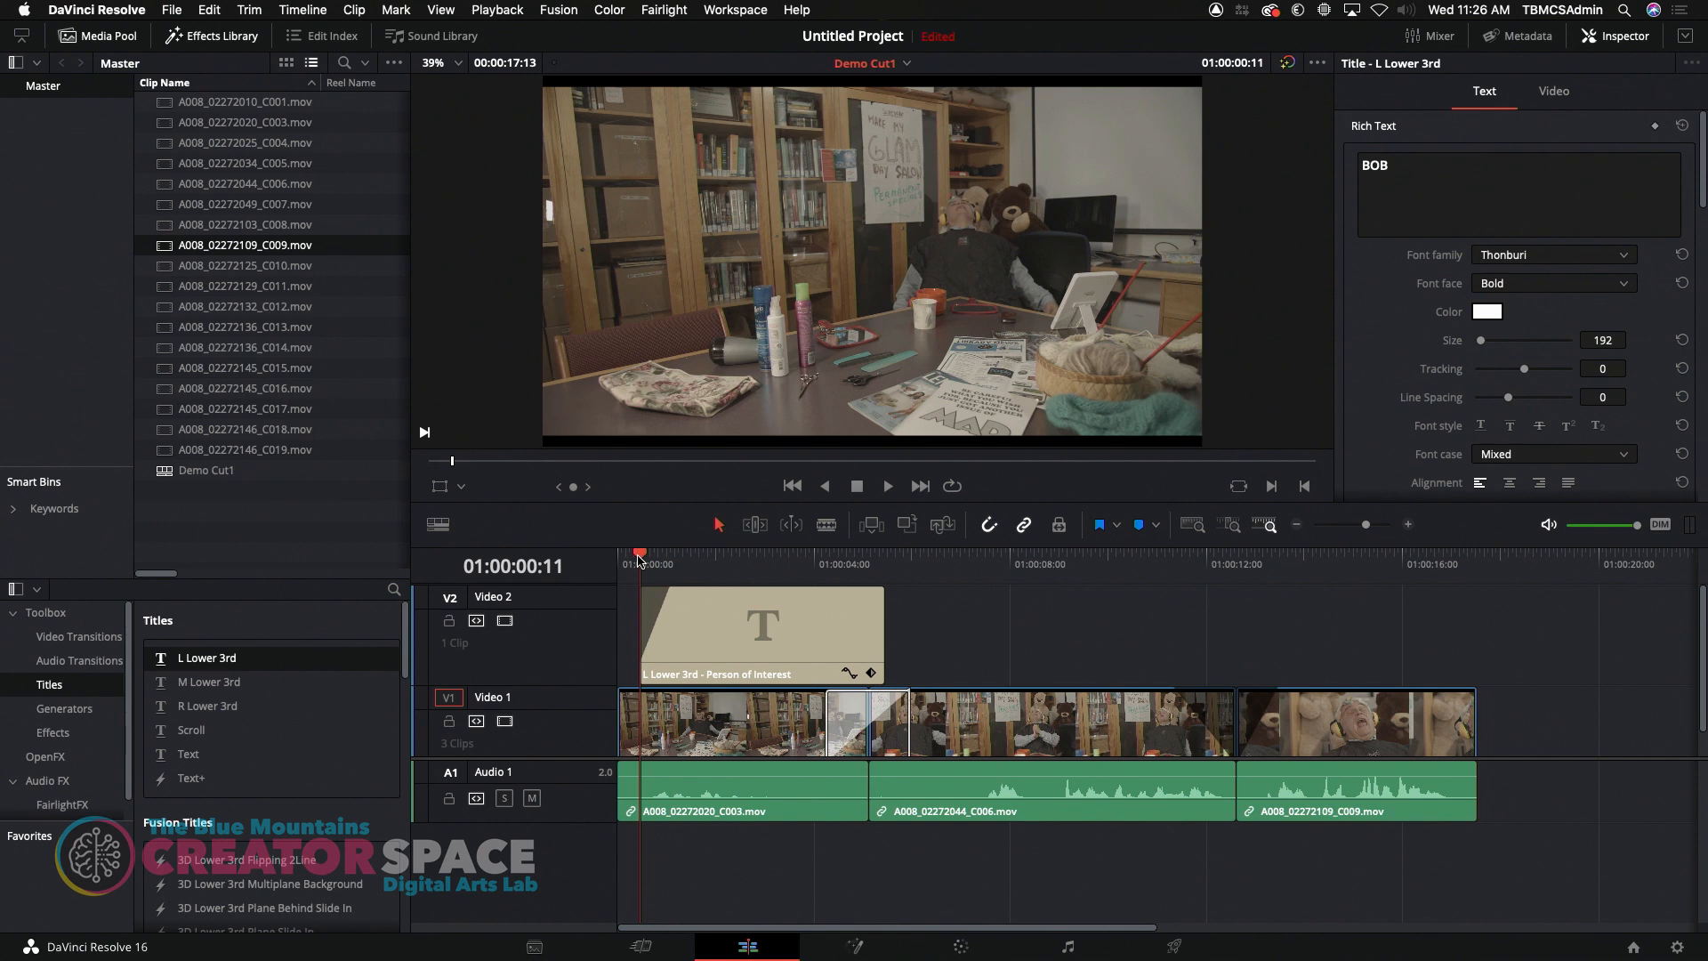
key(space)
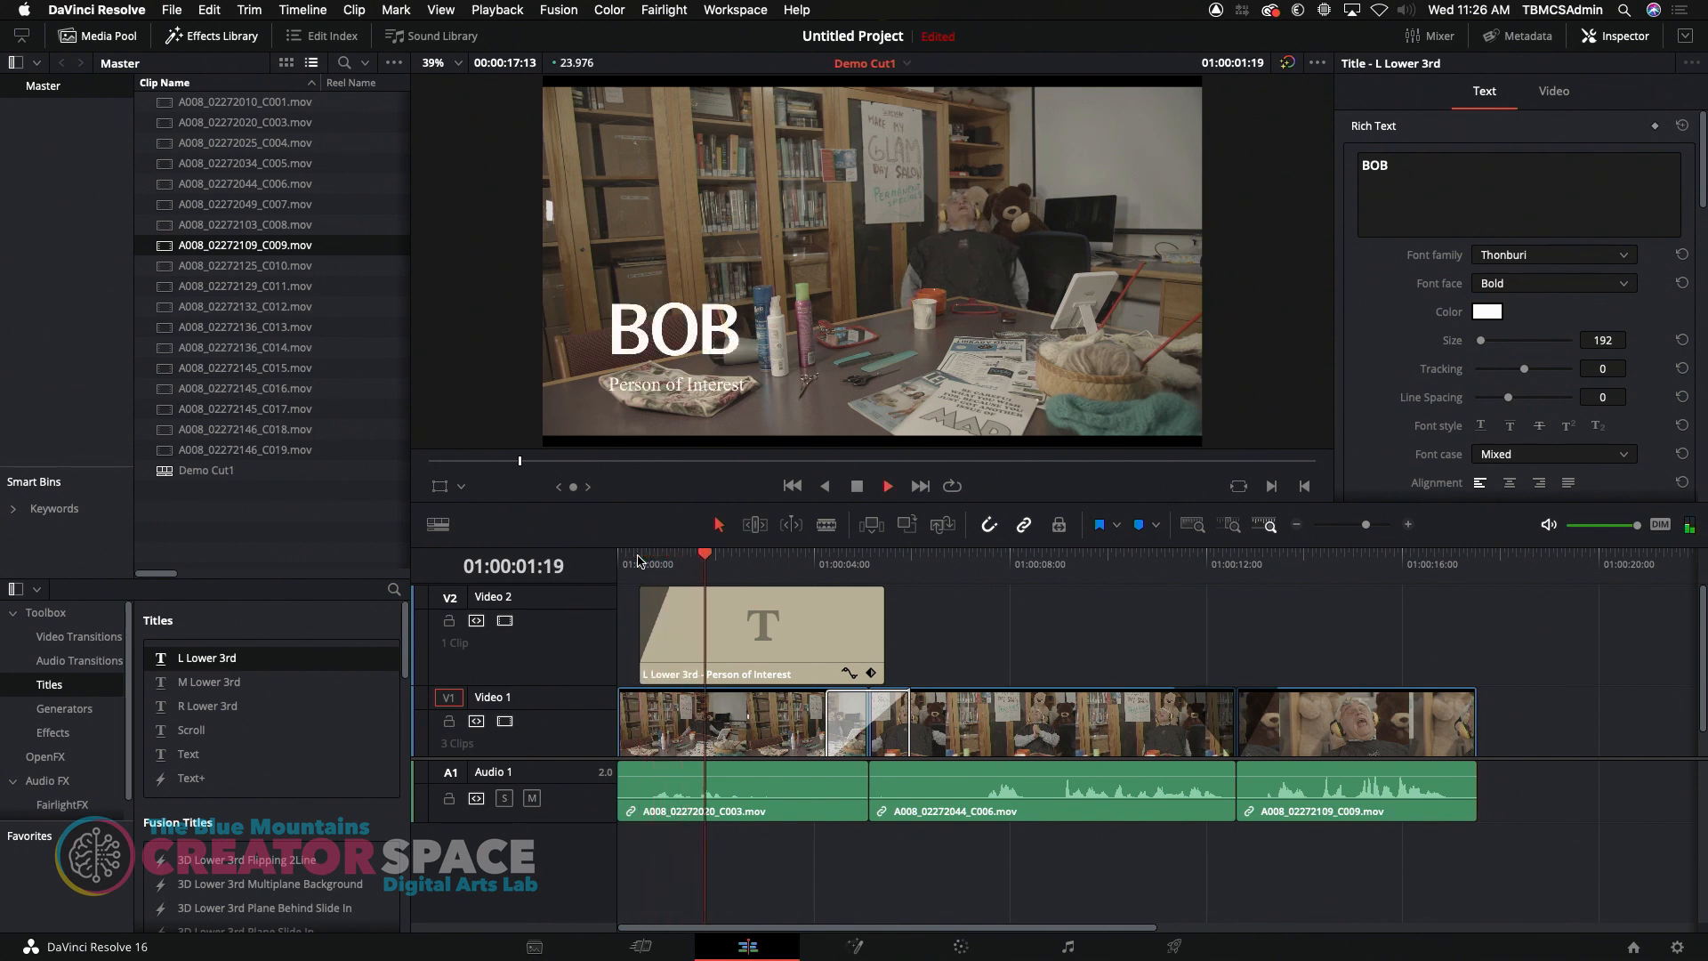
key(space)
Add a fade-out to the end of the lower-third title, about twice as long as its fade-in, and play through it
drag(881, 590, 826, 590)
key(space)
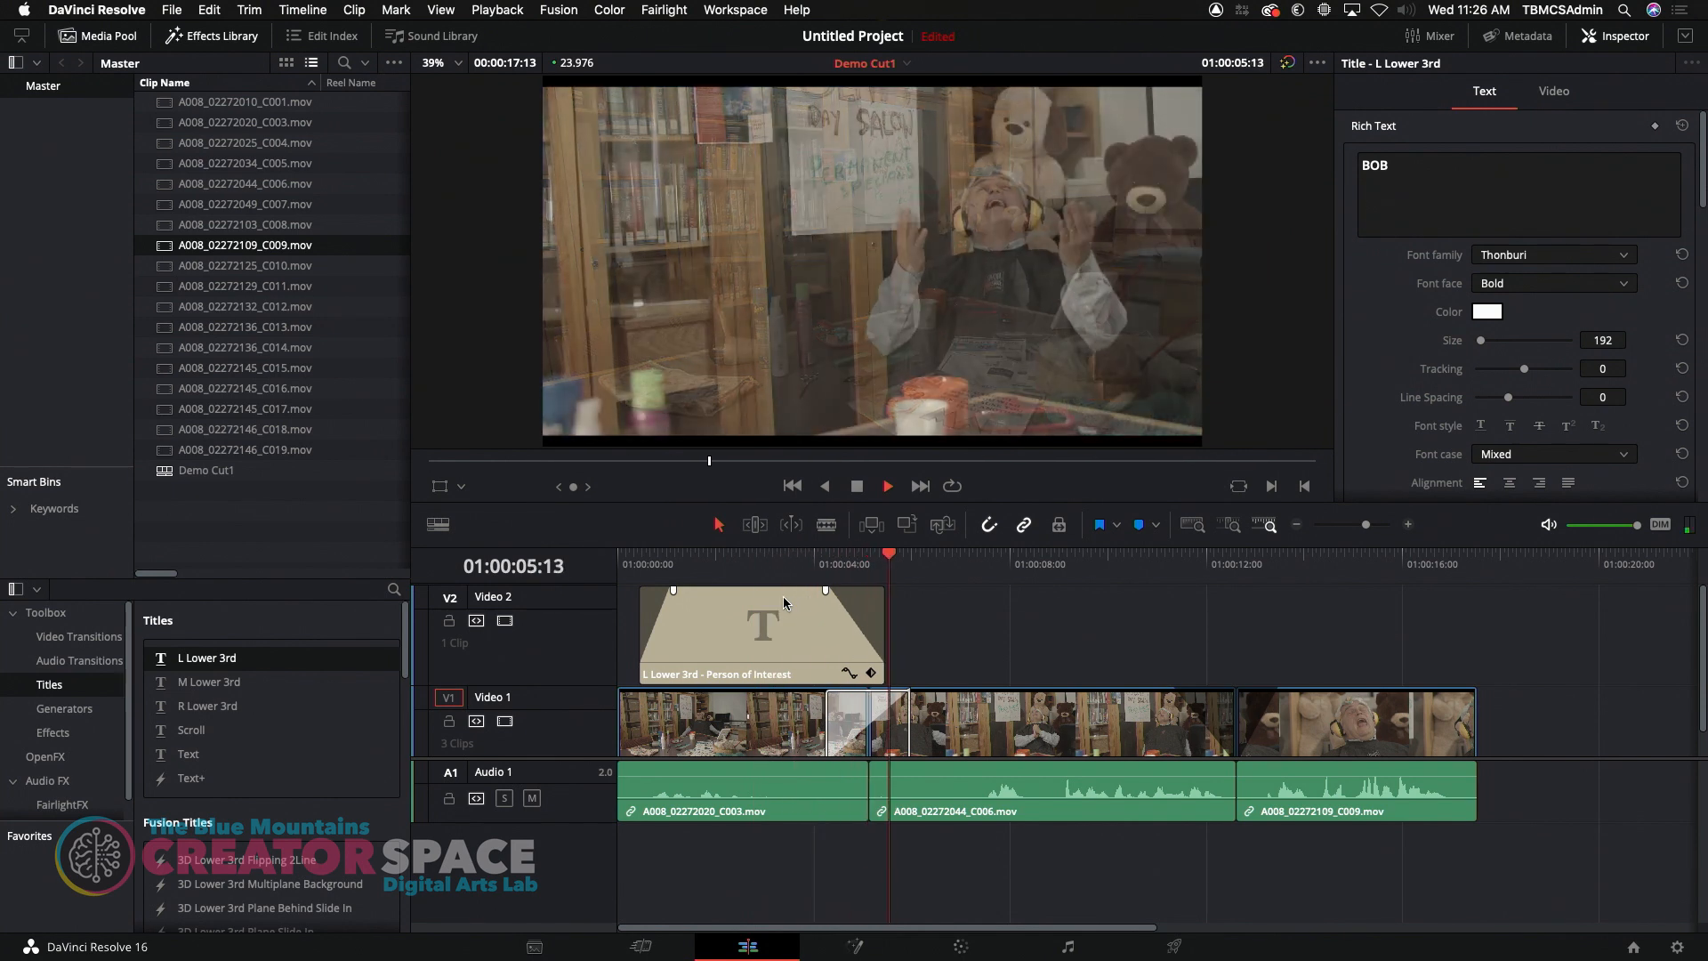
key(space)
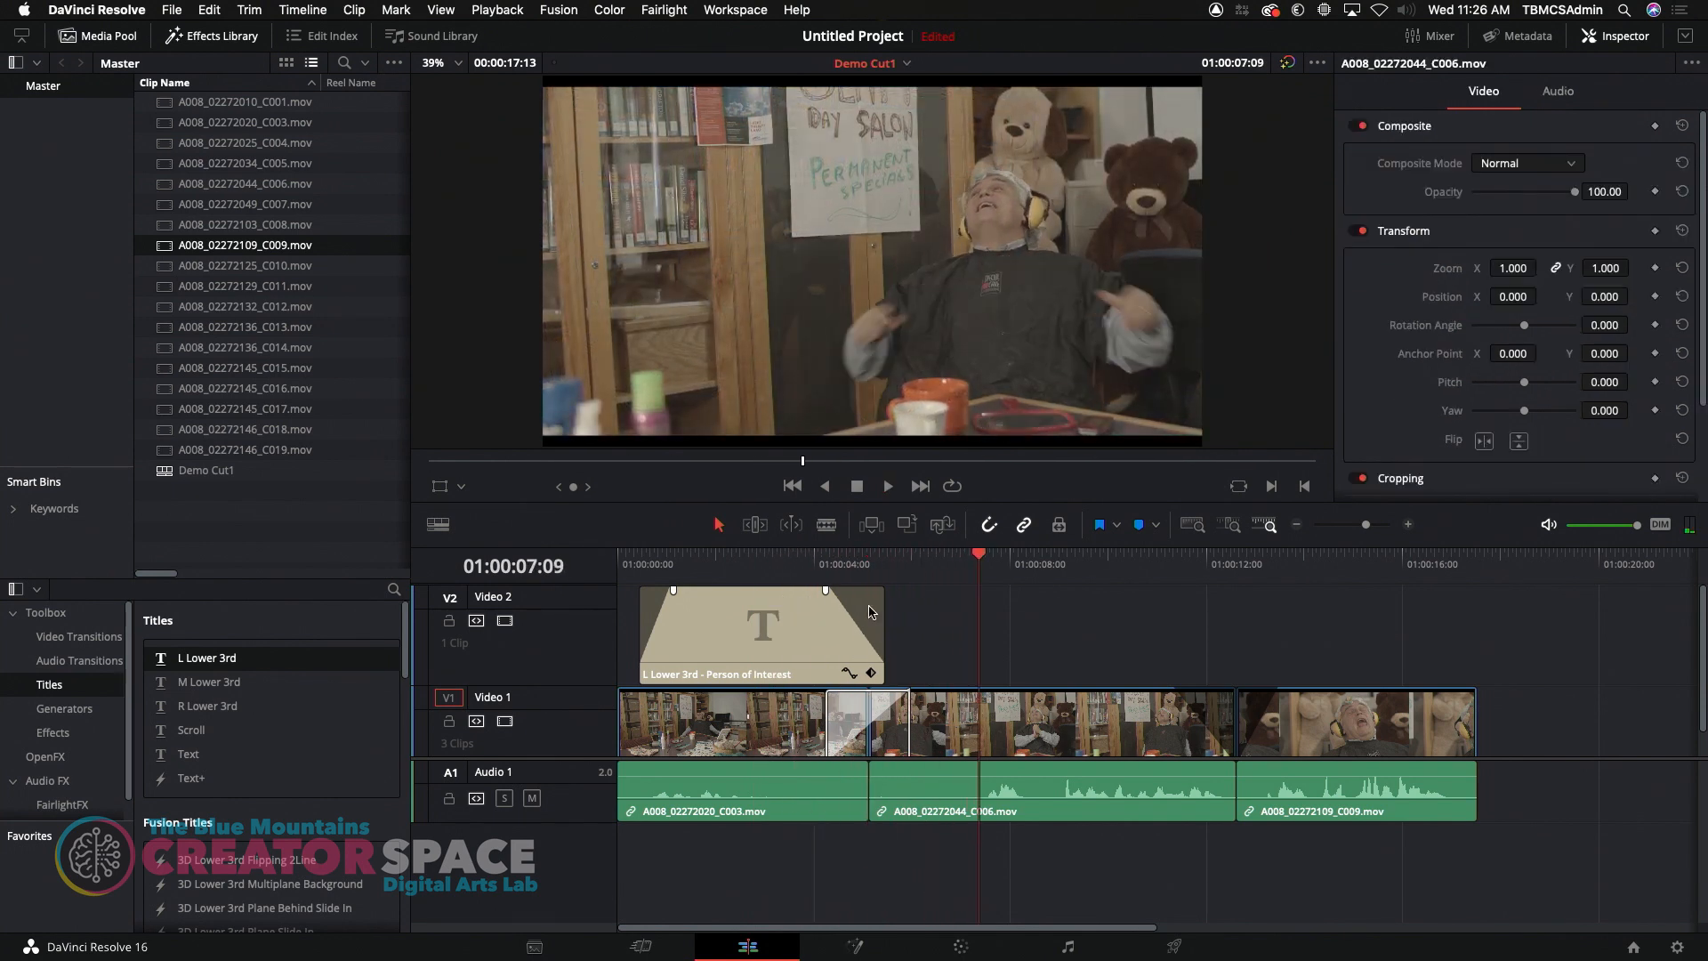
Play part of the lower-third title and shift the whole title slightly earlier on Video 2
click(753, 641)
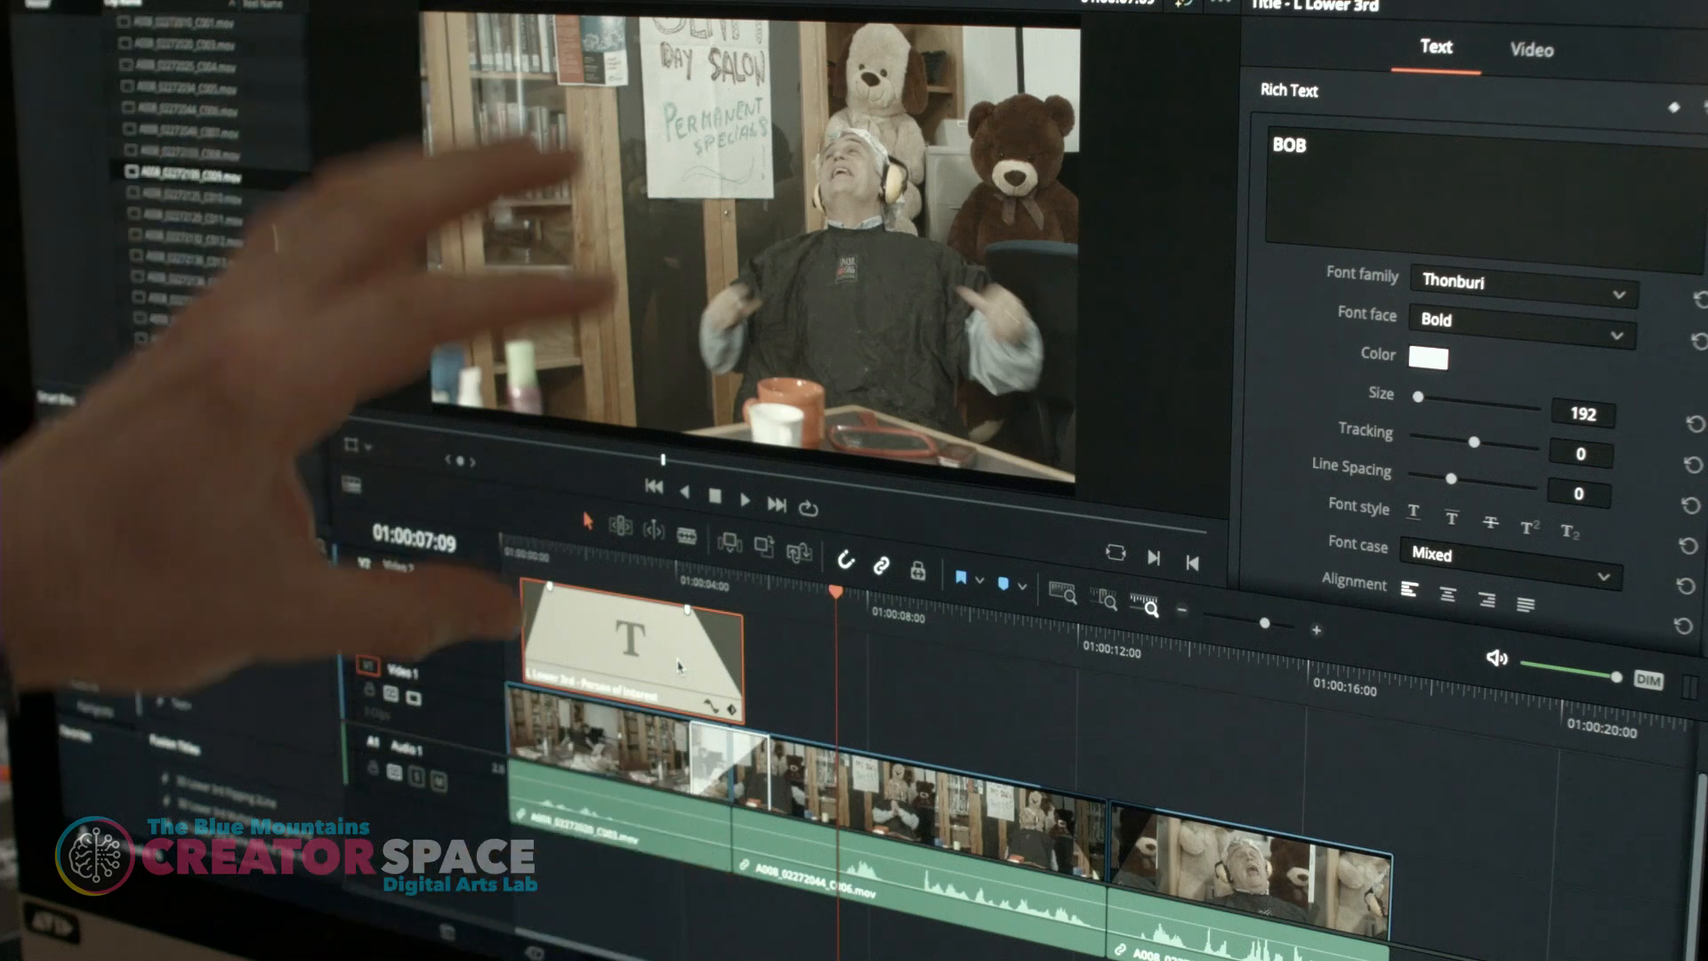
click(595, 561)
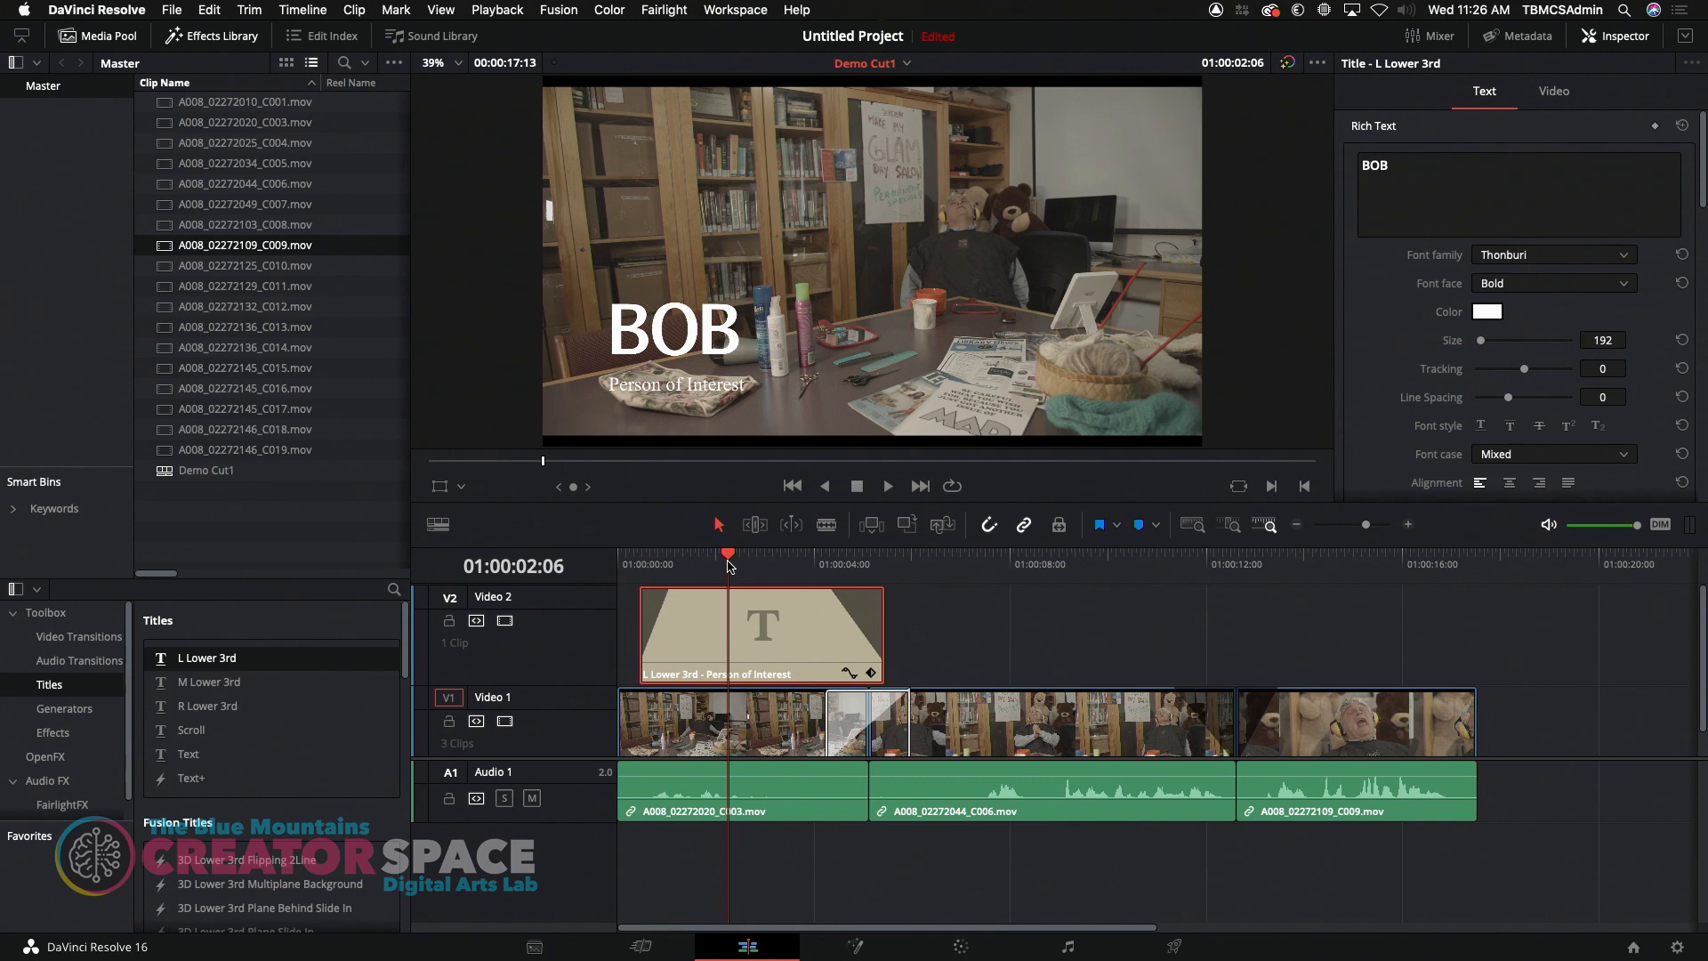
drag(751, 574, 775, 561)
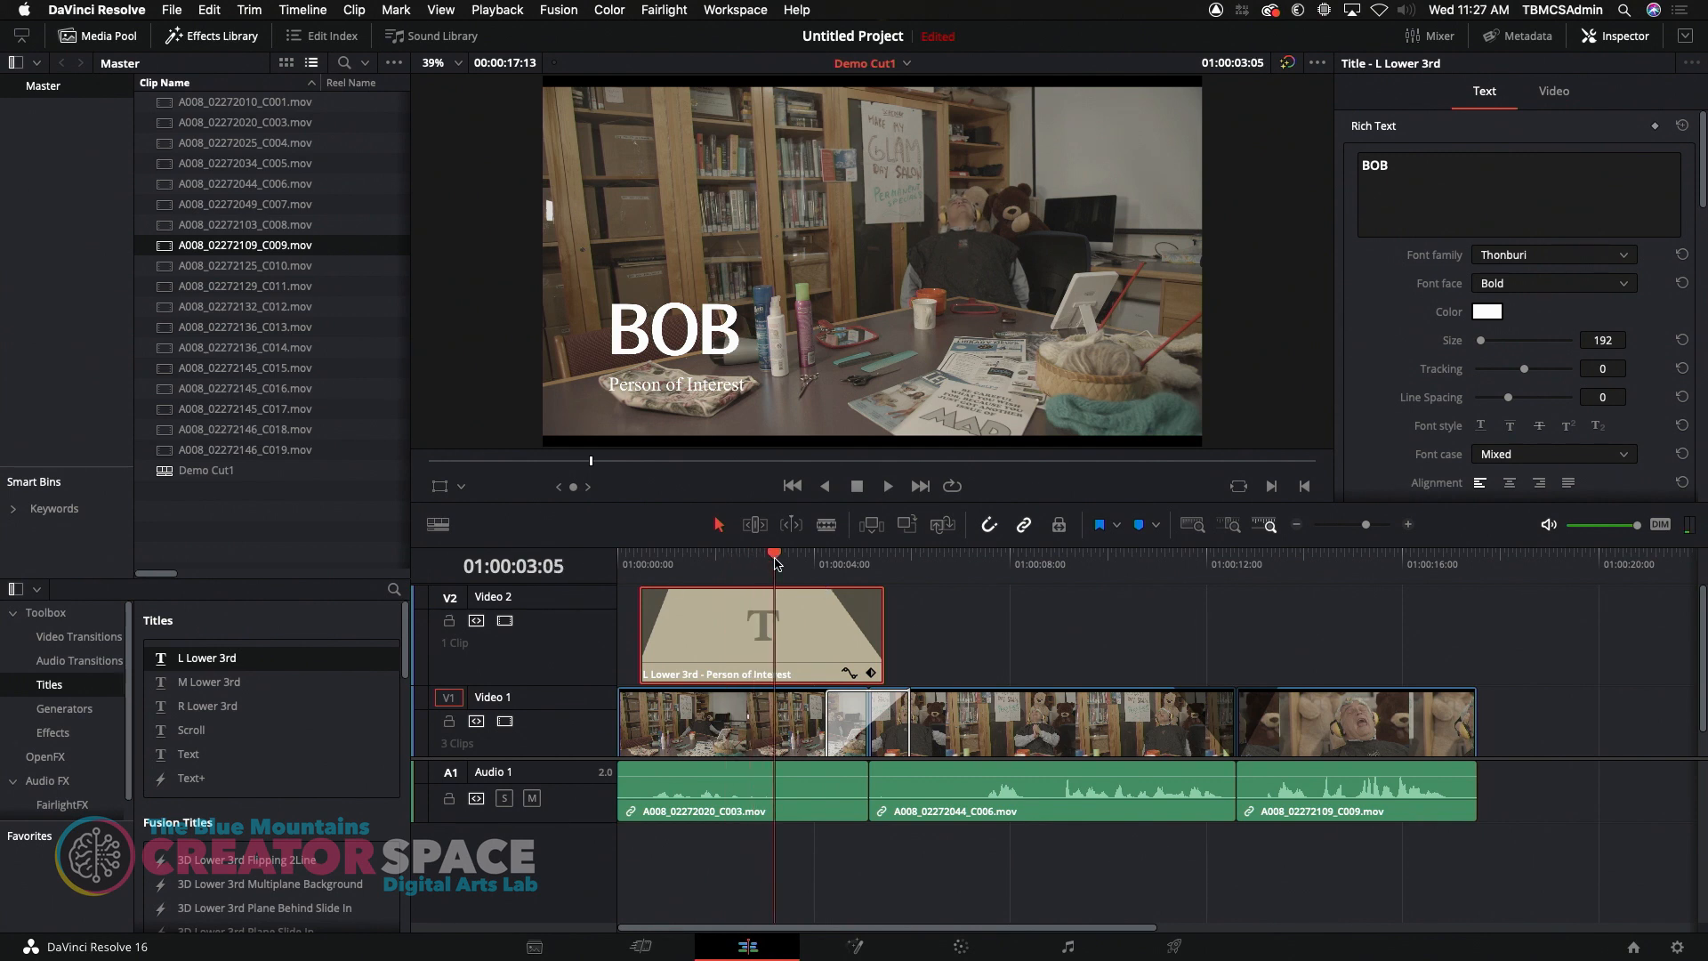
key(space)
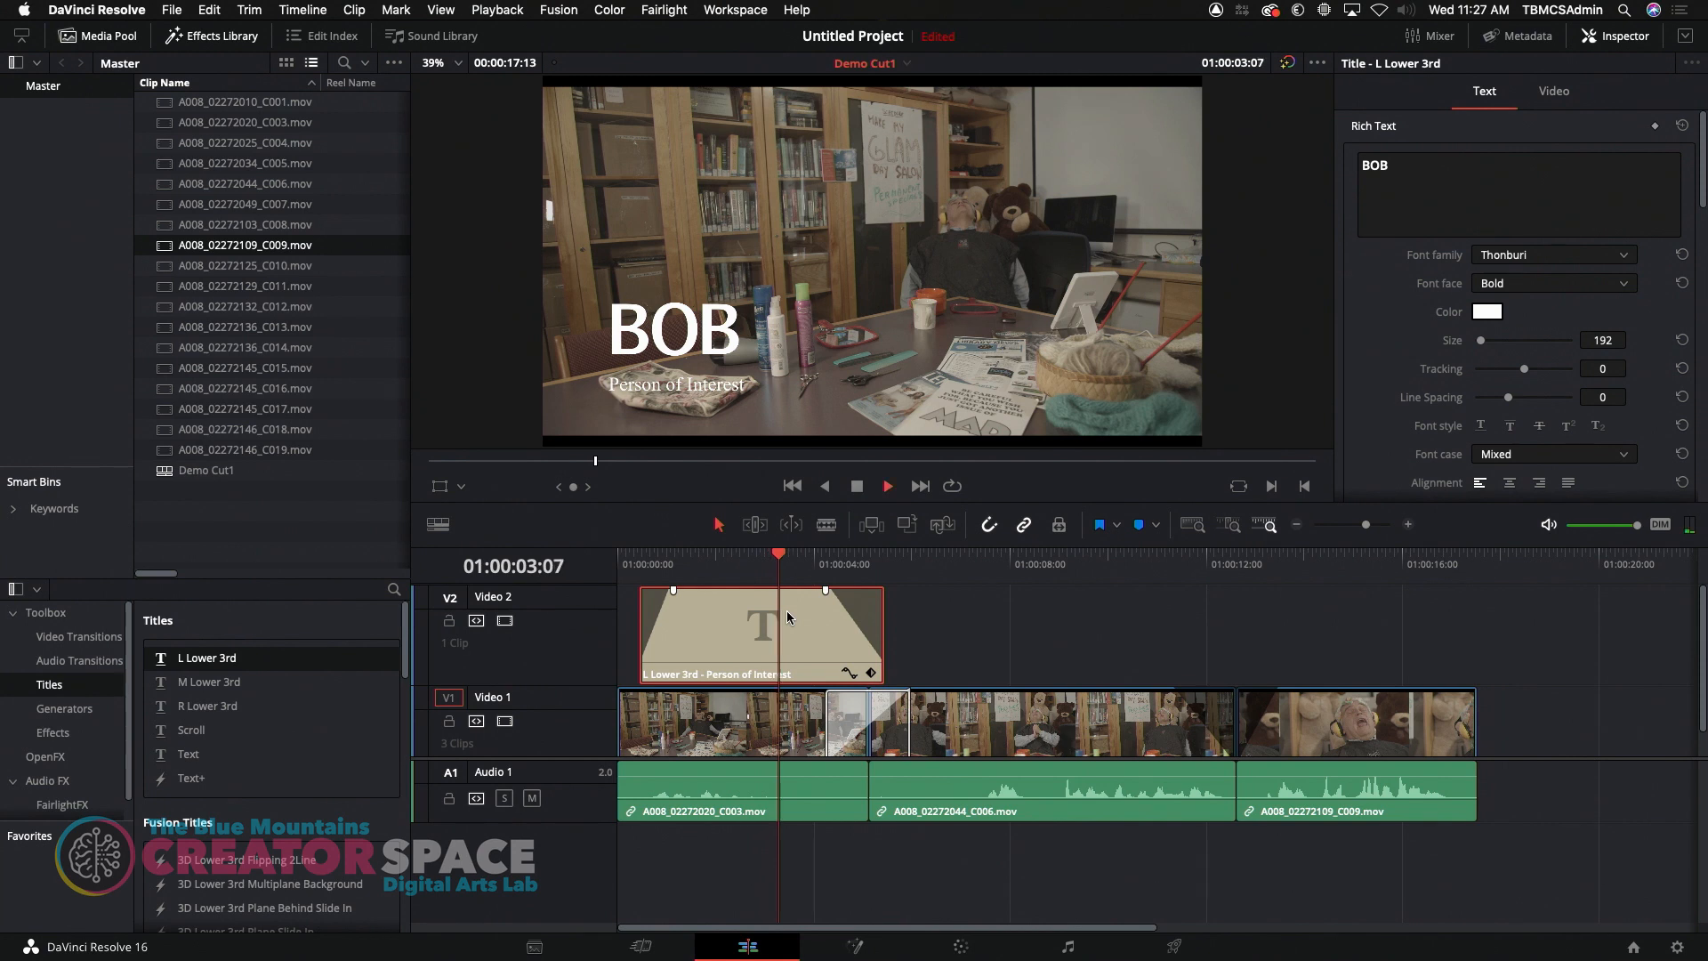
key(space)
drag(787, 617, 819, 632)
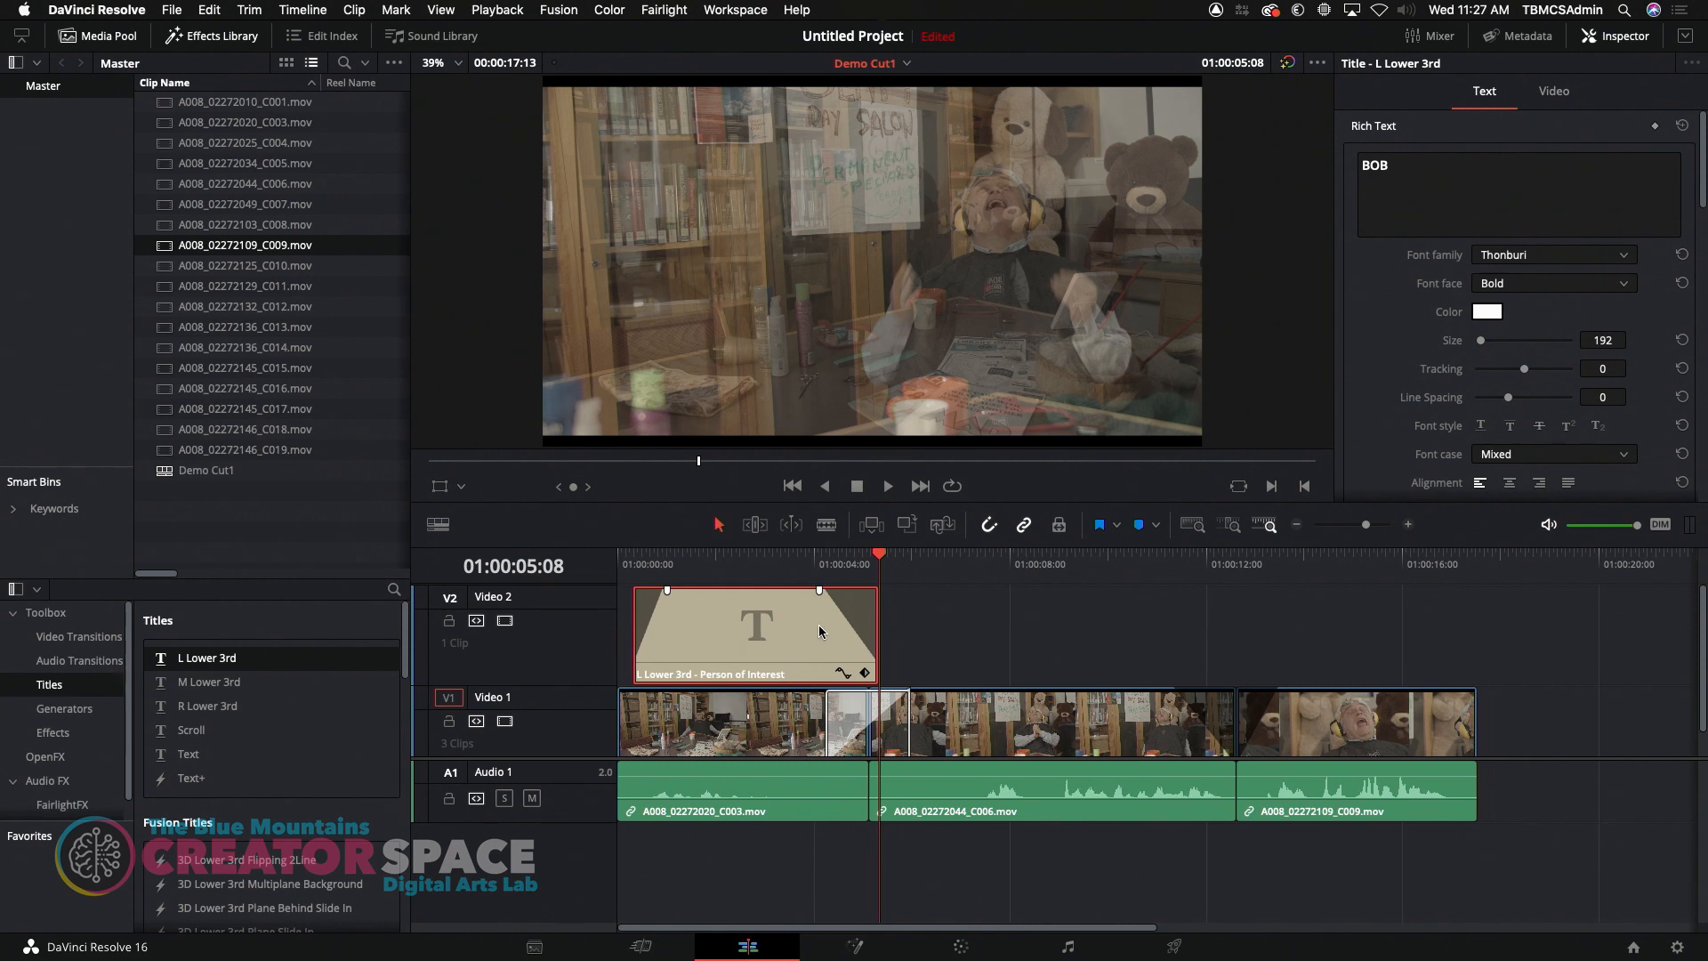
Trim the title's end to just before the cut between the first two clips and play on from 01:00:03:12
click(877, 628)
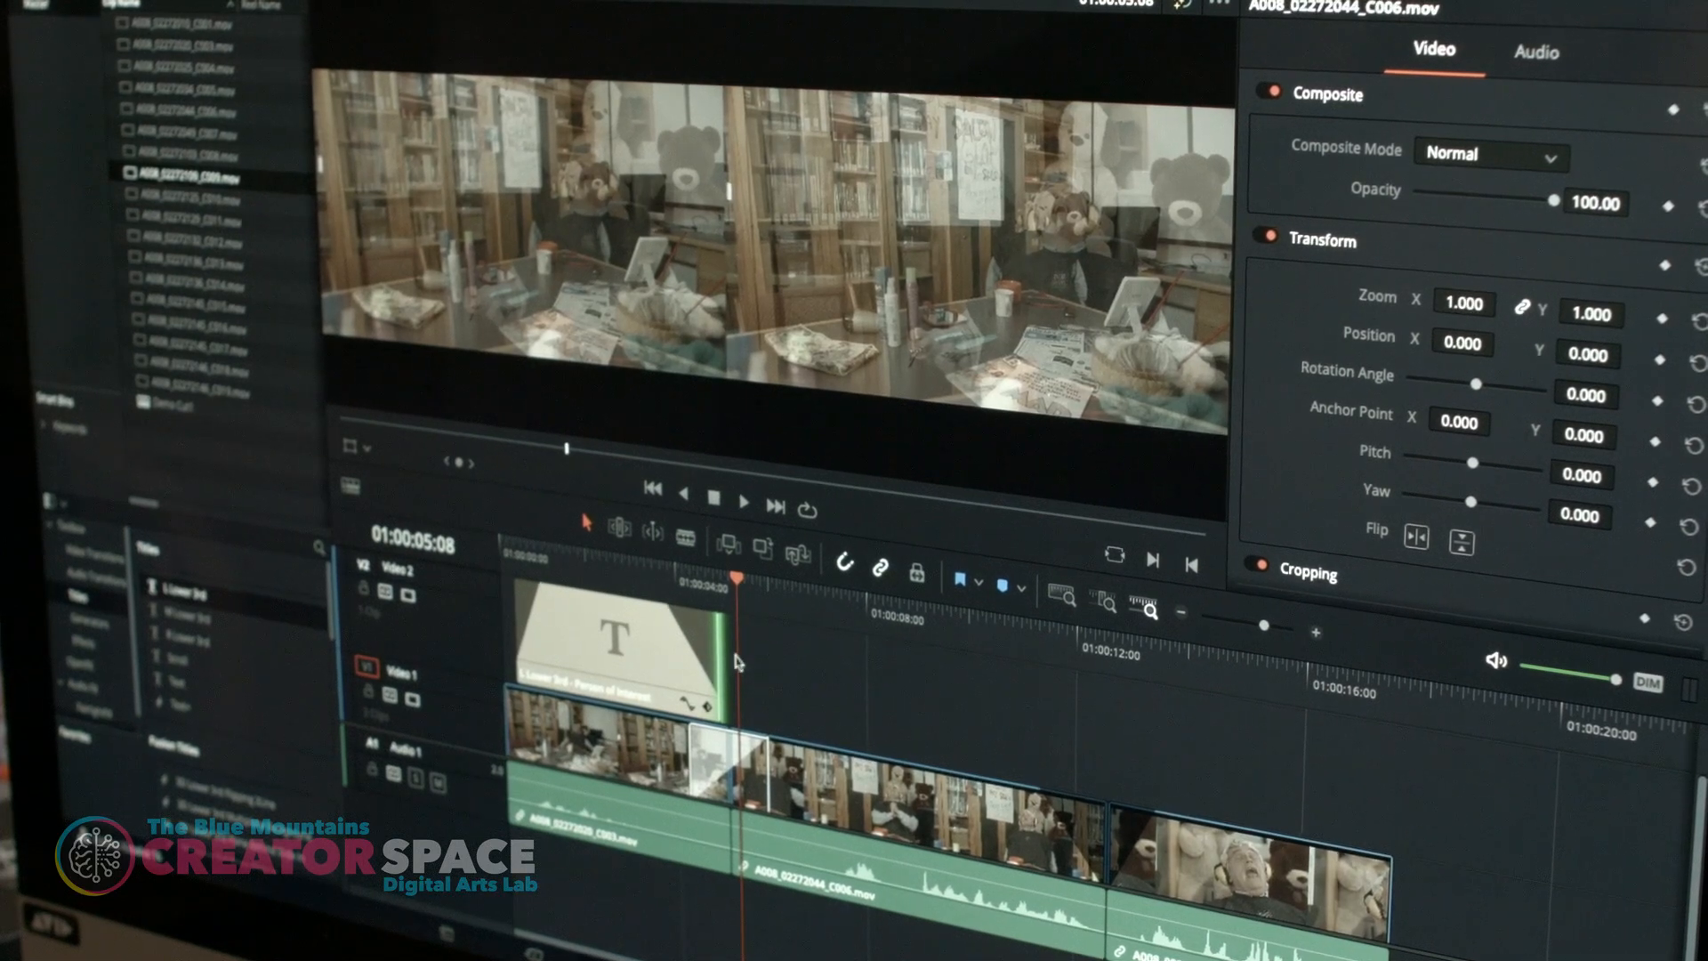
click(654, 579)
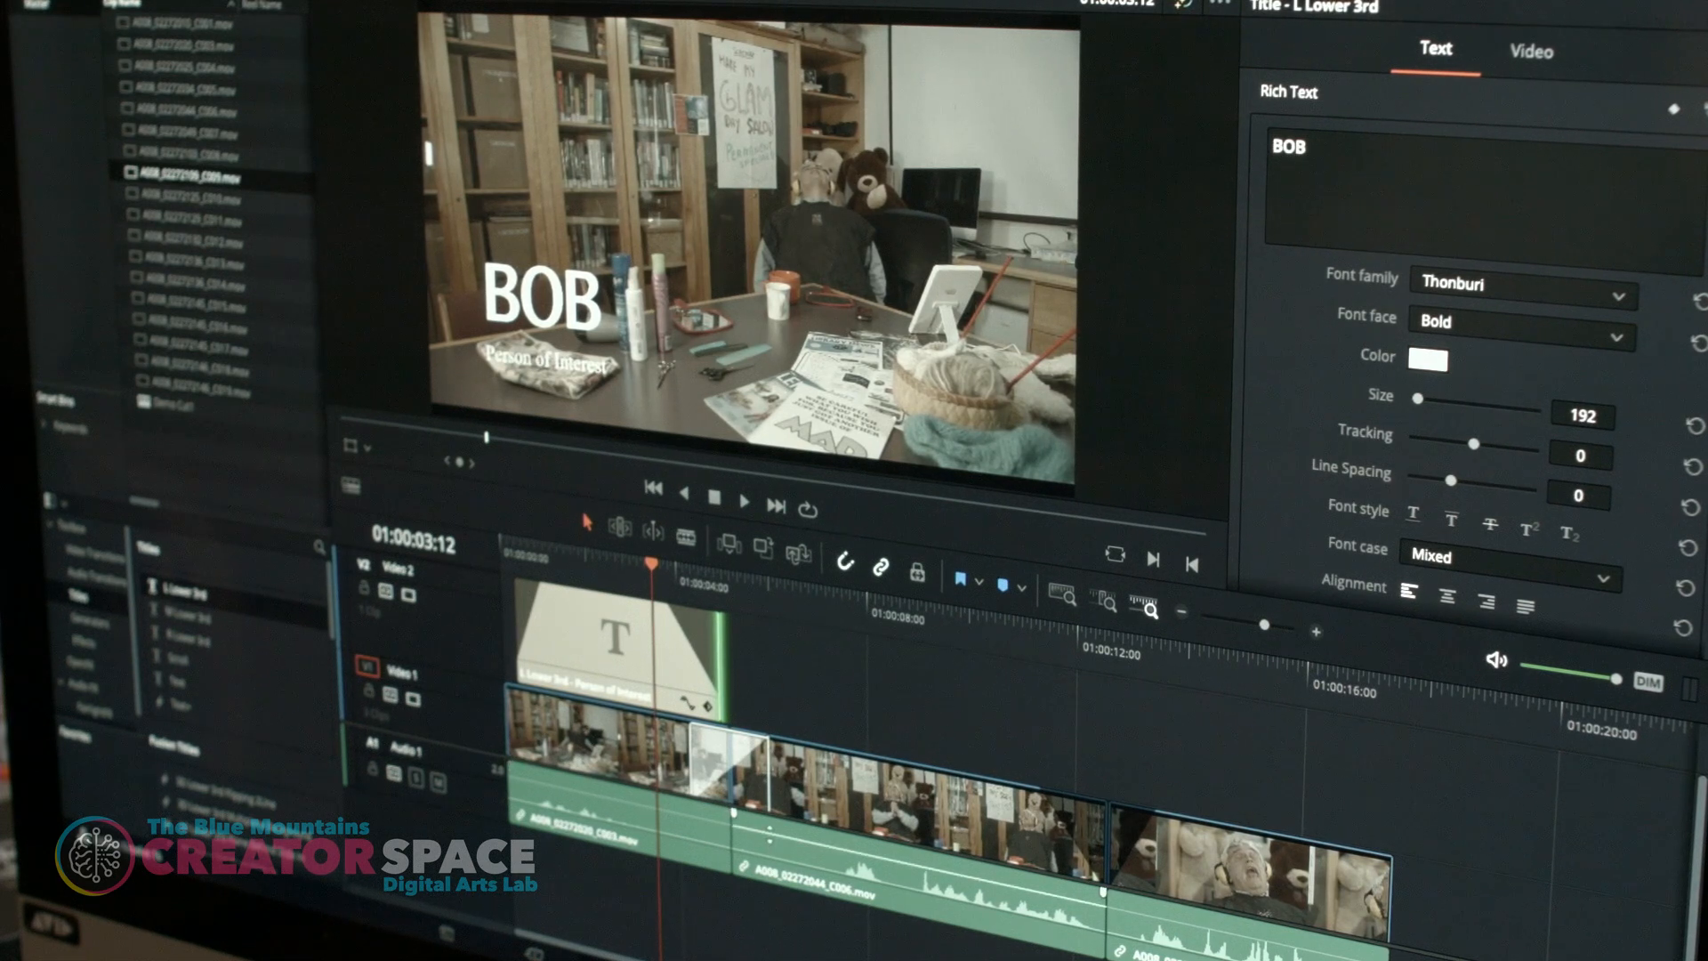
key(space)
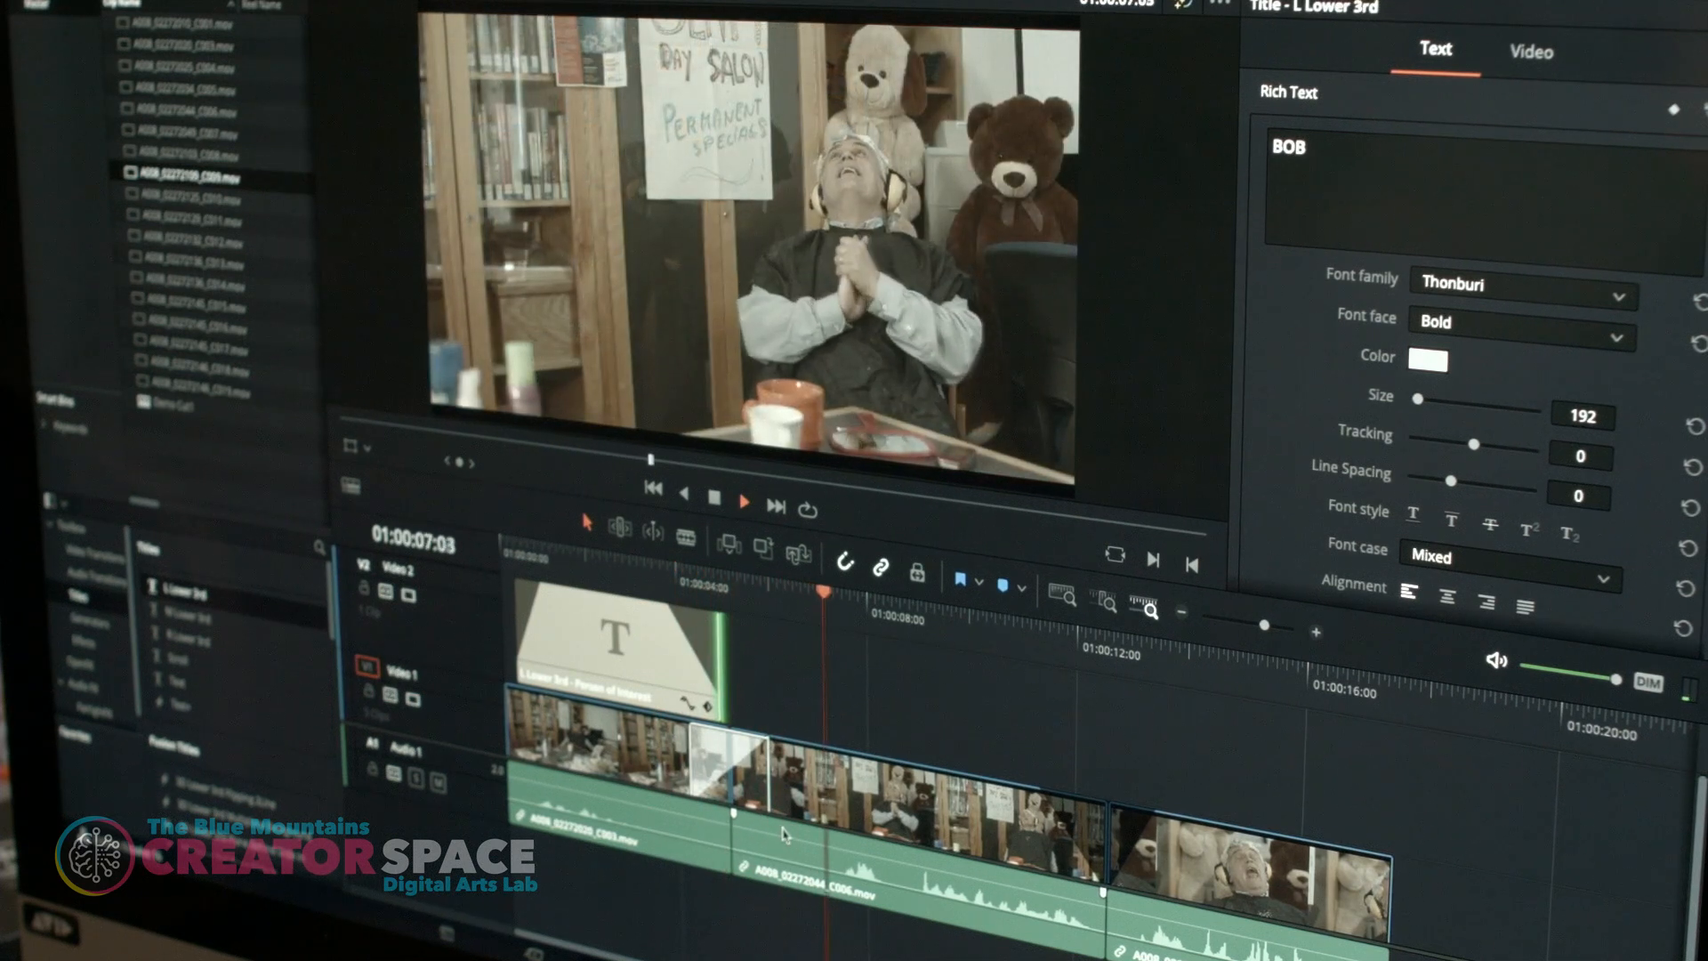
key(space)
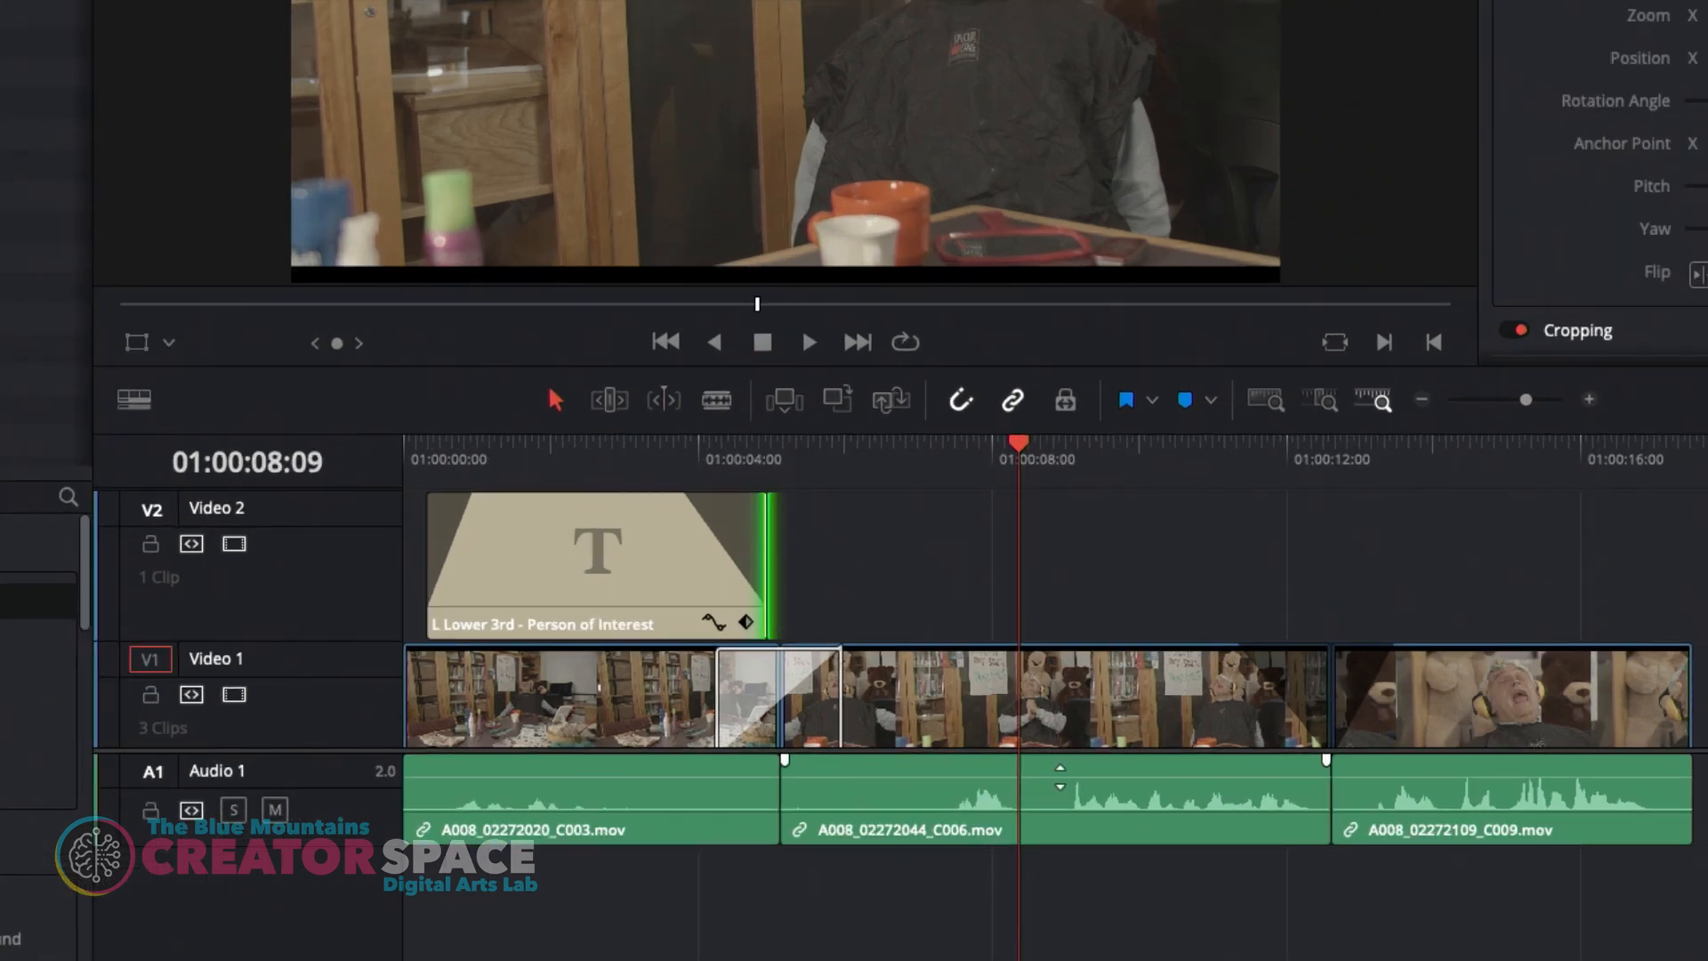
Raise the audio volume of A008_02272044_C006.mov to 3.49 dB on the timeline and play the clip
drag(1060, 777, 1059, 773)
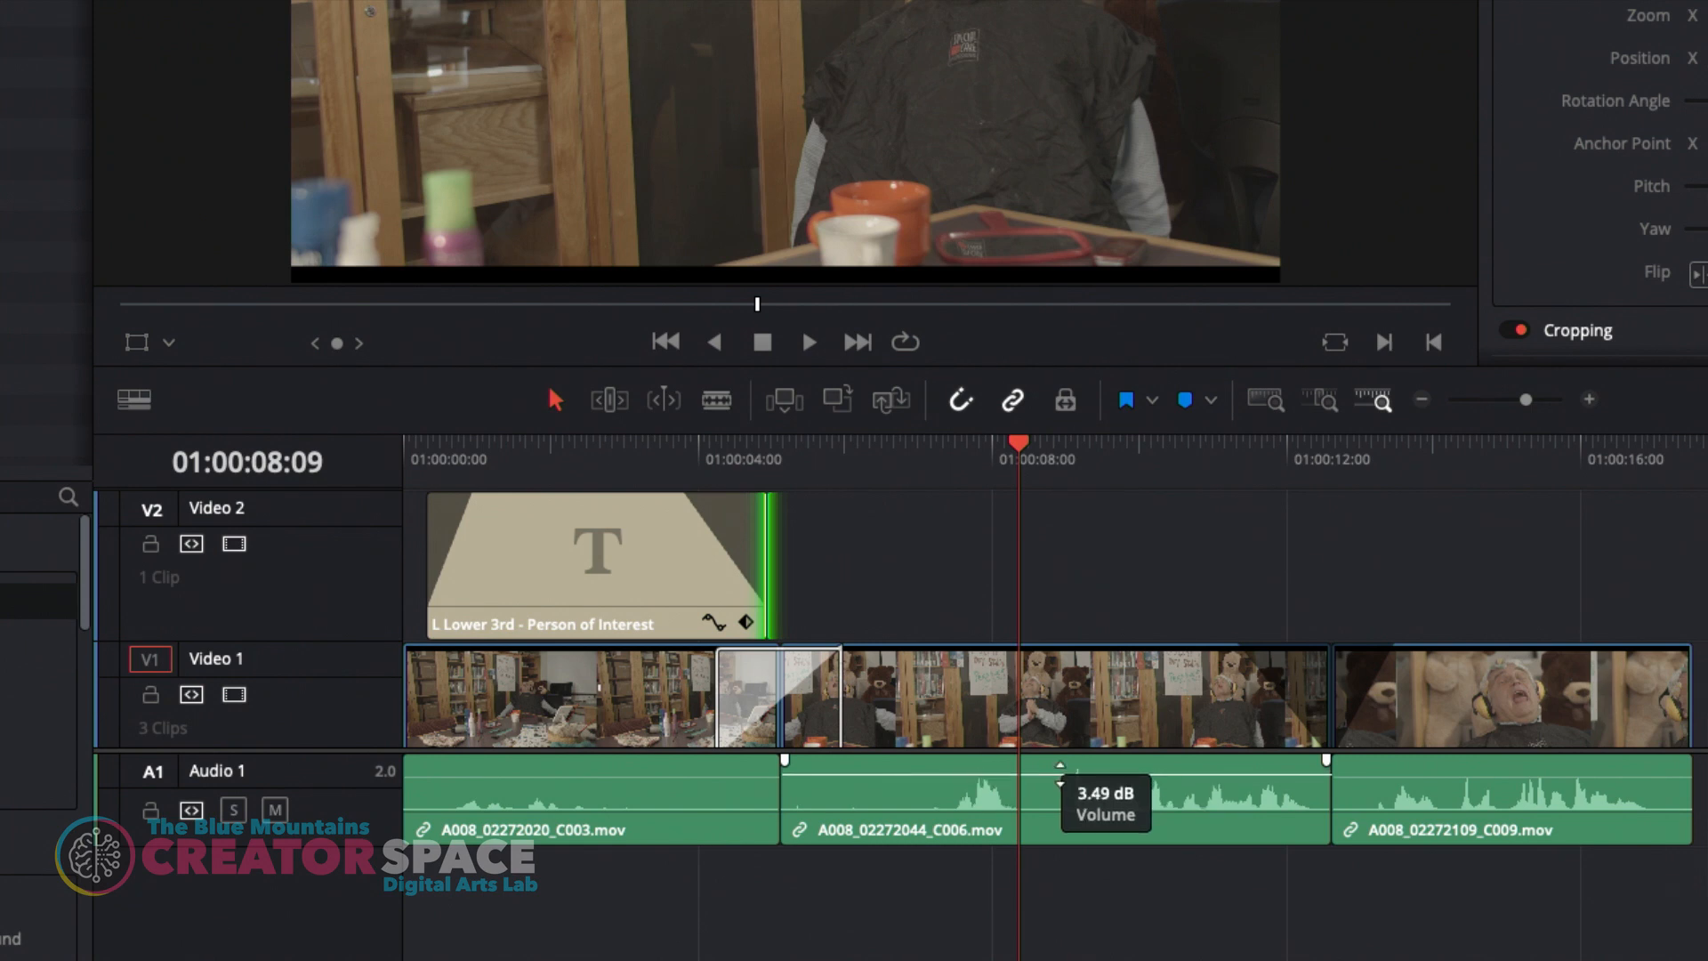
drag(1060, 774, 1060, 778)
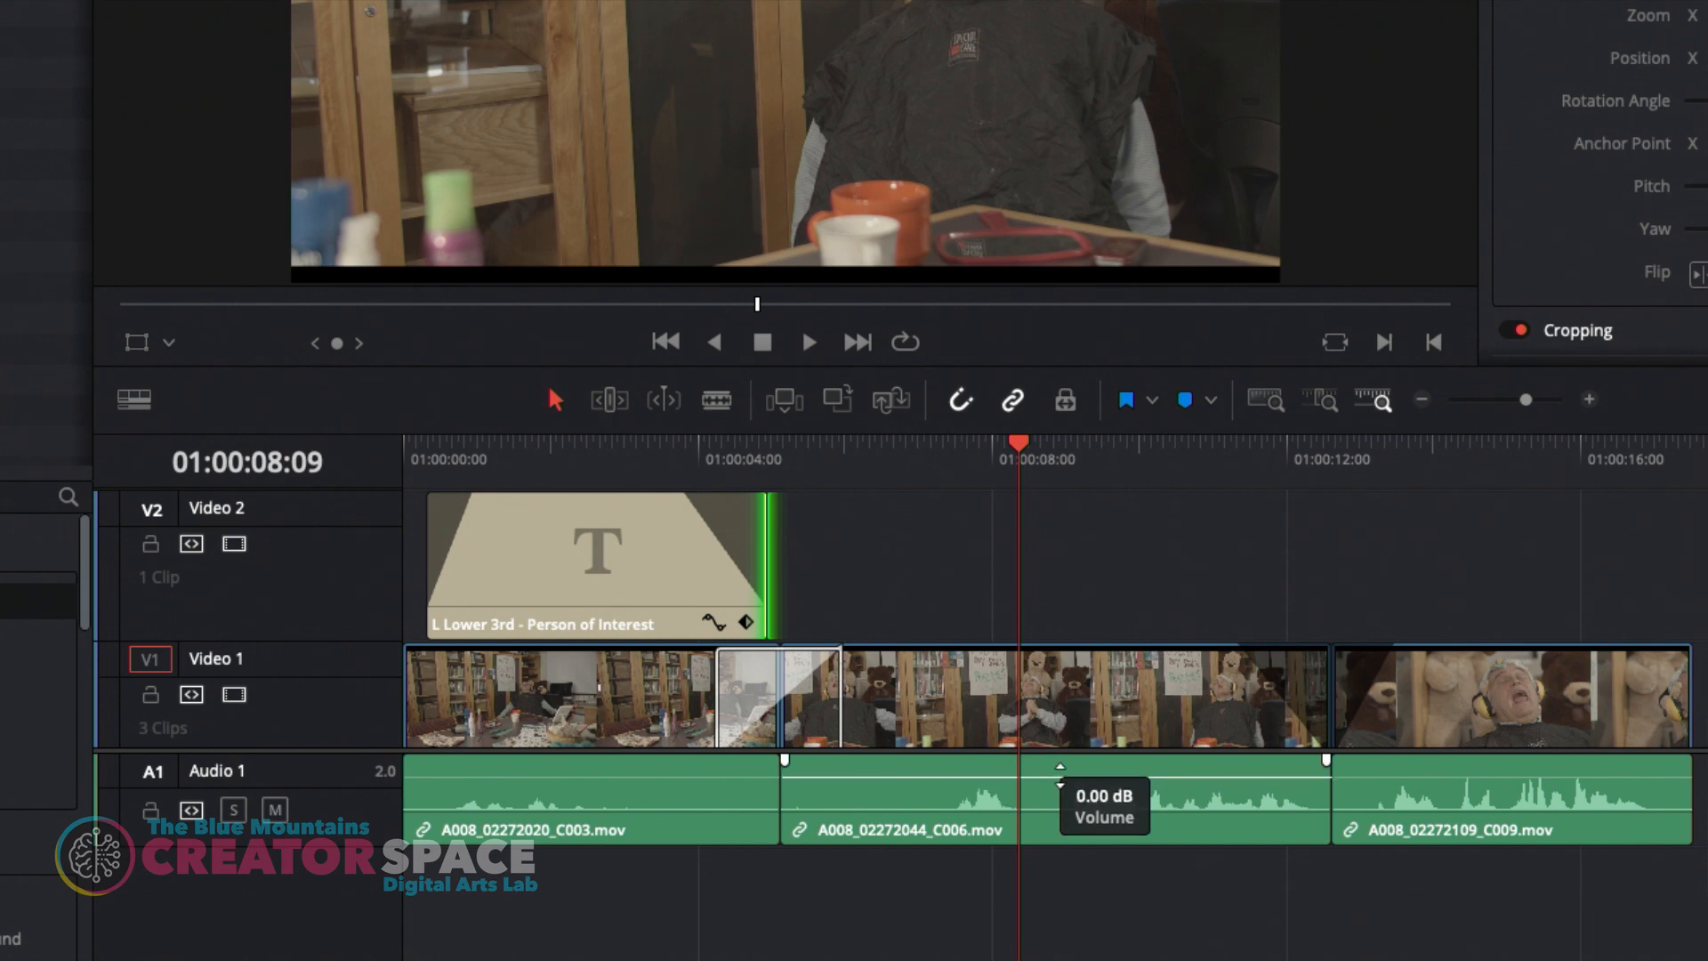
drag(1060, 778, 1059, 774)
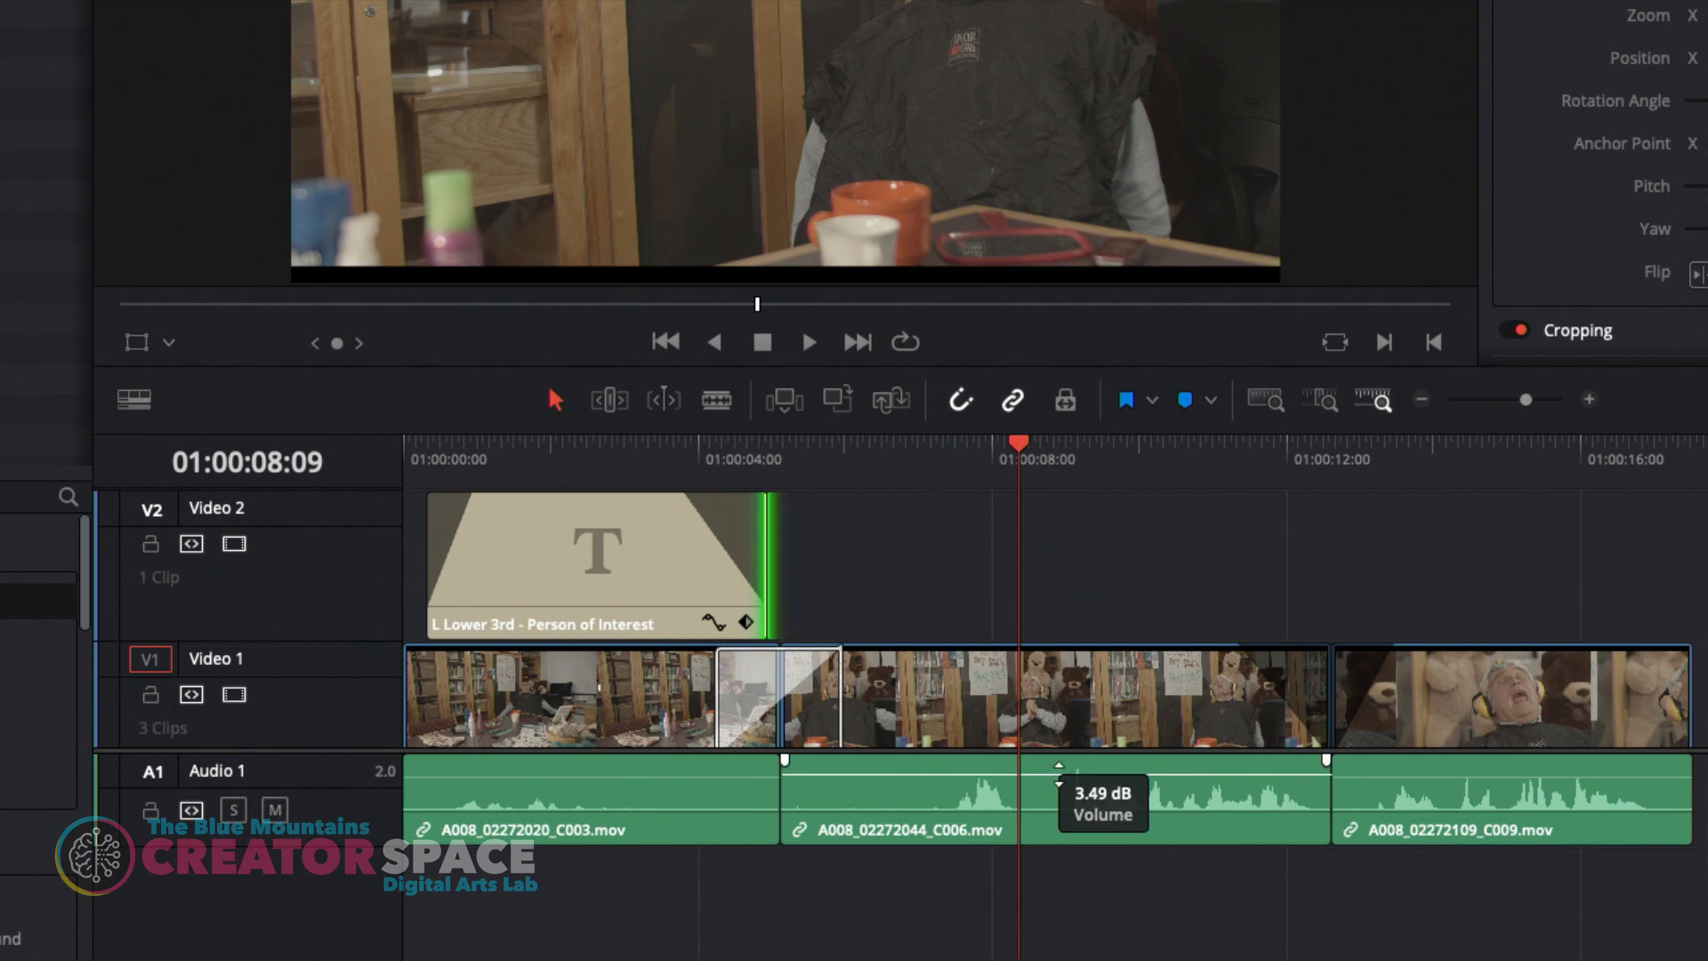
key(space)
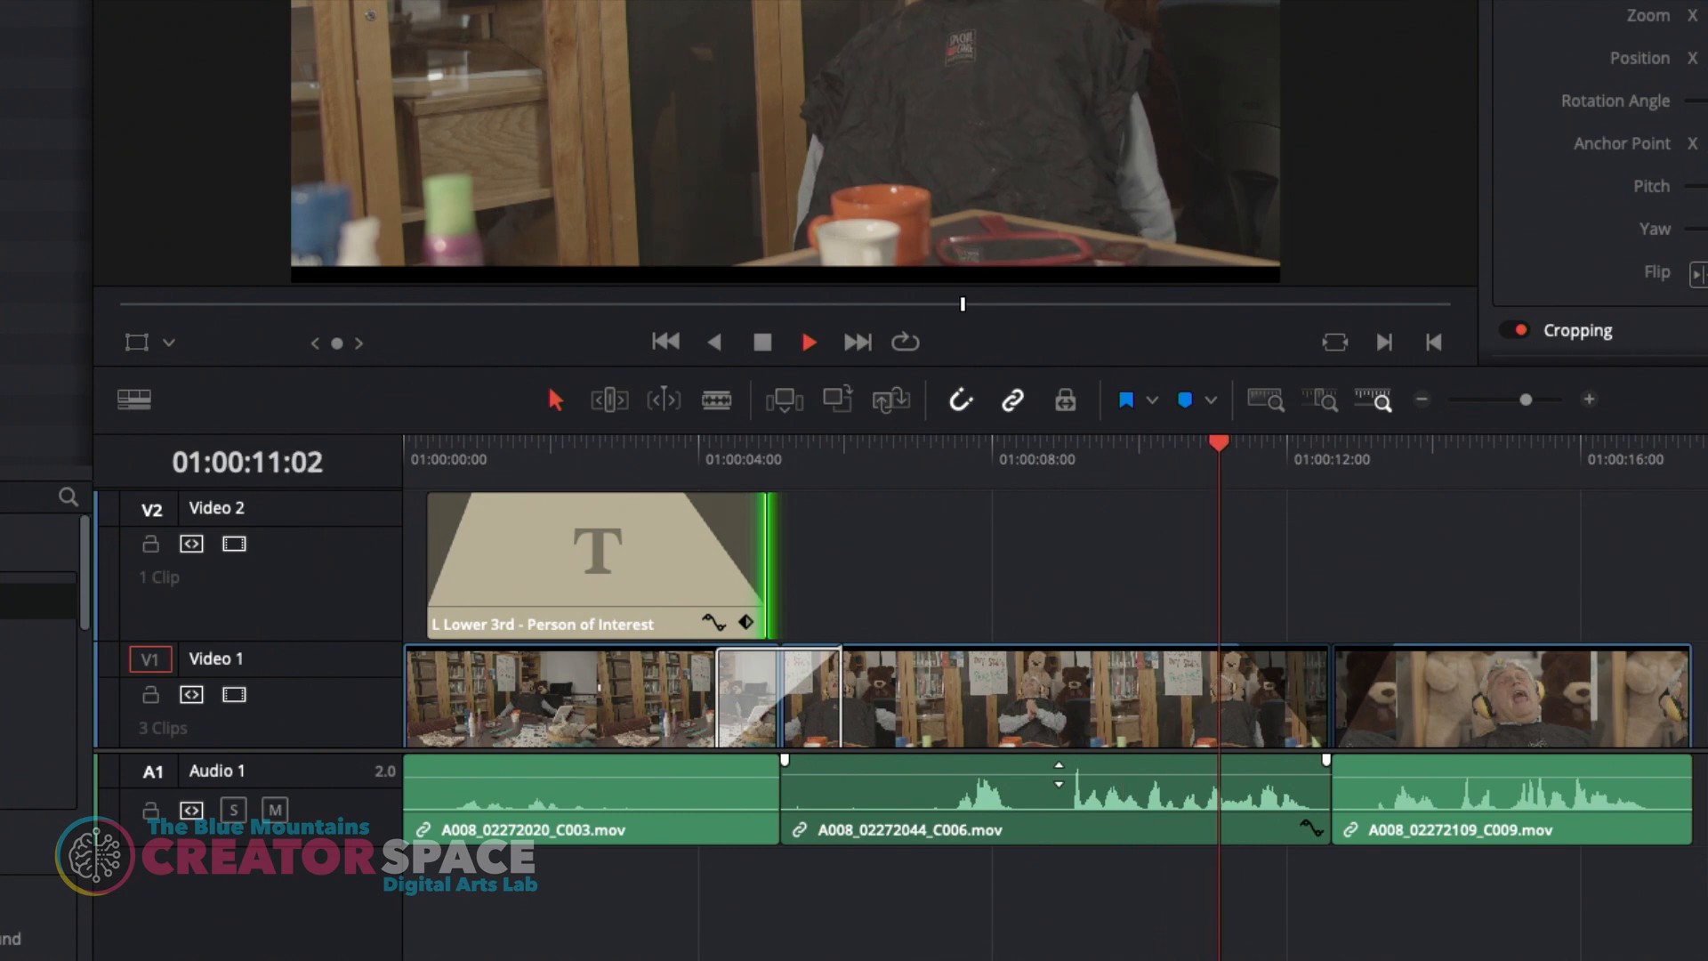
key(space)
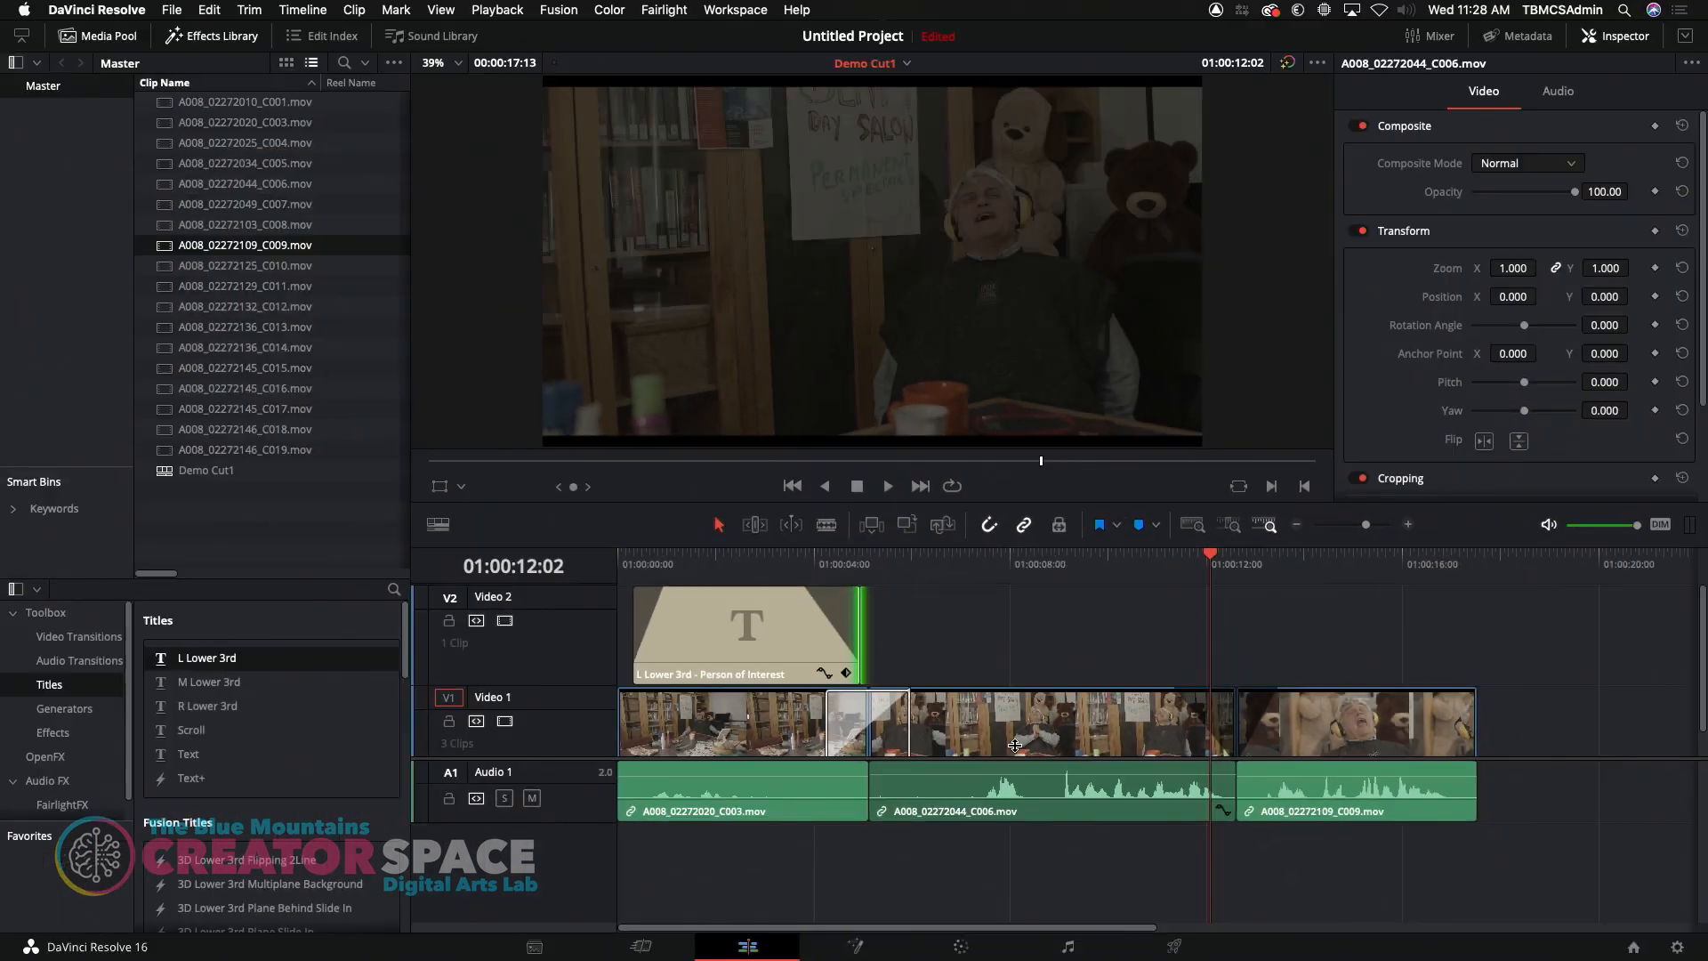
Import AHappySoul.mp3 from the STOCK MUSIC folder into the Master bin and open it in the source viewer
click(218, 530)
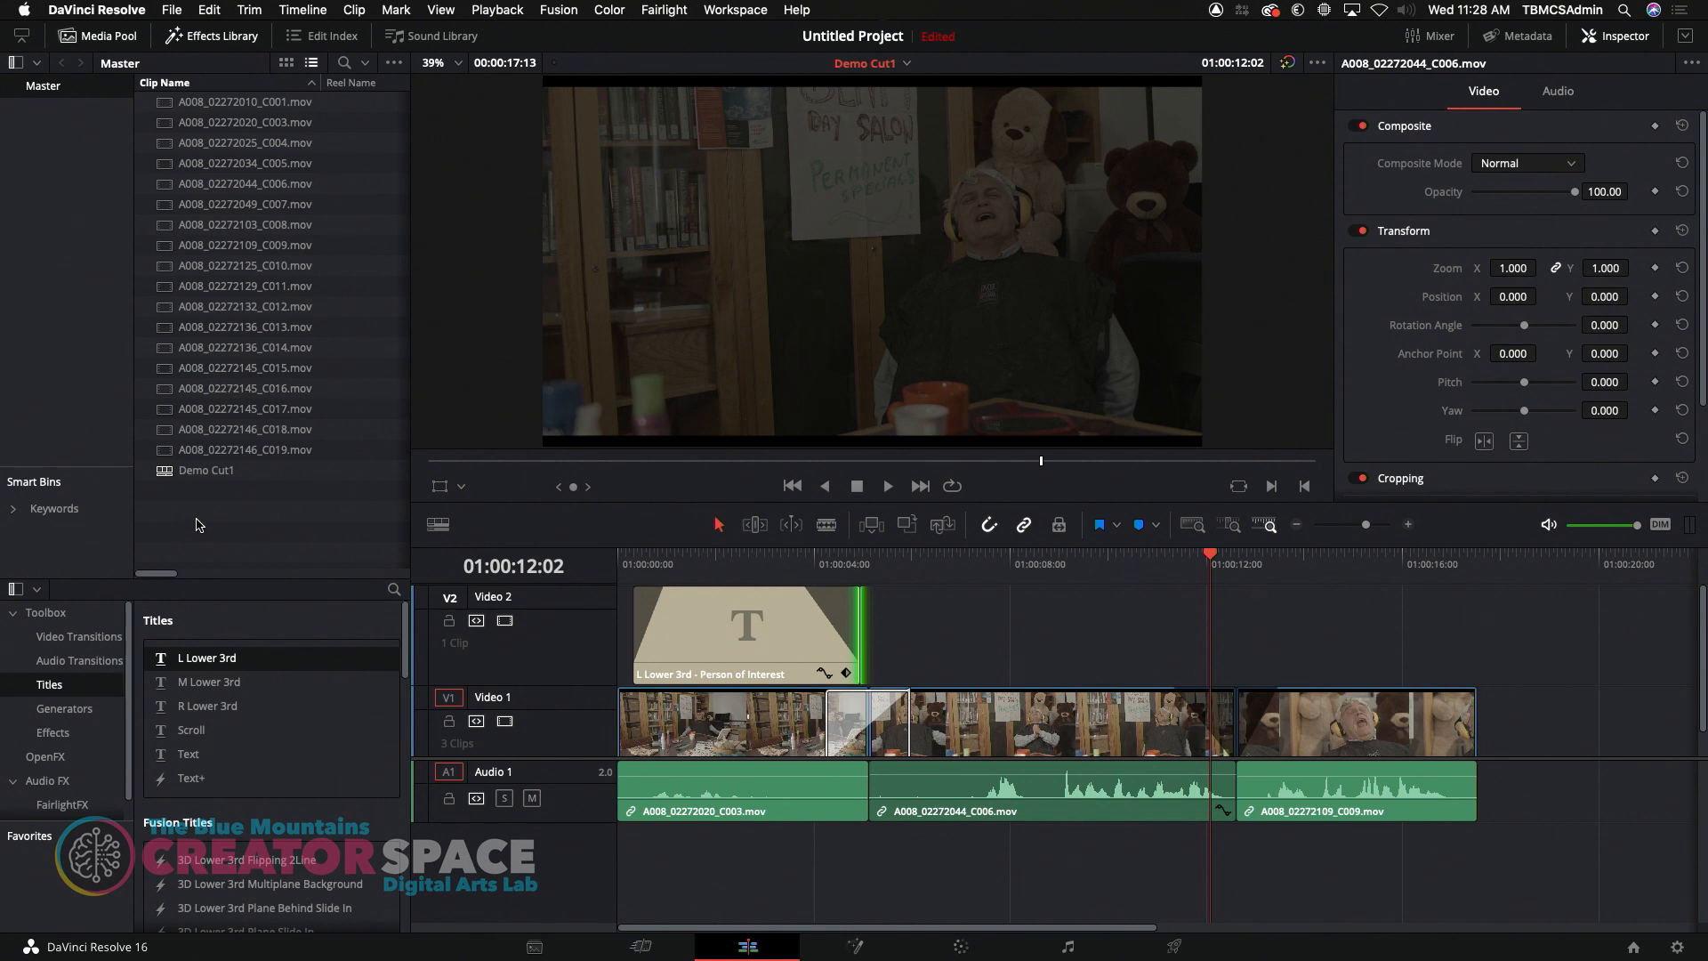
right_click(198, 525)
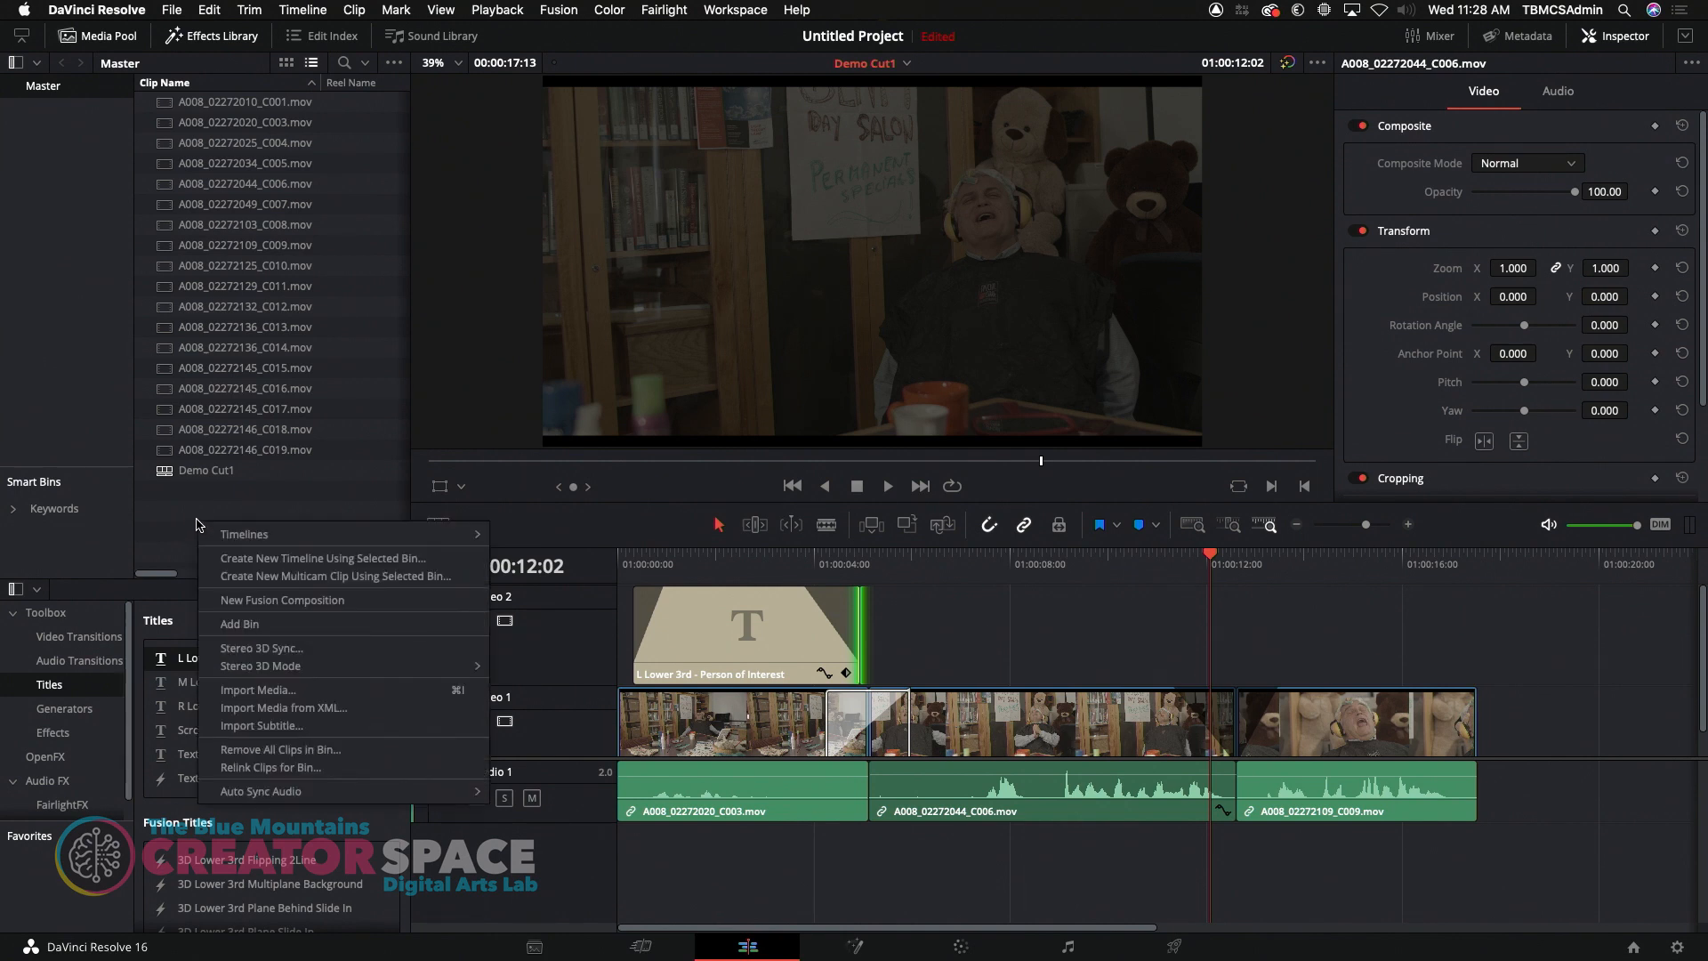
click(258, 689)
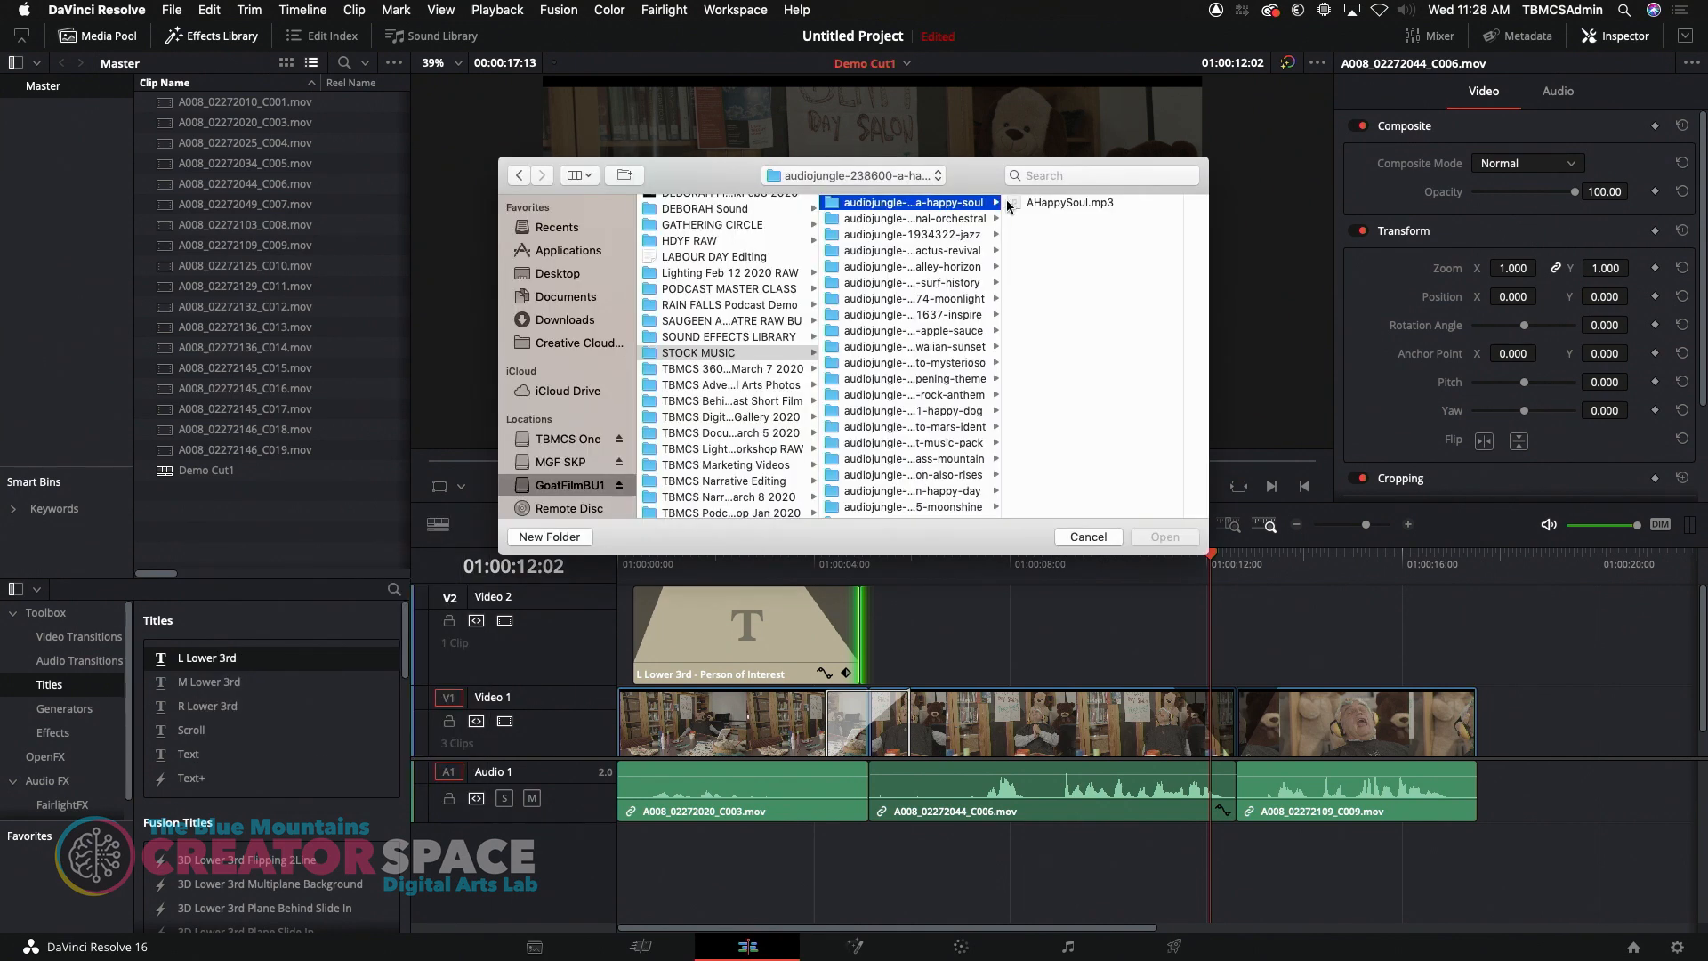
double_click(1014, 205)
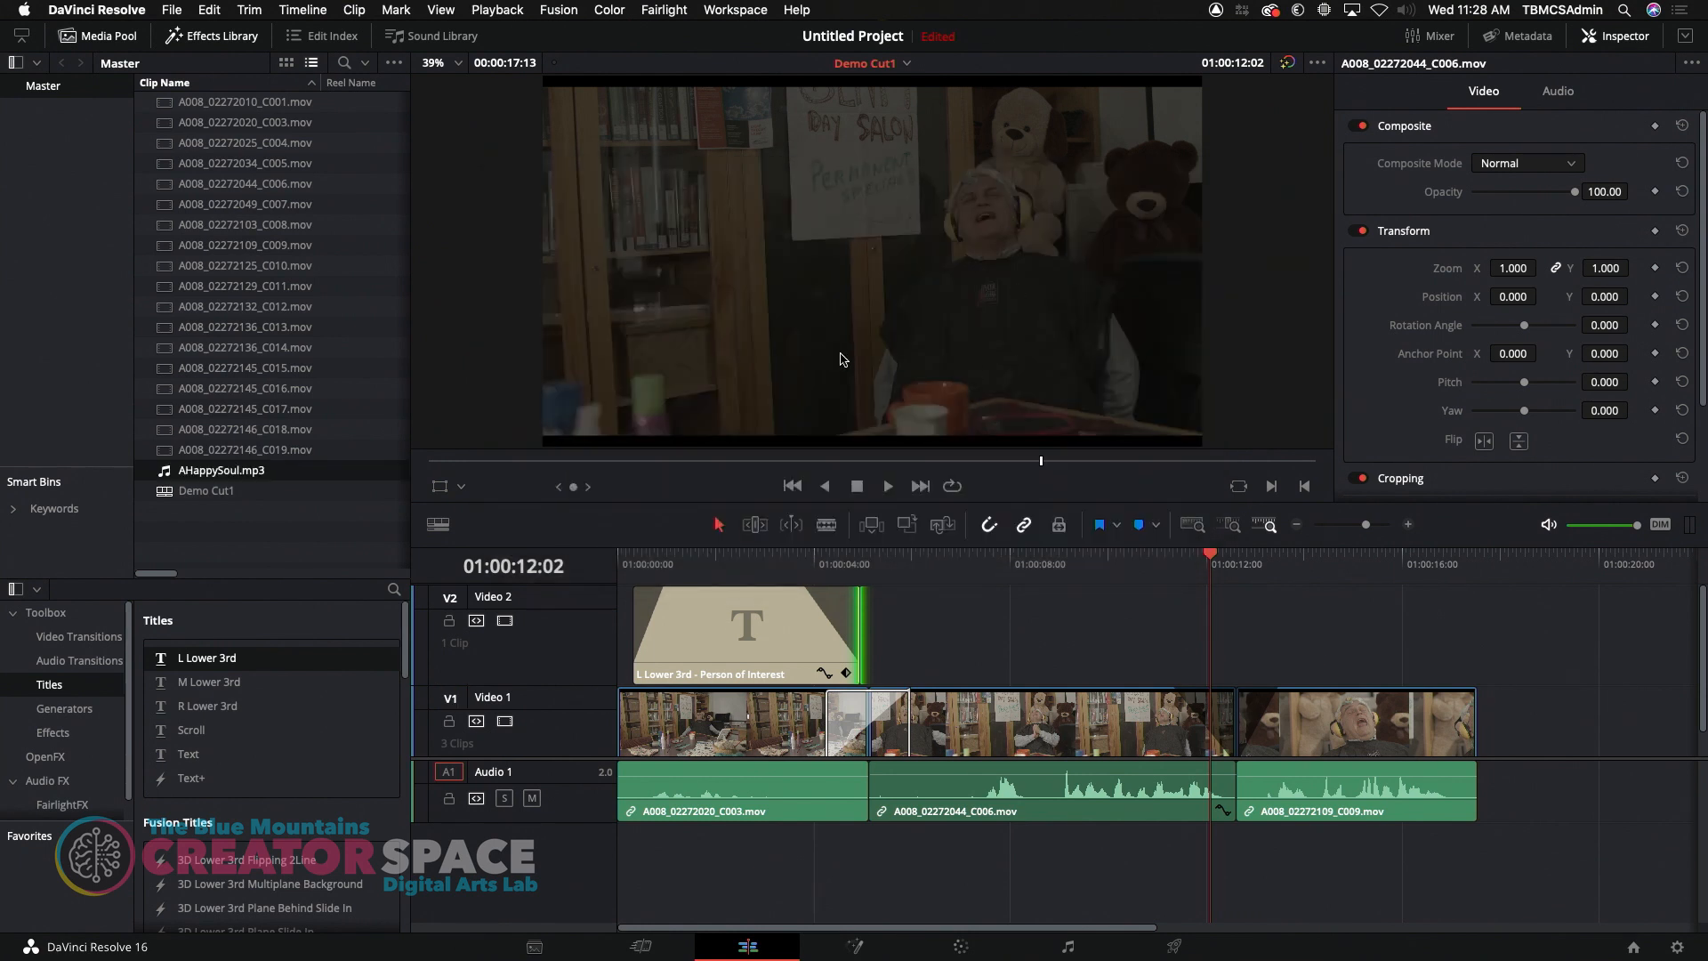
double_click(169, 473)
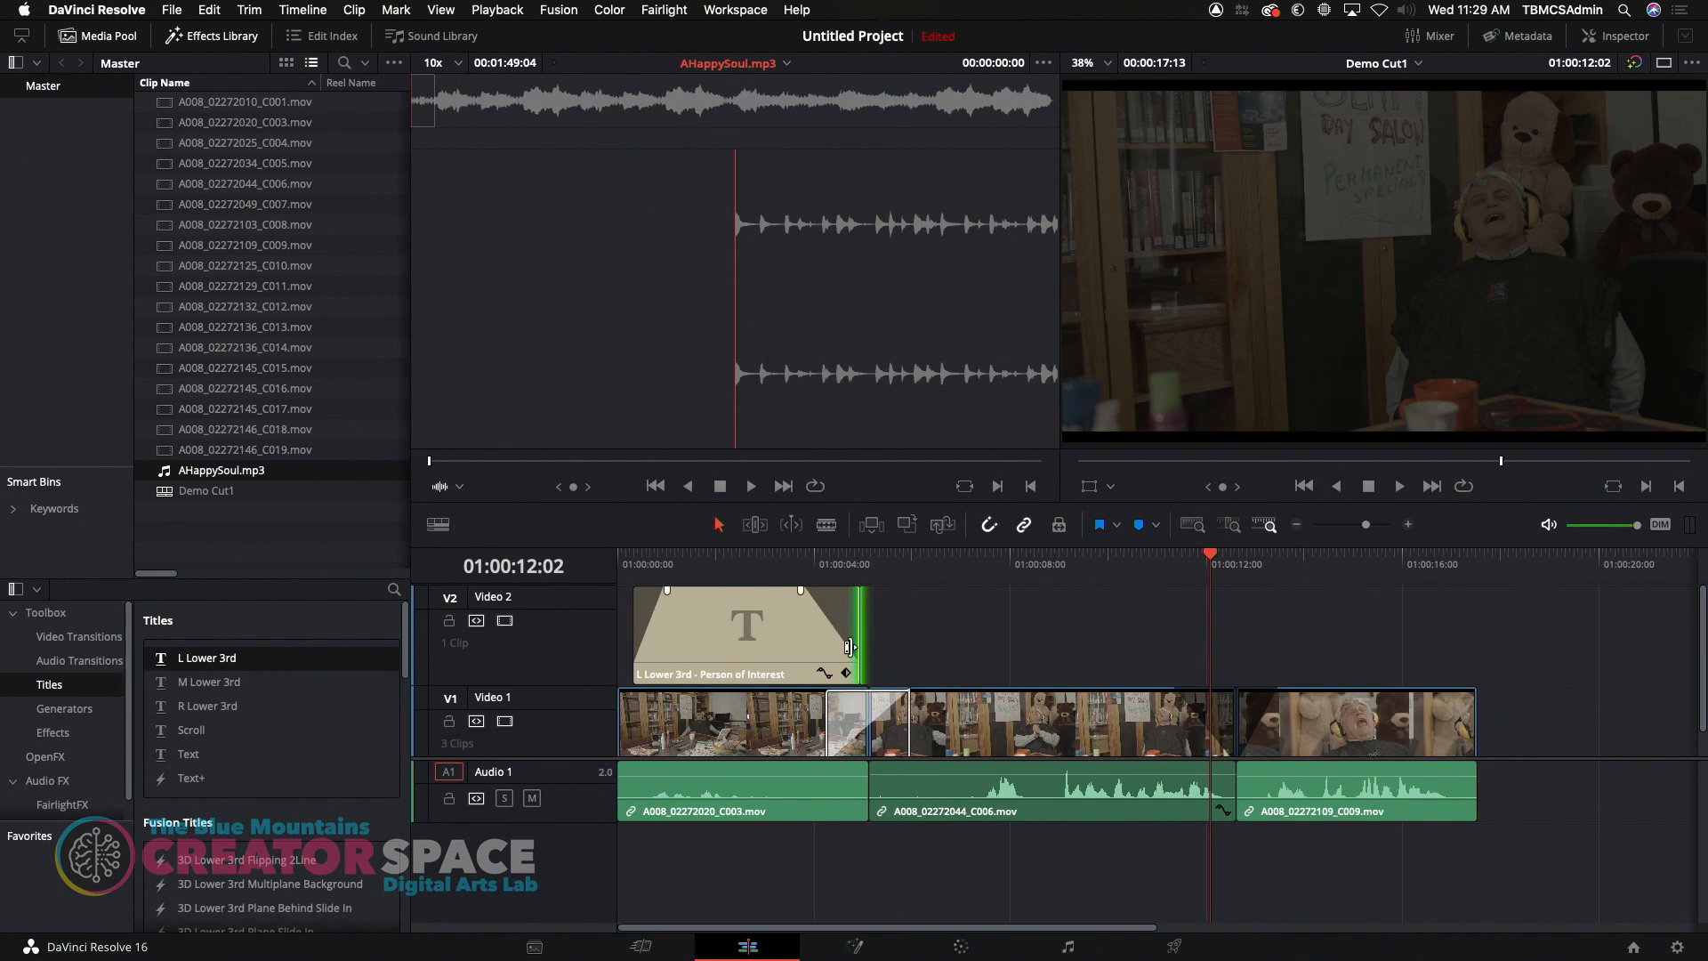
Place AHappySoul.mp3 on a new audio track below Audio 1 at the timeline's start, and undo the placement
drag(787, 329, 621, 848)
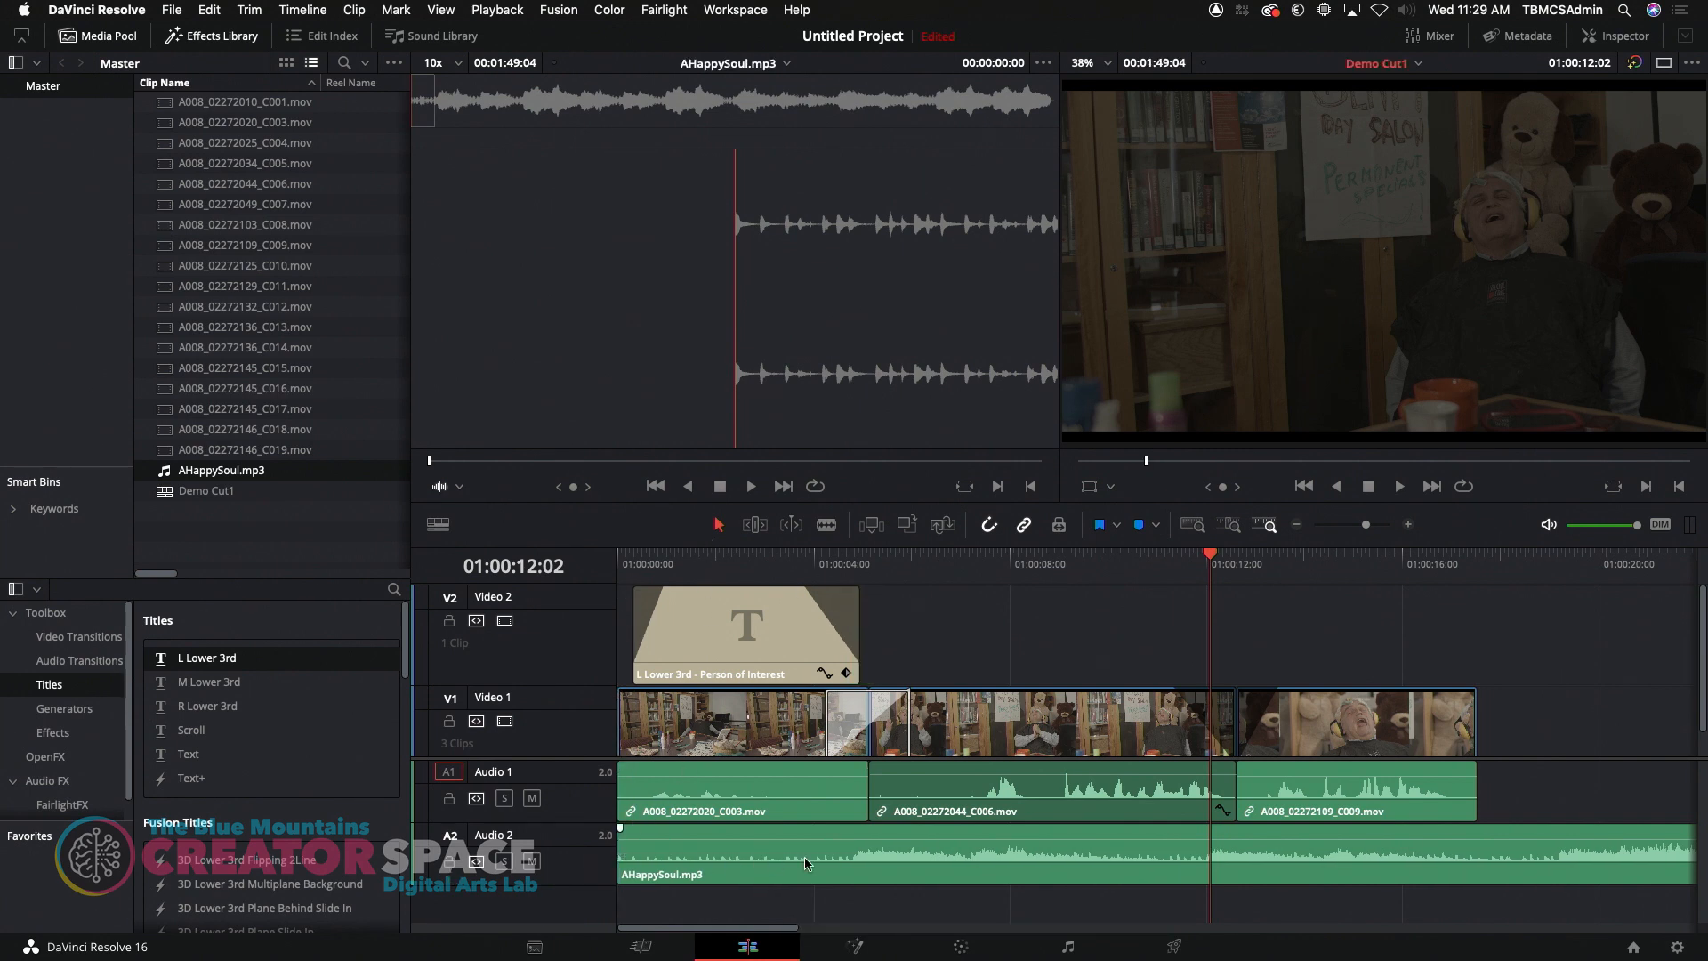
key(super+z)
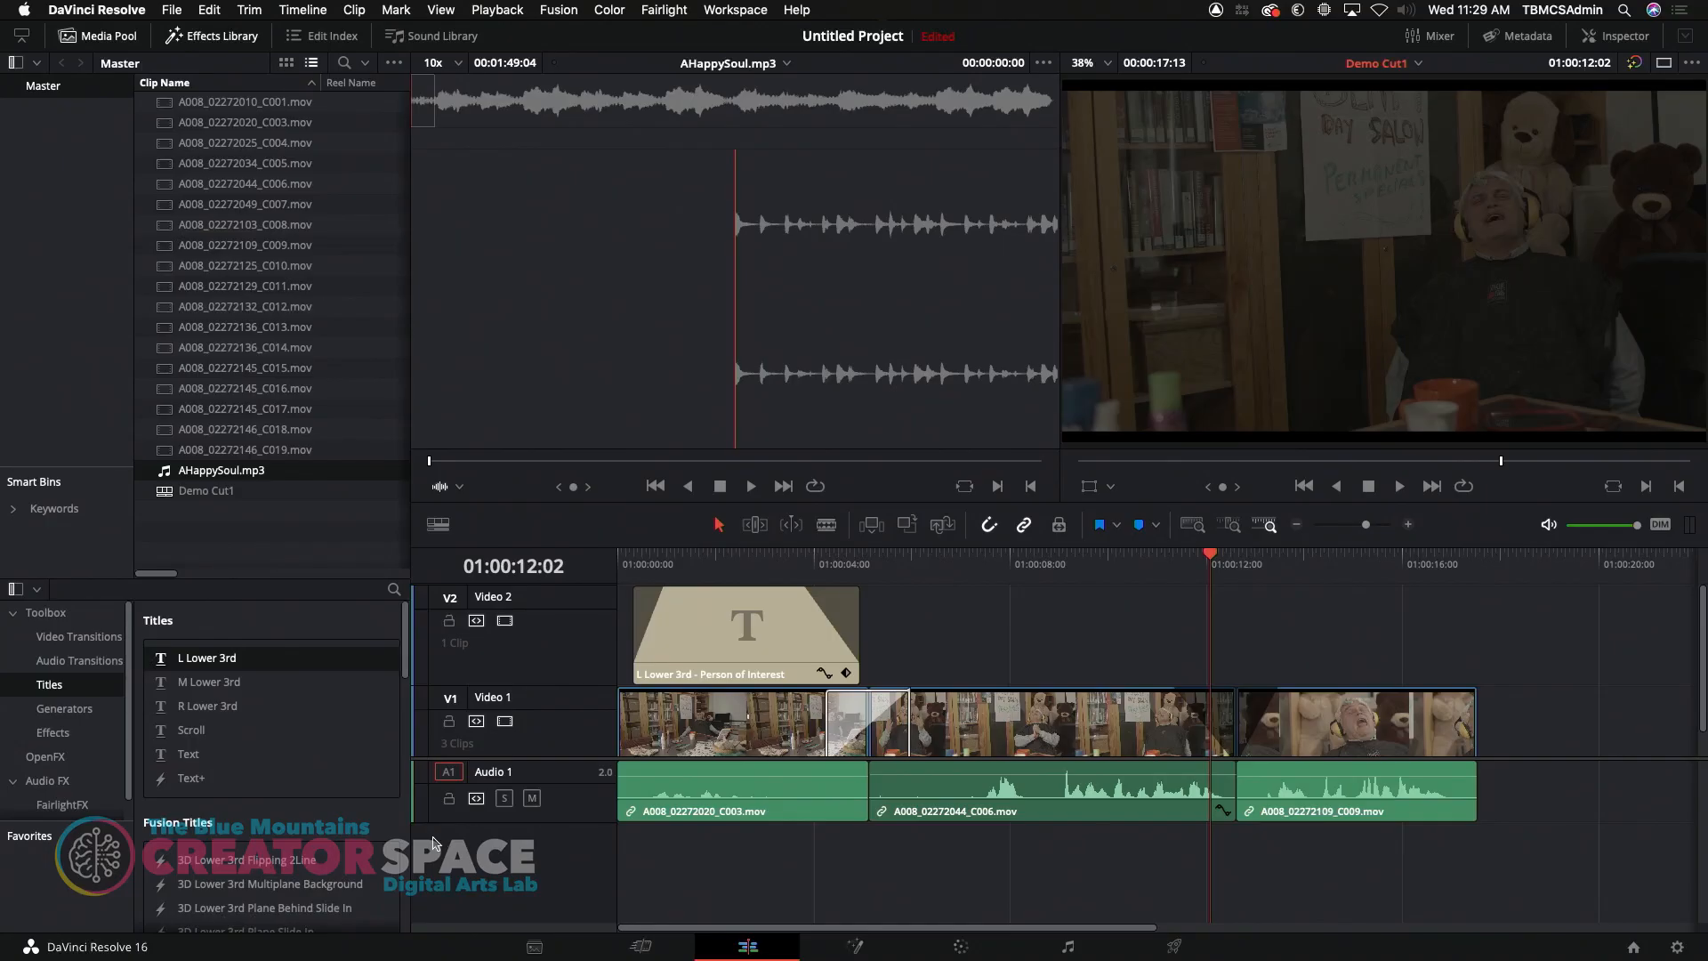
View the channel formats offered for adding an audio track and check the audio properties of A008_02272044_C006.mov
right_click(435, 842)
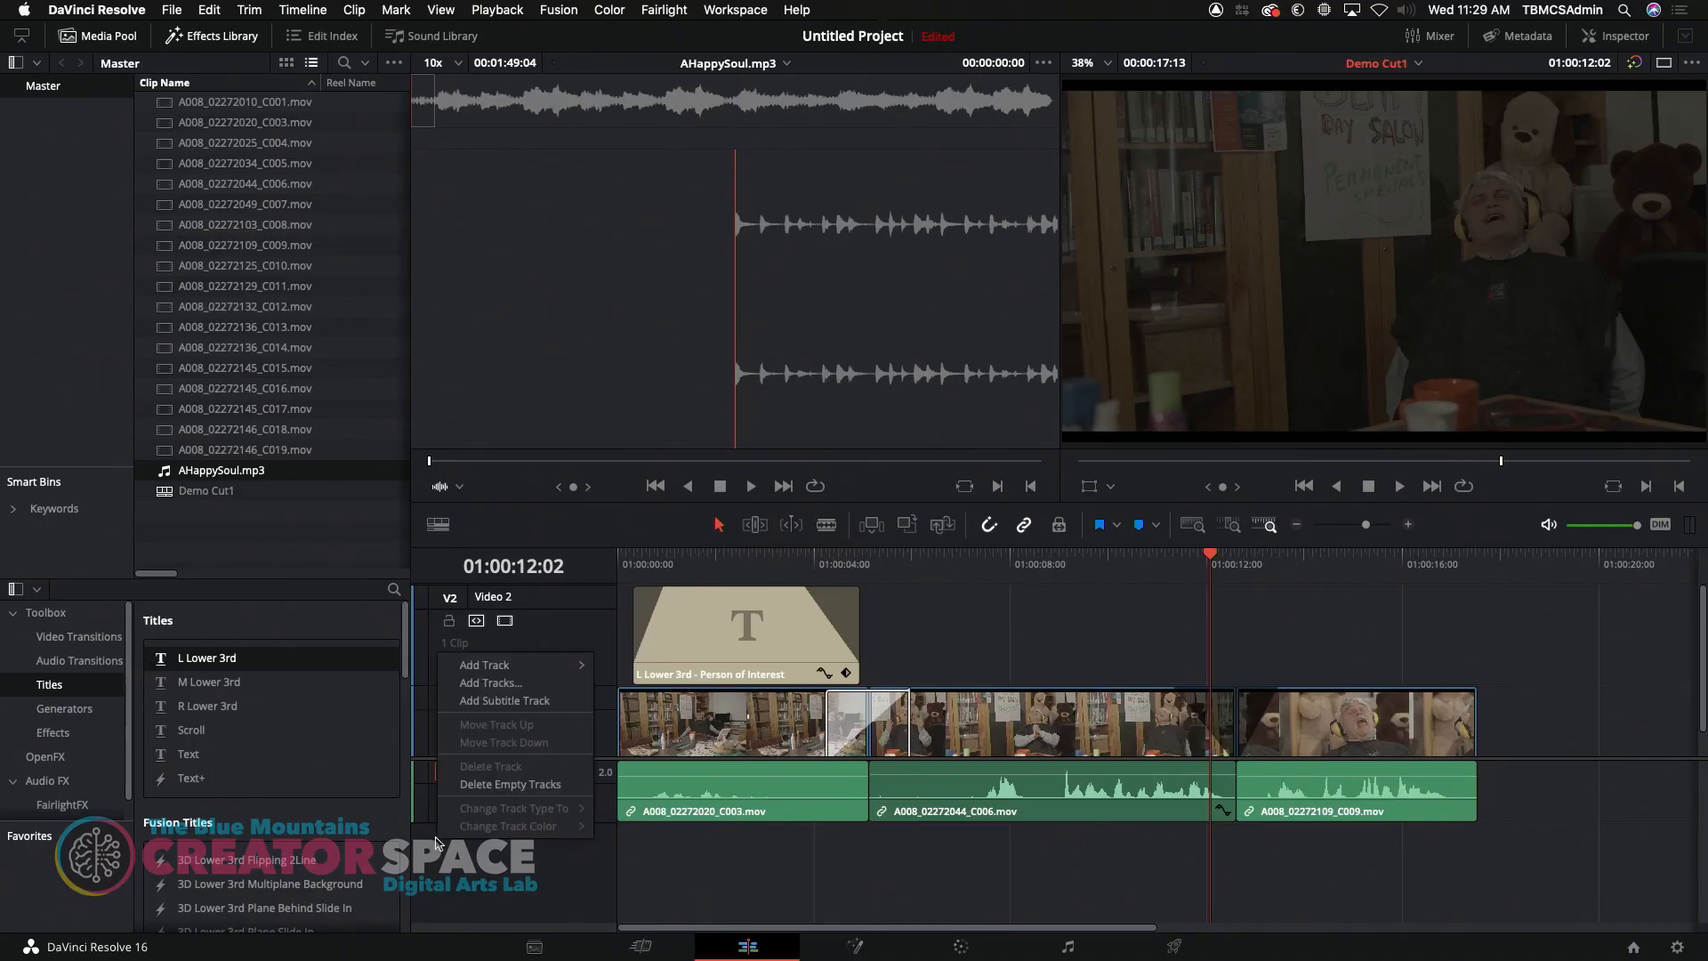
mouse_move(517, 670)
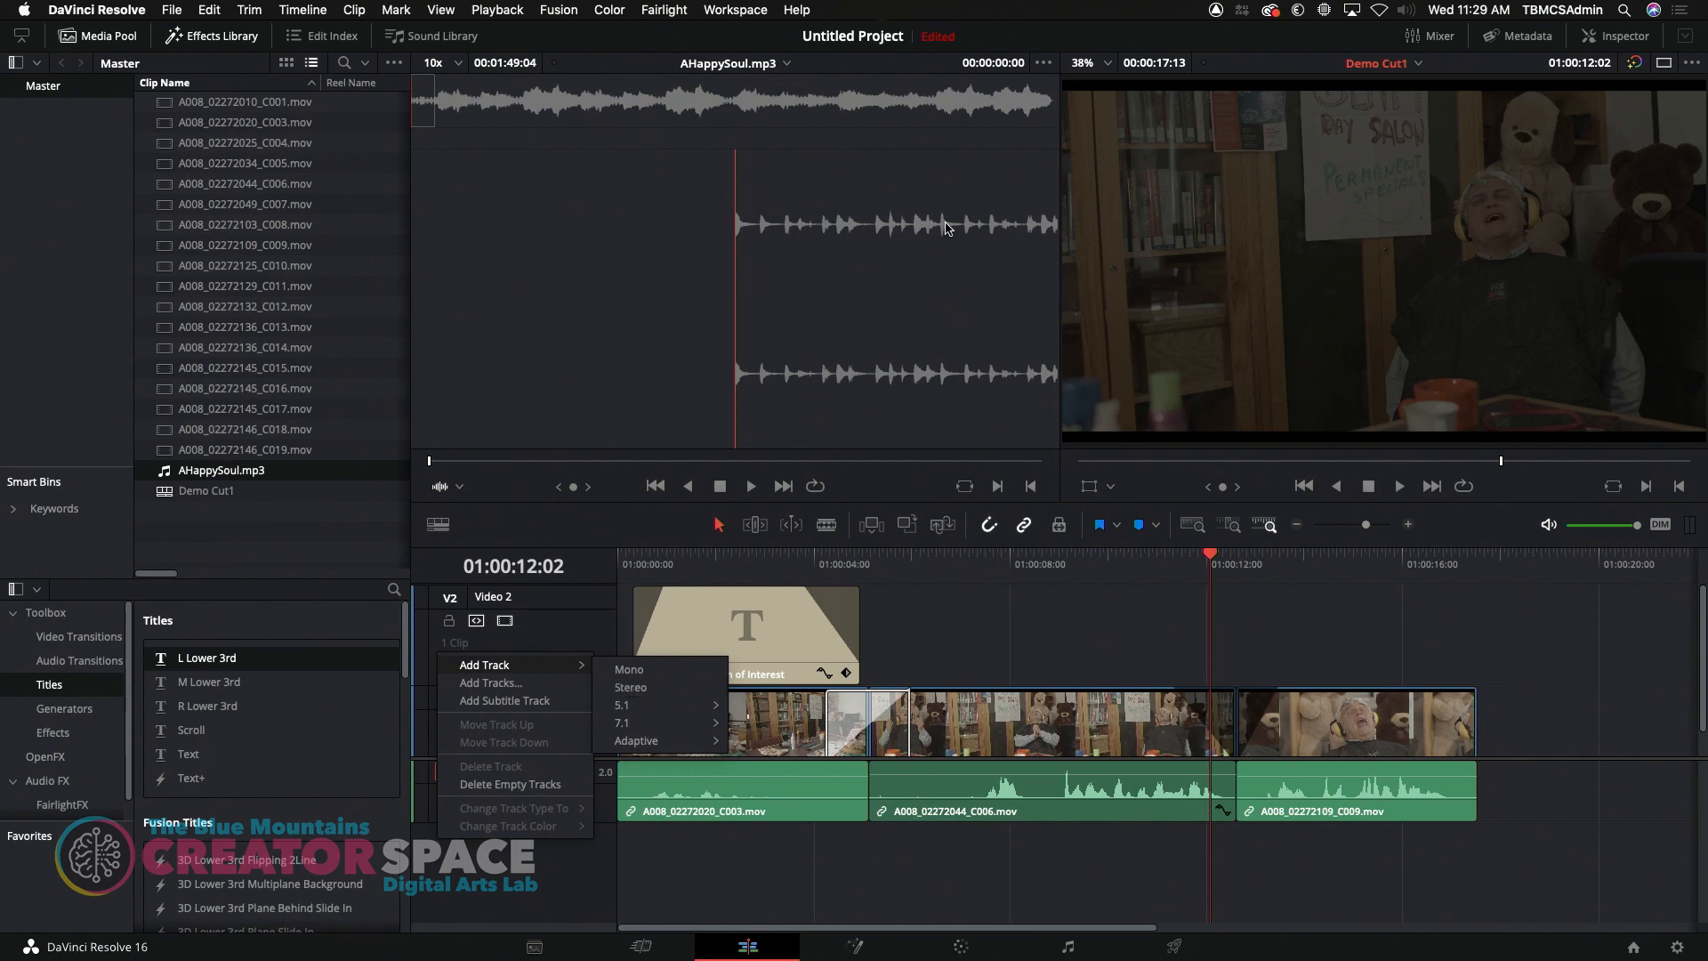
click(1624, 36)
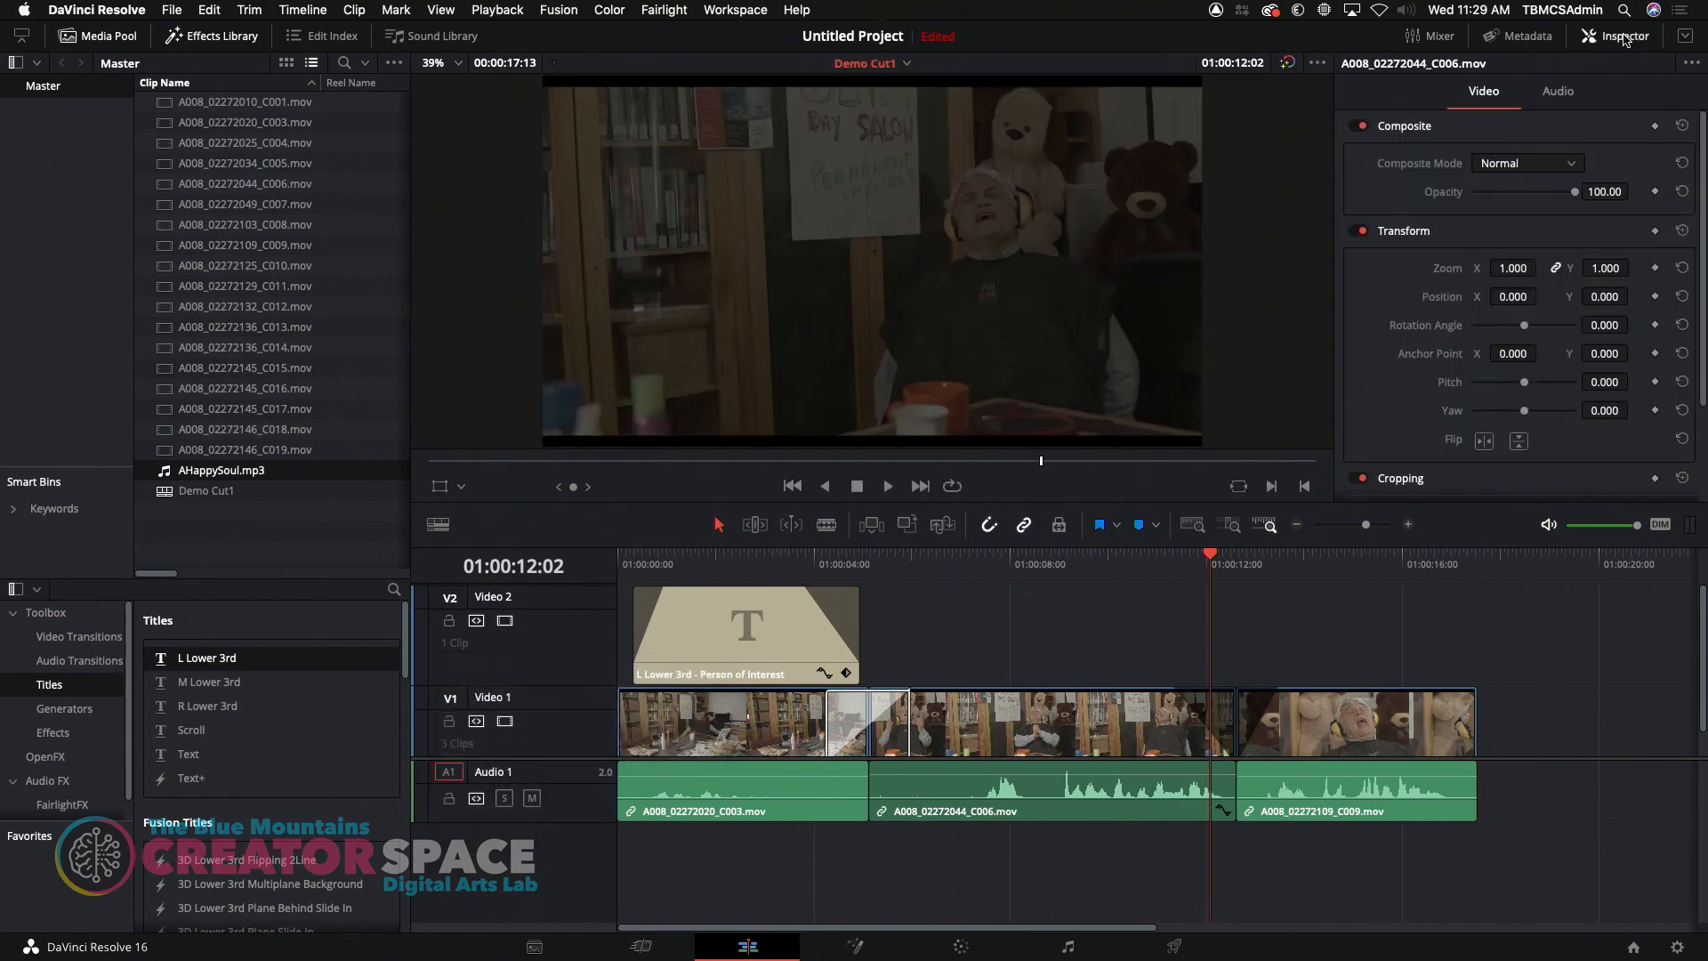
click(1559, 92)
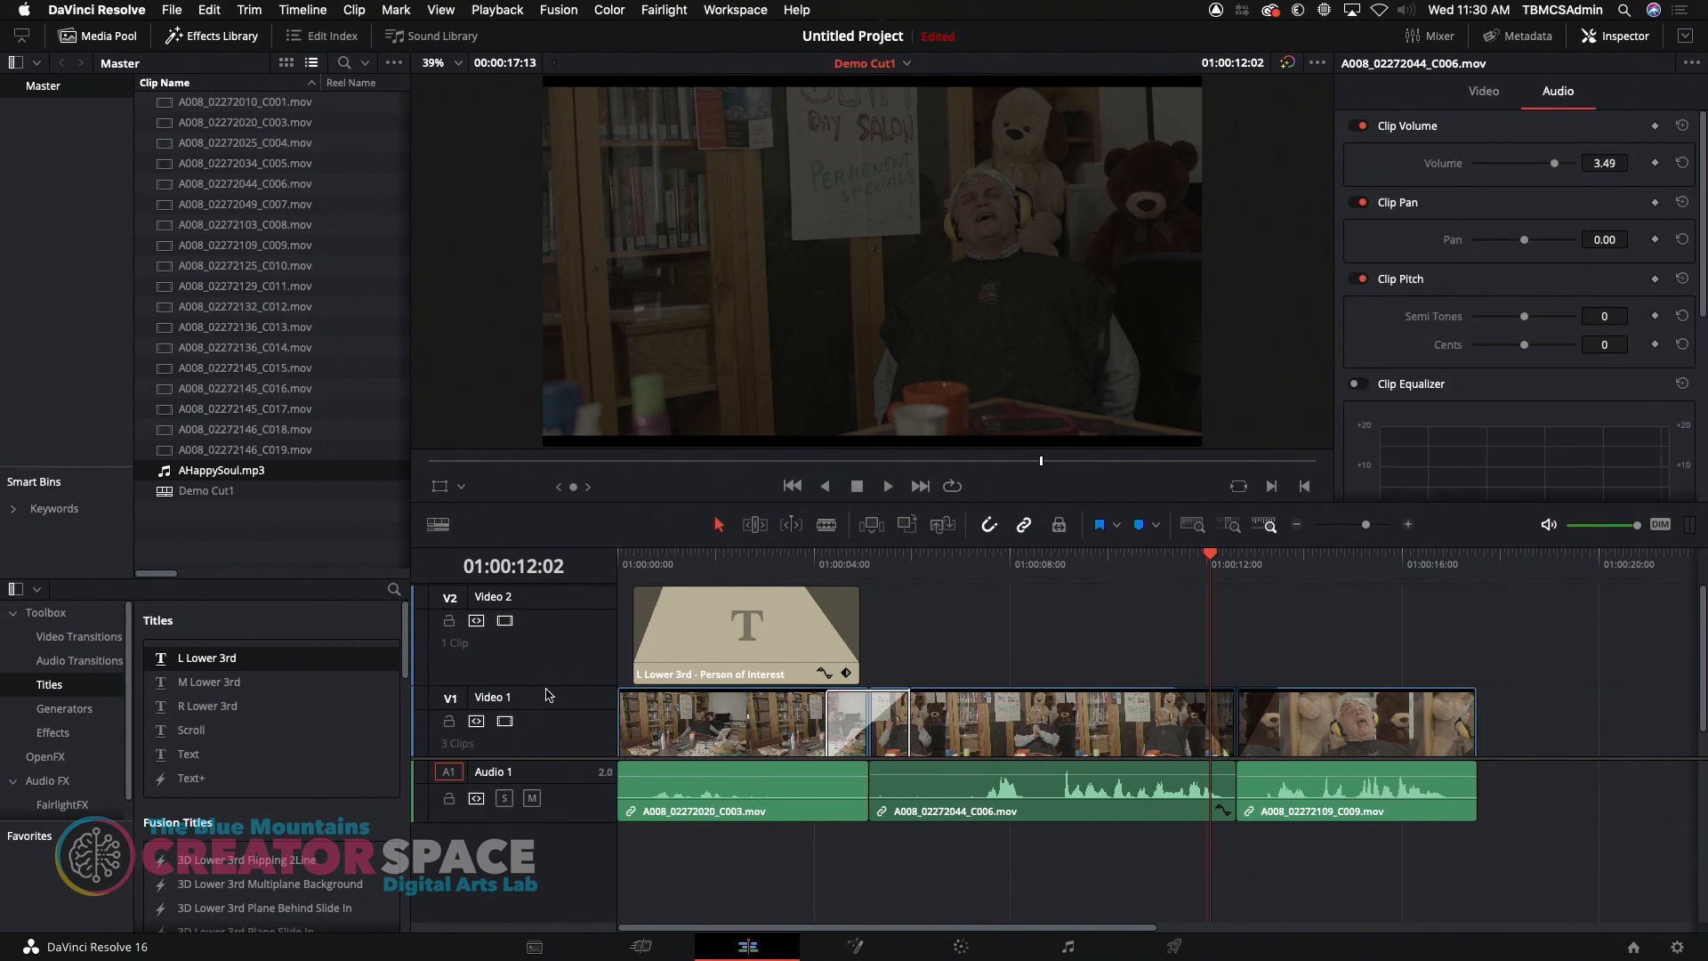
click(1614, 38)
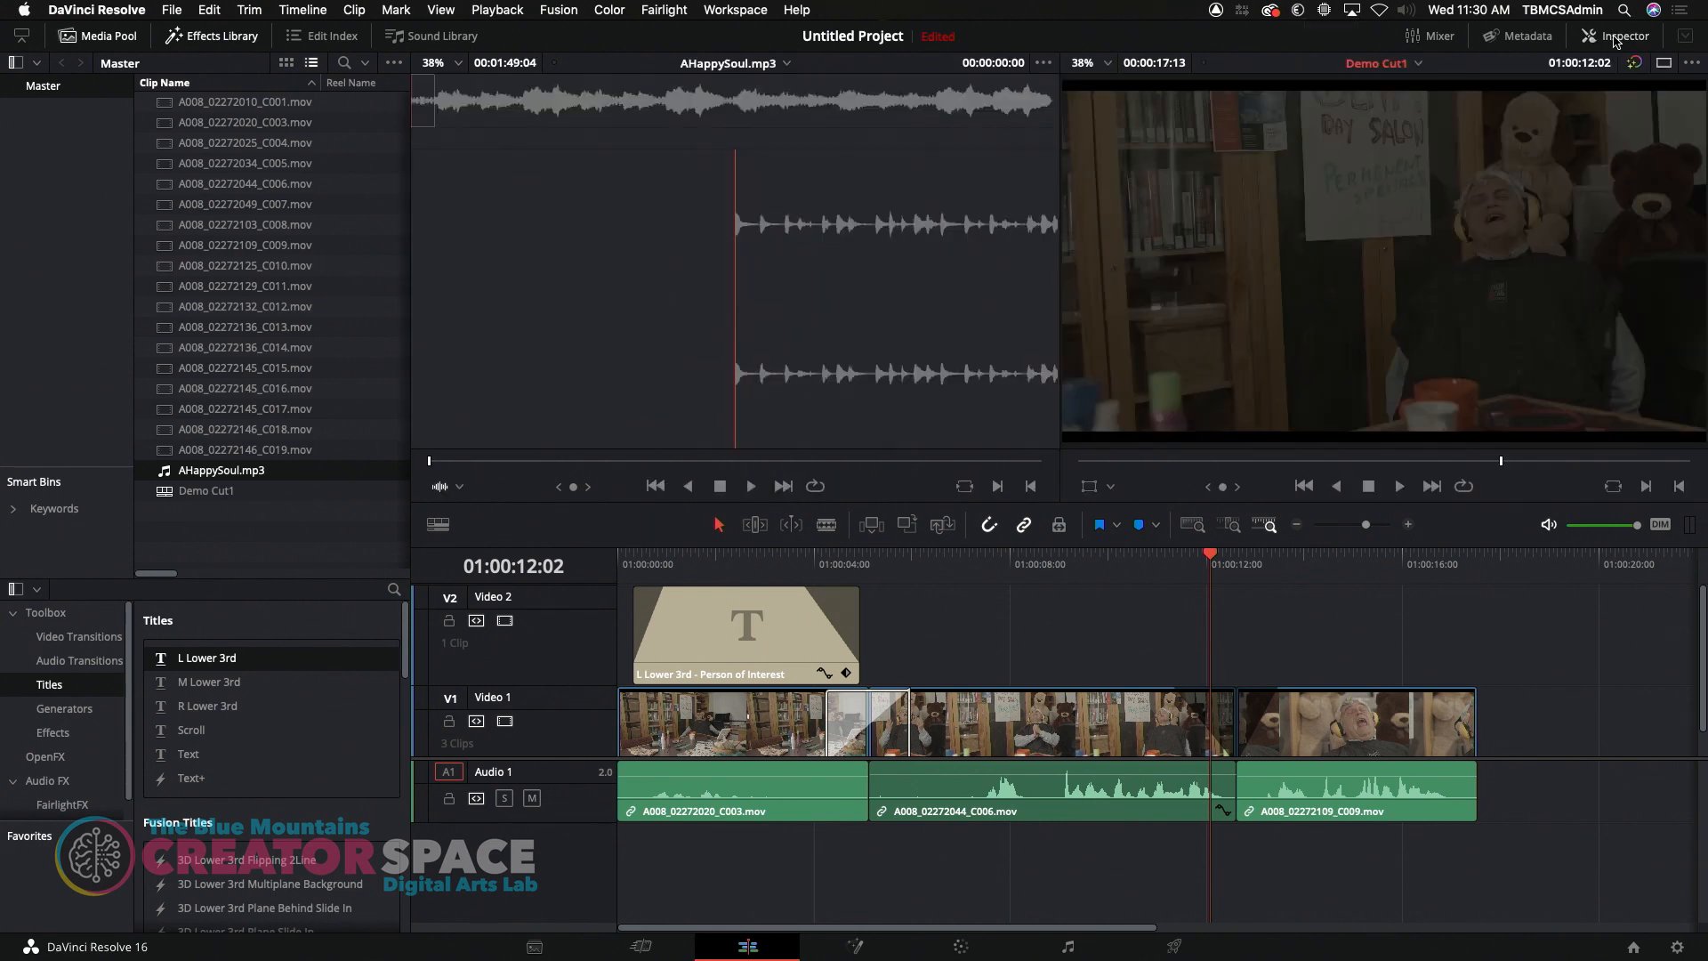
Add a stereo audio track below Audio 1 and make Audio 2 the destination for the source audio
right_click(505, 851)
mouse_move(587, 673)
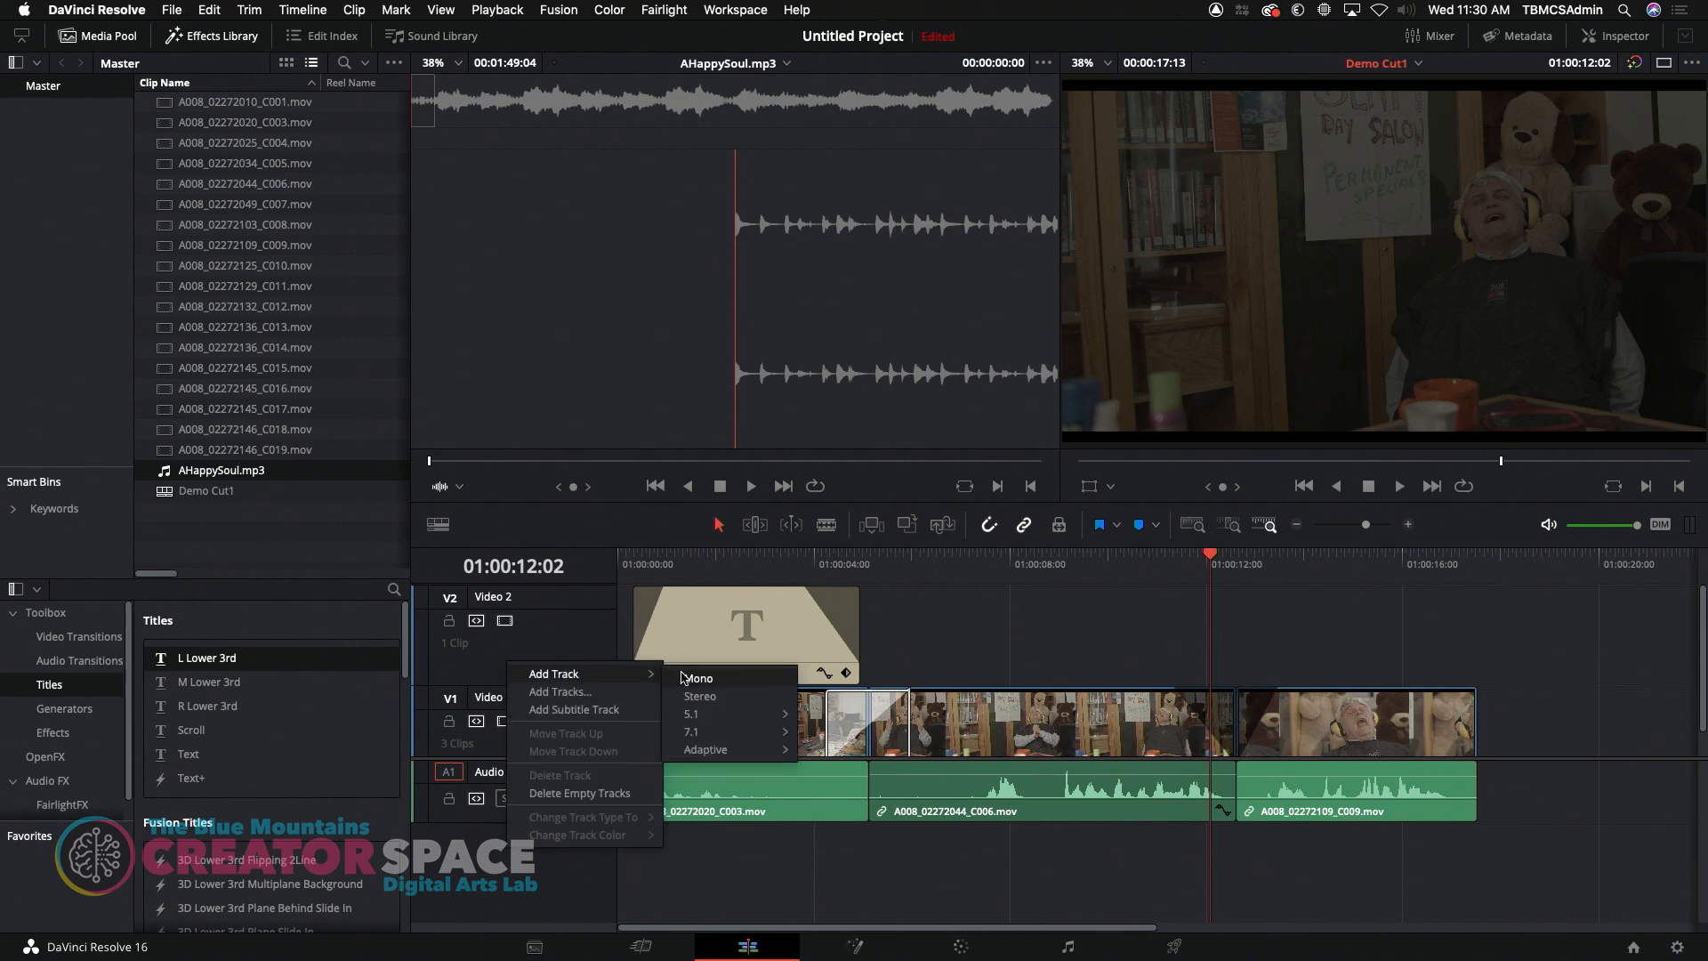
click(700, 696)
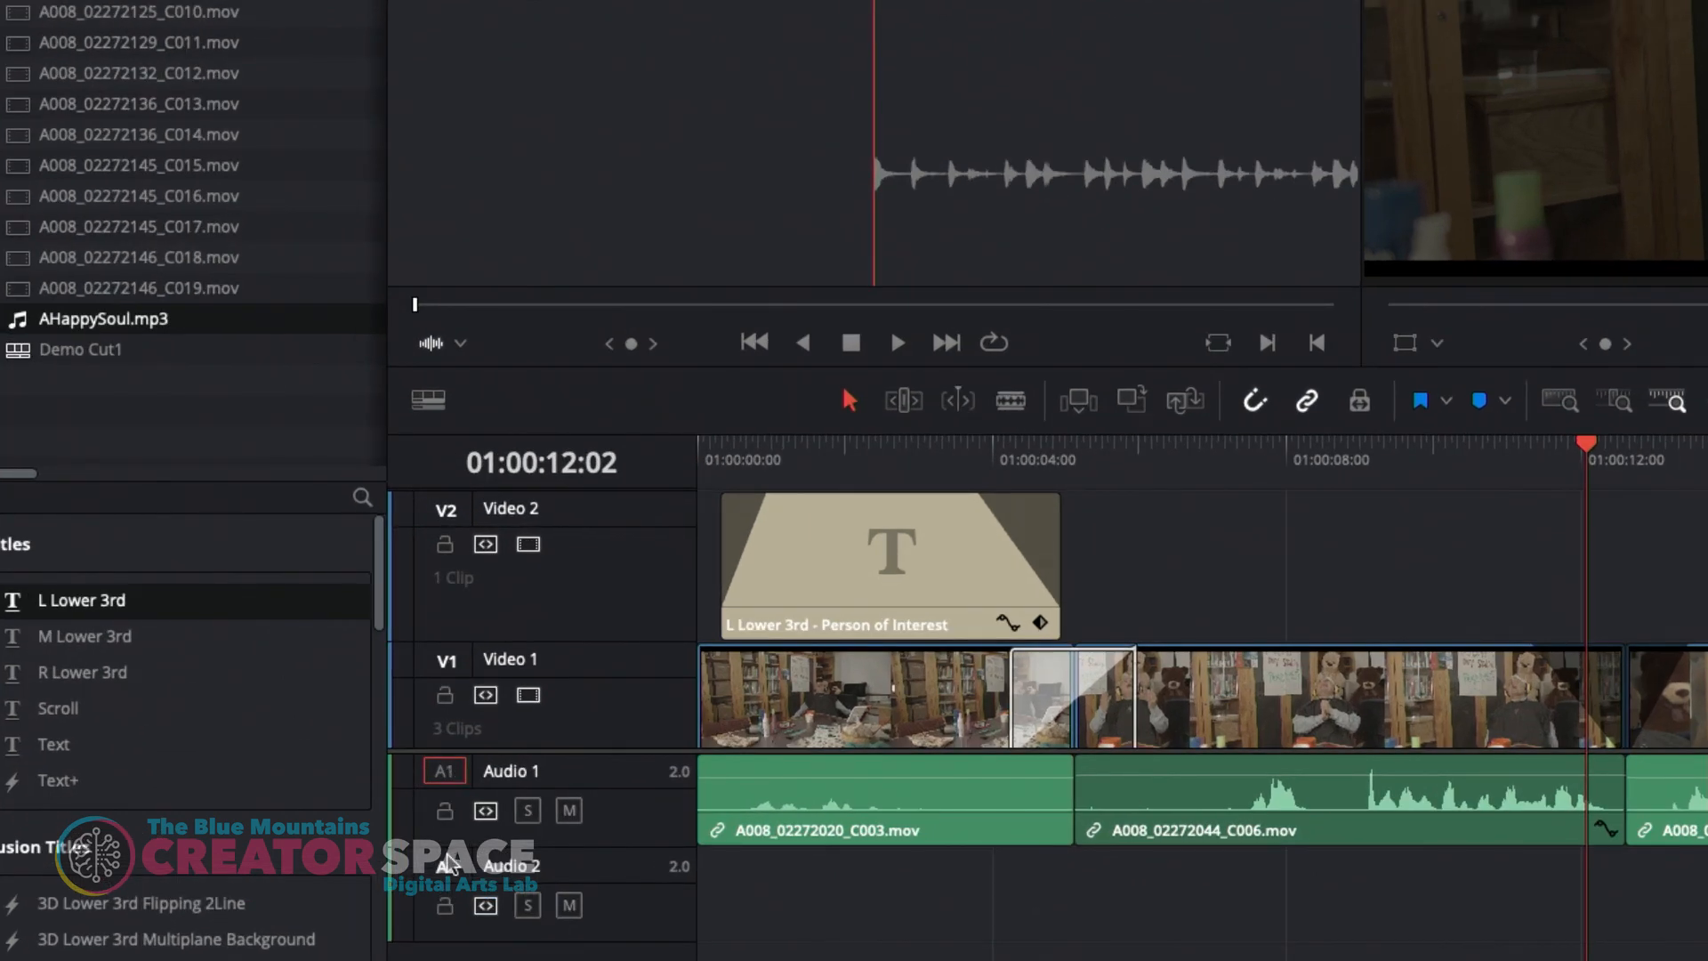
click(445, 865)
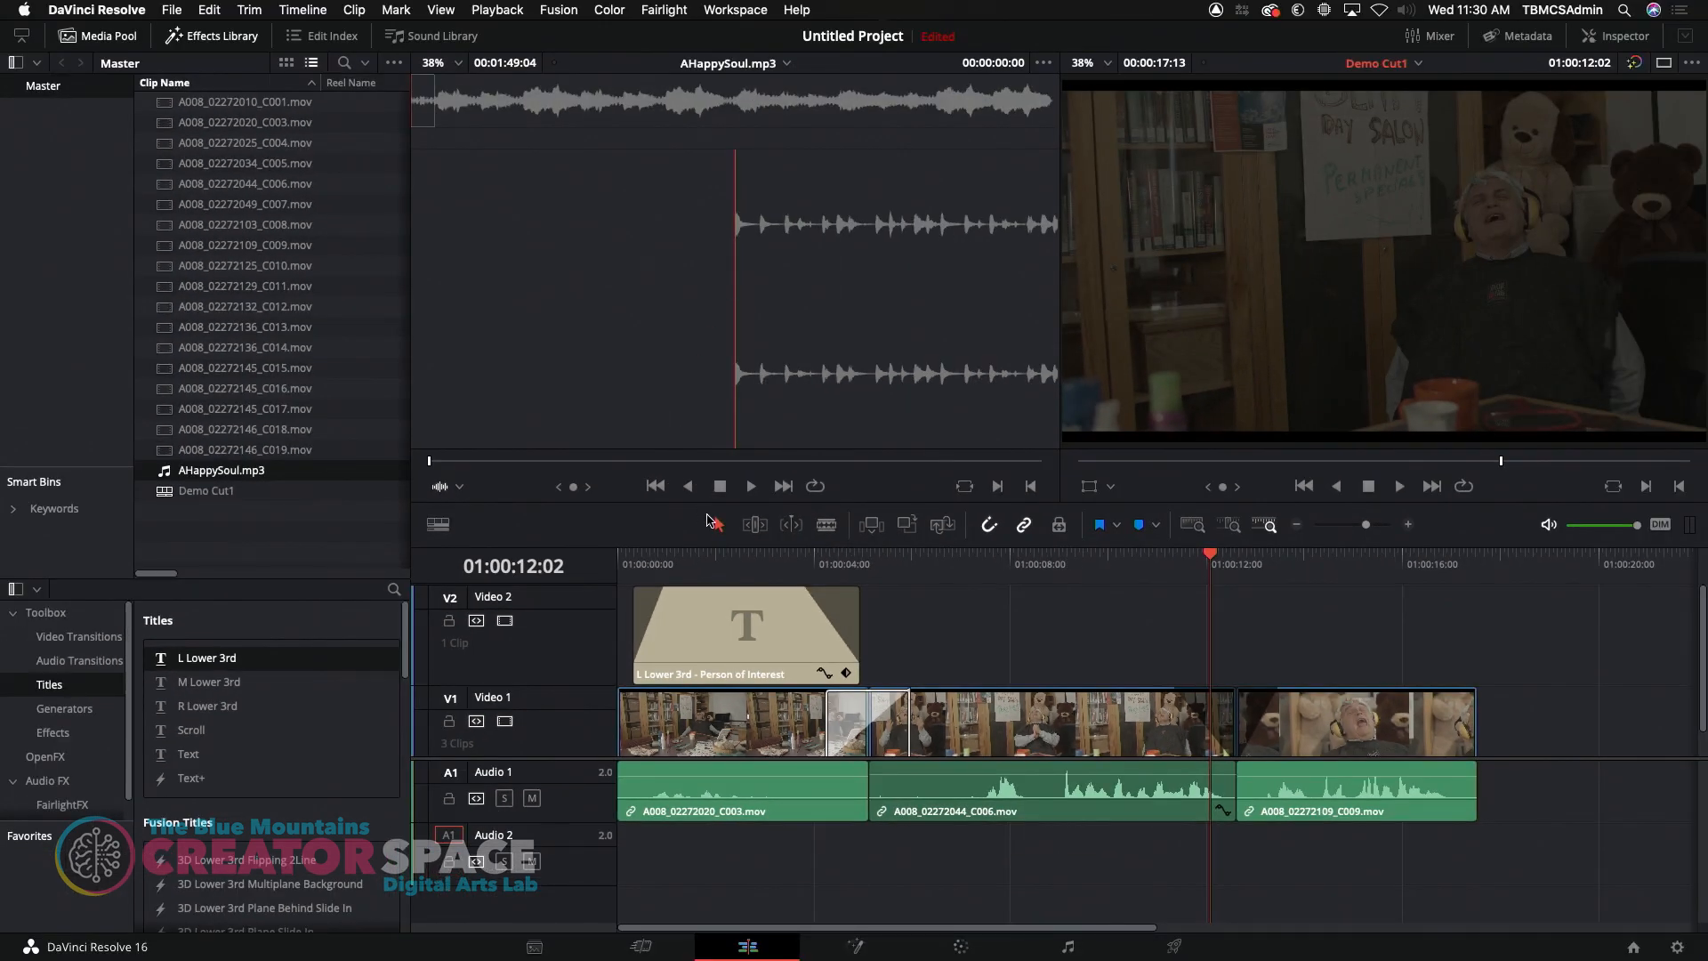
Overwrite AHappySoul.mp3 onto Audio 2 from 01:00:00:00 and return the playhead to the timeline's start
key(Home)
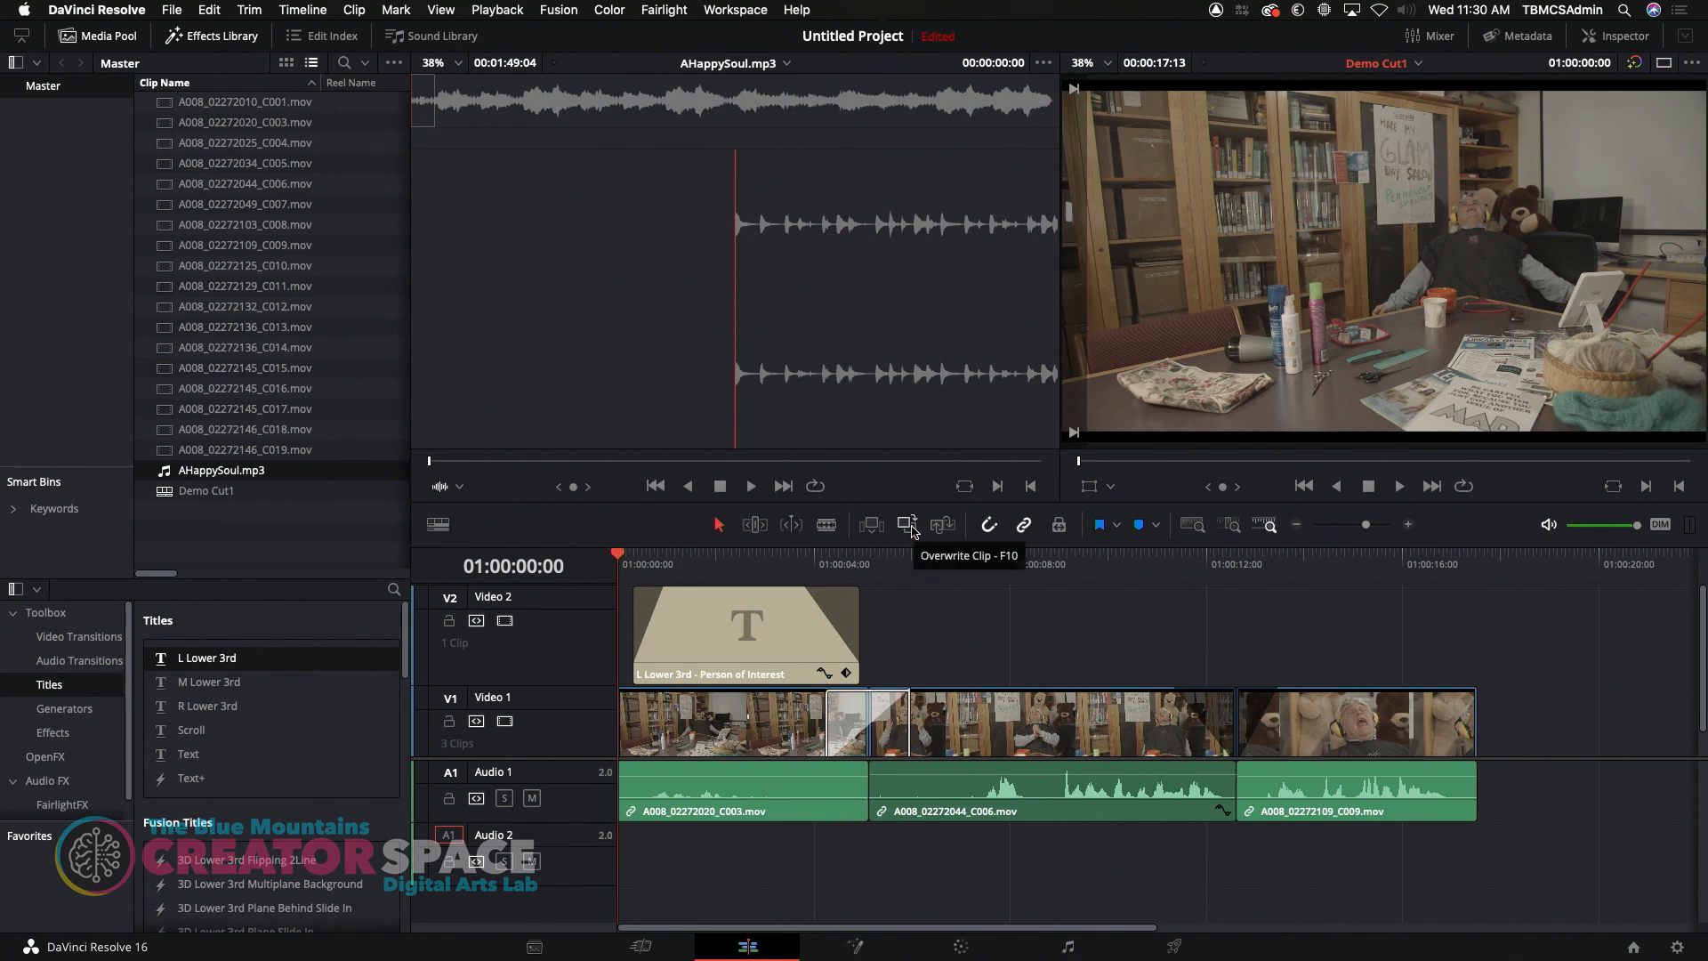
click(914, 531)
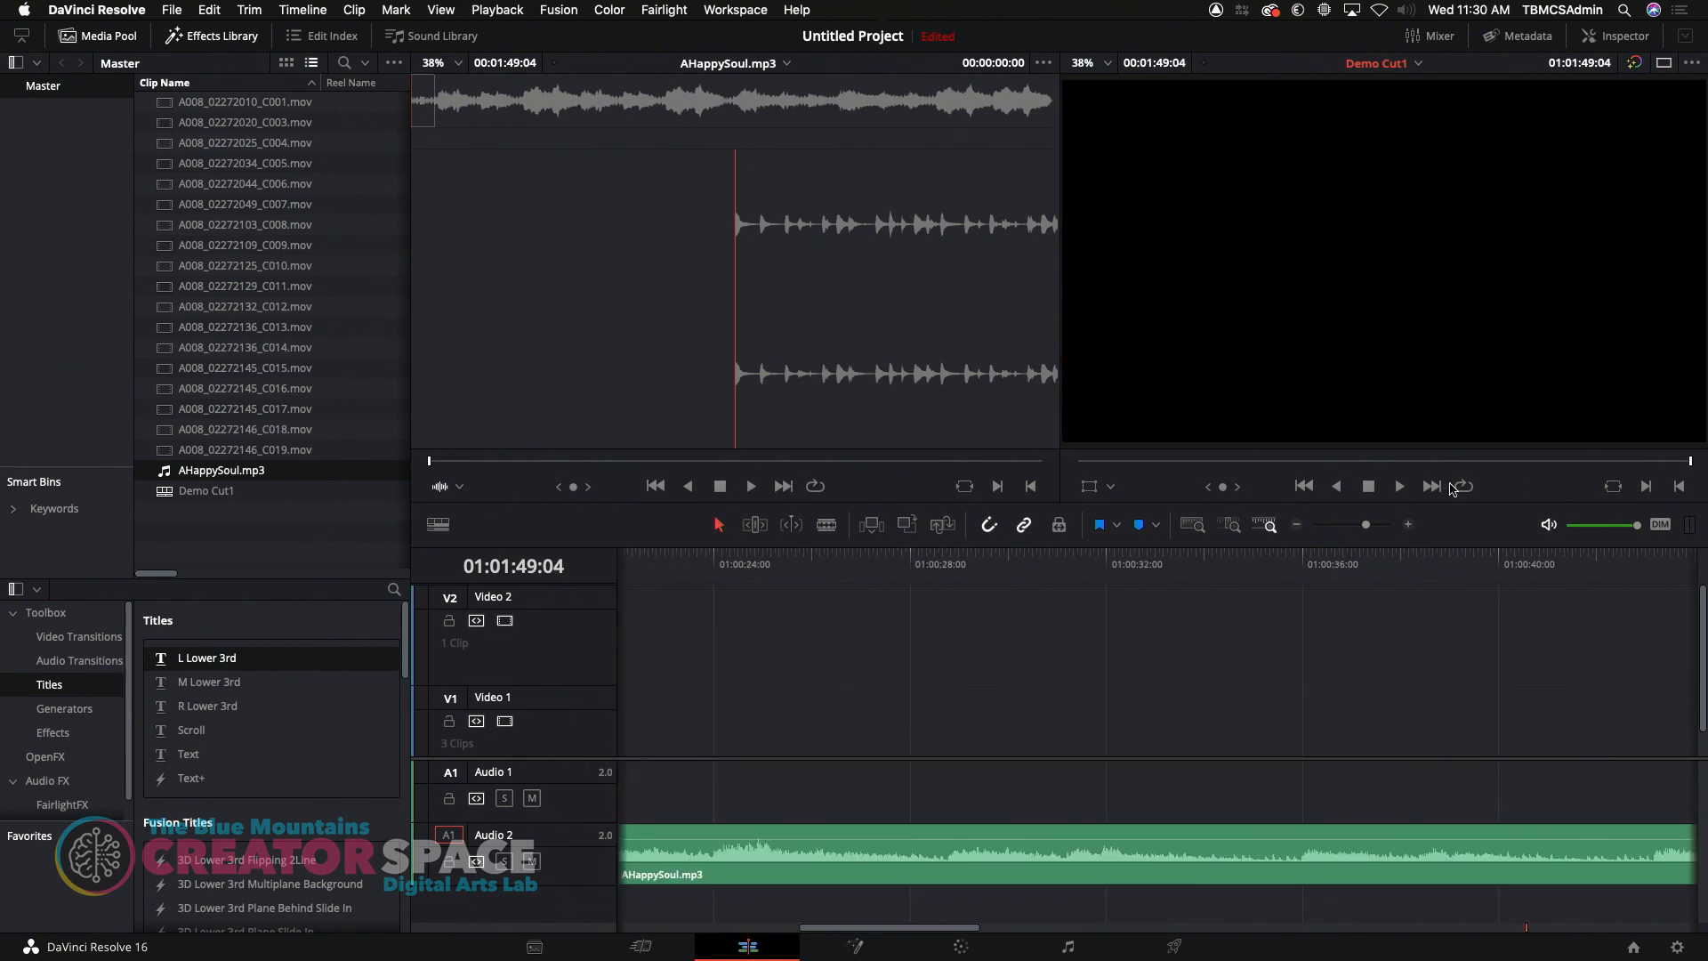
drag(1367, 529, 1337, 529)
drag(624, 568, 565, 570)
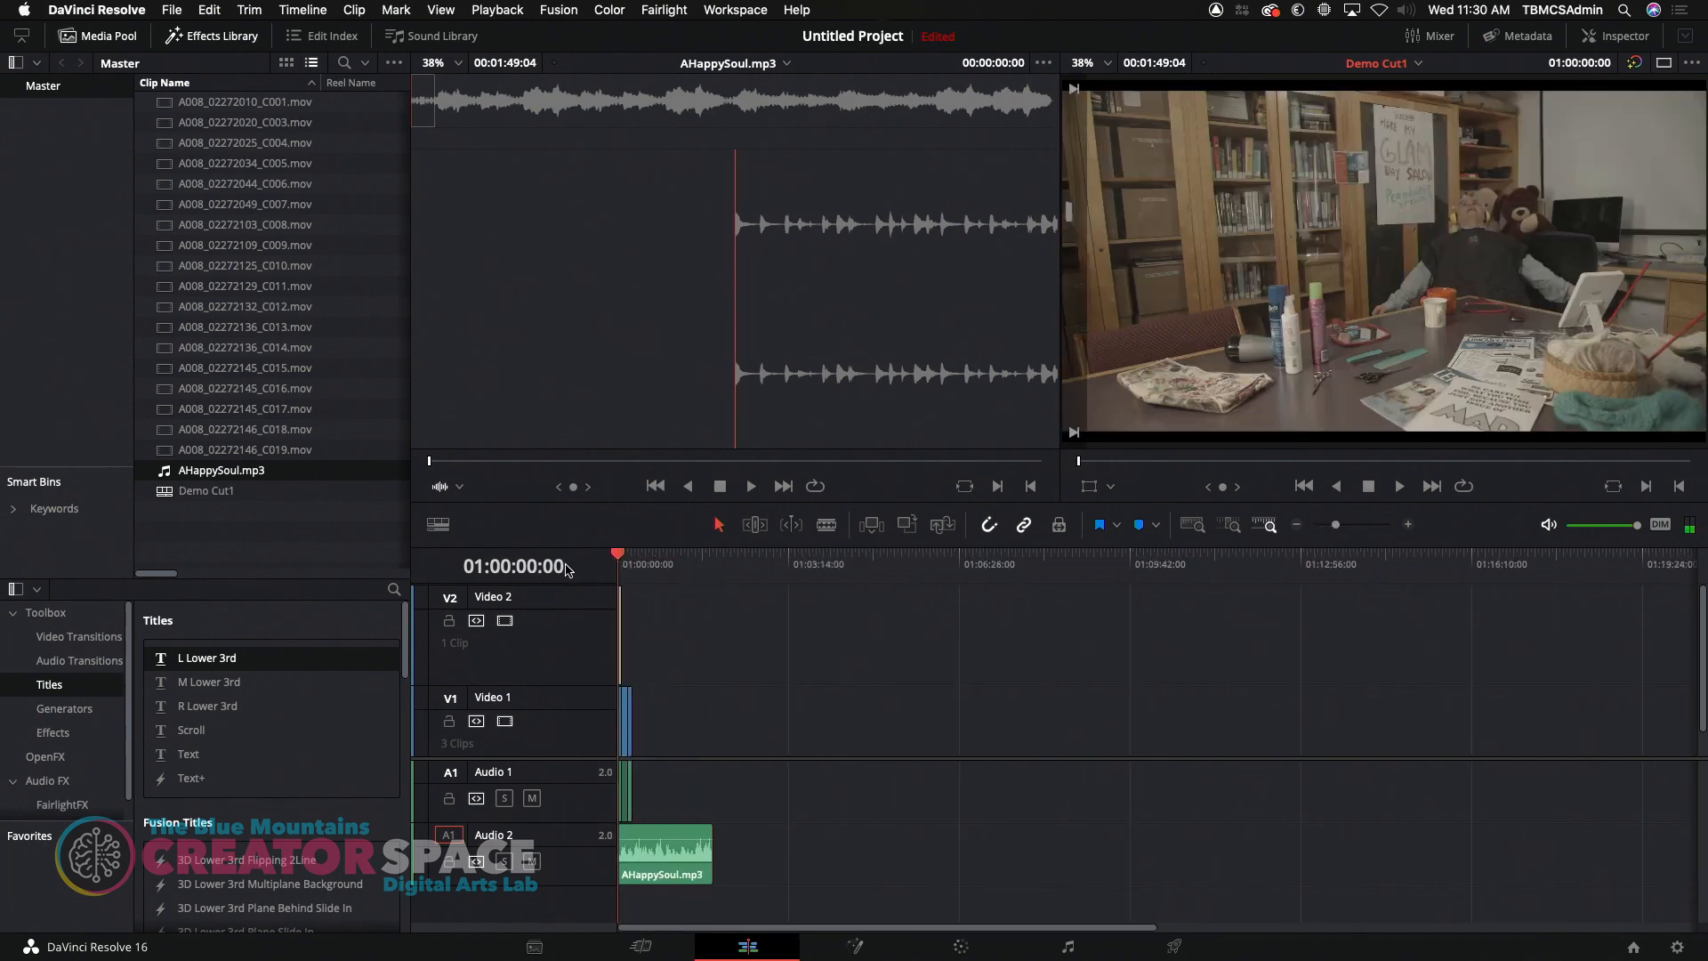
click(1409, 524)
click(1409, 525)
click(1409, 525)
click(1409, 525)
click(1409, 525)
click(1409, 524)
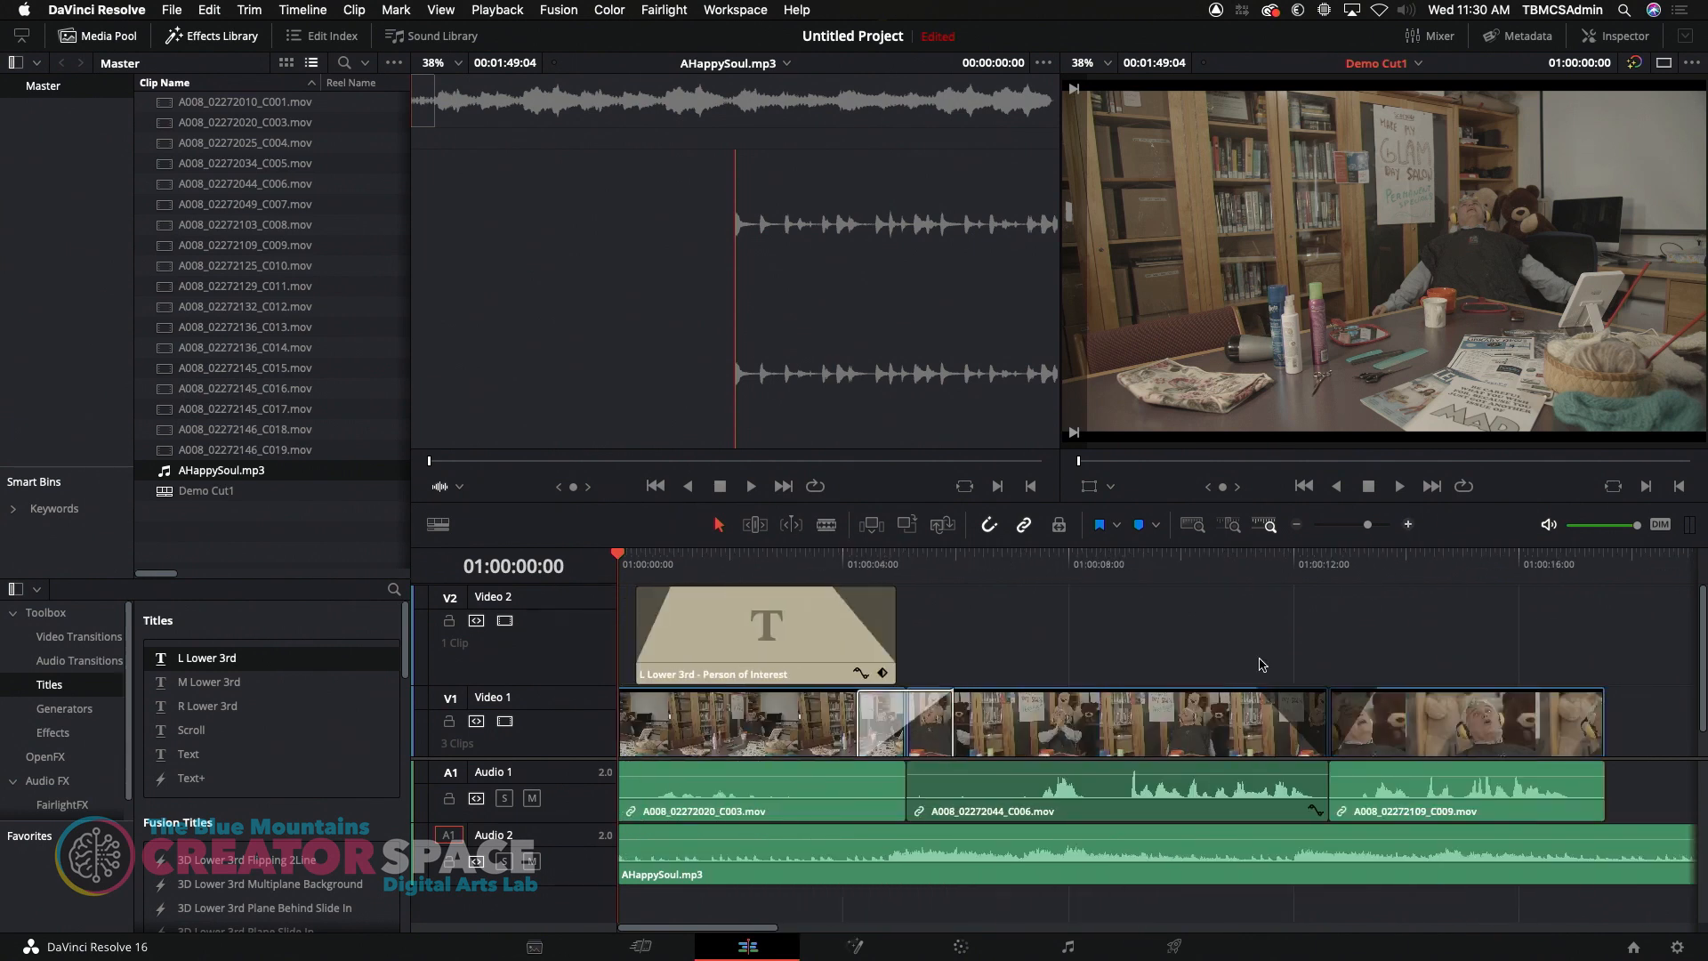
Try an insert edit of AHappySoul.mp3 at the timeline's start, and undo it
click(1299, 526)
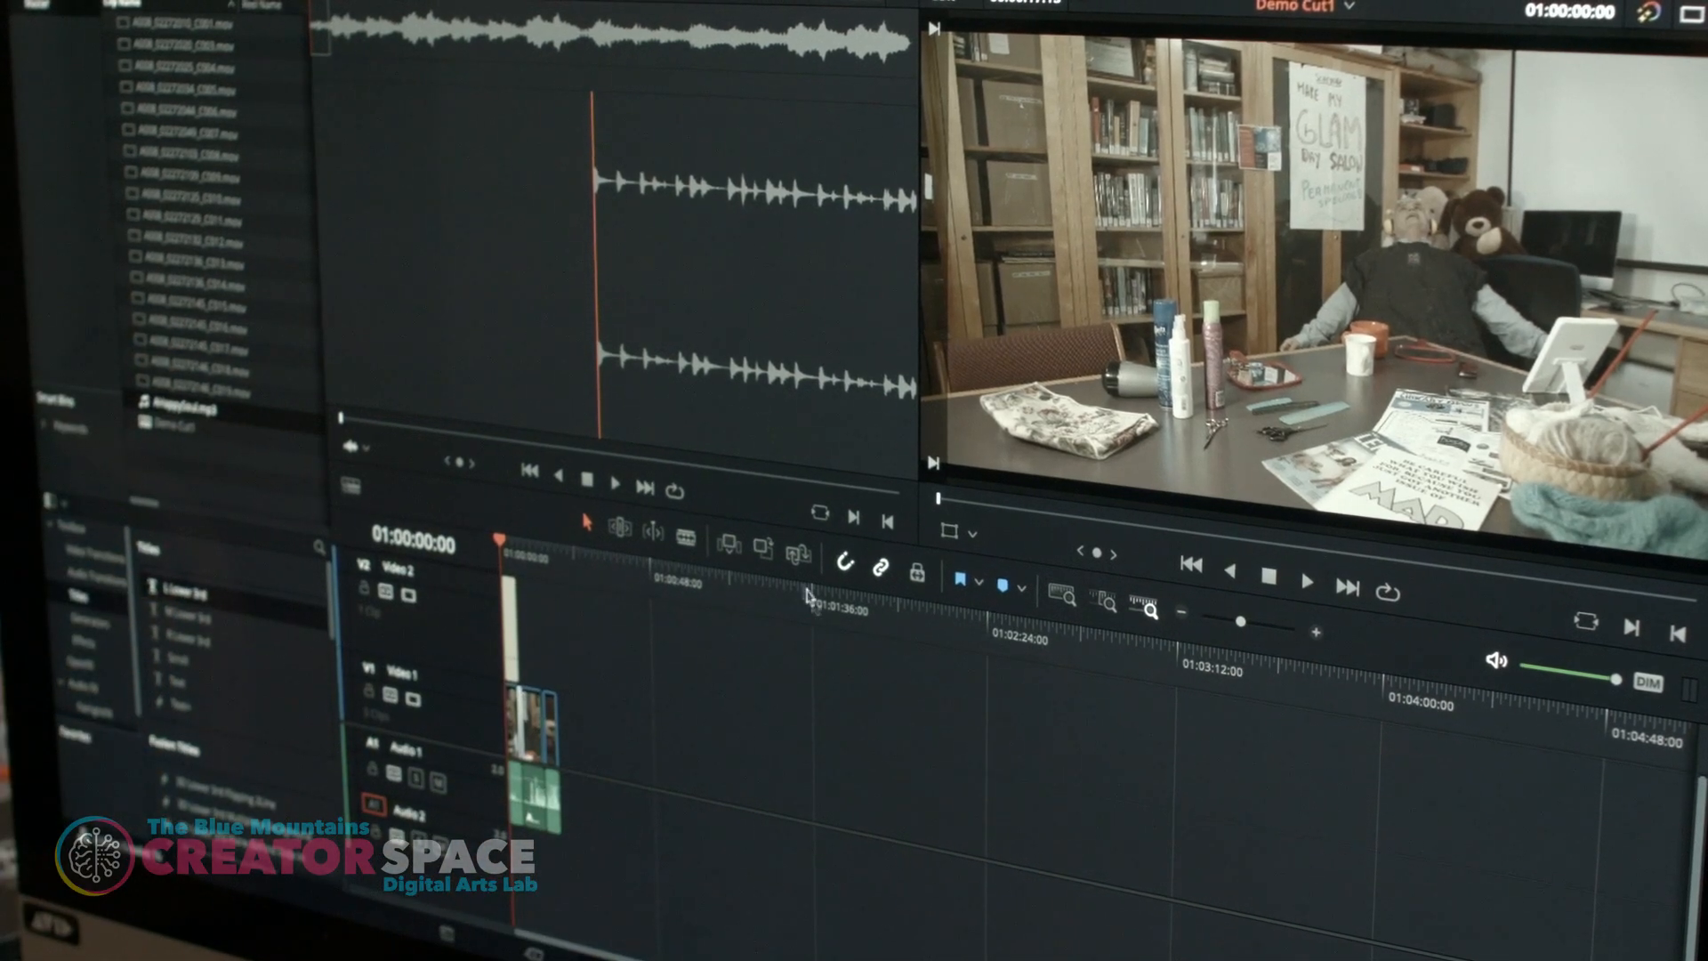
click(727, 547)
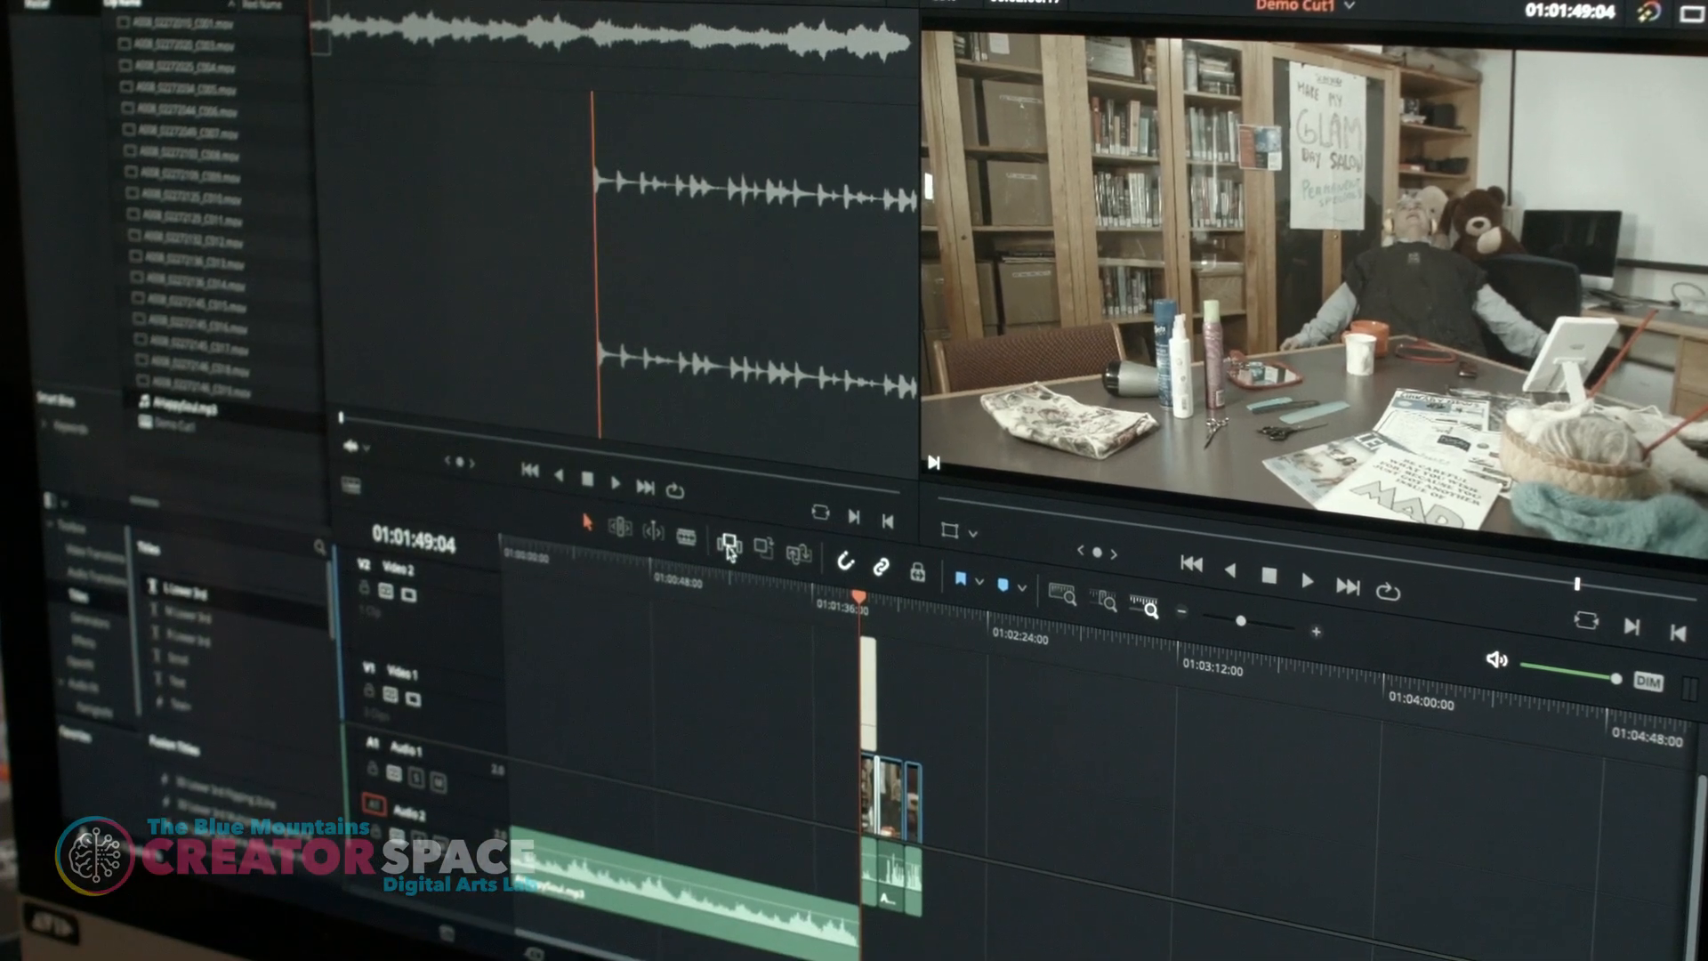
key(ctrl+z)
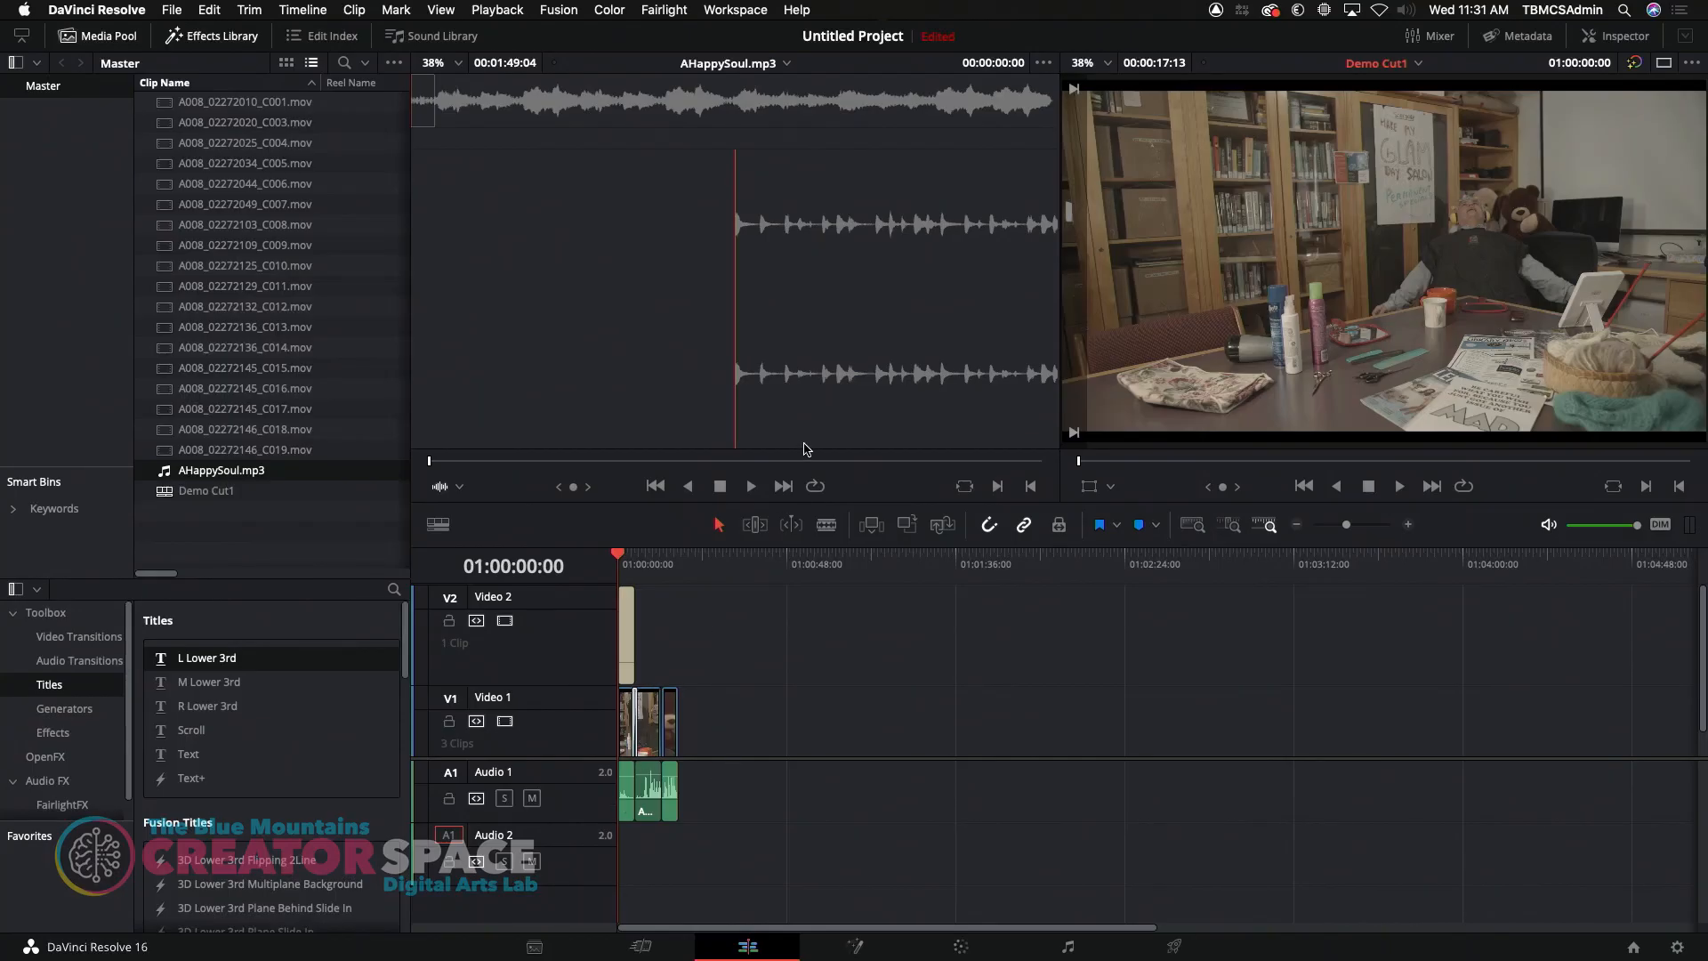
Place AHappySoul.mp3 on Audio 2 at 01:00:00:00 with an overwrite edit and play the opening from the start
click(905, 525)
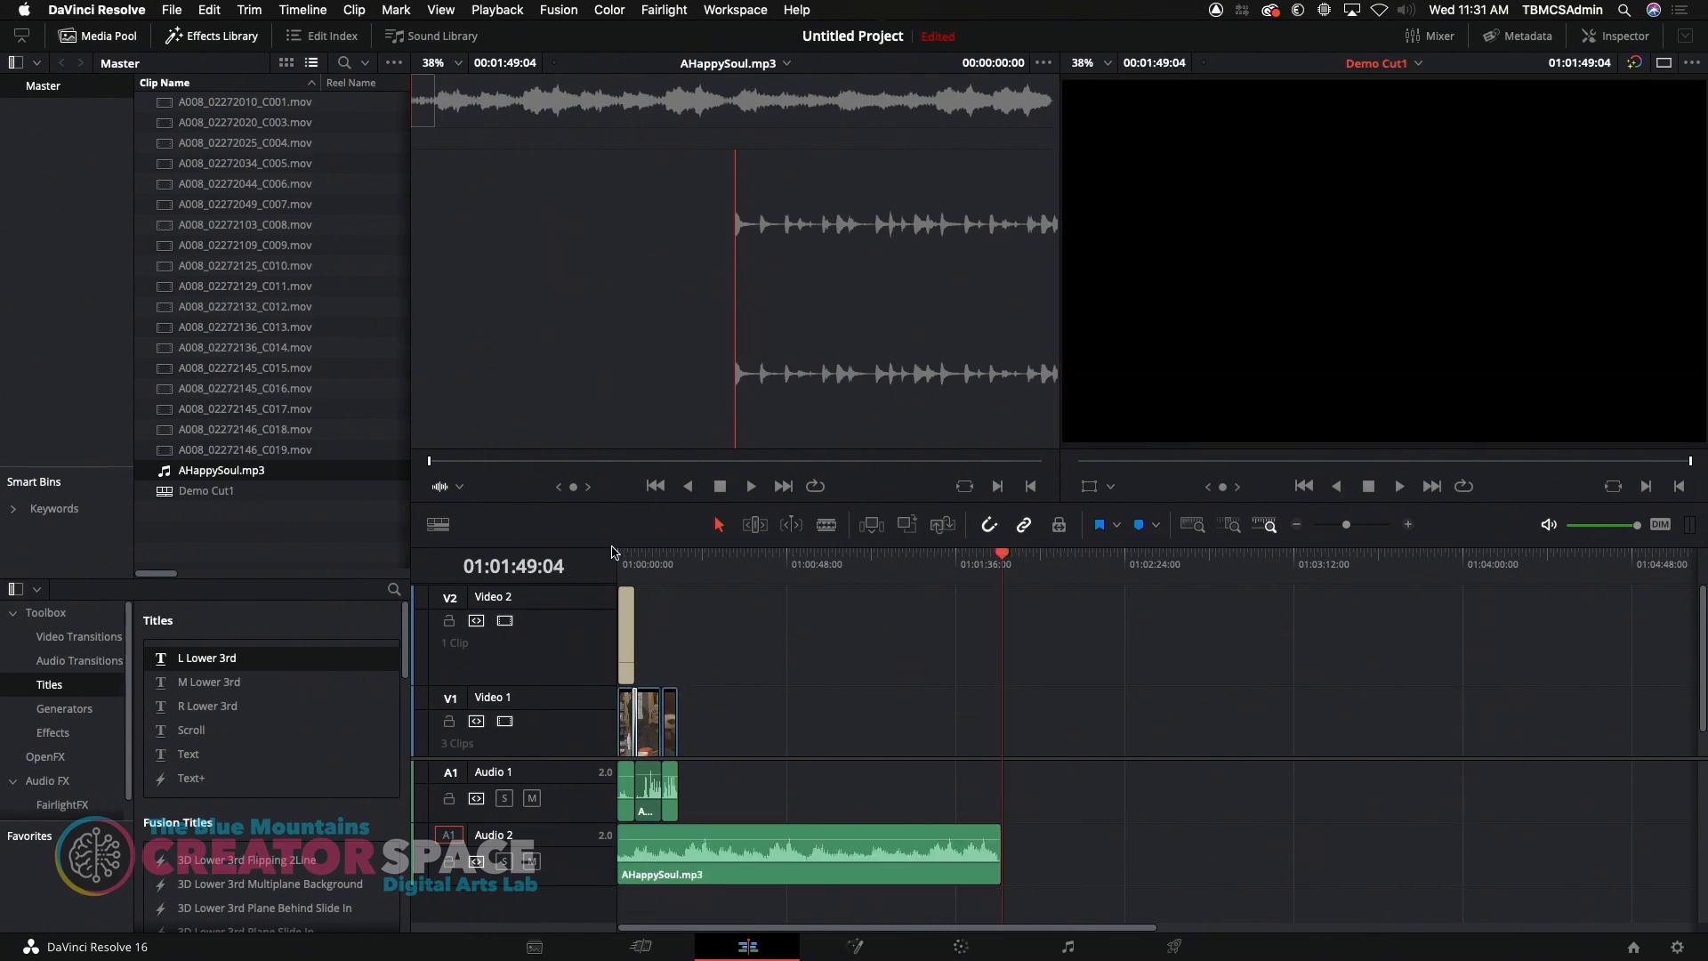
drag(627, 559, 574, 575)
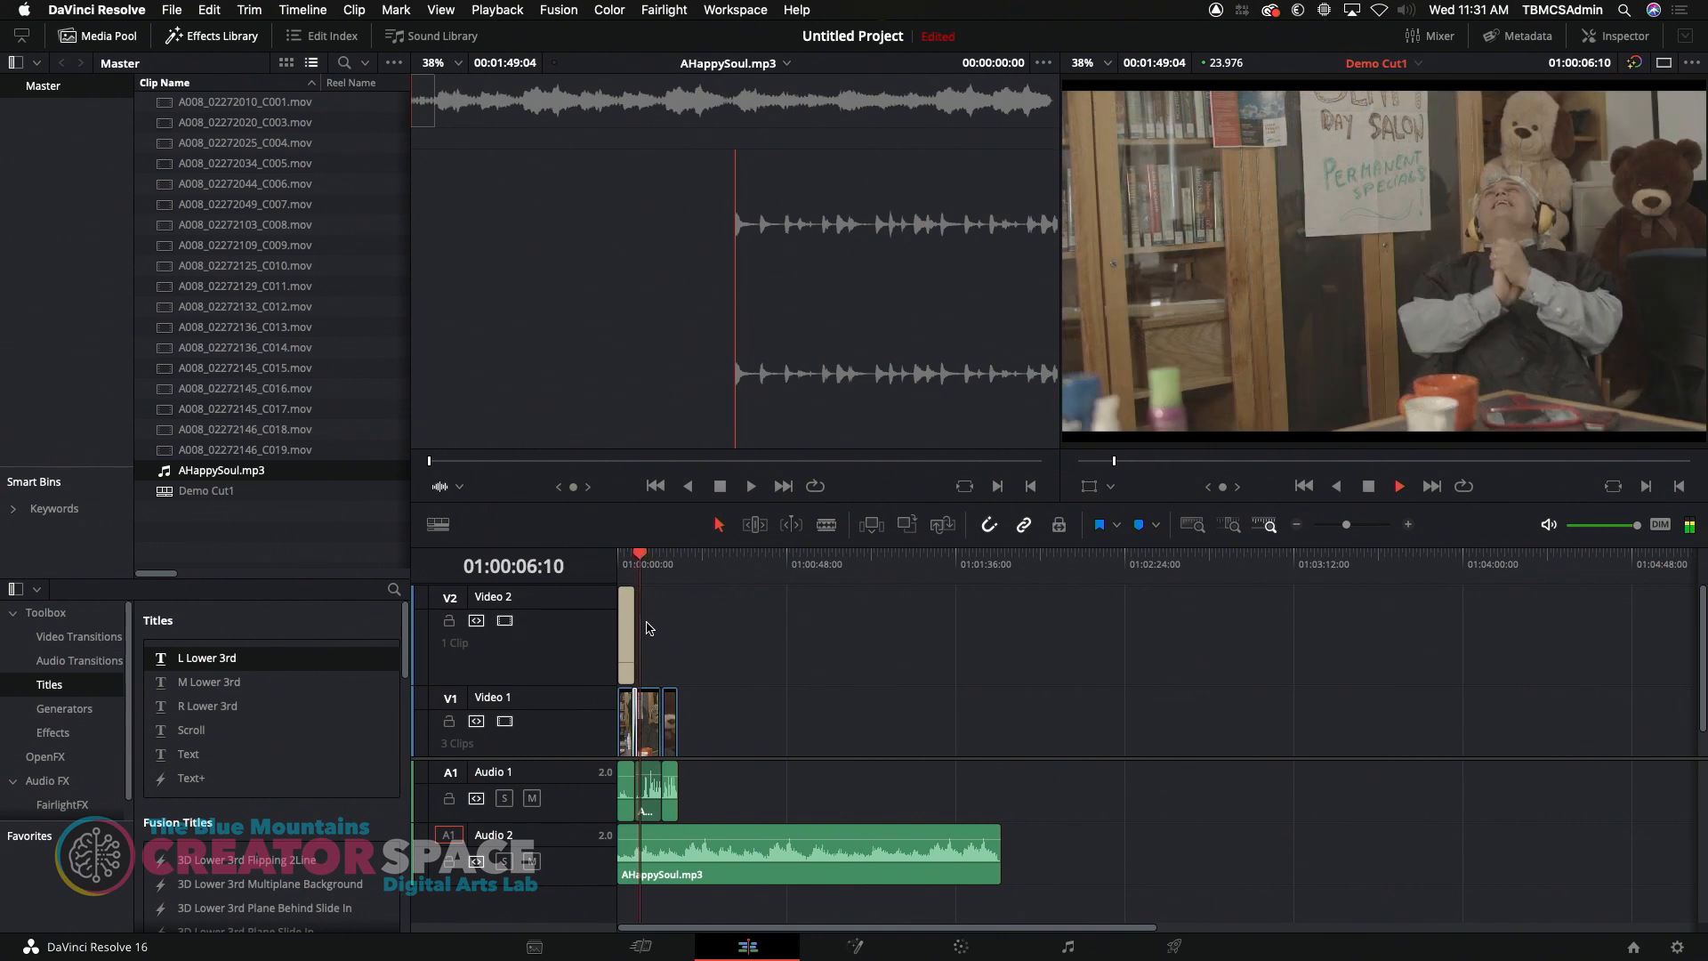
key(space)
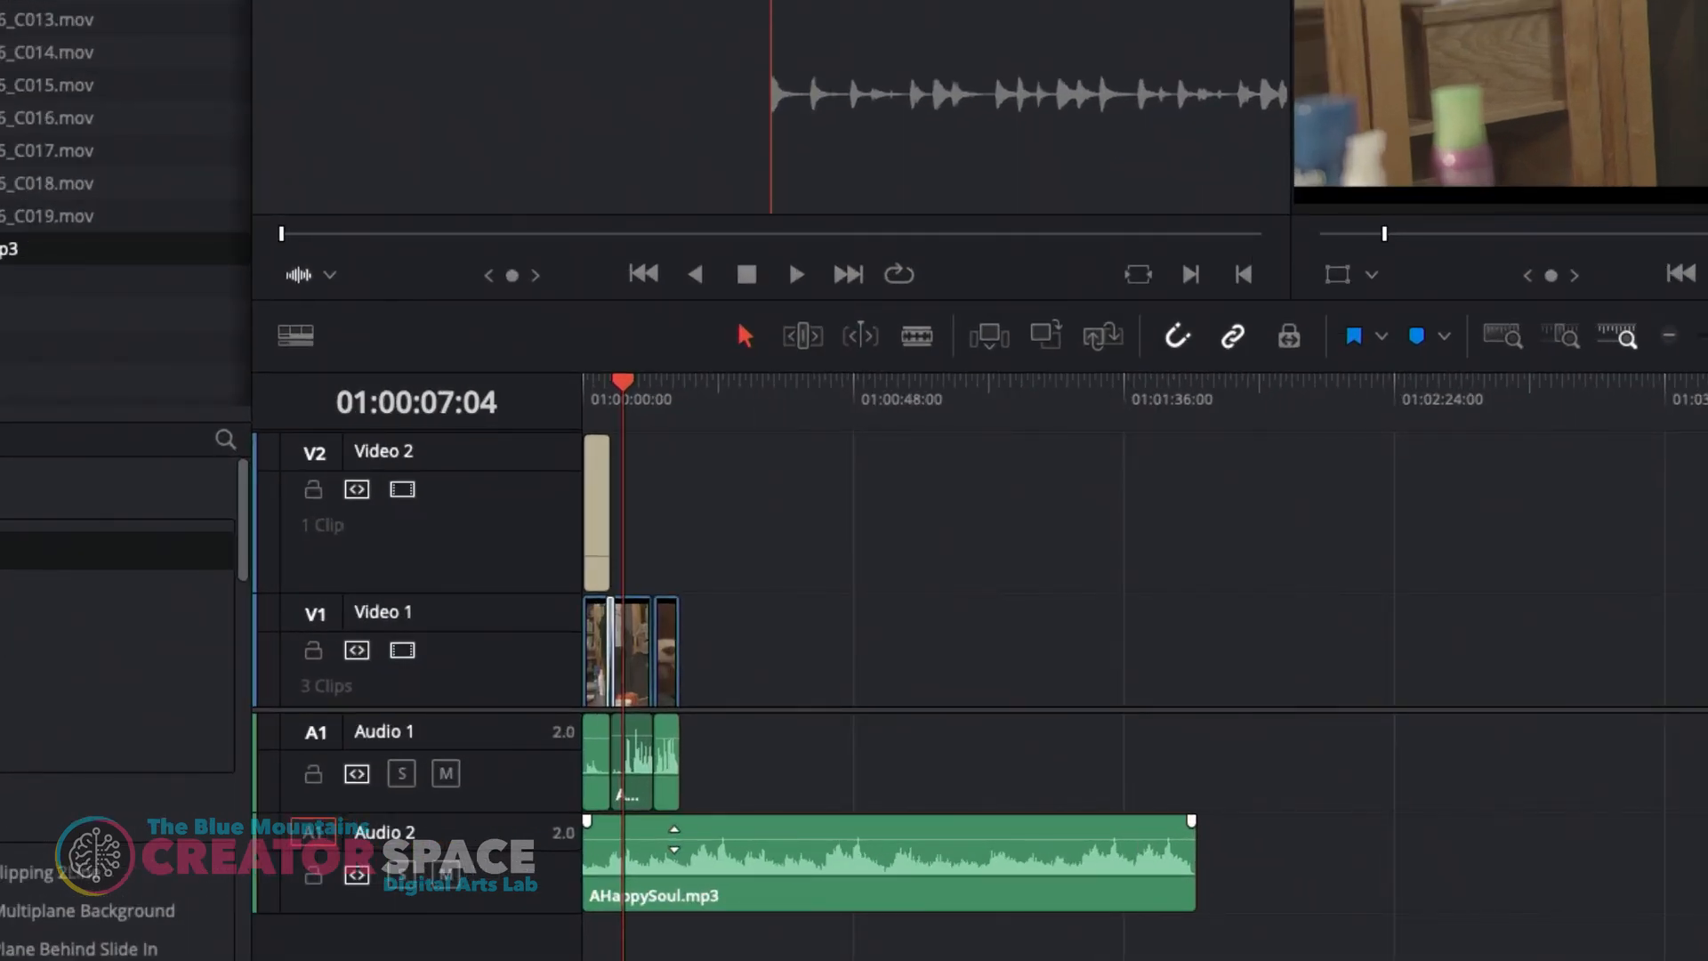
Lower the volume of AHappySoul.mp3 well below the clip audio, raise it slightly, and play from the start after each adjustment
drag(673, 839, 673, 856)
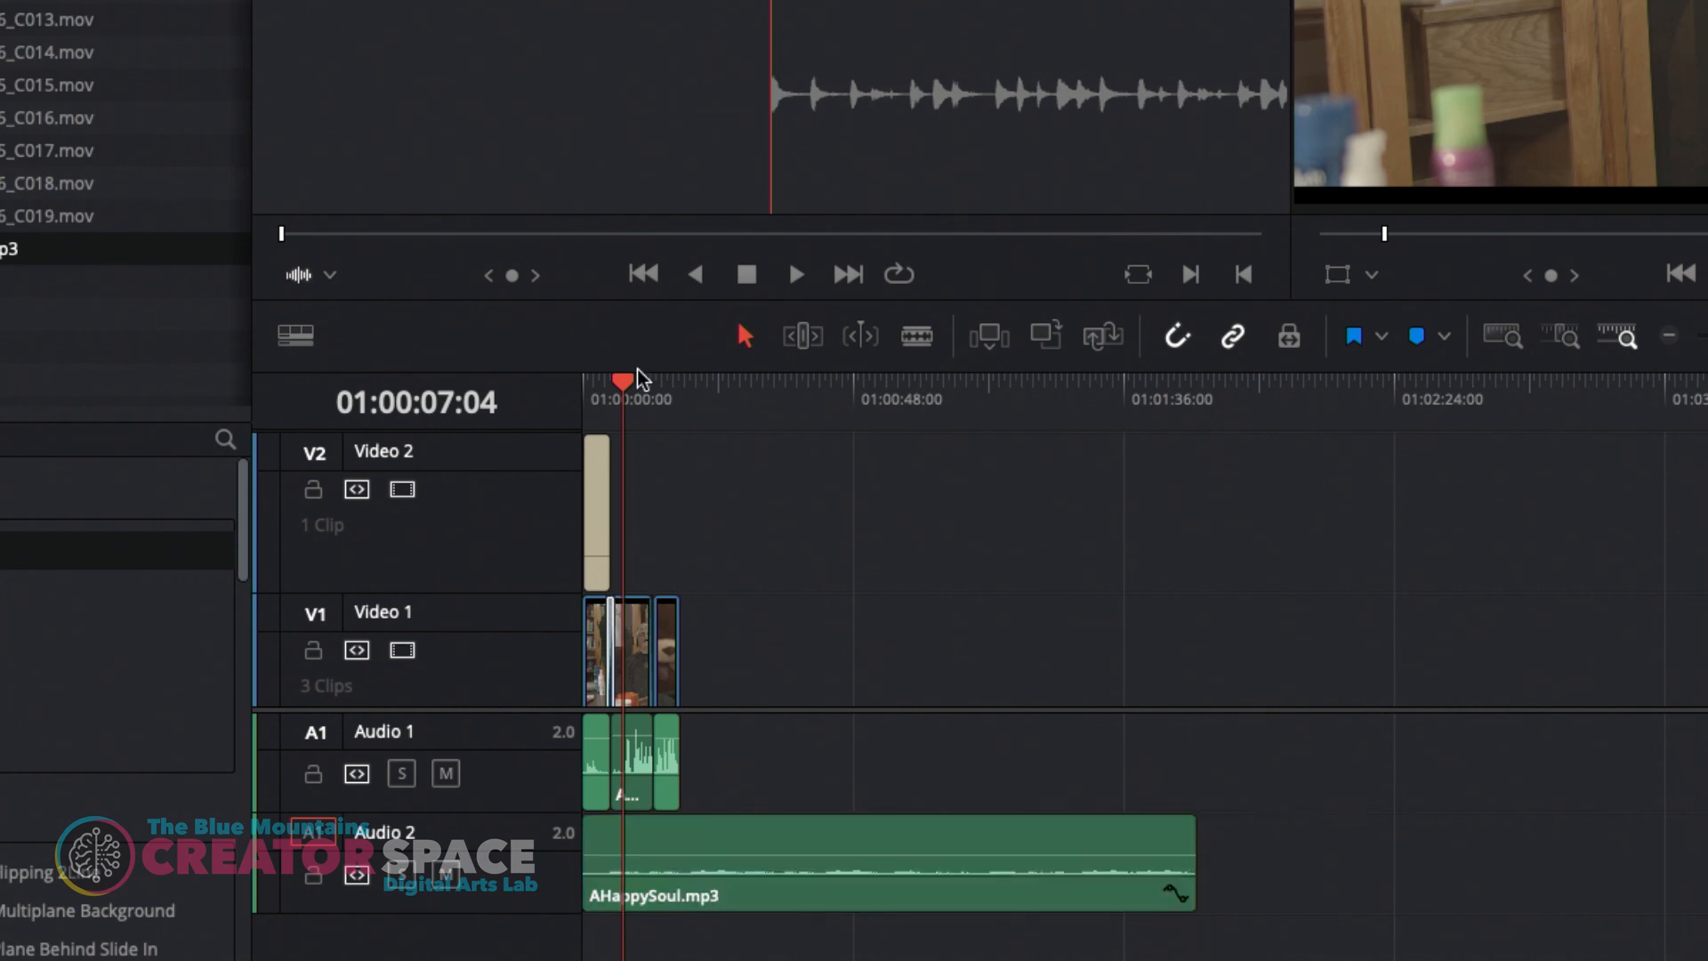
drag(614, 389, 566, 397)
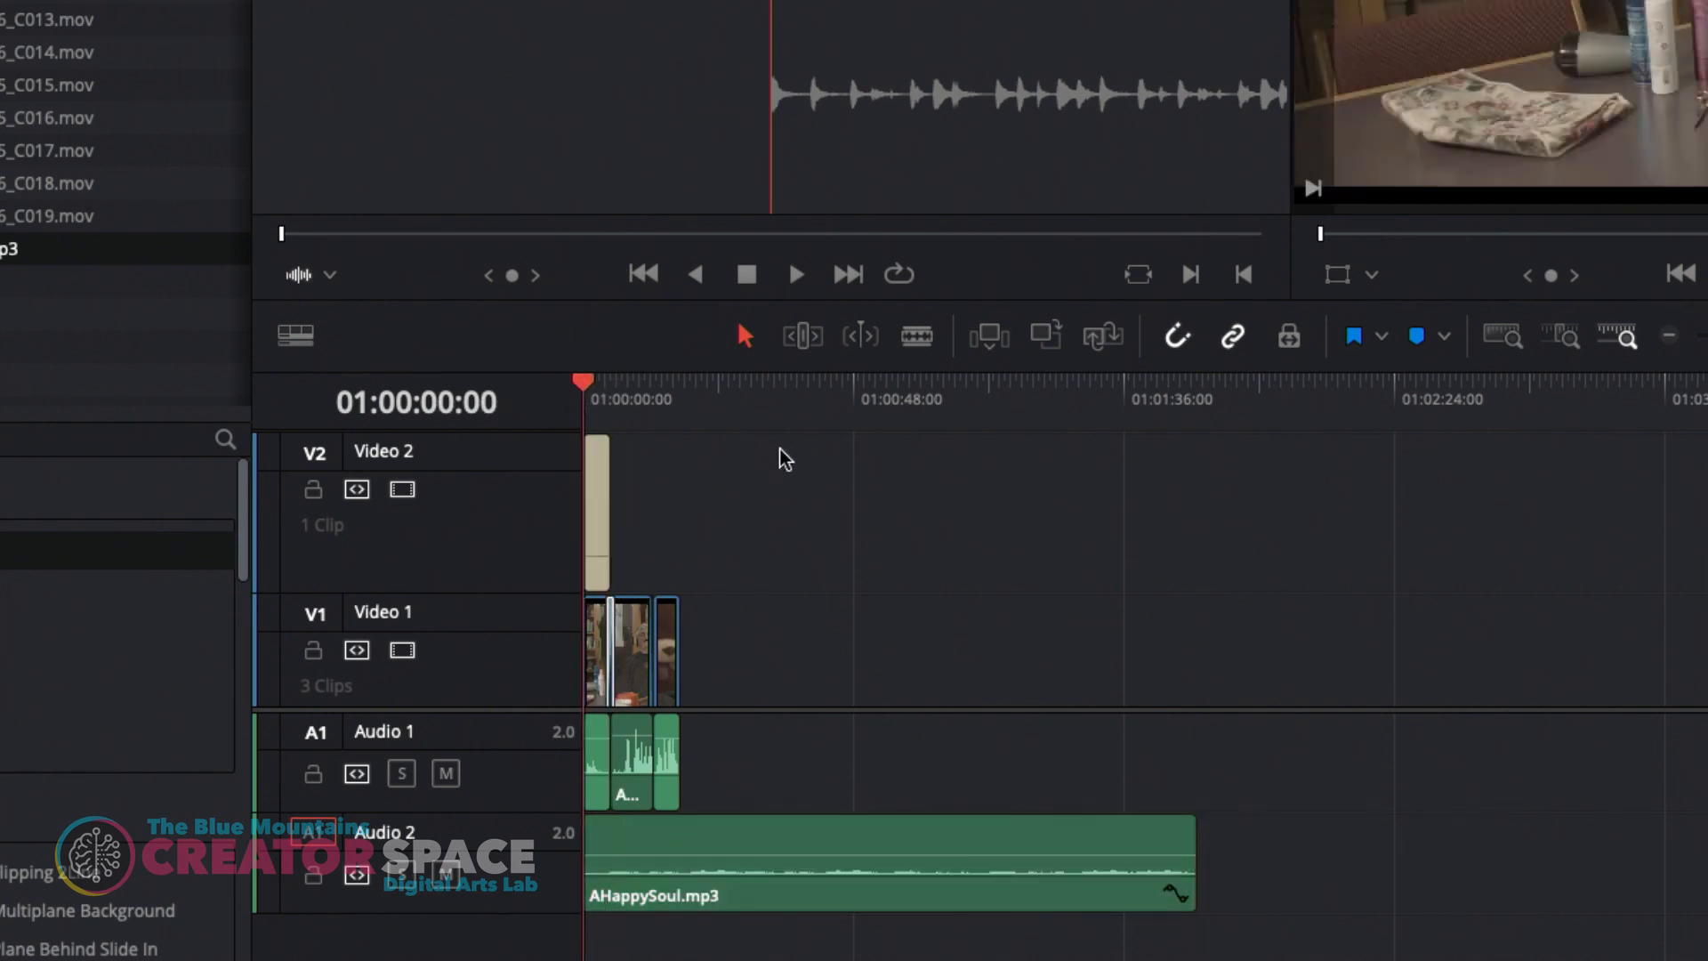
key(space)
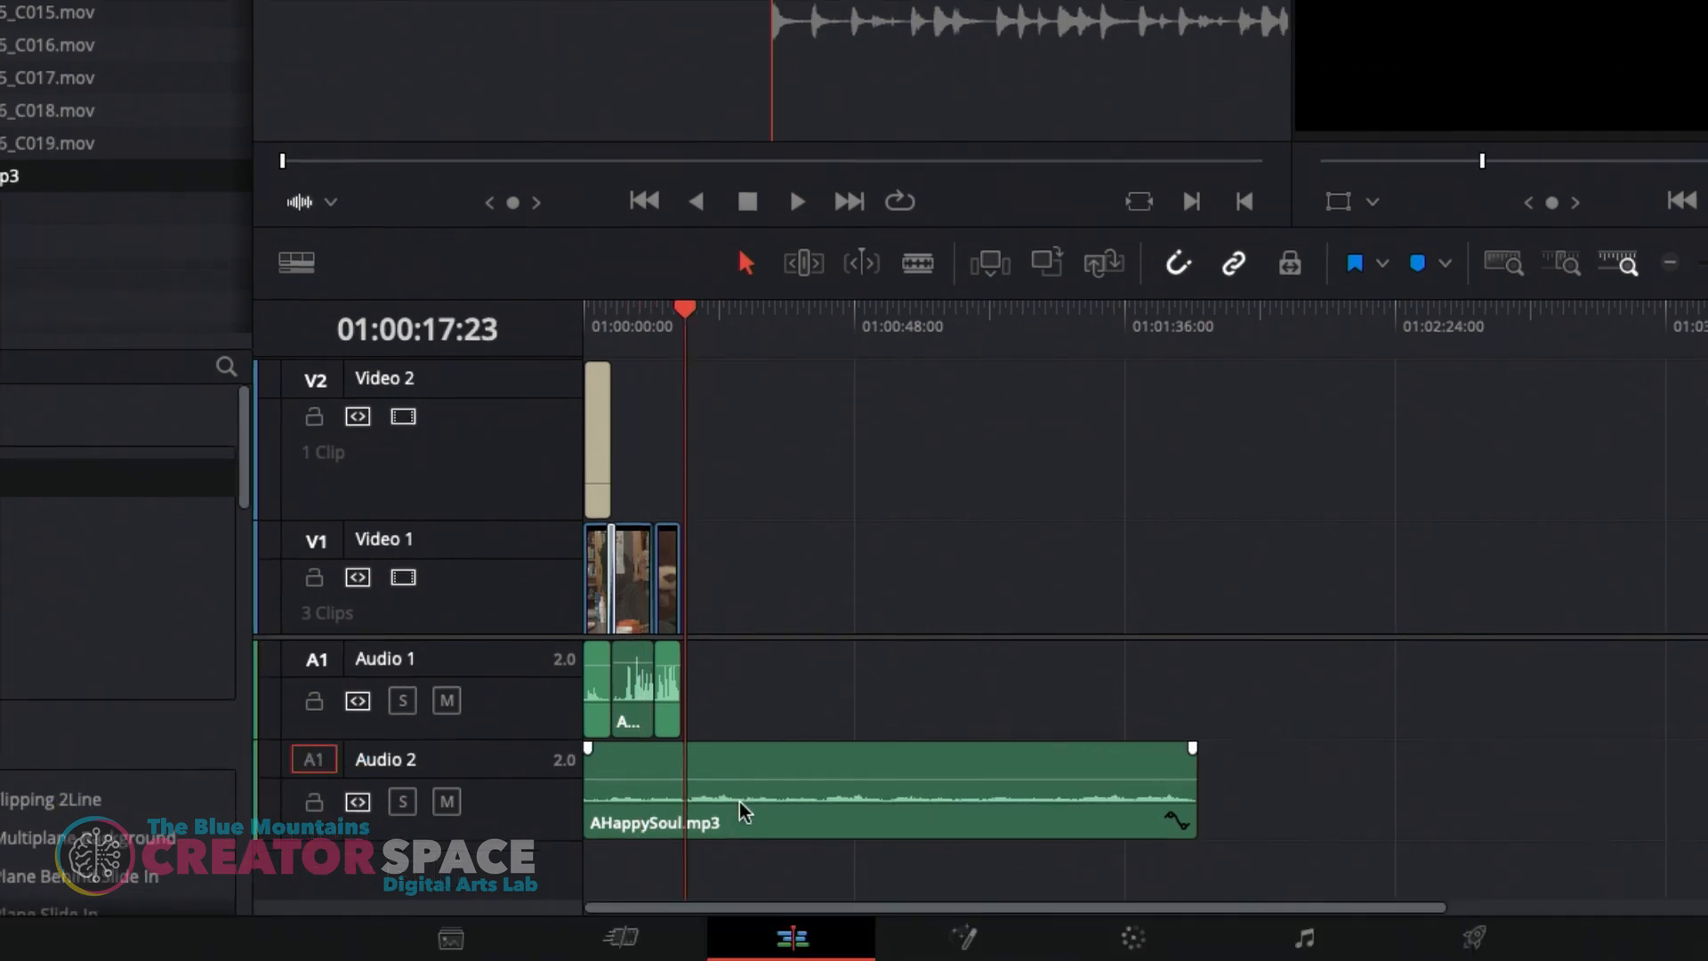
drag(735, 780, 734, 777)
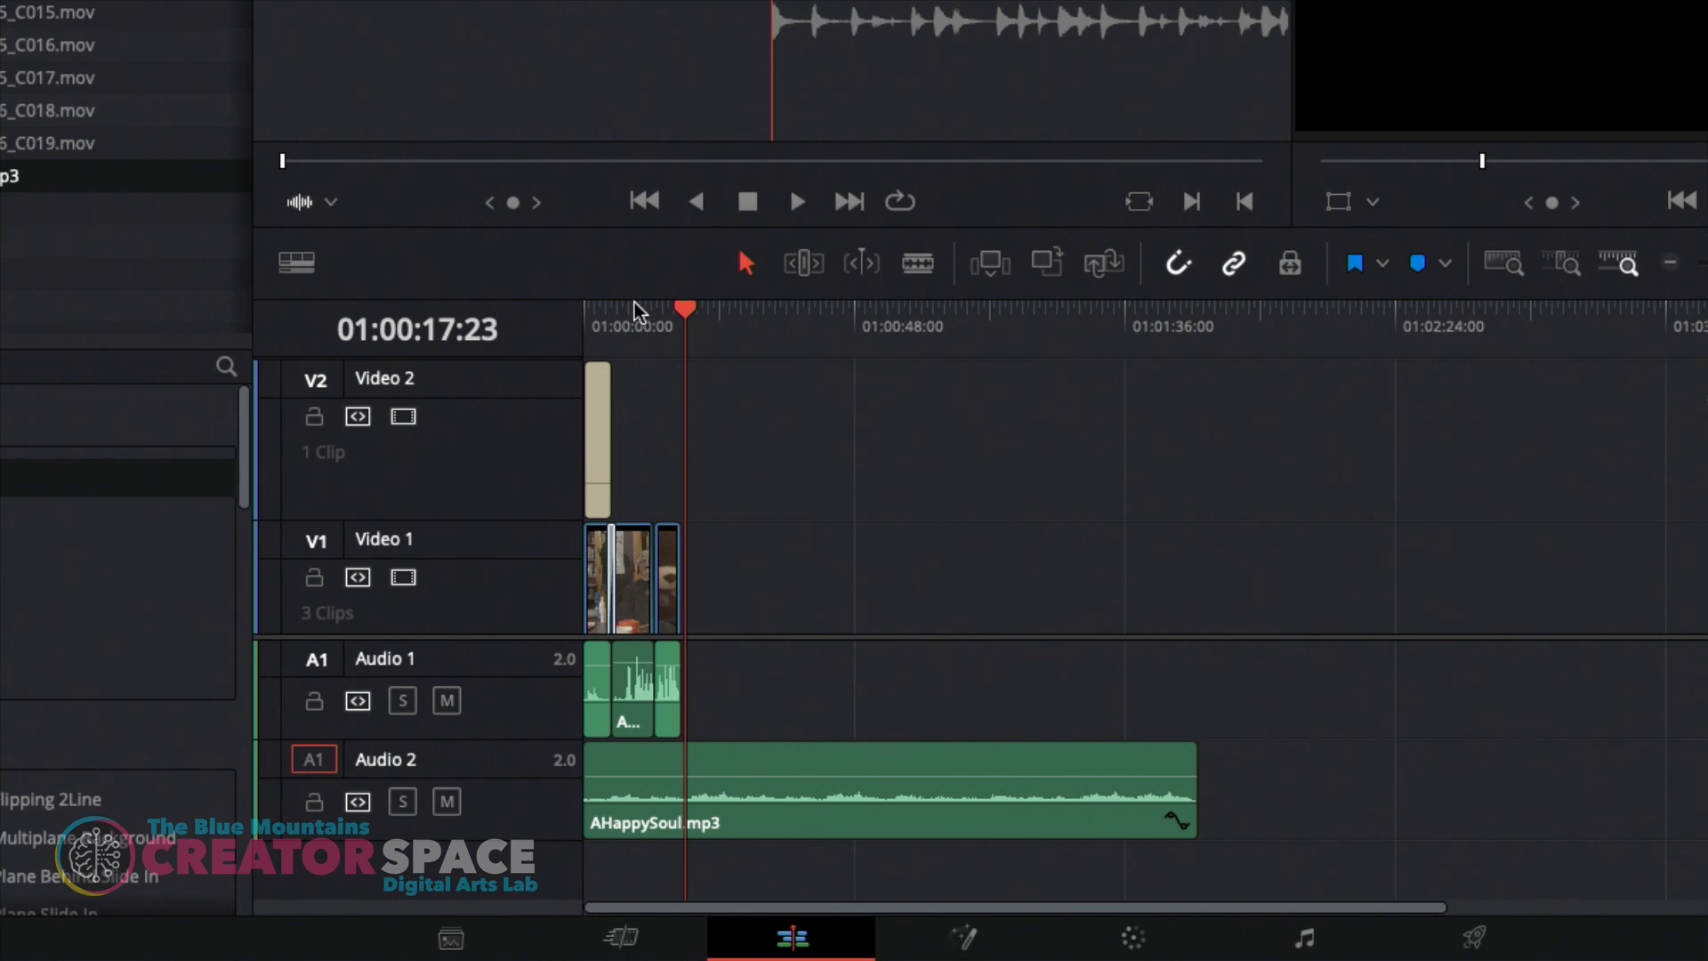
drag(649, 313, 532, 325)
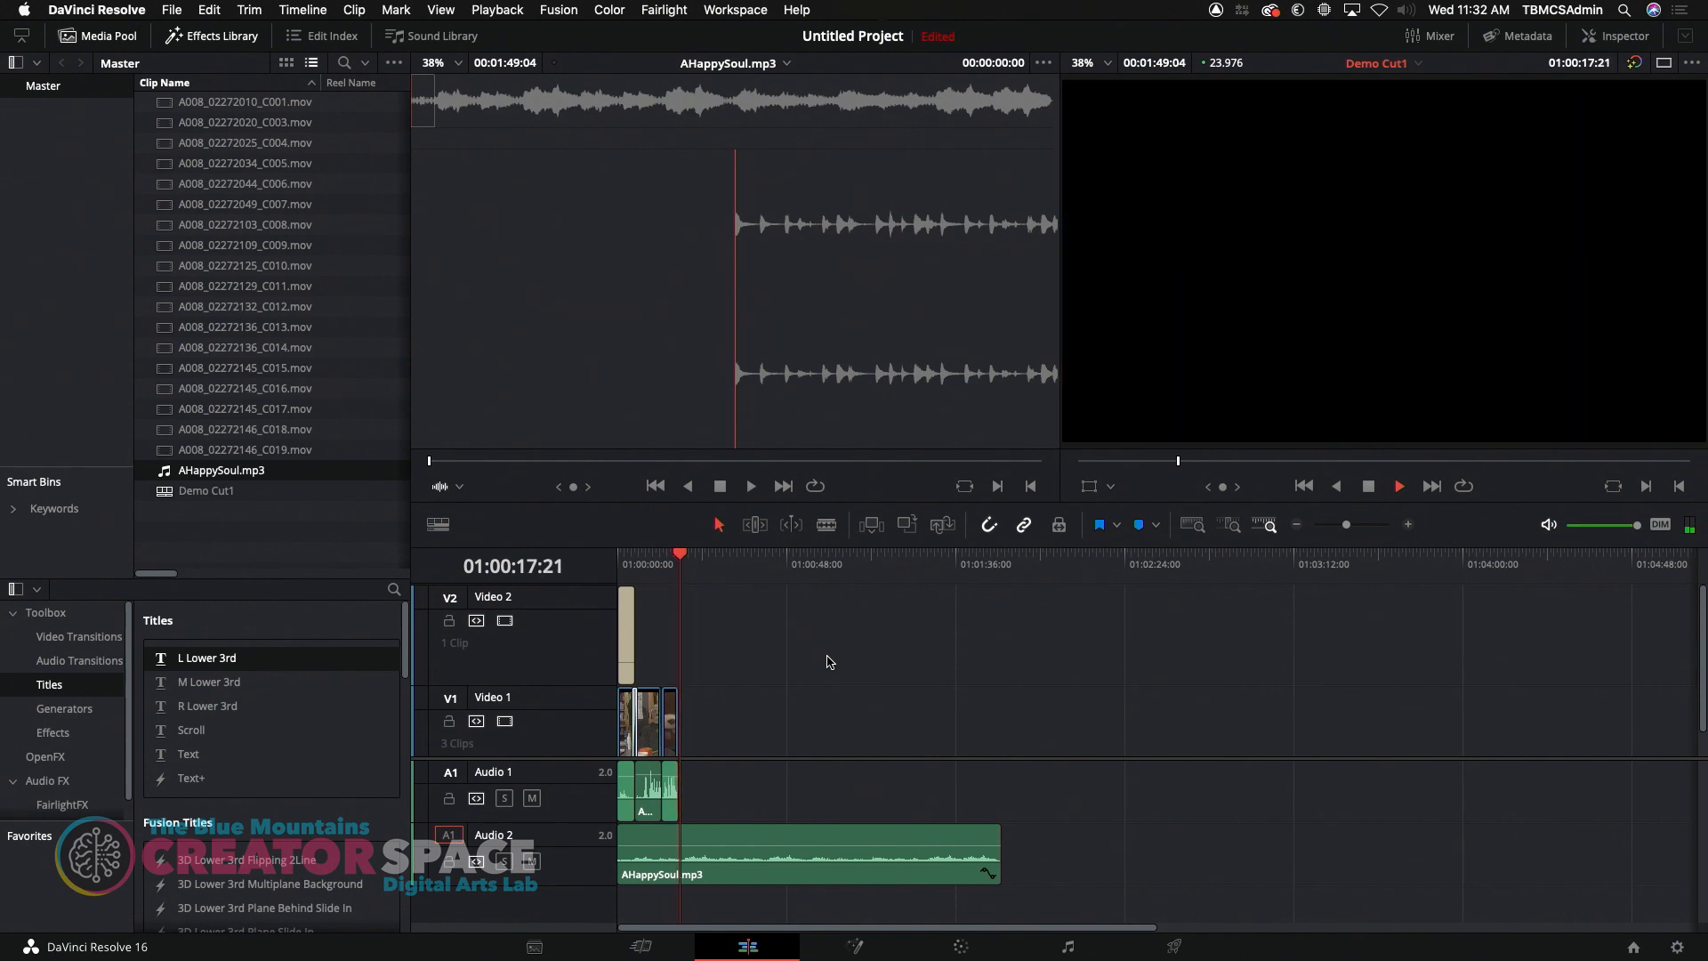
Trim the end of AHappySoul.mp3 back to 01:00:18:17, just past the last video clip
key(space)
click(1409, 525)
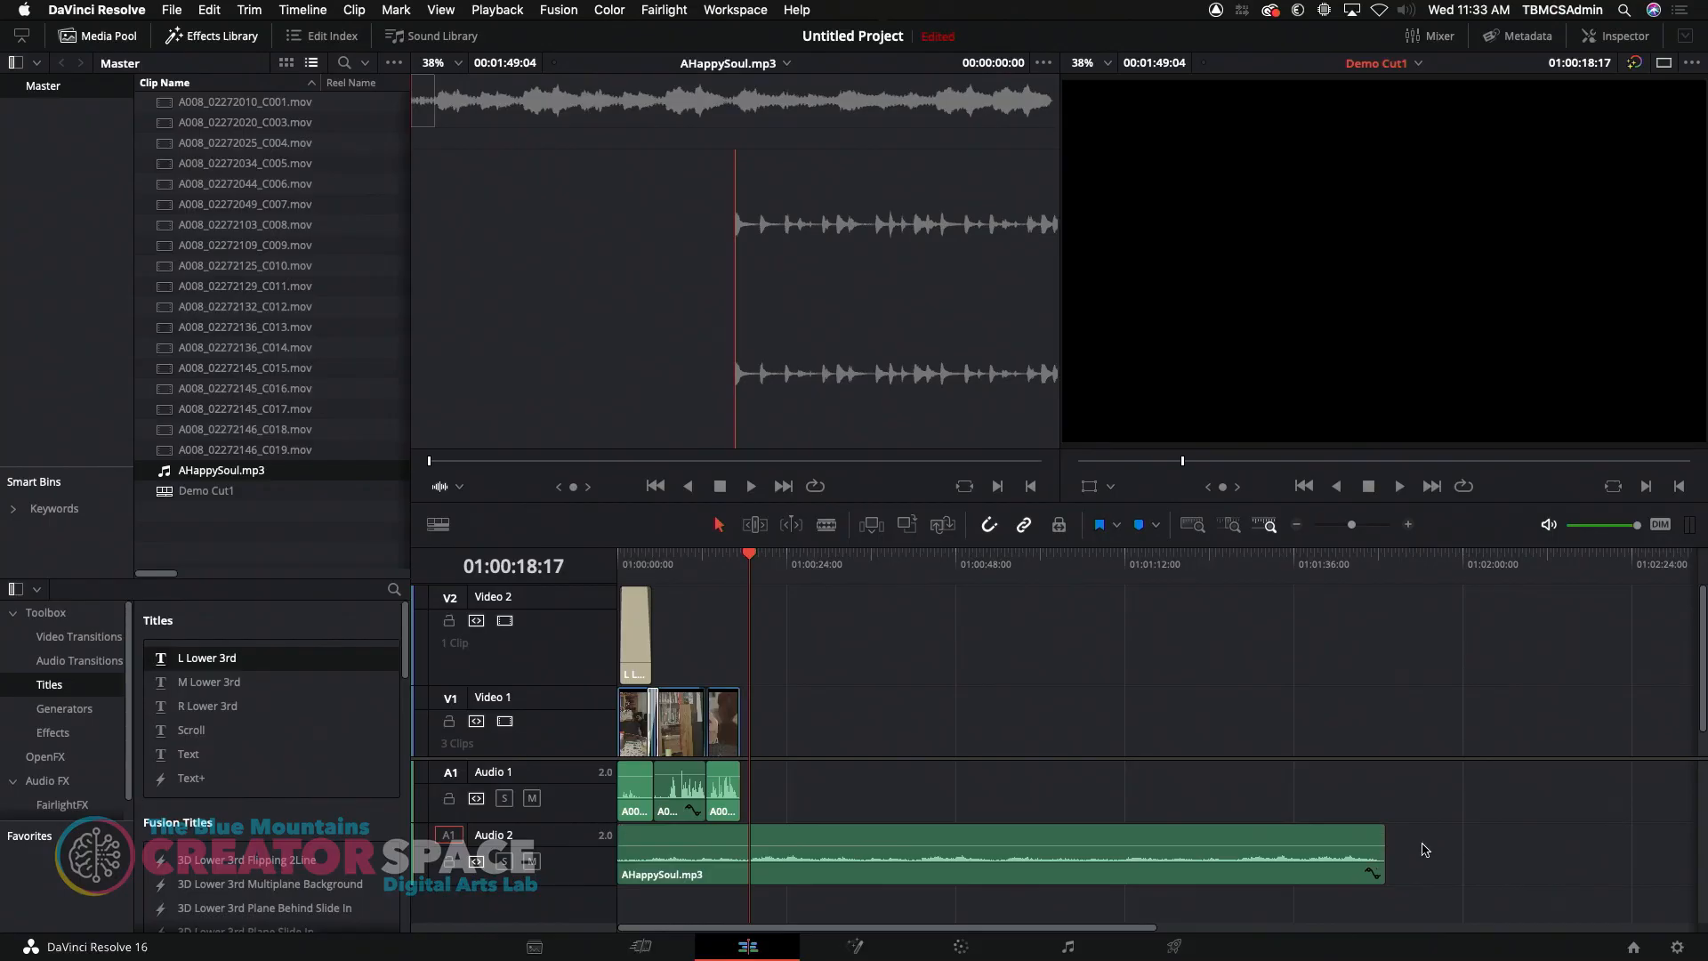
drag(1388, 862, 750, 881)
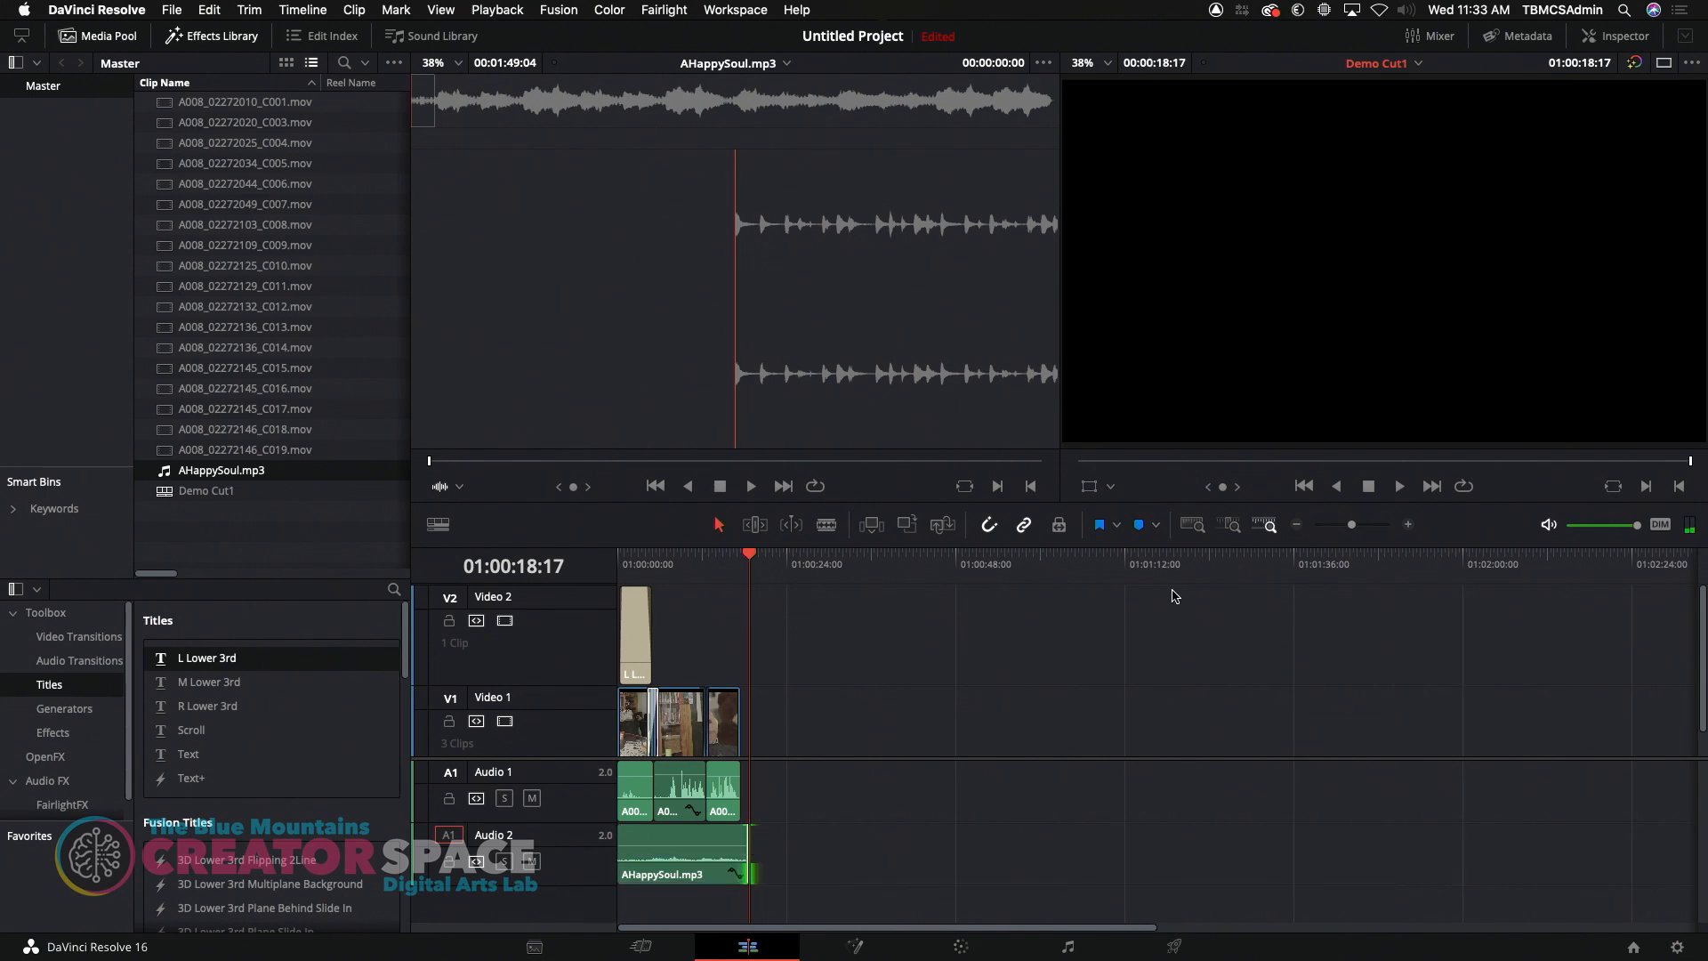
Fade out the end of AHappySoul.mp3, beginning over the last video clip, and play the ending from 01:00:15:17
click(1410, 526)
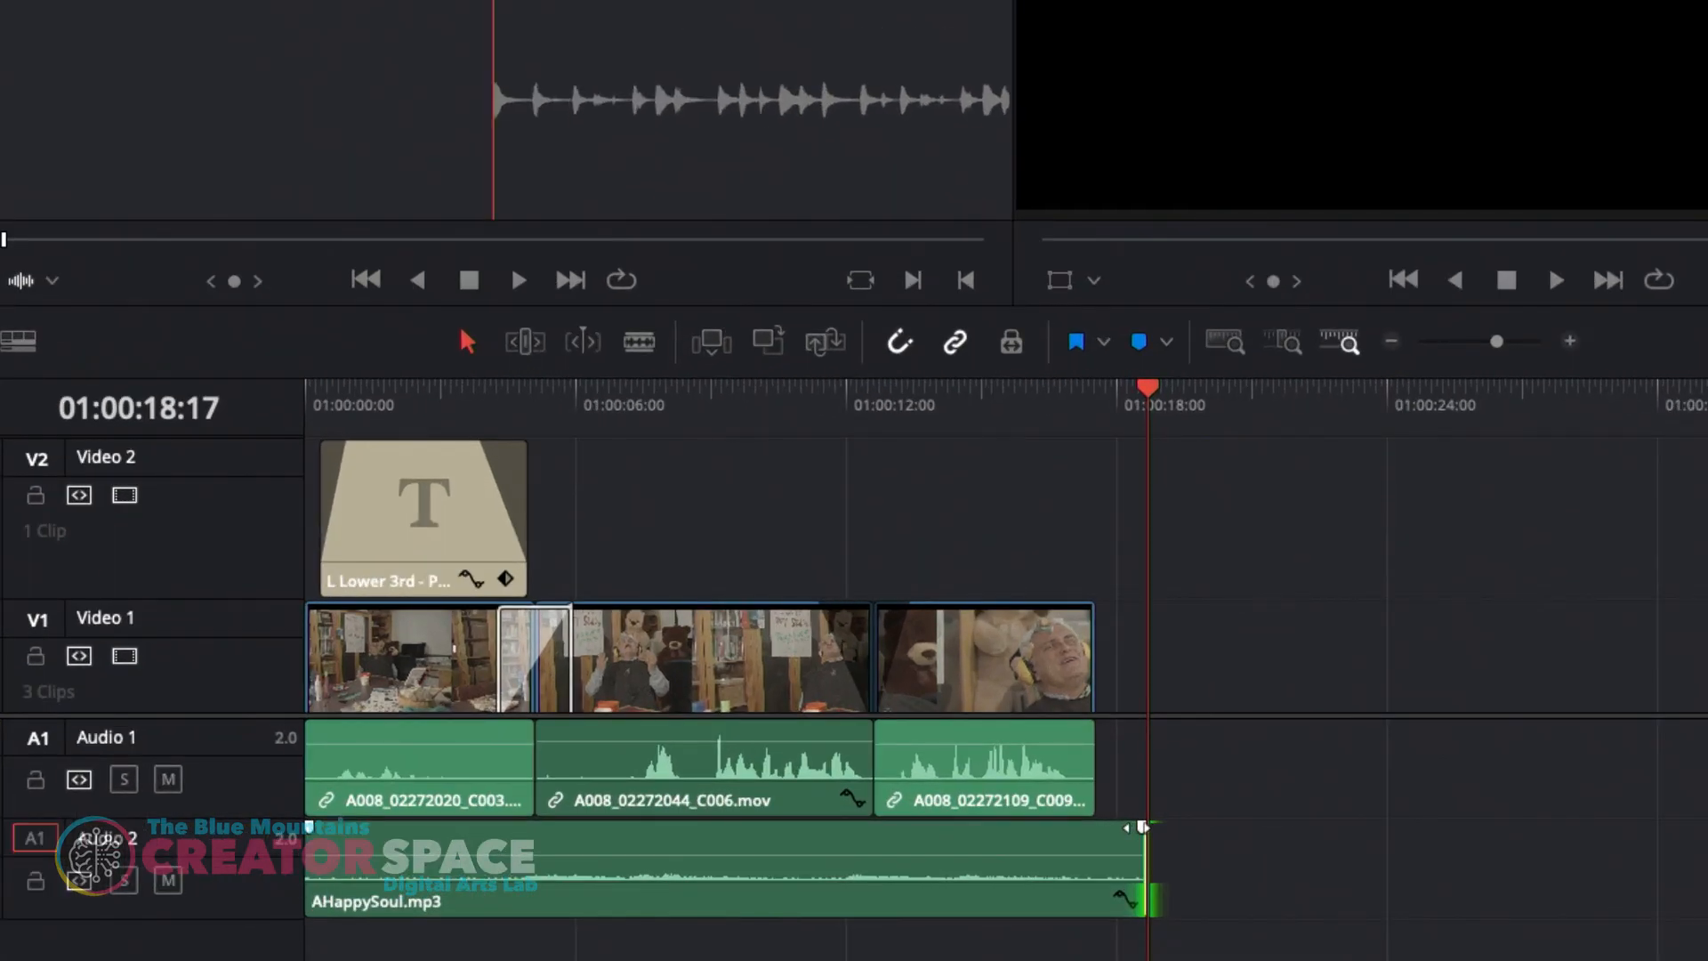
drag(1142, 827, 1037, 827)
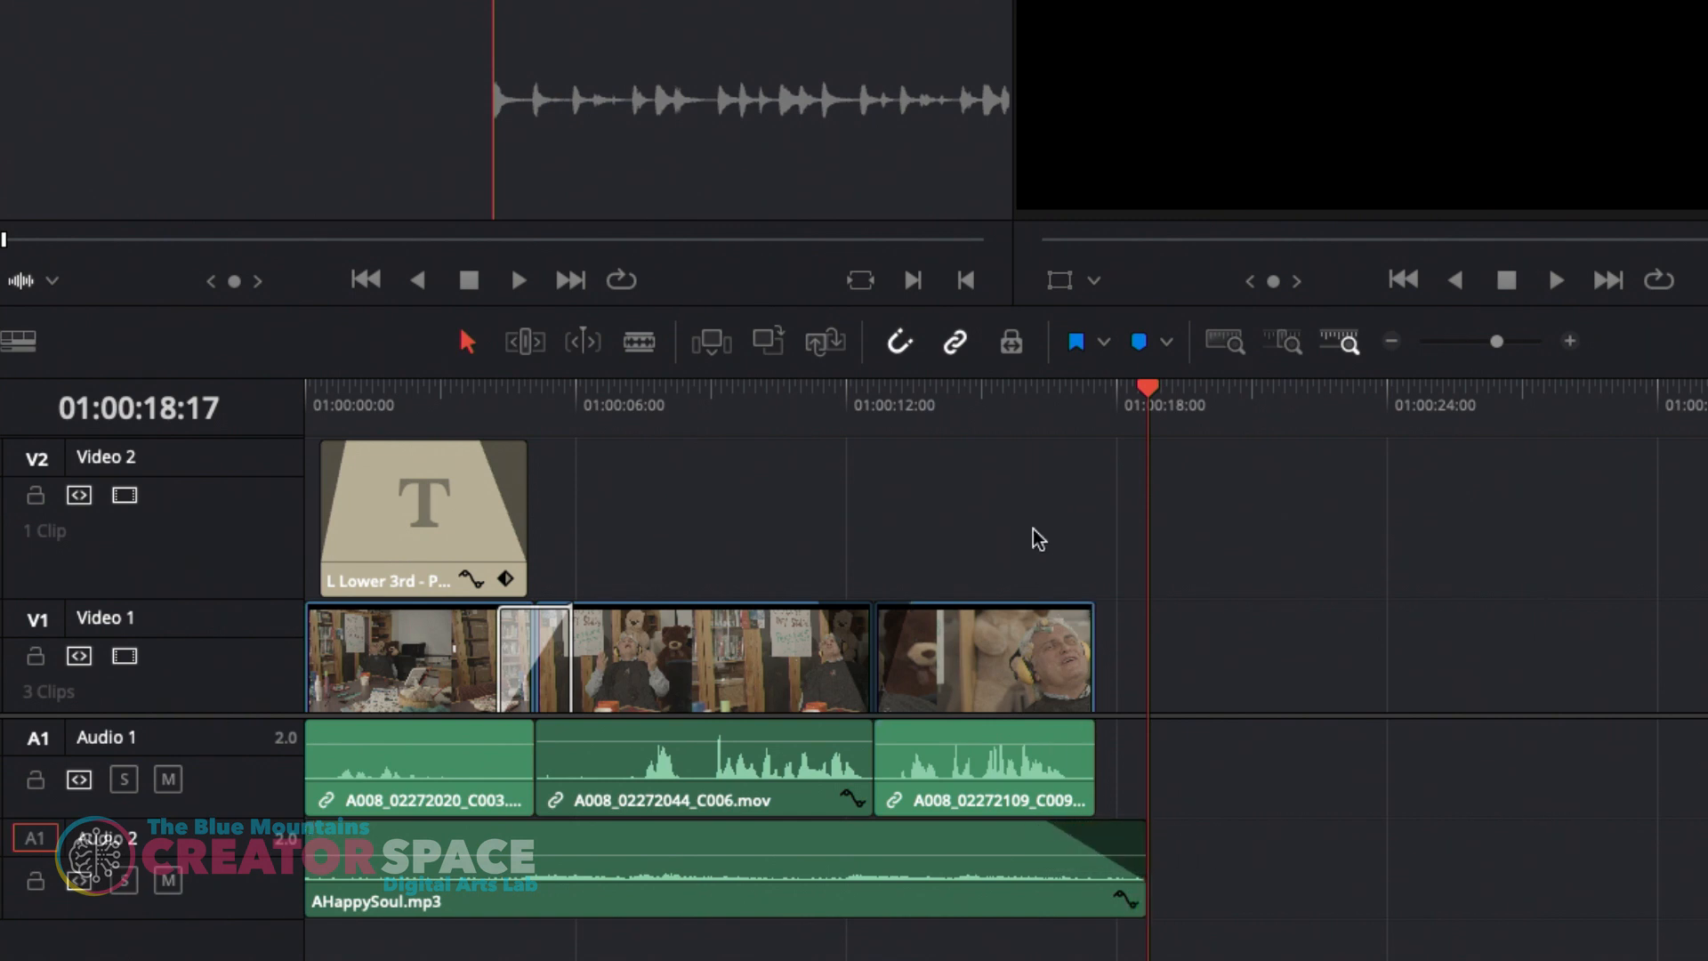
click(1013, 412)
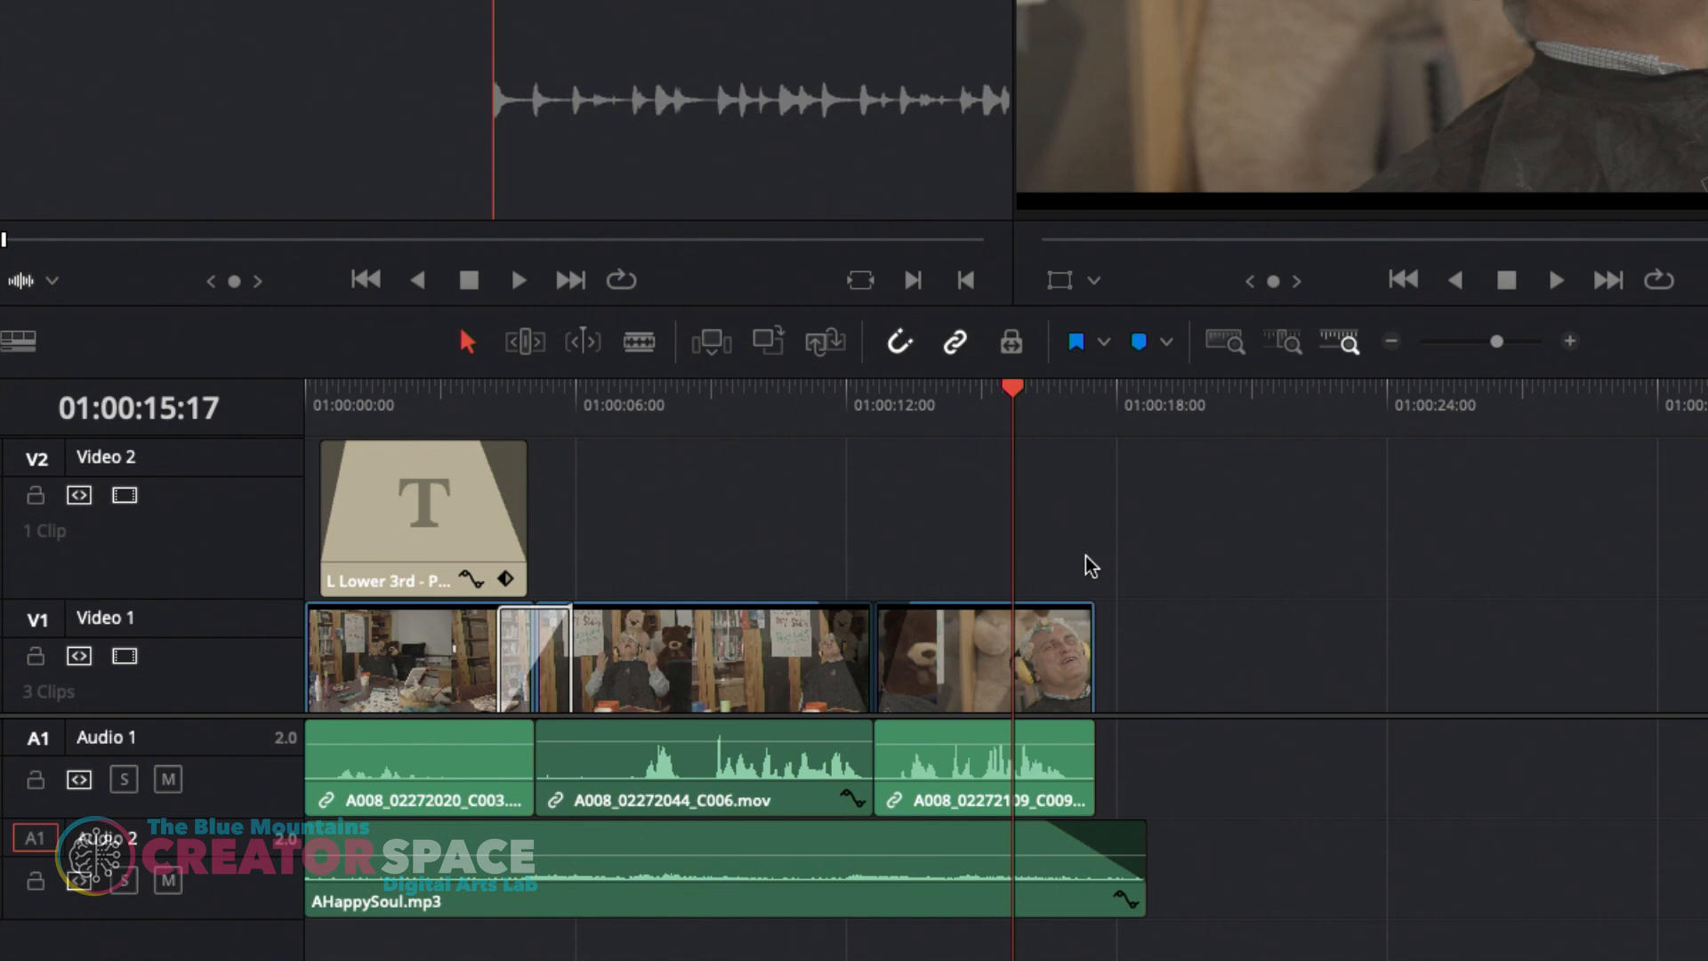
key(space)
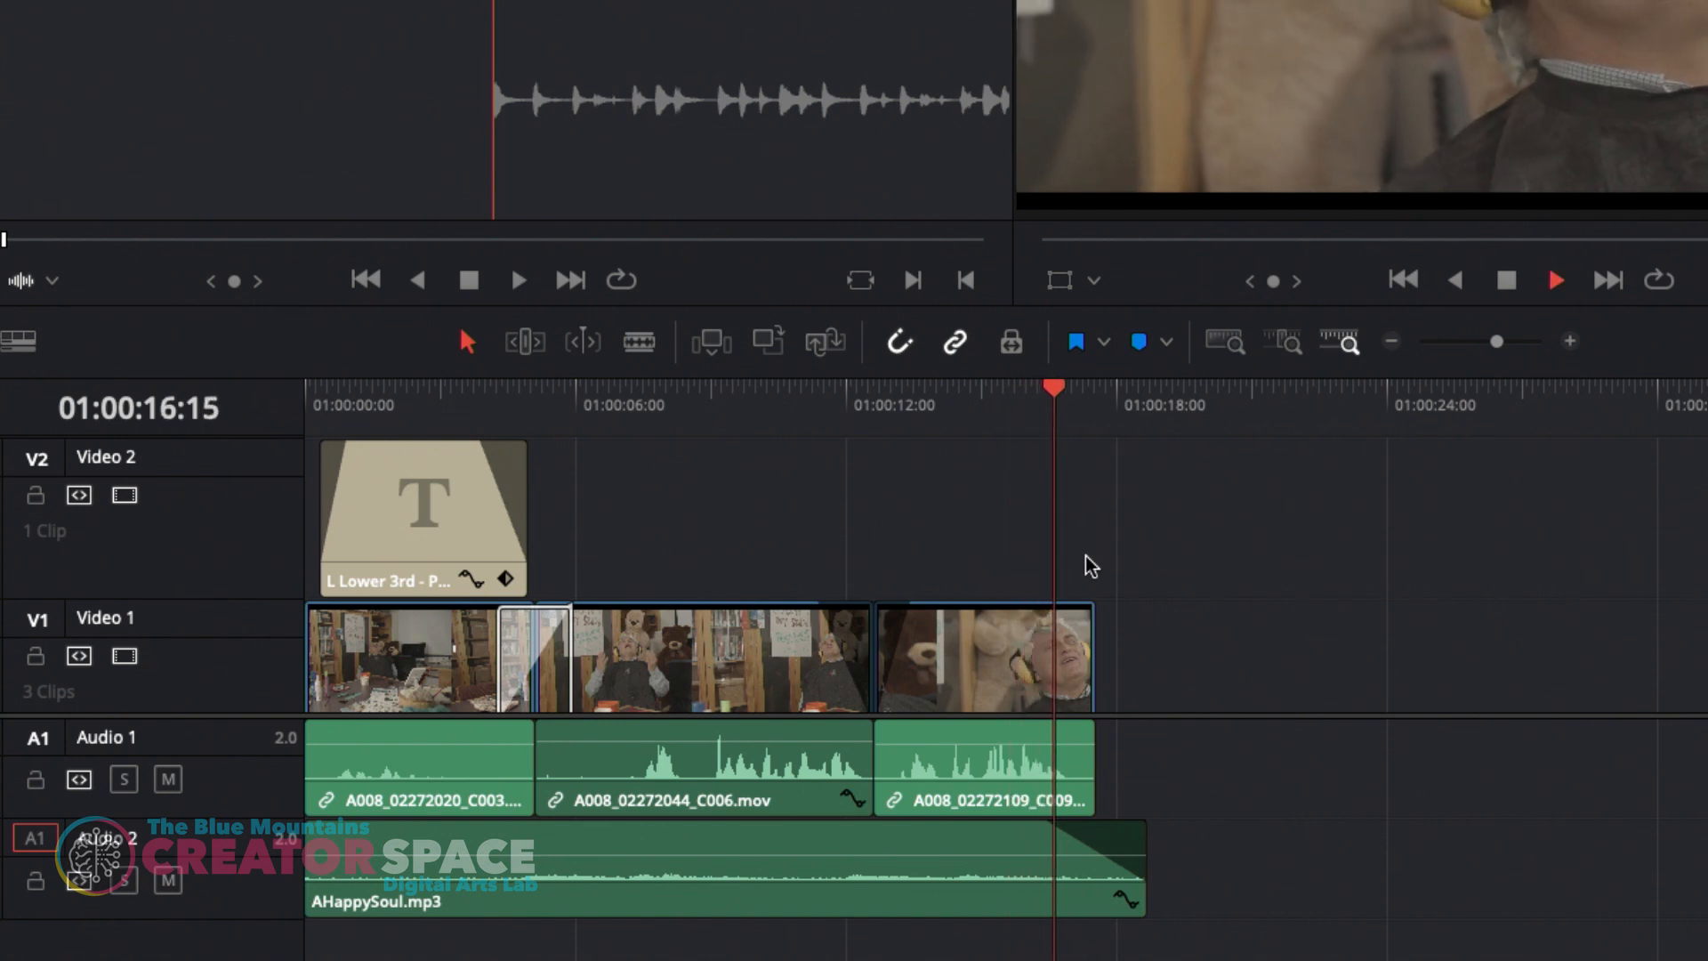
key(space)
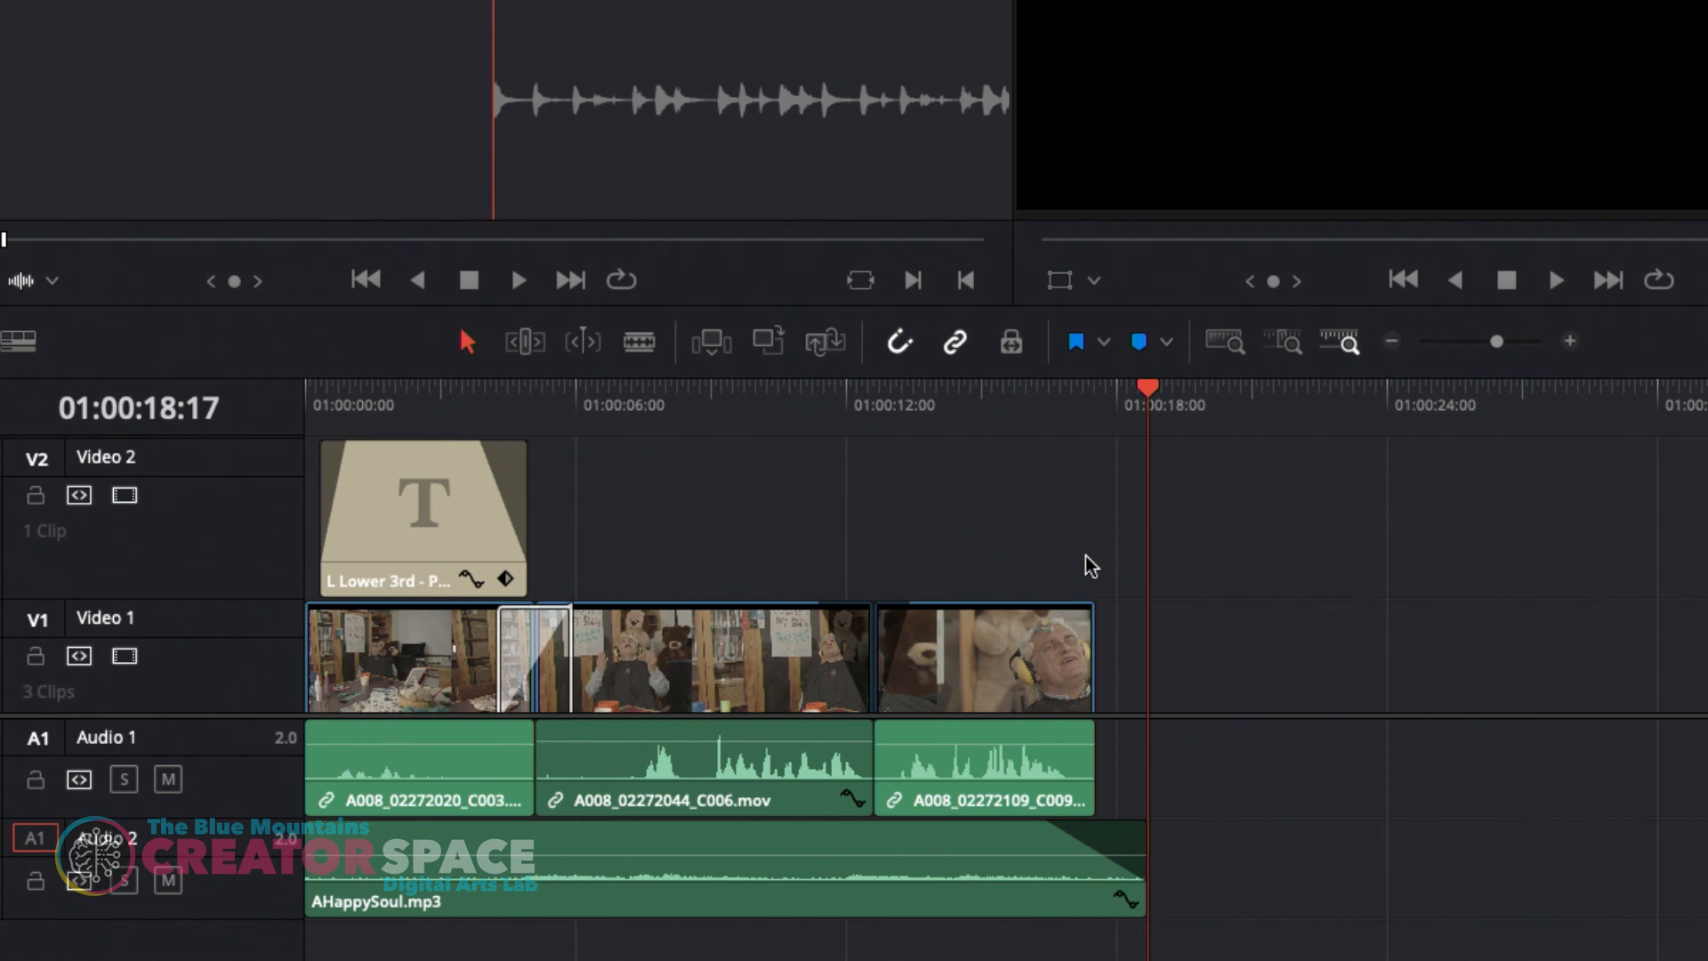
scroll(1081, 579, down, 3)
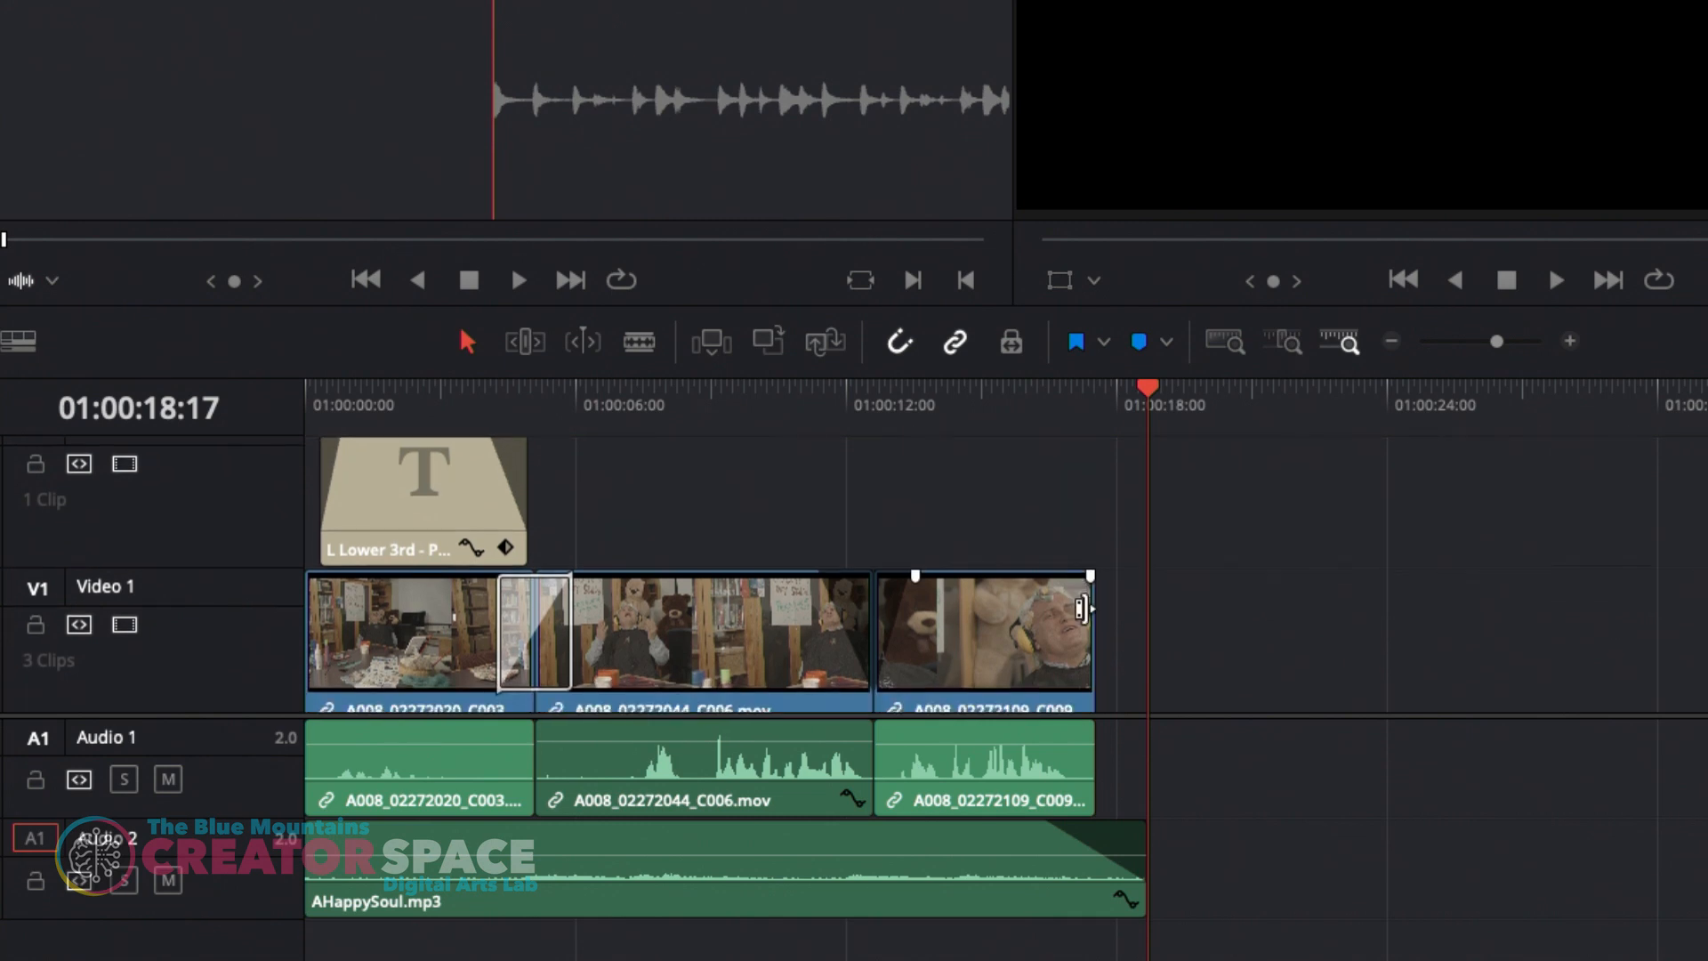